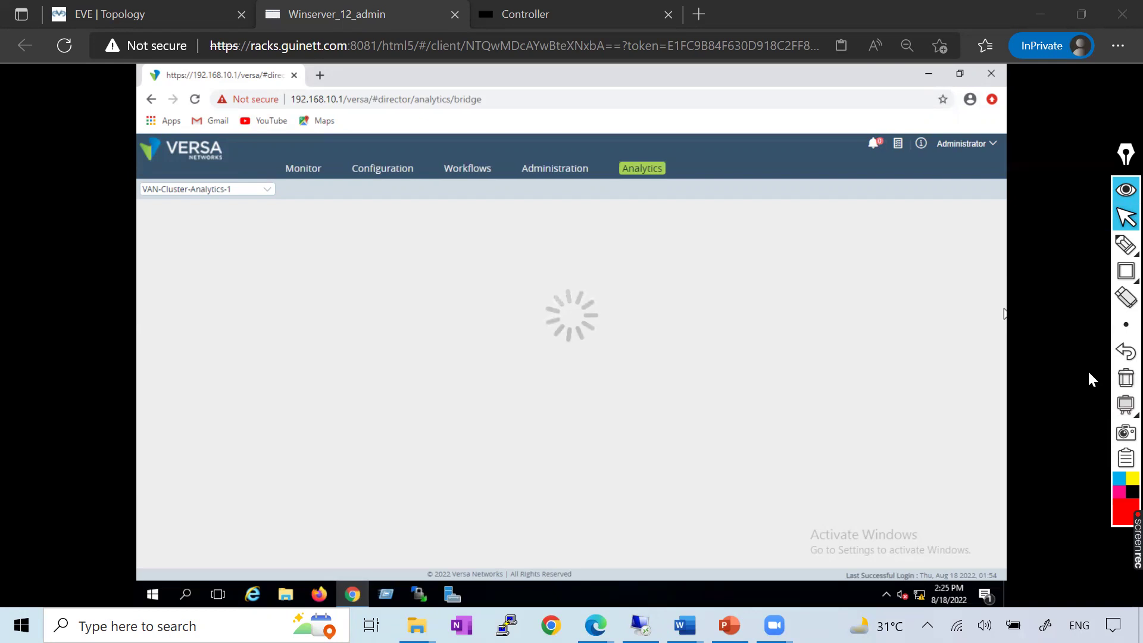
Hand-write a boxed 'vDirector + vAnalytics' note as an on-screen annotation
left_click(1125, 245)
mouse_move(770, 402)
left_mouse_down()
mouse_move(806, 403)
mouse_move(903, 336)
left_mouse_up()
left_click(847, 384)
mouse_move(861, 386)
left_mouse_down()
mouse_move(838, 410)
mouse_move(850, 419)
left_mouse_up()
mouse_move(816, 468)
left_mouse_down()
mouse_move(851, 443)
mouse_move(864, 452)
mouse_move(904, 417)
mouse_move(916, 439)
mouse_move(940, 386)
mouse_move(945, 400)
left_mouse_up()
mouse_move(805, 503)
left_mouse_down()
mouse_move(797, 369)
mouse_move(976, 390)
mouse_move(799, 509)
left_mouse_up()
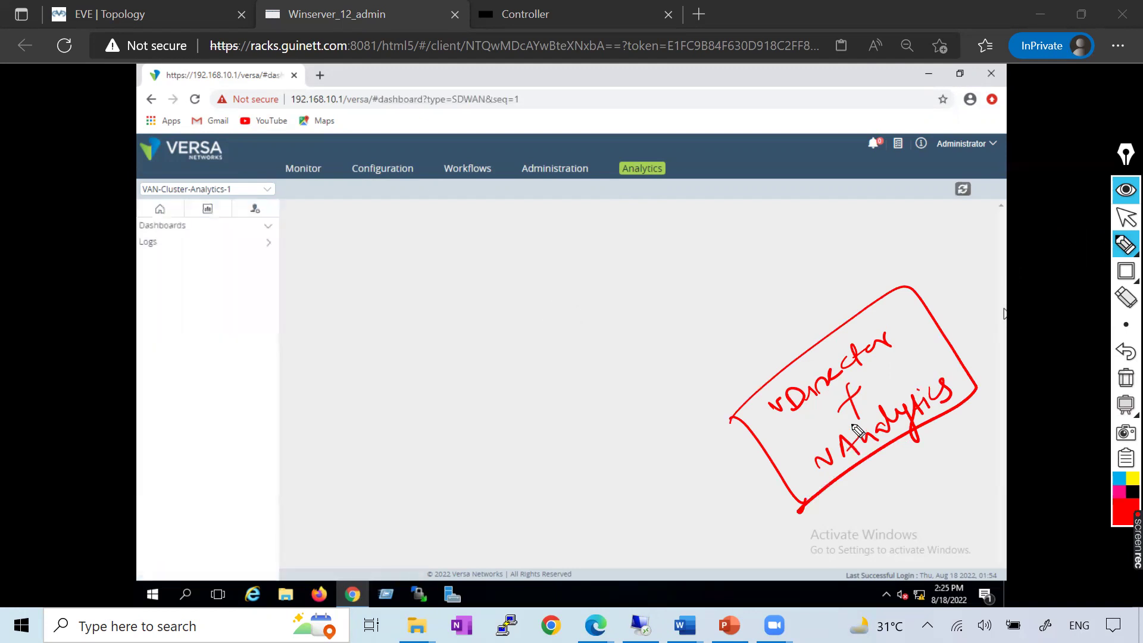
left_click_drag(697, 358, 821, 275)
Clear the annotations and open the SD-WAN Sites Map, then the Paths dashboard
left_click(1125, 377)
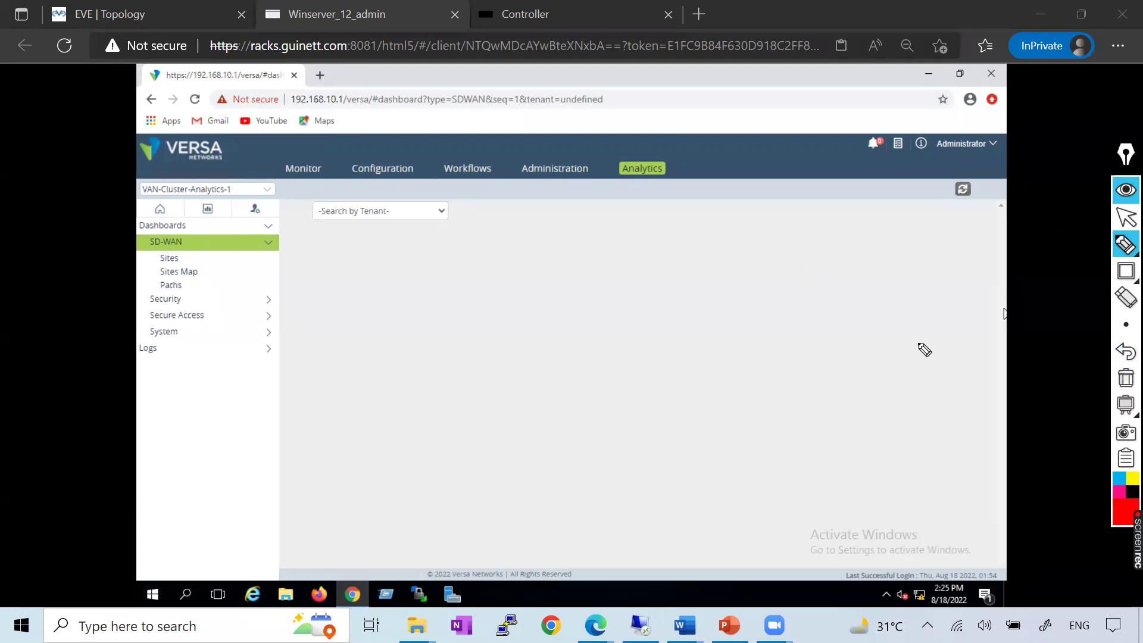
left_click(1125, 218)
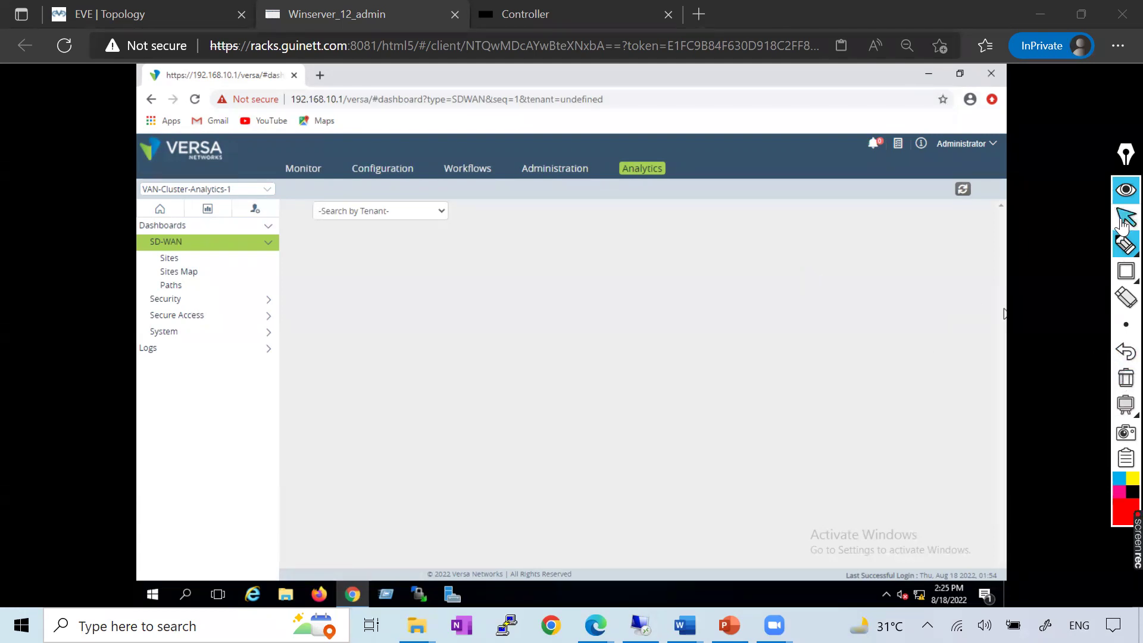
left_click(191, 271)
left_click(189, 285)
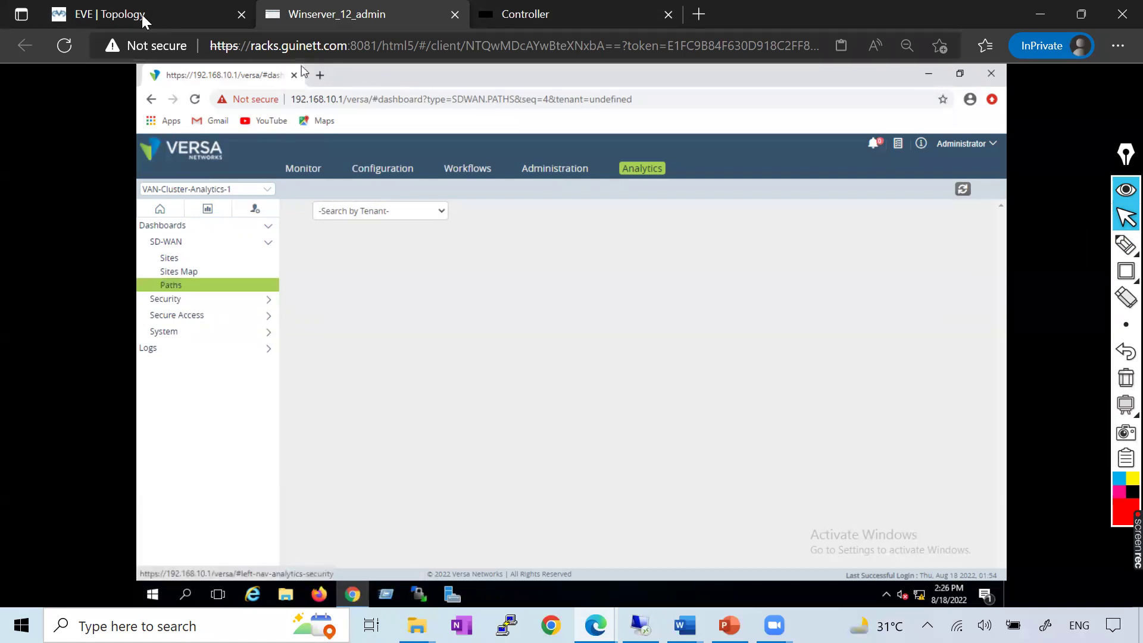
key("ctrl+shift+Tab")
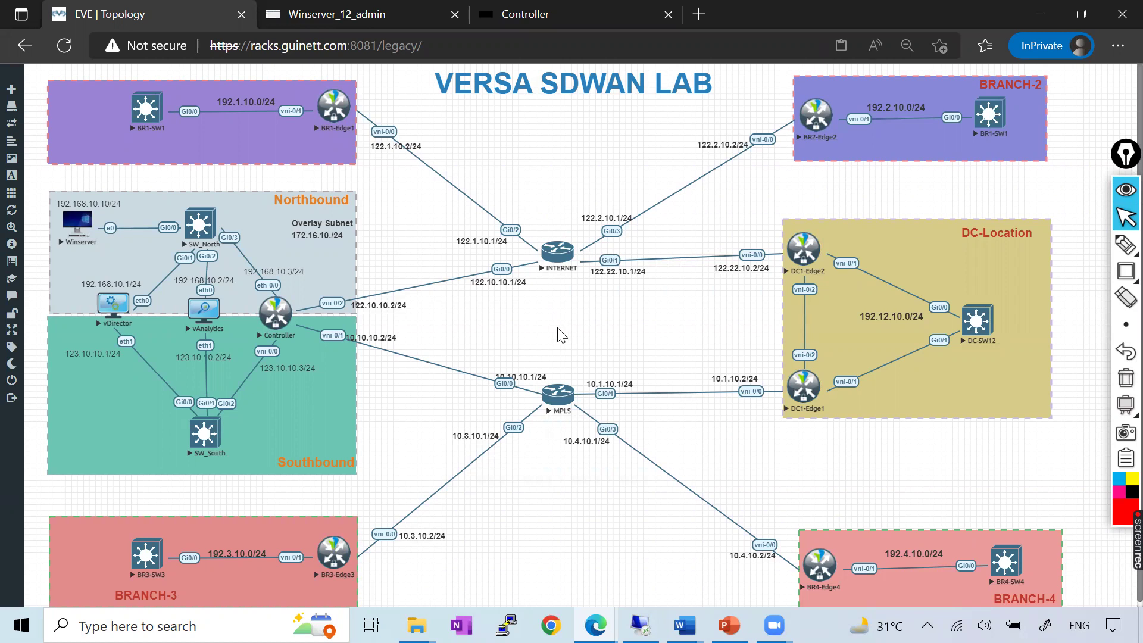
left_click(338, 24)
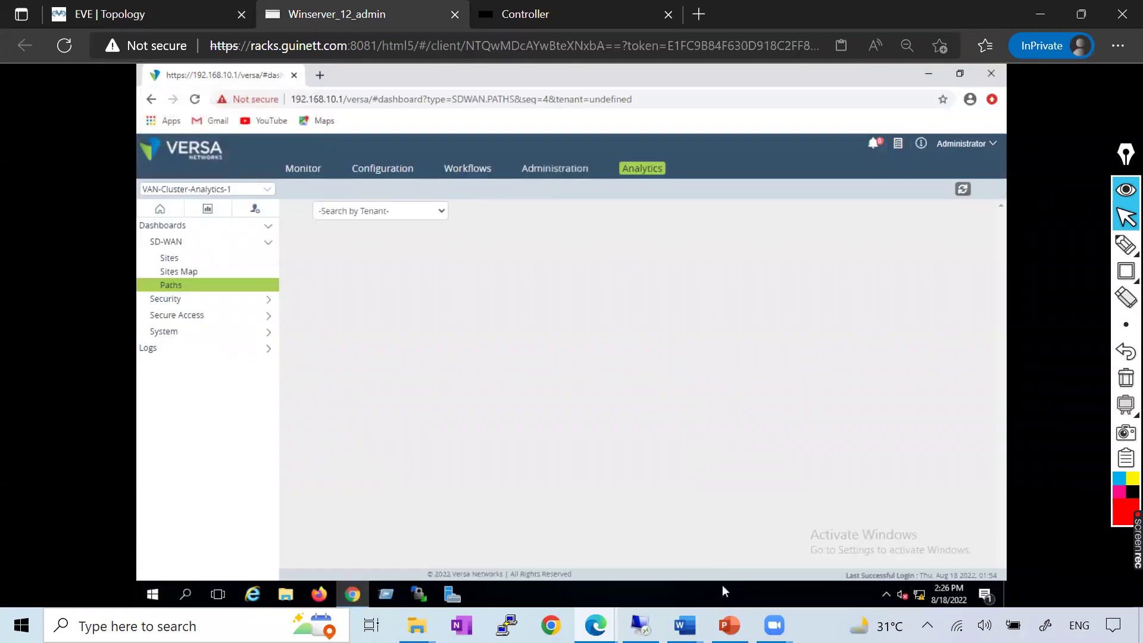
mouse_move(684, 624)
left_click(889, 564)
scroll(592, 306, "down", 10)
scroll(595, 305, "up", 15)
scroll(595, 306, "up", 10)
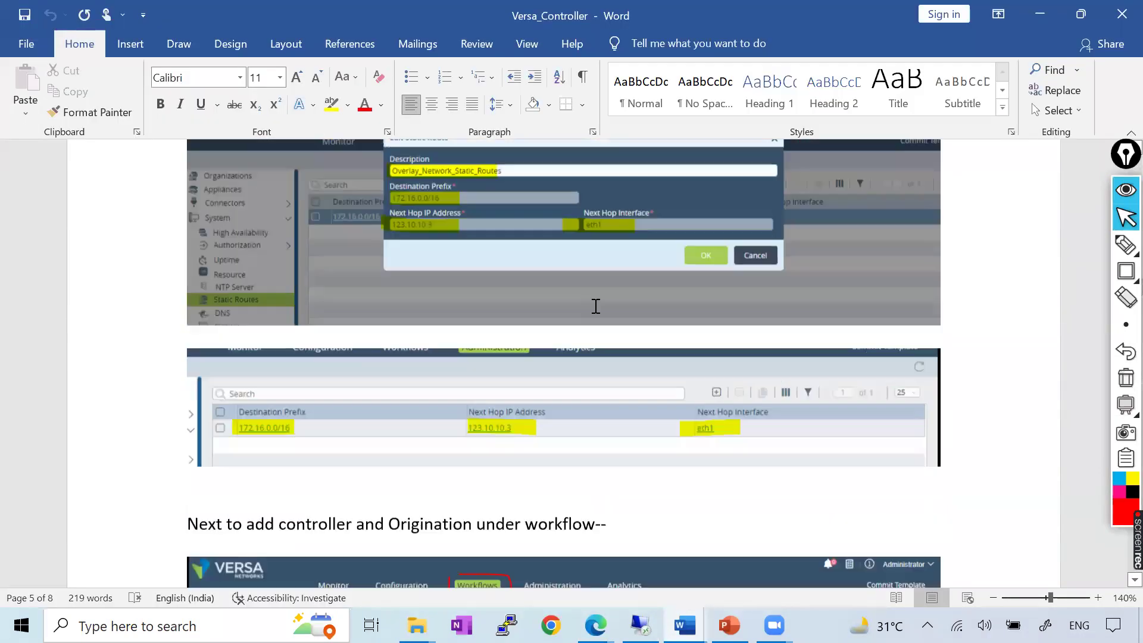
scroll(595, 306, "up", 20)
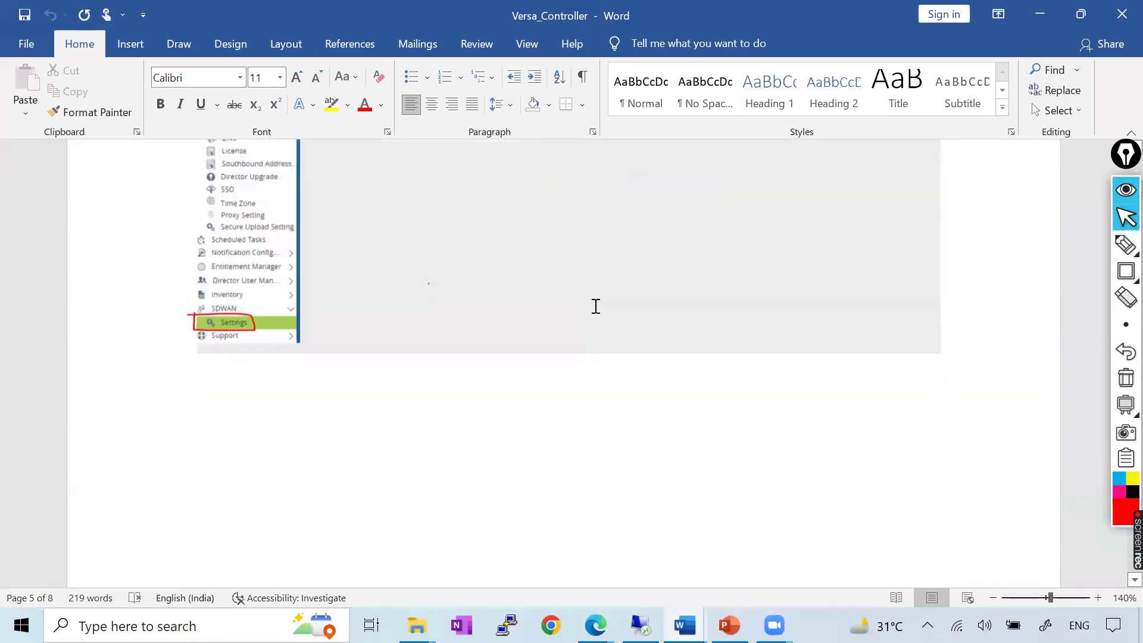
scroll(196, 246, "down", 1)
left_click_drag(230, 196, 540, 284)
left_click_drag(631, 266, 147, 233)
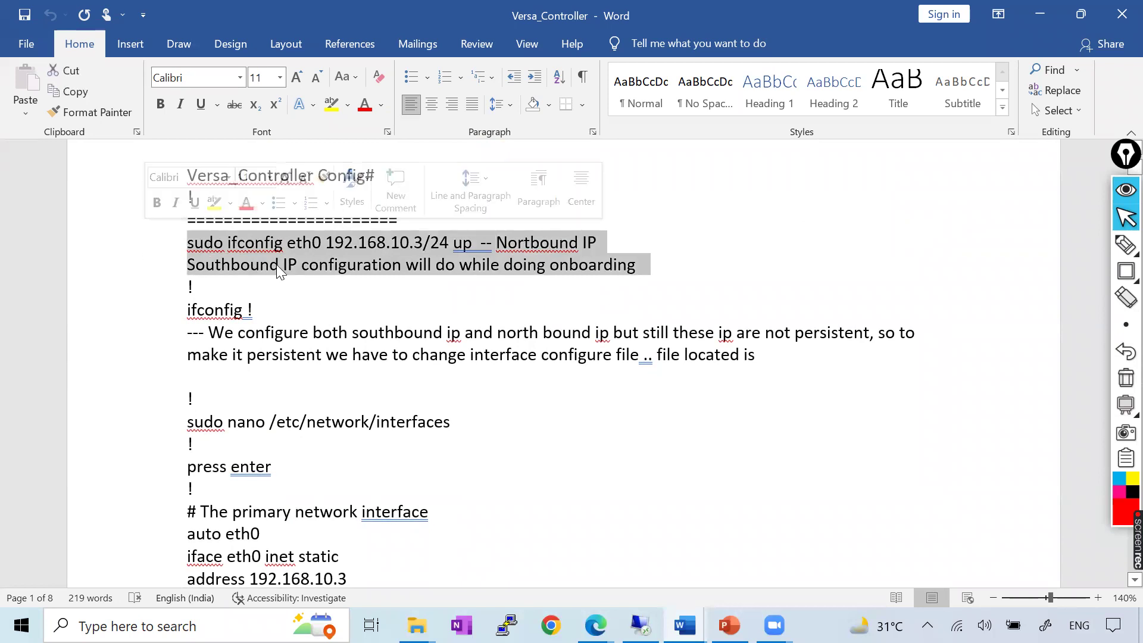
left_click(491, 262)
key("alt+Tab")
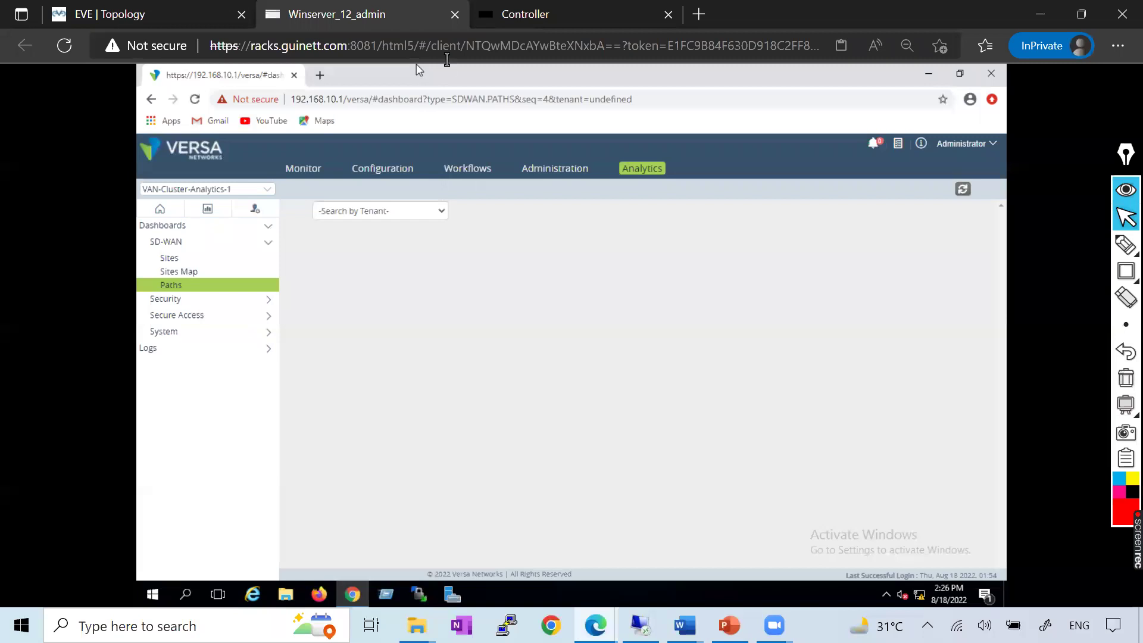
On the Controller console, enter the Versa CLI and run show interfaces brief
key("ctrl+Tab")
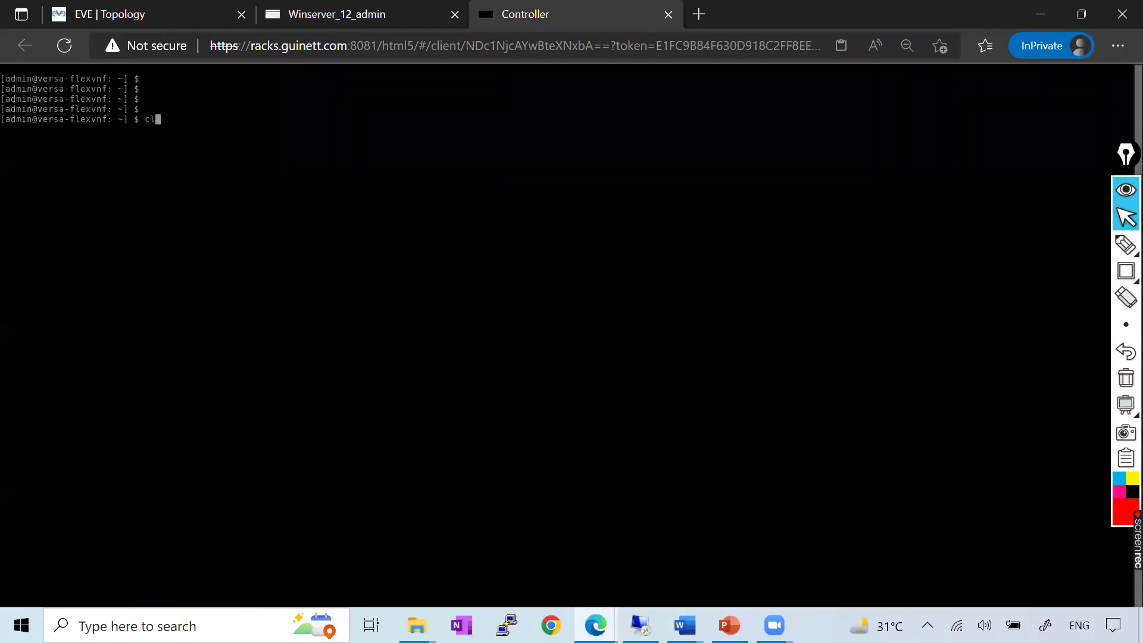
key("BackSpace")
type("i")
key("Return")
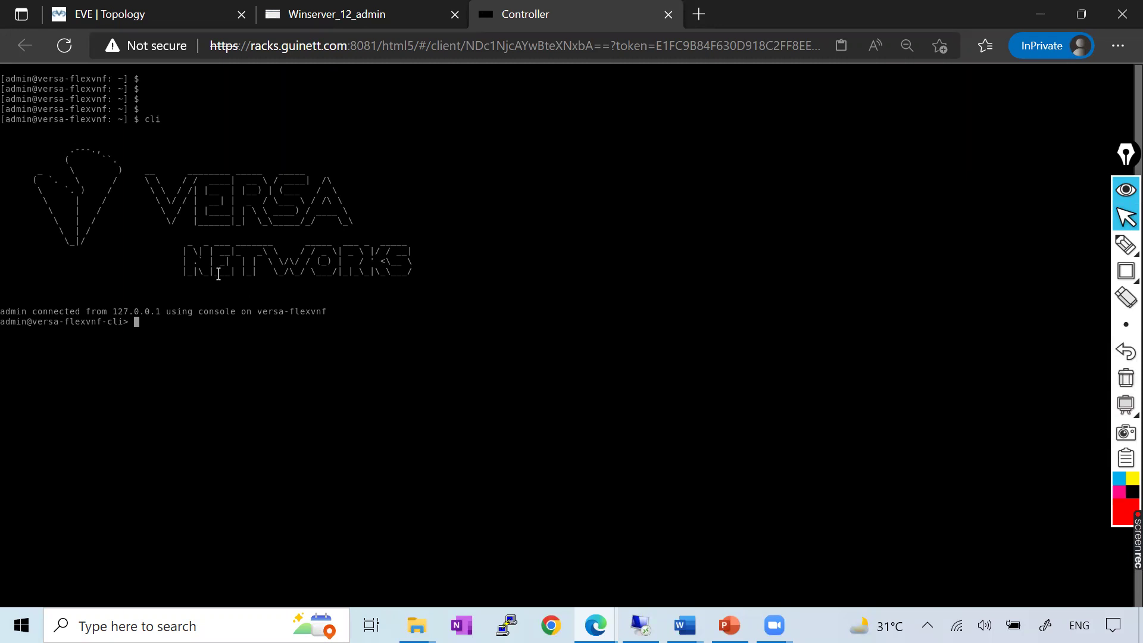
type("show interfaces brief")
key("Return")
Box the eth-0/0 row and its 192.168.10.3/24 address in red, then the vni-0/0 row
left_click(1126, 270)
mouse_move(1, 343)
left_mouse_down()
mouse_move(34, 355)
mouse_move(381, 357)
left_mouse_up()
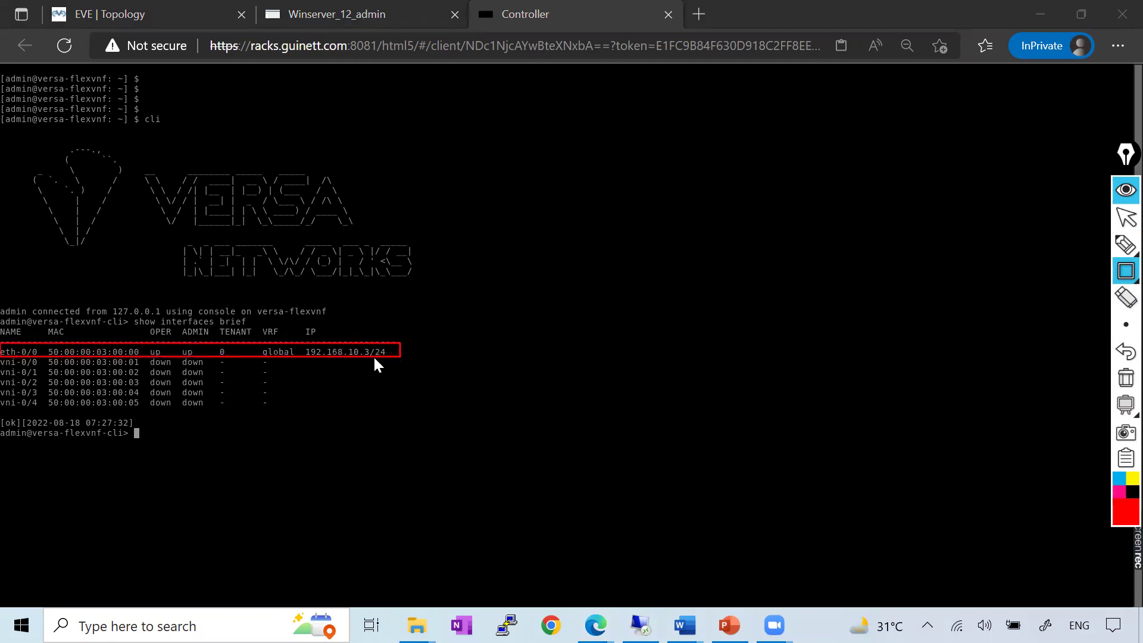
left_click_drag(296, 336, 410, 365)
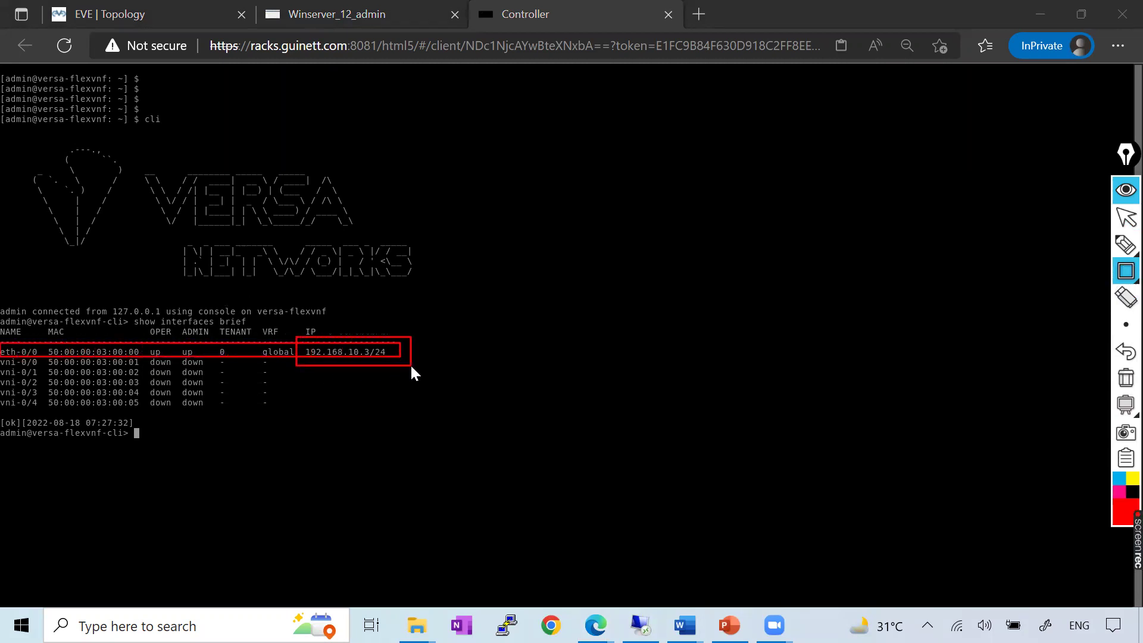
left_click(1125, 378)
left_click_drag(0, 357, 405, 368)
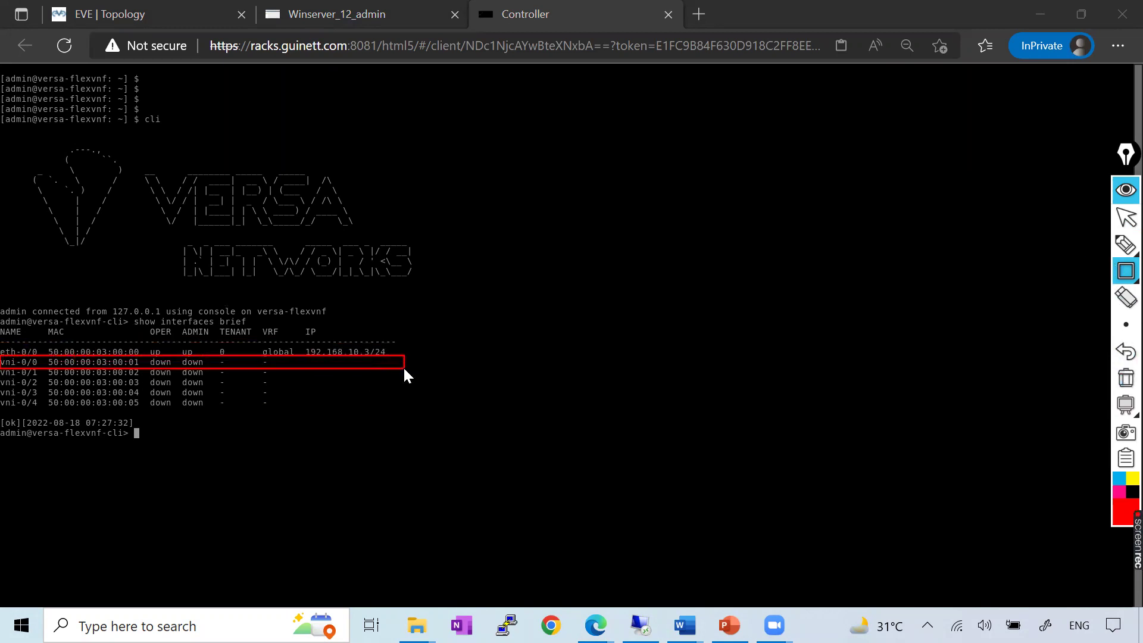
left_click(1126, 218)
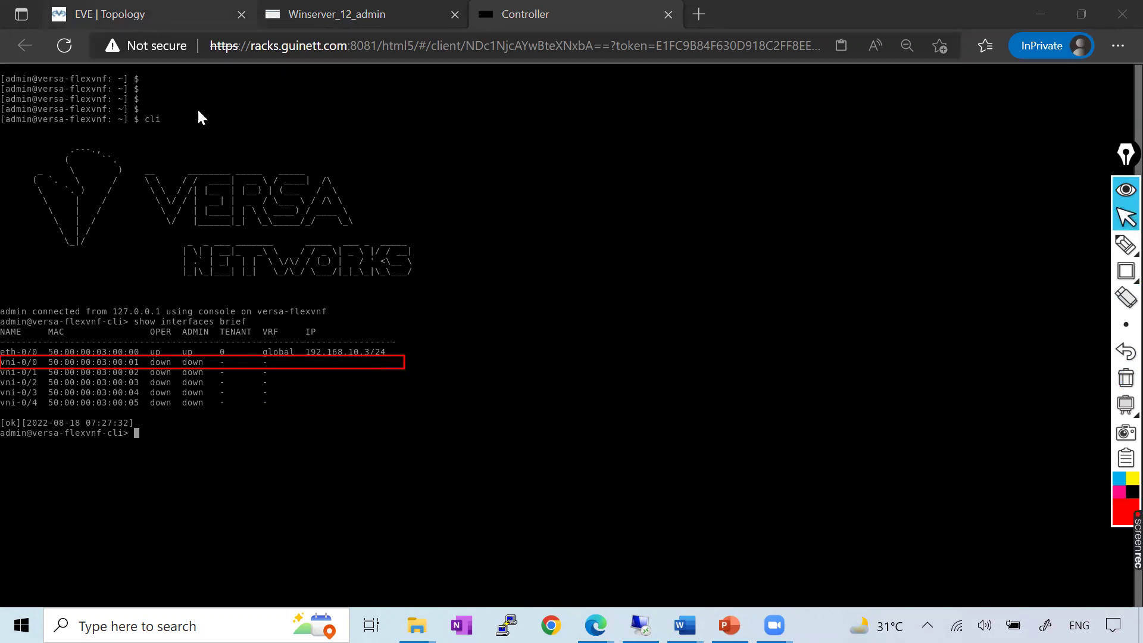
Clear the vni-0/0 highlight and bring the Versa_Controller Word notes forward
key("ctrl+1")
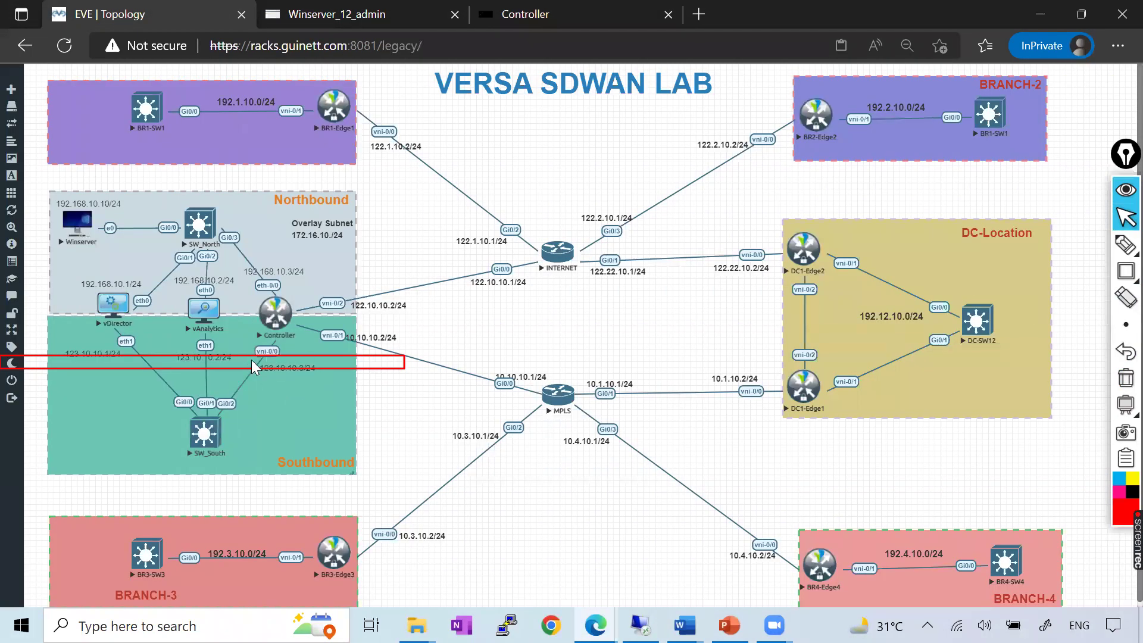
left_click(574, 12)
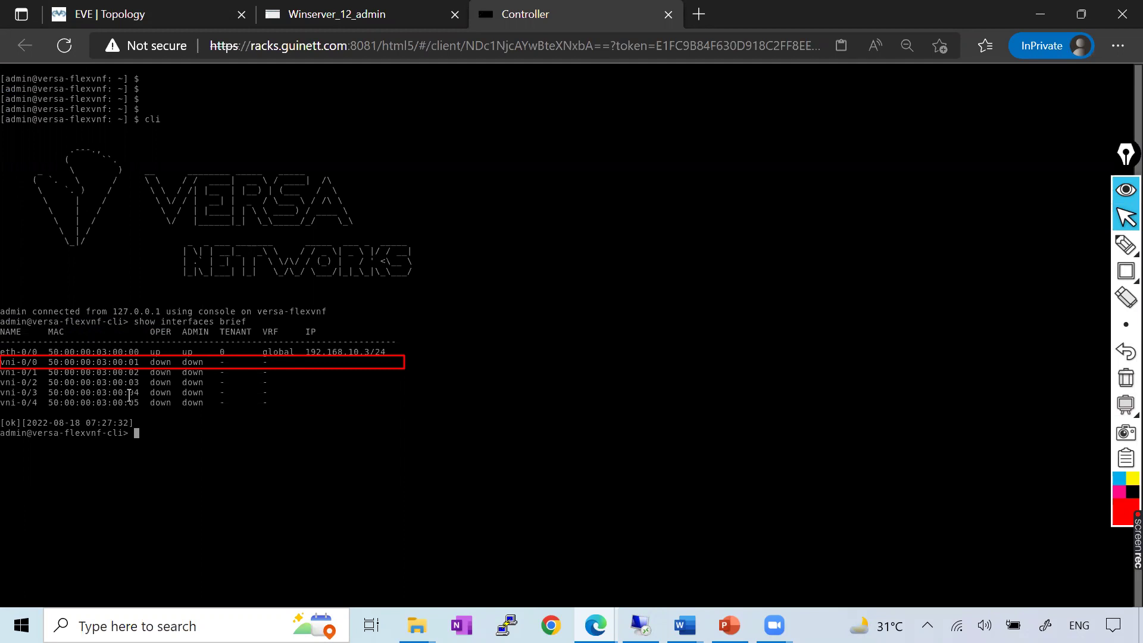
left_click(1126, 218)
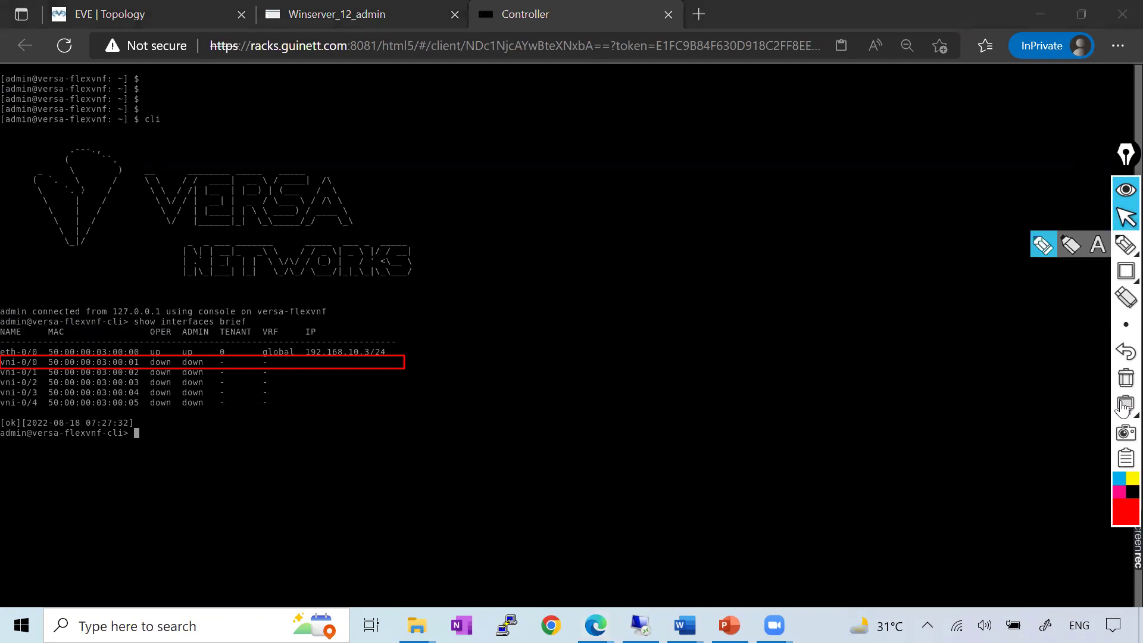
left_click(1124, 381)
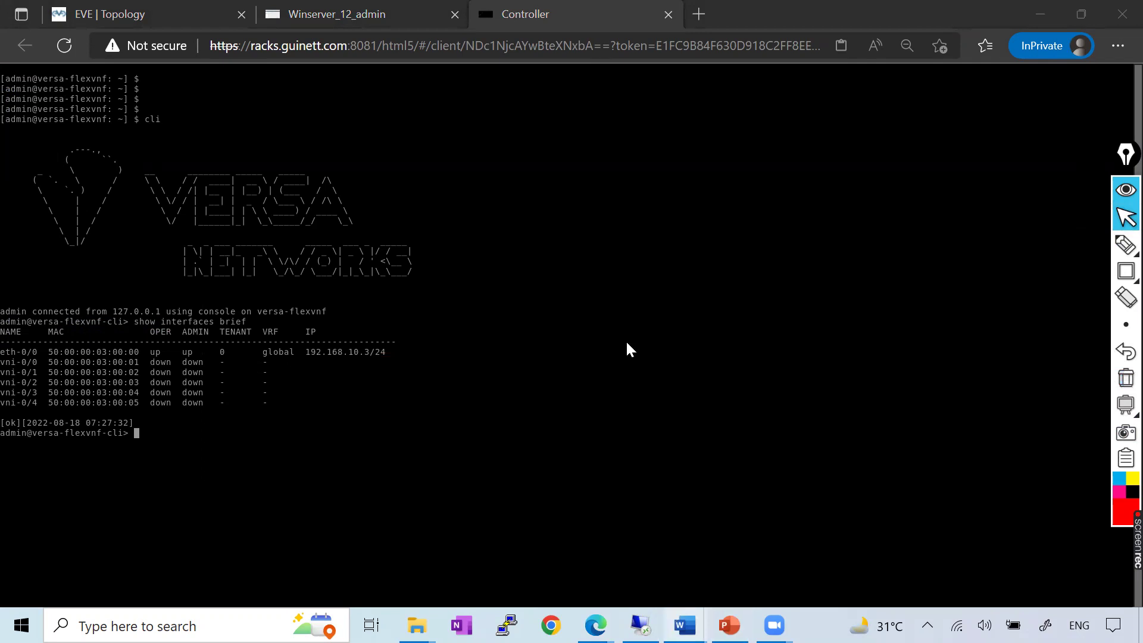
key("alt+Tab")
scroll(402, 351, "down", 7)
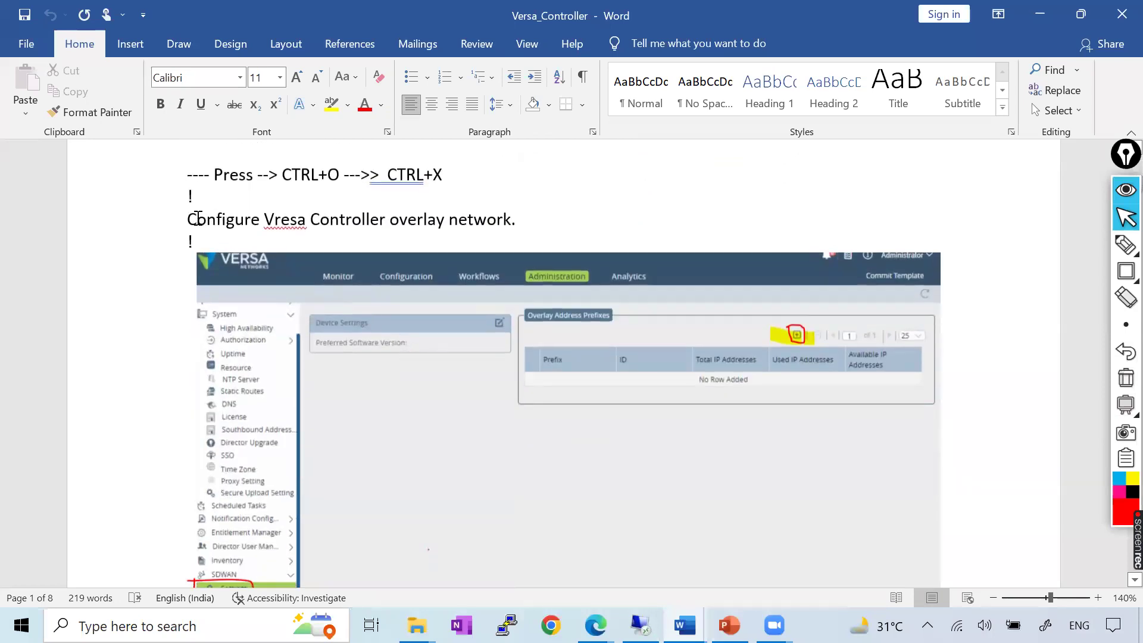
left_click_drag(188, 217, 697, 209)
left_click(390, 220)
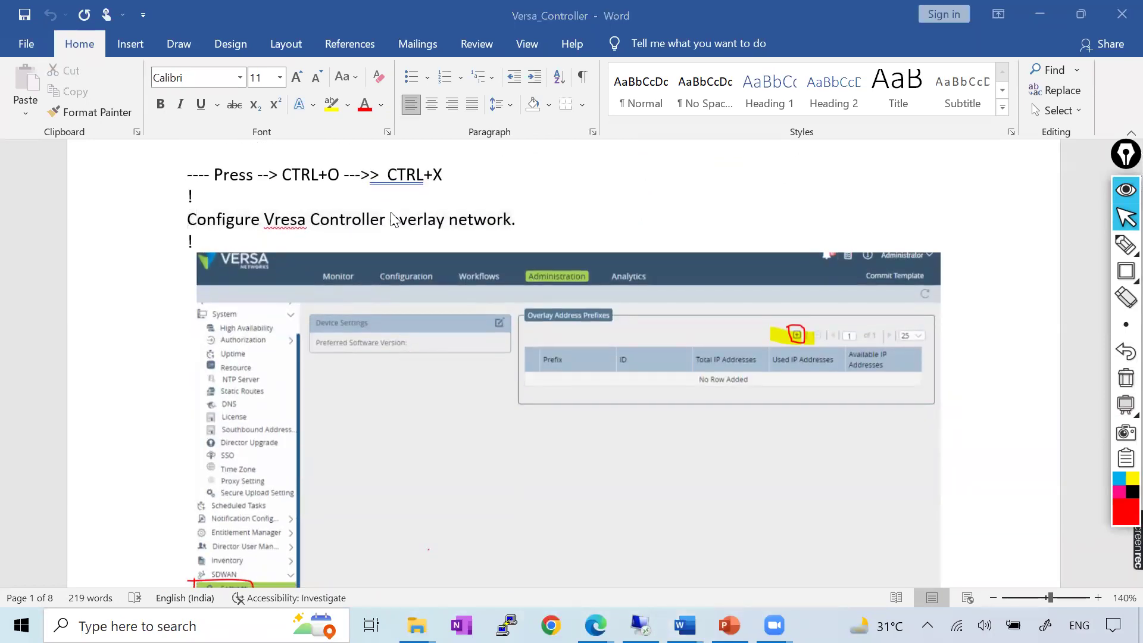
scroll(500, 280, "up", 3)
scroll(501, 280, "up", 4)
scroll(319, 360, "down", 3)
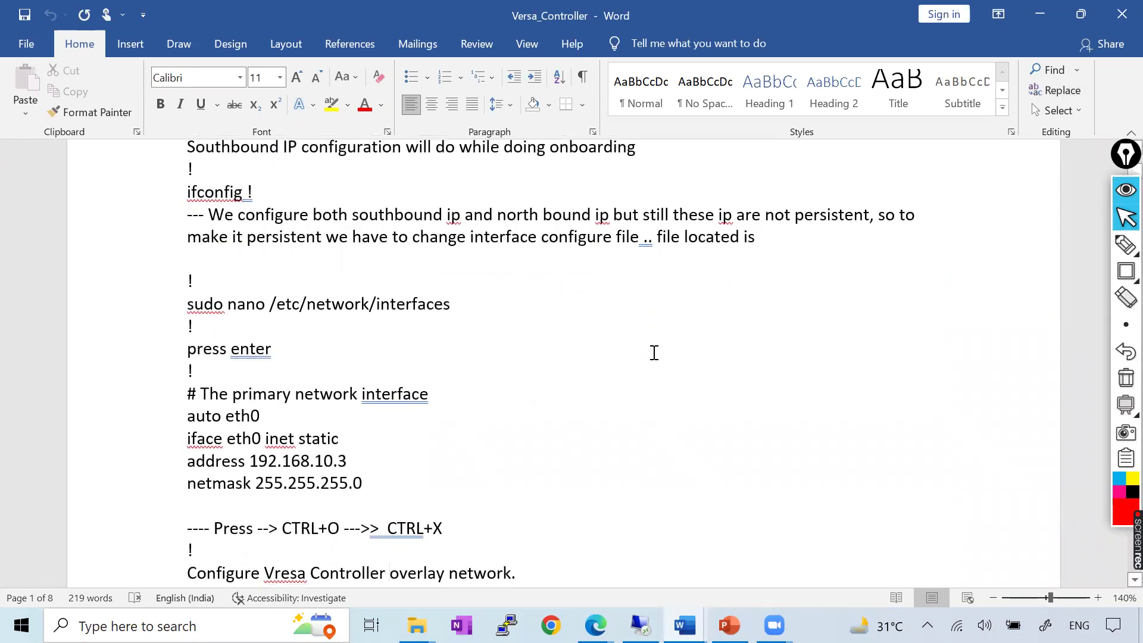
scroll(655, 356, "down", 3)
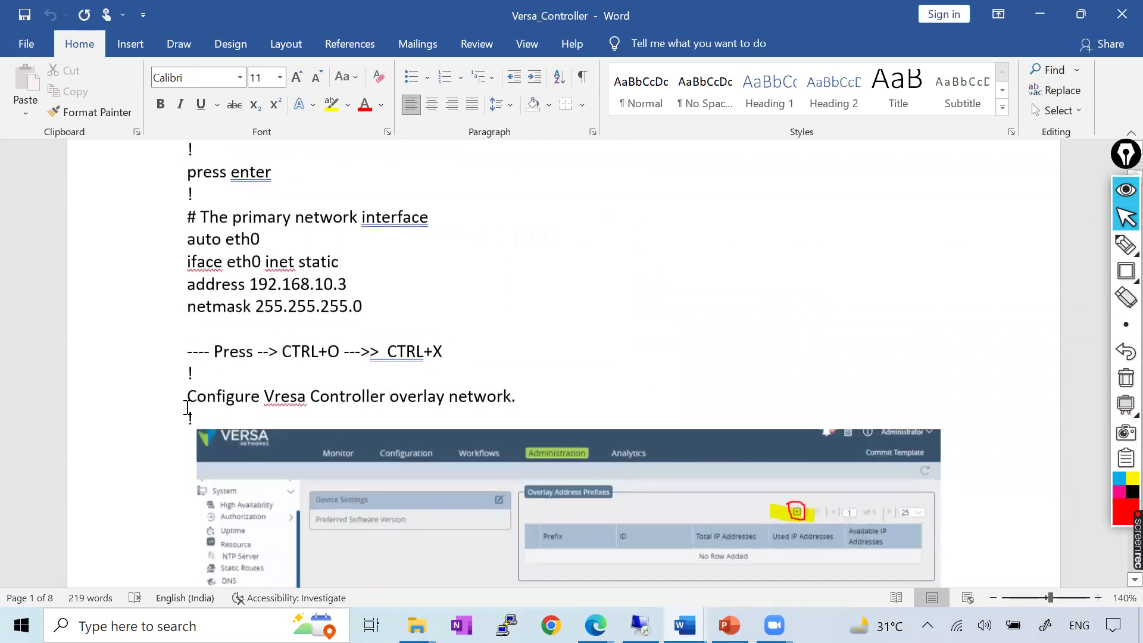
scroll(399, 399, "down", 3)
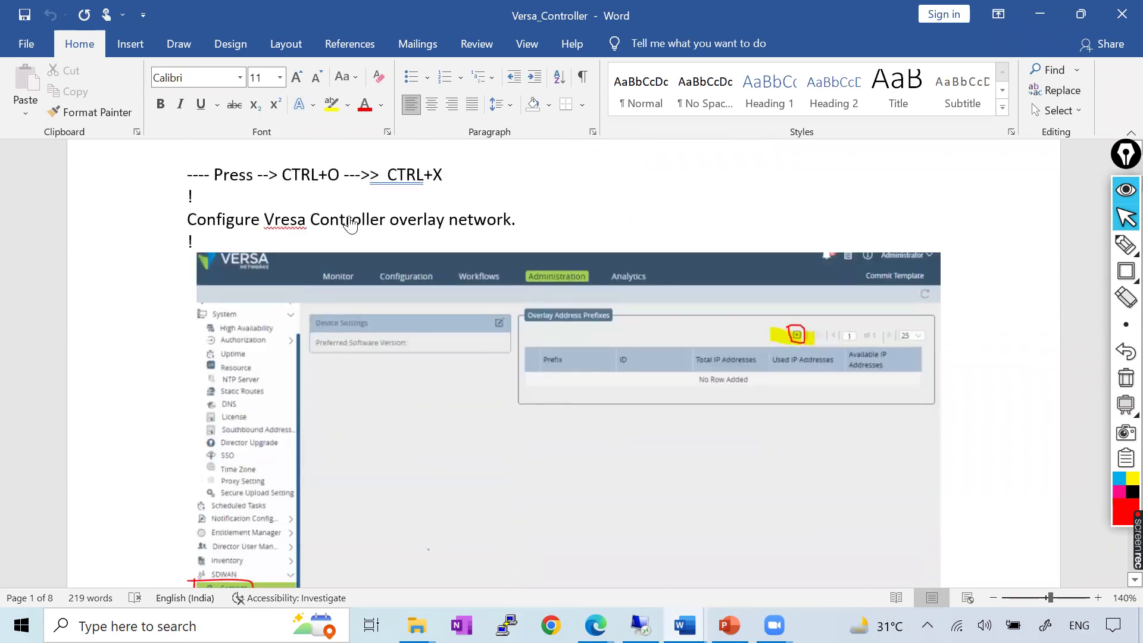
key("alt+Tab")
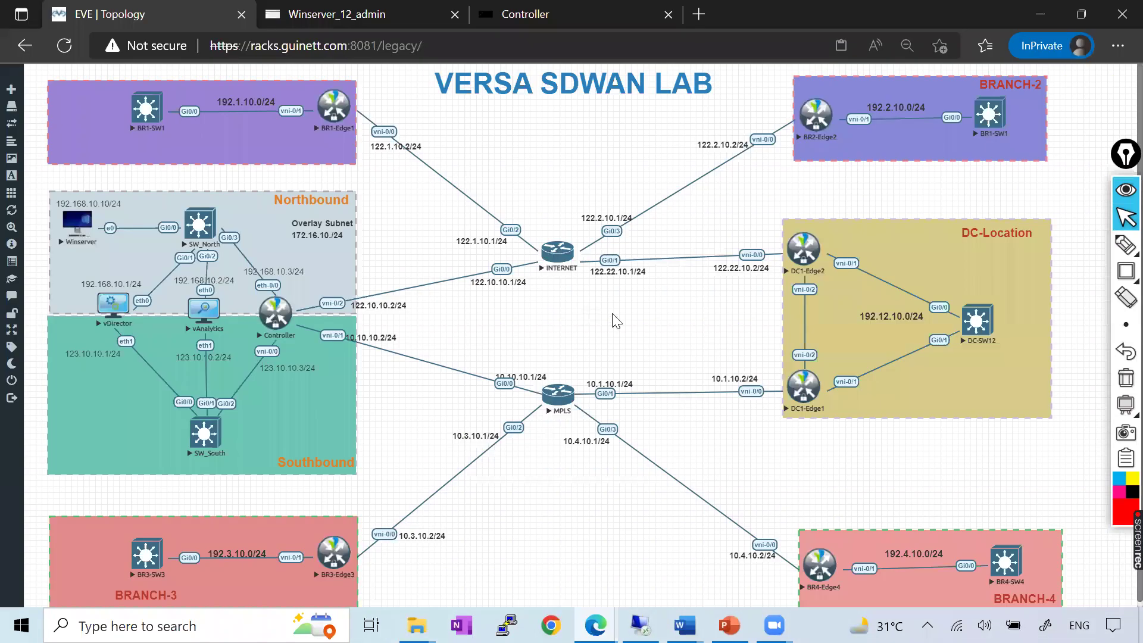
key("alt+Tab")
left_click(527, 17)
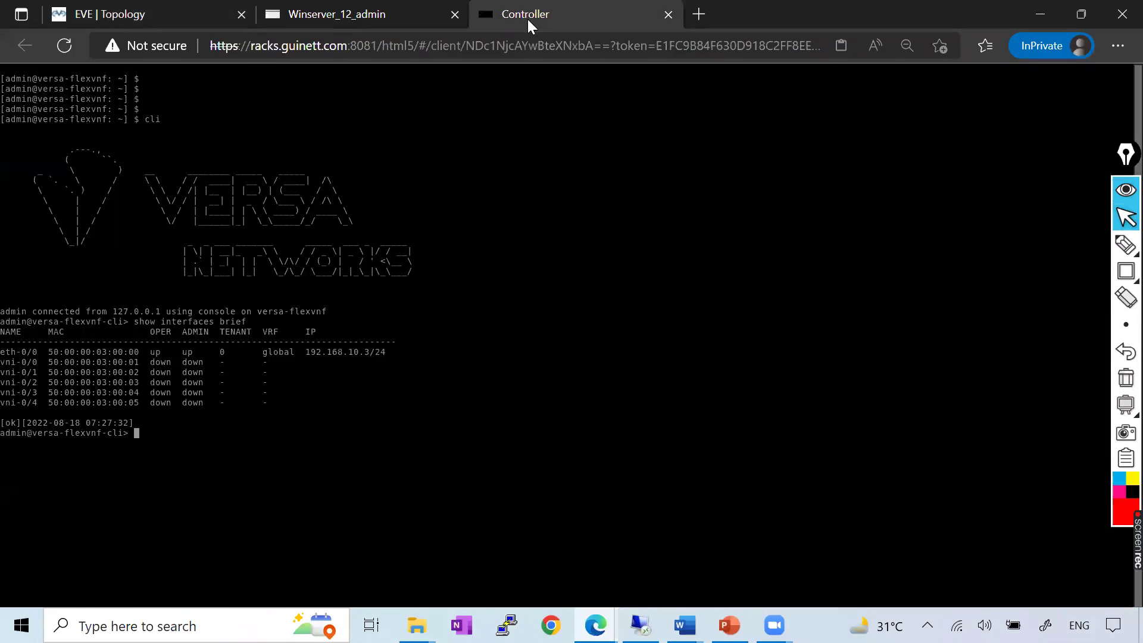
left_click(1125, 244)
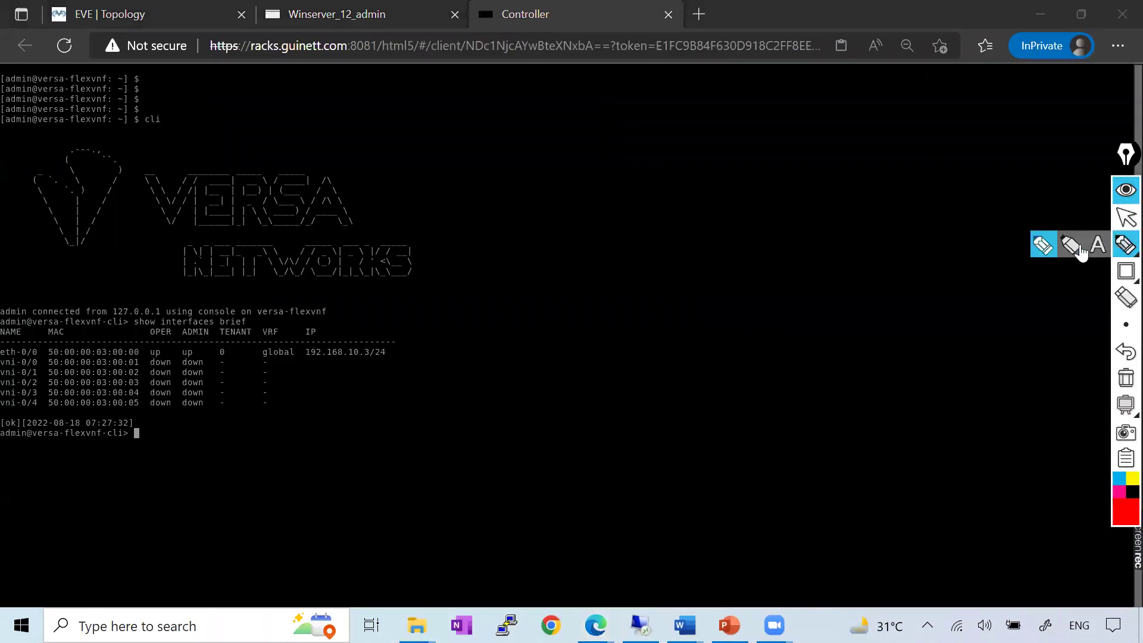
mouse_move(763, 381)
left_mouse_down()
mouse_move(851, 352)
mouse_move(884, 364)
left_mouse_up()
left_click_drag(822, 397, 845, 406)
mouse_move(825, 455)
left_mouse_down()
mouse_move(854, 452)
mouse_move(887, 409)
mouse_move(921, 400)
mouse_move(940, 442)
left_mouse_up()
mouse_move(735, 394)
left_mouse_down()
mouse_move(783, 474)
mouse_move(886, 279)
mouse_move(972, 344)
mouse_move(803, 513)
mouse_move(816, 524)
left_mouse_up()
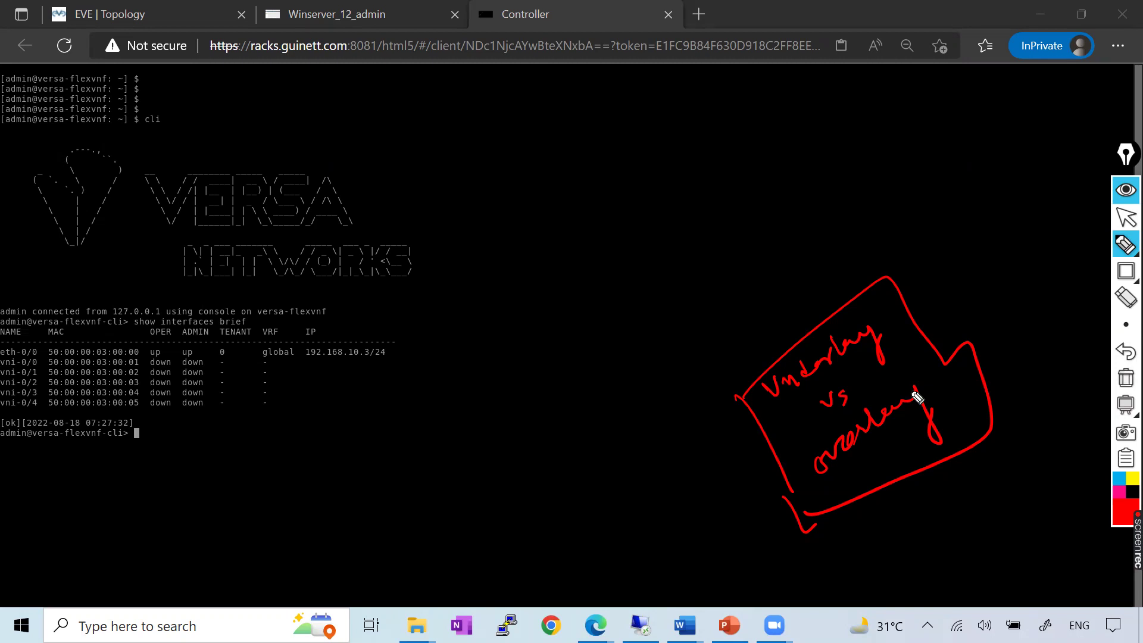
left_click_drag(671, 293, 693, 305)
left_click(653, 296)
mouse_move(702, 304)
left_mouse_down()
mouse_move(762, 238)
mouse_move(818, 219)
left_mouse_up()
left_click_drag(659, 362, 863, 194)
left_click_drag(809, 156, 827, 186)
mouse_move(768, 129)
left_mouse_down()
mouse_move(629, 272)
mouse_move(655, 346)
left_mouse_up()
mouse_move(628, 242)
left_mouse_down()
mouse_move(659, 191)
mouse_move(664, 200)
mouse_move(689, 186)
mouse_move(702, 158)
mouse_move(719, 189)
left_mouse_up()
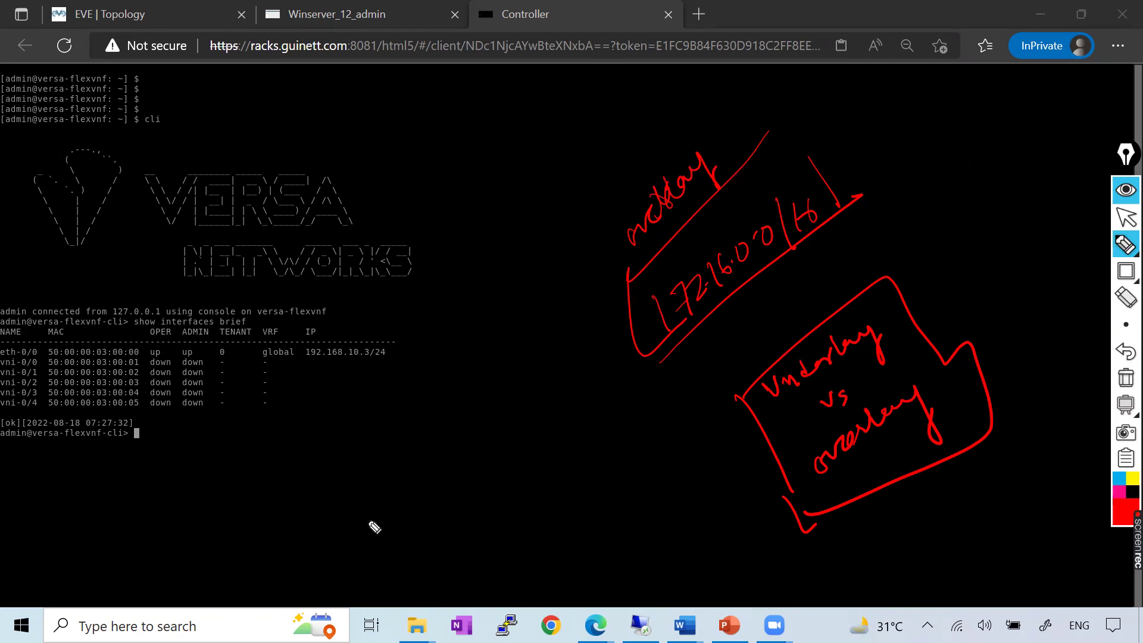
left_click_drag(353, 510, 376, 543)
mouse_move(405, 499)
left_mouse_down()
mouse_move(437, 476)
mouse_move(444, 447)
mouse_move(477, 441)
mouse_move(463, 411)
mouse_move(525, 413)
mouse_move(316, 536)
left_mouse_up()
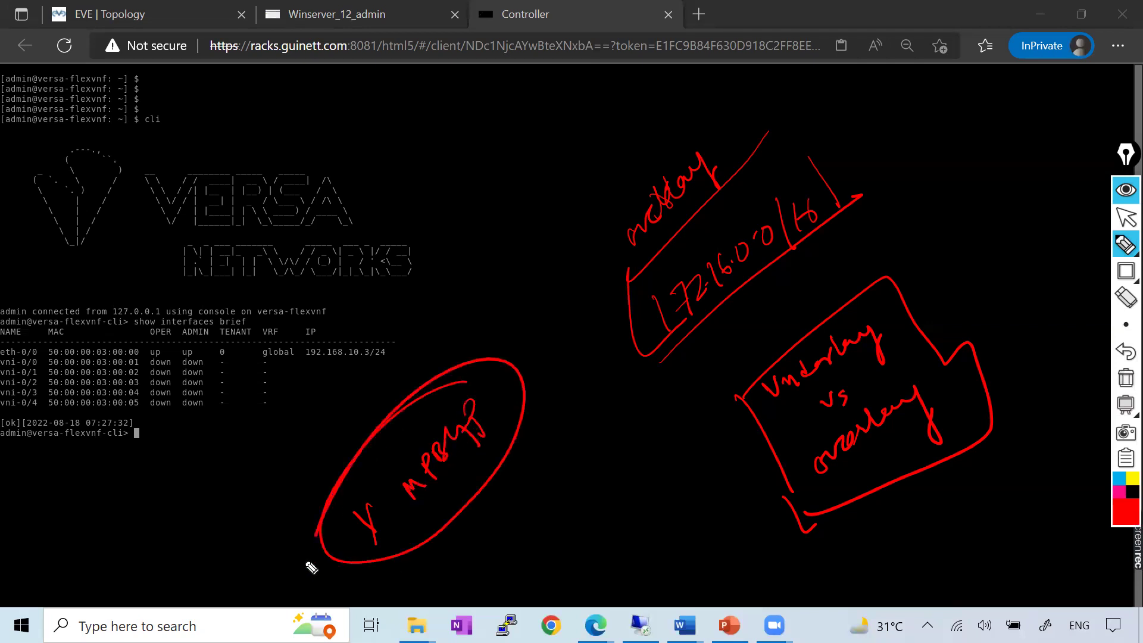
left_click(1125, 377)
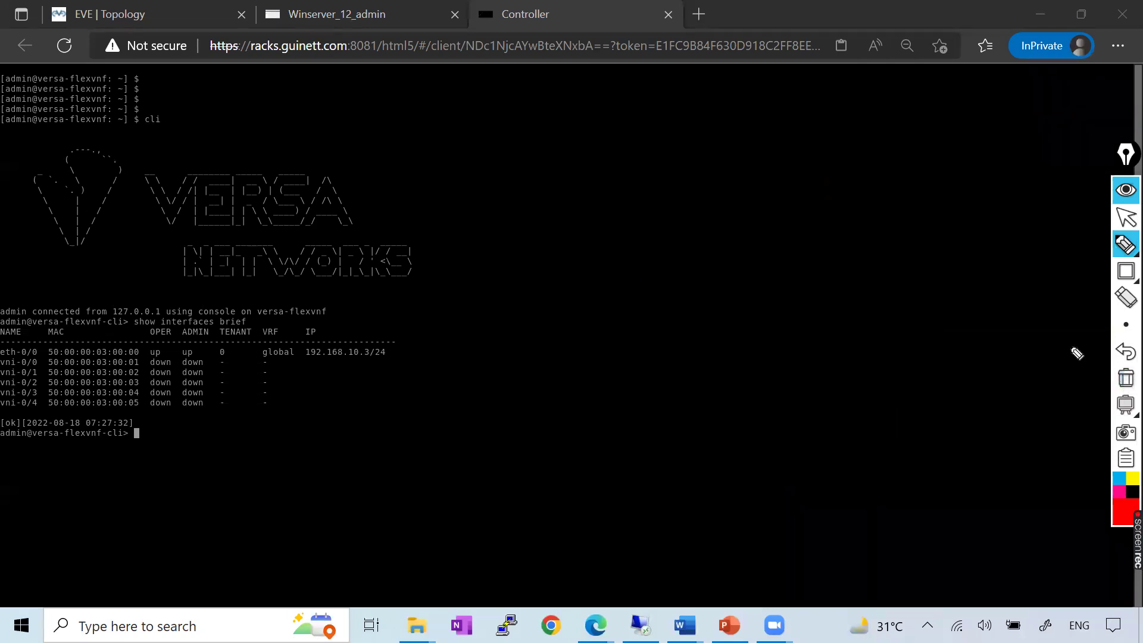
mouse_move(653, 276)
left_mouse_down()
mouse_move(637, 276)
mouse_move(659, 327)
mouse_move(658, 301)
mouse_move(851, 174)
left_mouse_up()
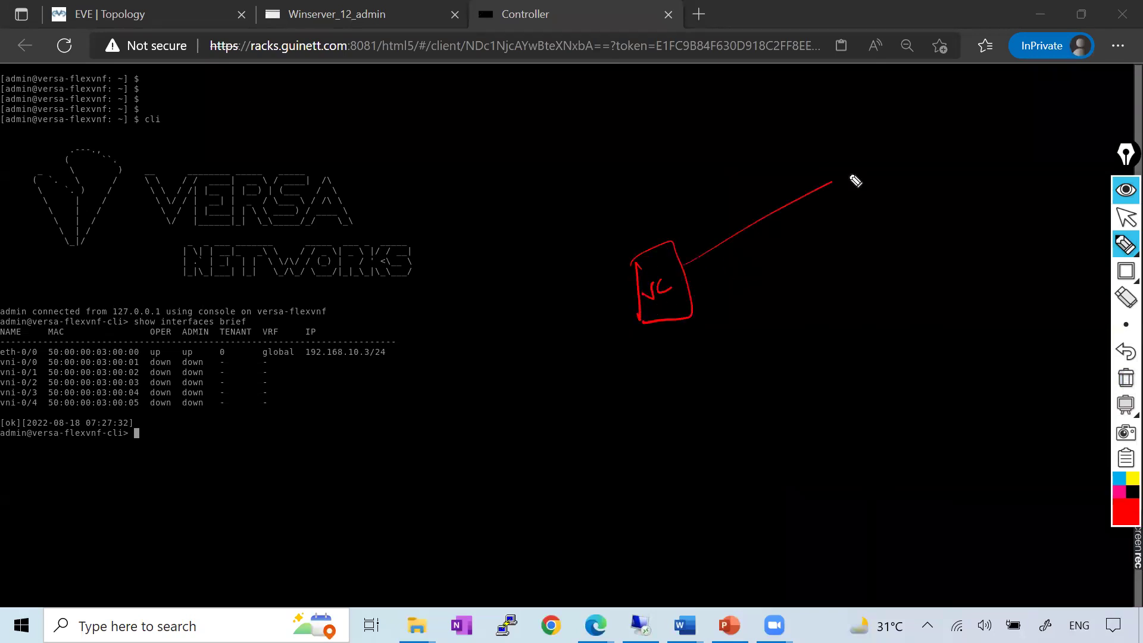
left_click_drag(690, 291, 855, 310)
left_click_drag(841, 157, 860, 202)
mouse_move(848, 150)
left_mouse_down()
mouse_move(866, 136)
mouse_move(867, 184)
mouse_move(898, 179)
left_mouse_up()
left_click_drag(860, 309, 871, 364)
mouse_move(875, 325)
left_mouse_down()
mouse_move(936, 345)
mouse_move(863, 369)
left_mouse_up()
mouse_move(875, 351)
left_mouse_down()
mouse_move(901, 324)
mouse_move(919, 357)
left_mouse_up()
mouse_move(679, 321)
left_mouse_down()
mouse_move(795, 452)
mouse_move(842, 433)
left_mouse_up()
left_click_drag(789, 476, 892, 493)
left_click_drag(840, 440, 868, 506)
left_click_drag(800, 495, 857, 500)
mouse_move(757, 364)
left_mouse_down()
mouse_move(761, 388)
mouse_move(804, 383)
left_mouse_up()
left_click_drag(791, 352, 801, 360)
left_click_drag(774, 269, 797, 293)
left_click_drag(817, 284, 806, 283)
mouse_move(731, 211)
left_mouse_down()
mouse_move(767, 160)
mouse_move(764, 178)
left_mouse_up()
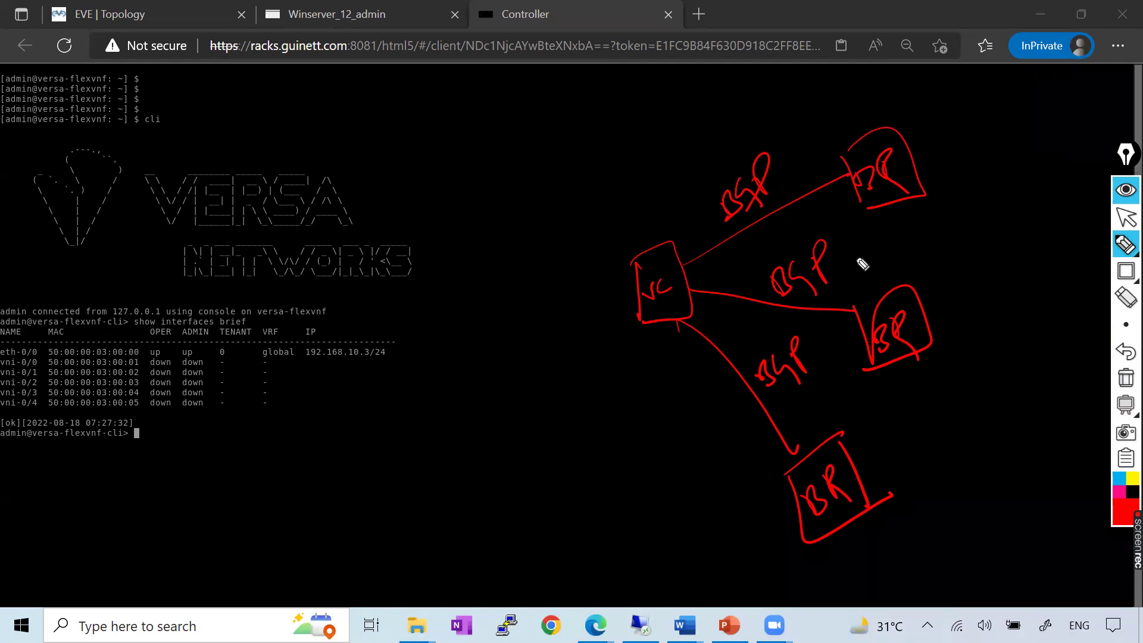
mouse_move(796, 231)
left_mouse_down()
mouse_move(765, 229)
mouse_move(834, 197)
left_mouse_up()
mouse_move(801, 323)
left_mouse_down()
mouse_move(837, 324)
mouse_move(845, 270)
mouse_move(856, 306)
left_mouse_up()
mouse_move(764, 438)
left_mouse_down()
mouse_move(753, 439)
mouse_move(784, 427)
left_mouse_up()
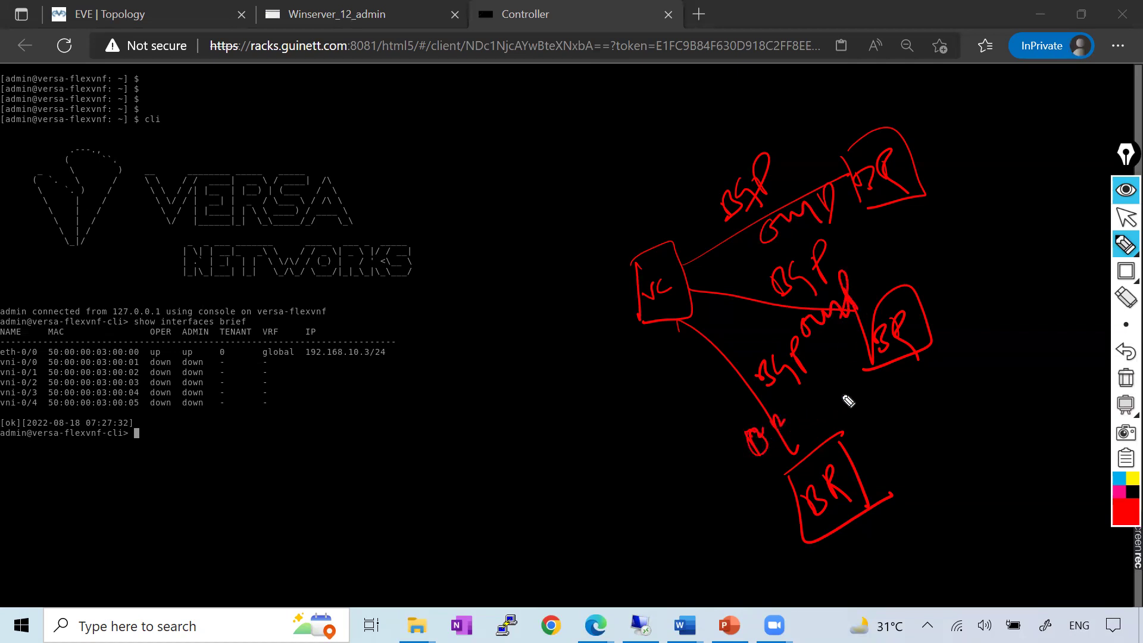
left_click(1125, 377)
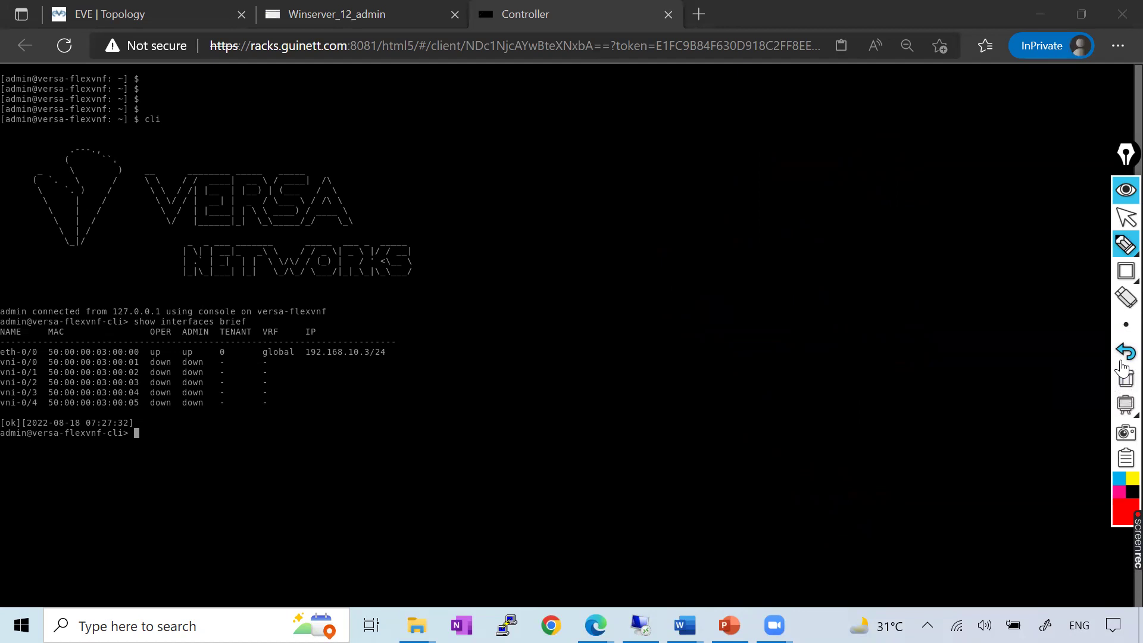
Bring up the Versa_Controller Word guide at the Overlay Address Prefixes section, then return to the browser
left_click(1126, 217)
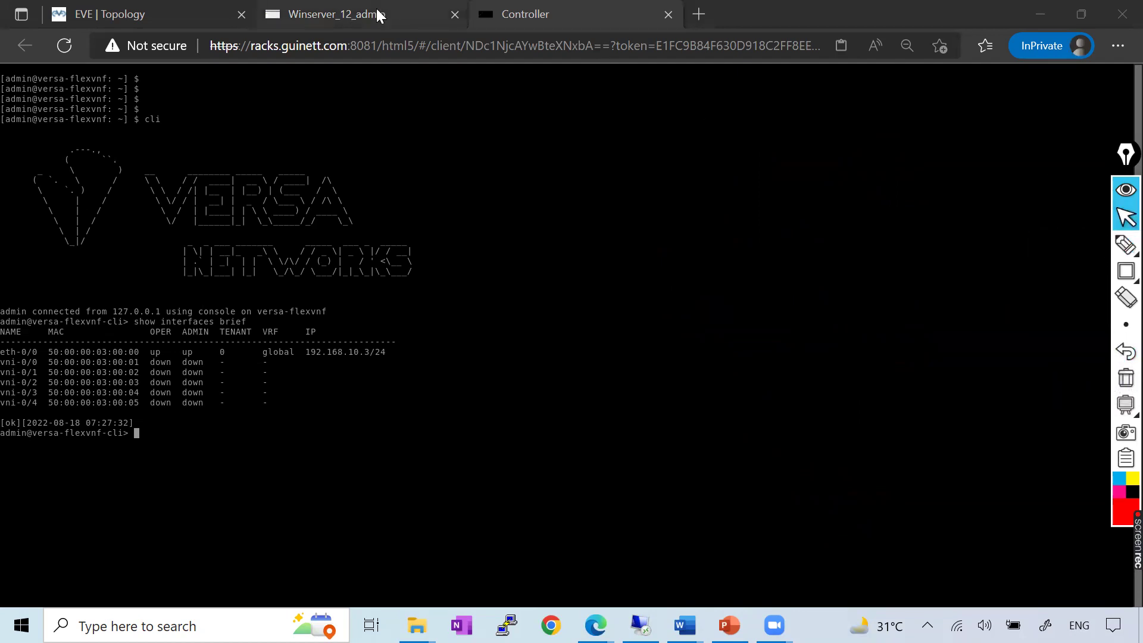
mouse_move(685, 625)
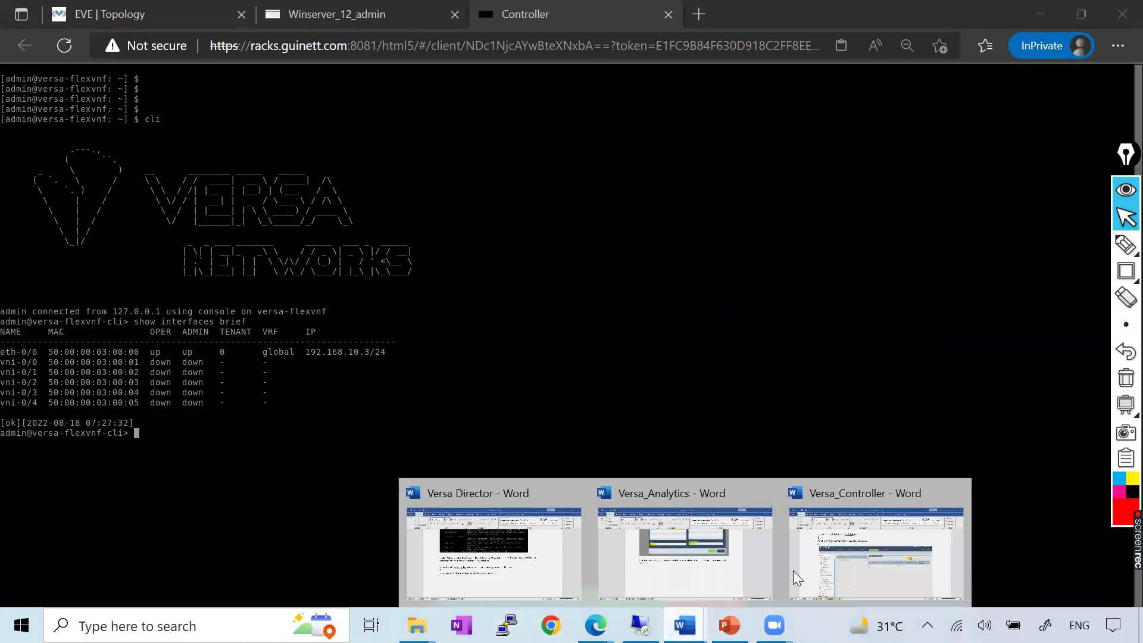
left_click(798, 551)
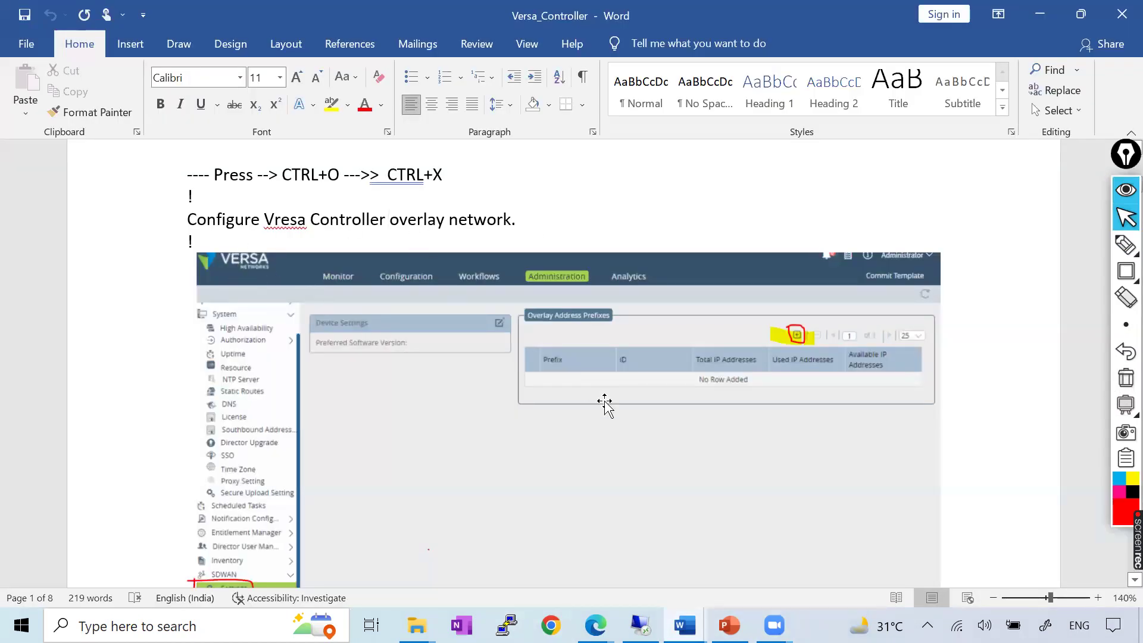
scroll(605, 405, "down", 3)
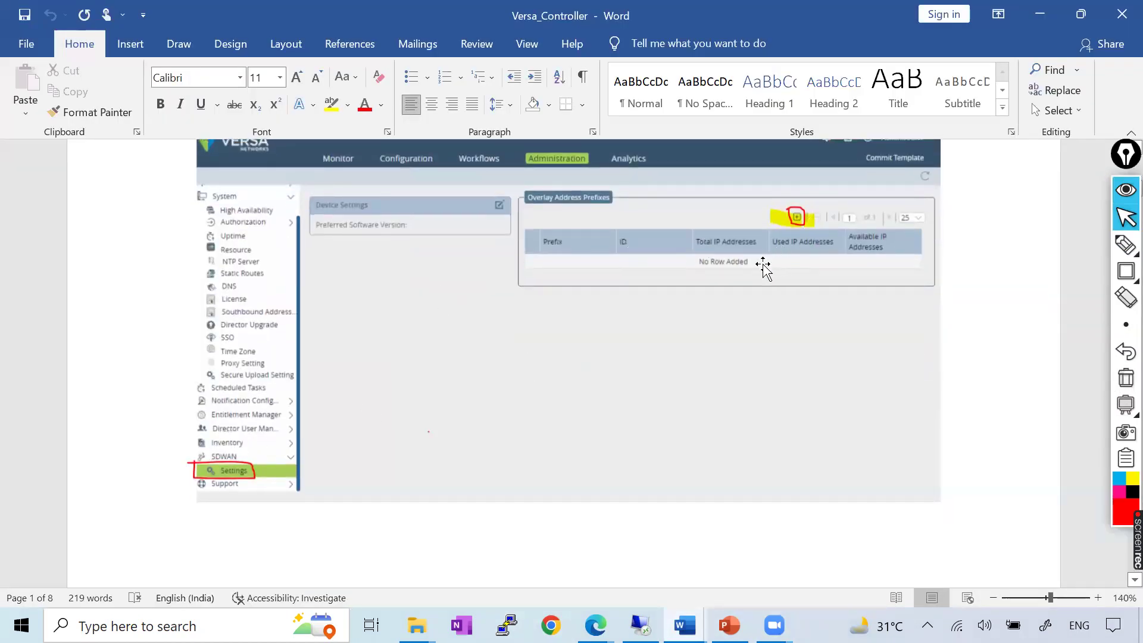
scroll(543, 242, "up", 1)
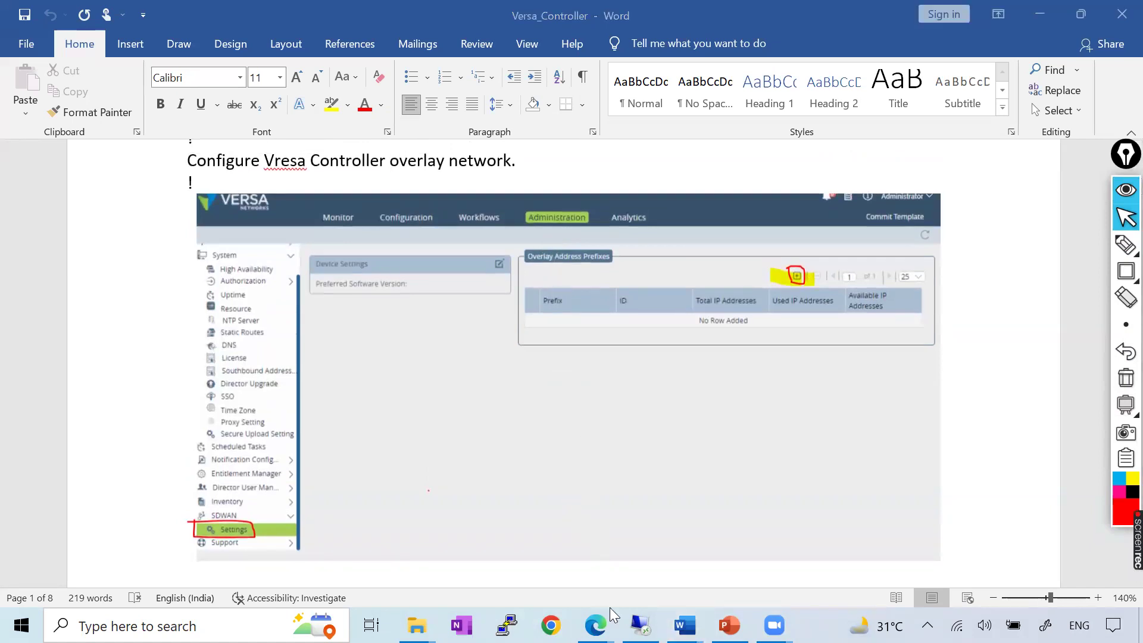
left_click(595, 624)
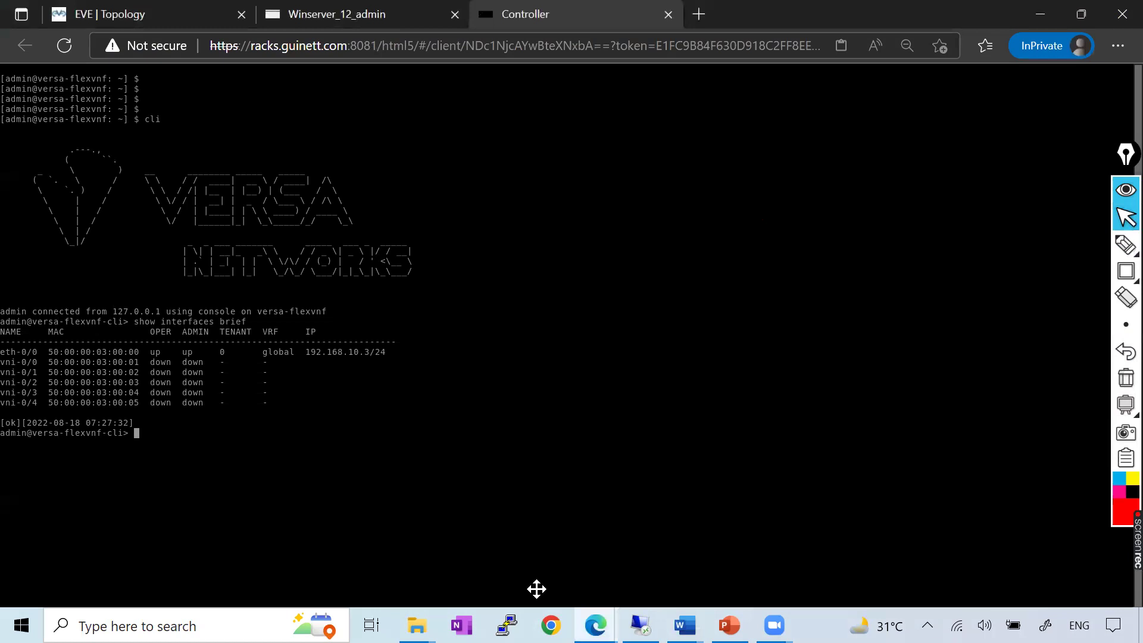
In the Versa Director session, open Administration > SDWAN > Settings
key("ctrl+shift+Tab")
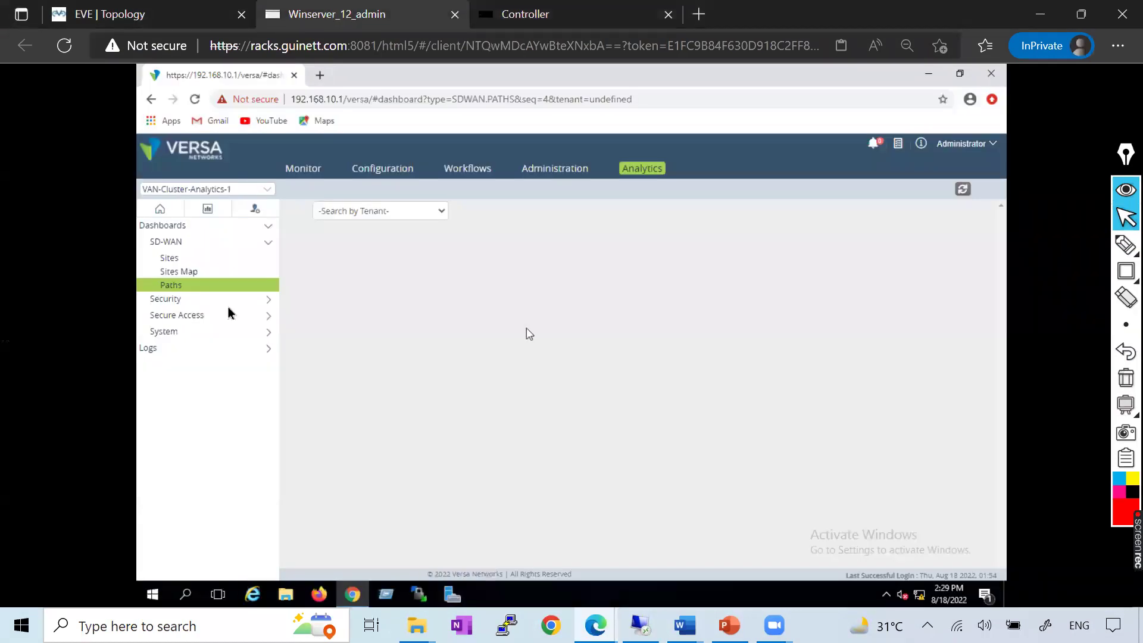
left_click(559, 170)
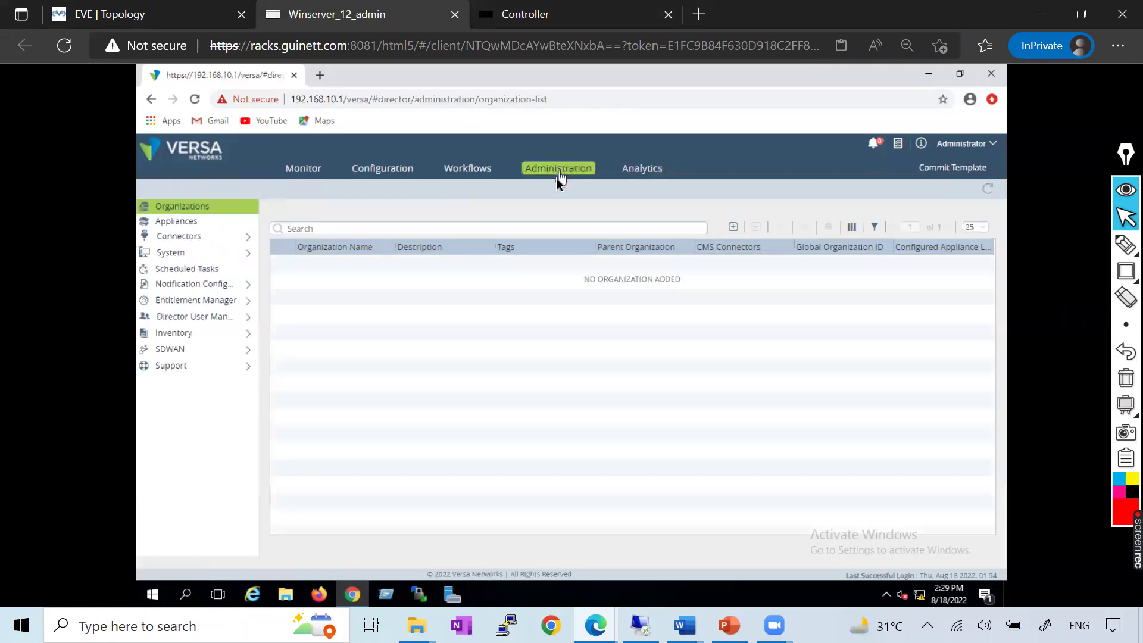
left_click(186, 354)
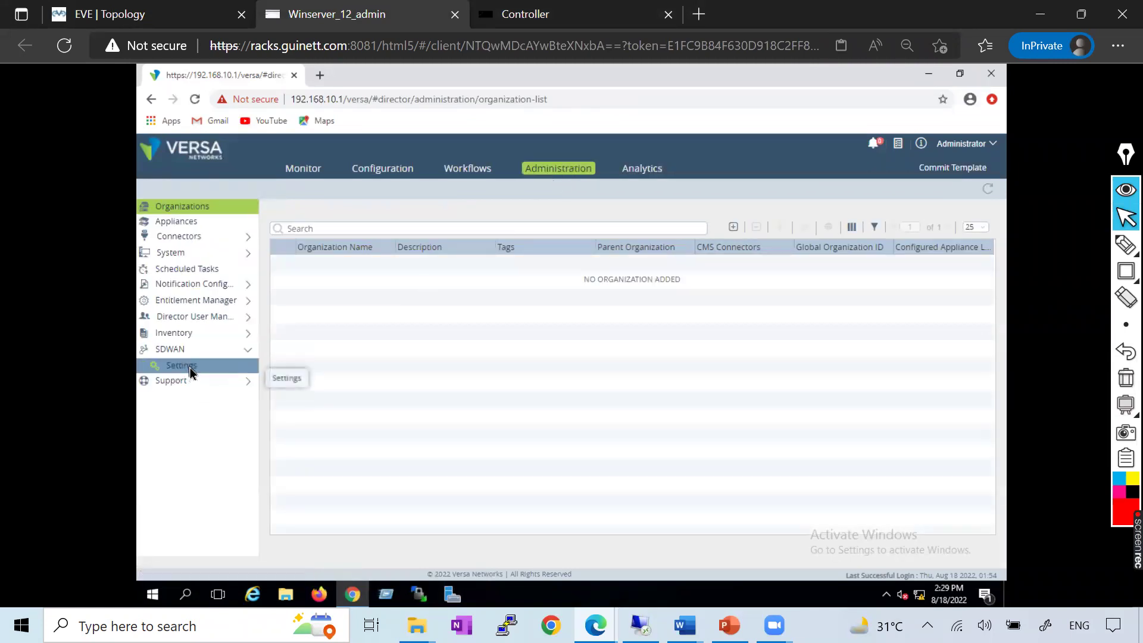
left_click(188, 367)
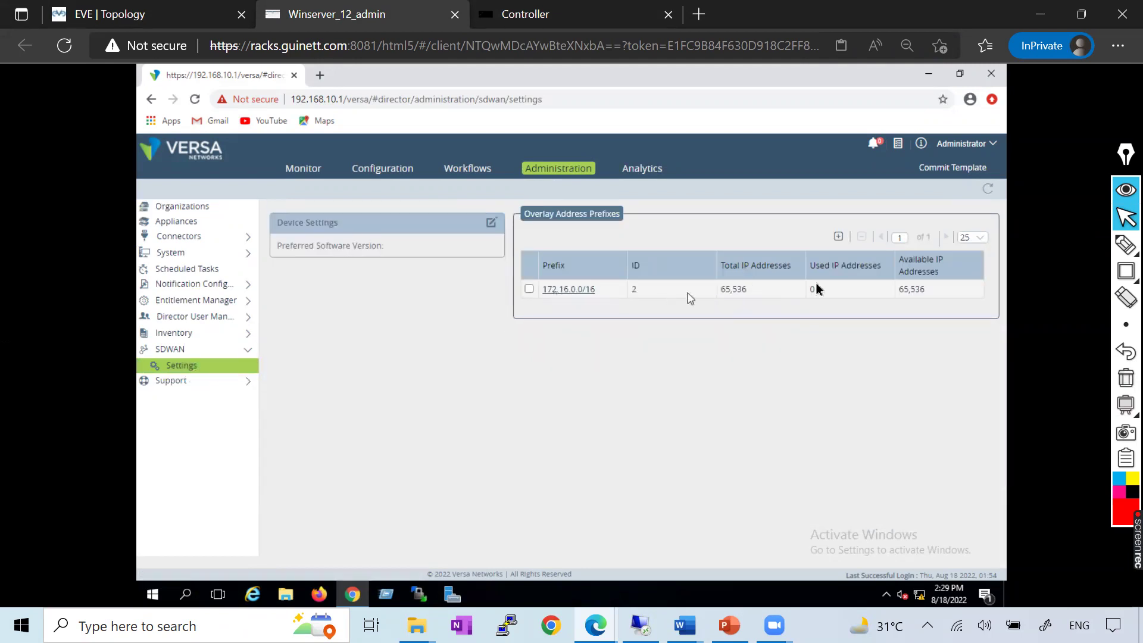
Try twice to delete the 172.16.0.0/16 overlay prefix, dismissing the error each time
left_click(529, 288)
left_click(862, 236)
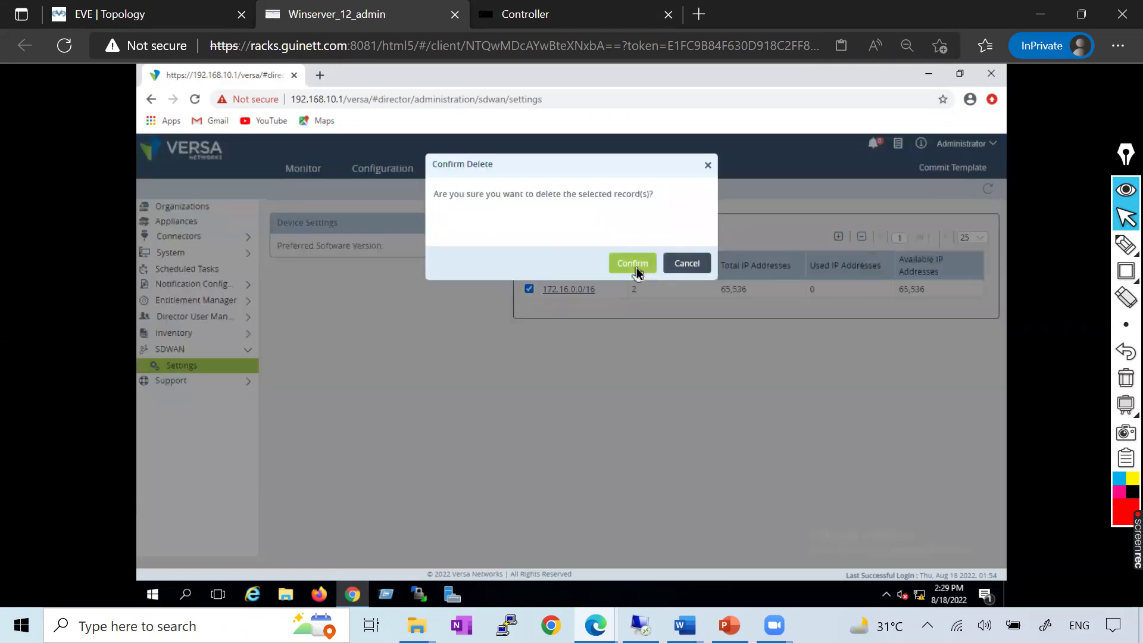
left_click(634, 265)
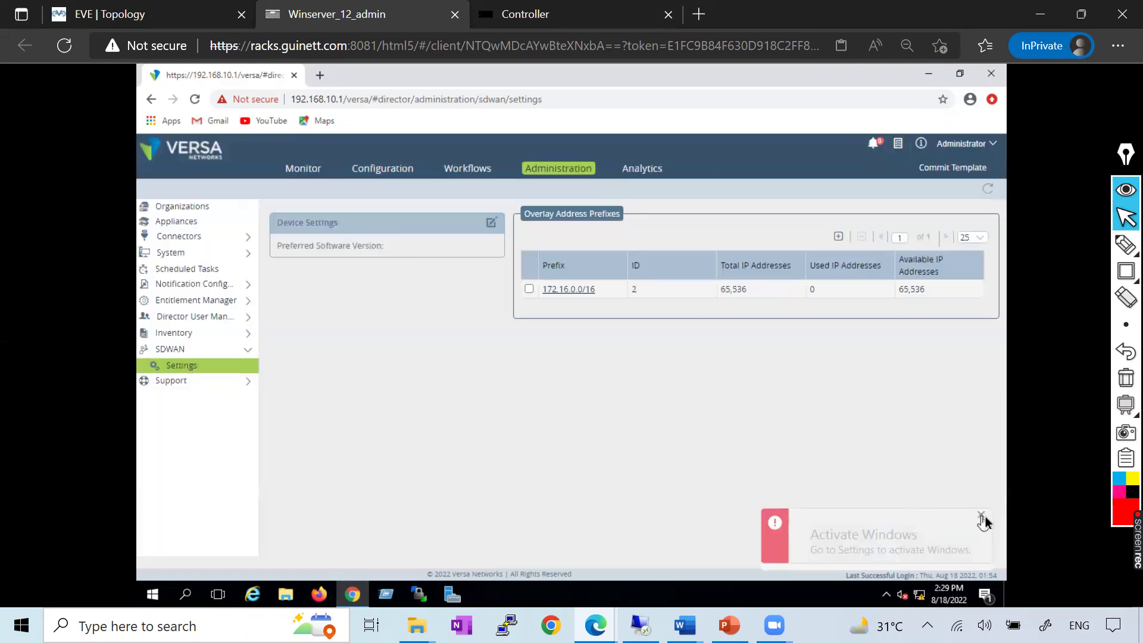
left_click(981, 515)
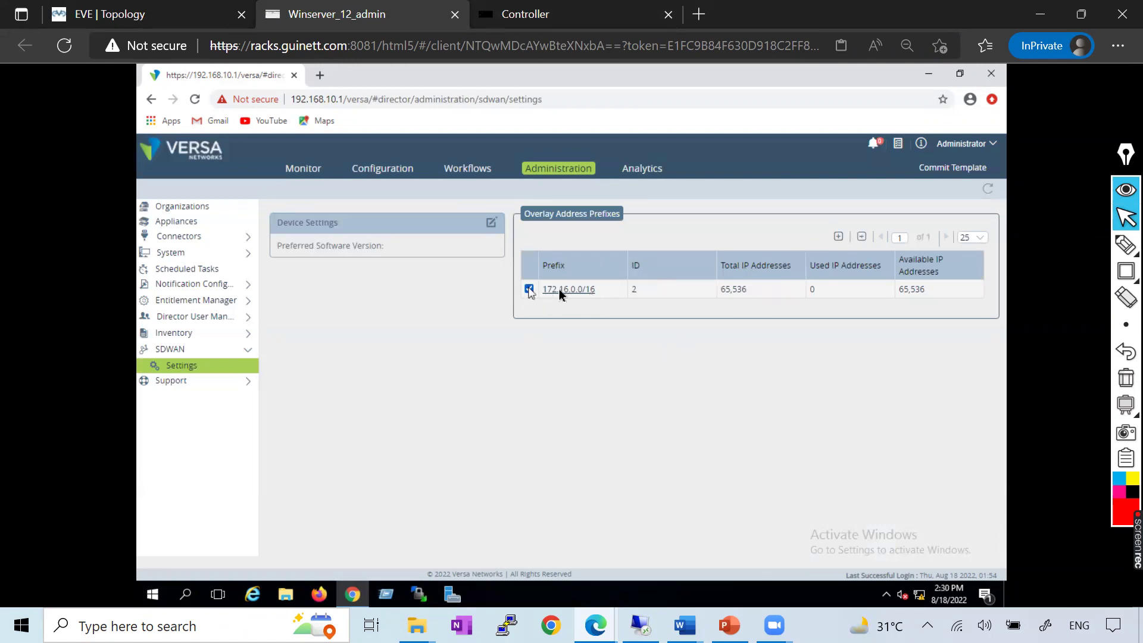
left_click(862, 238)
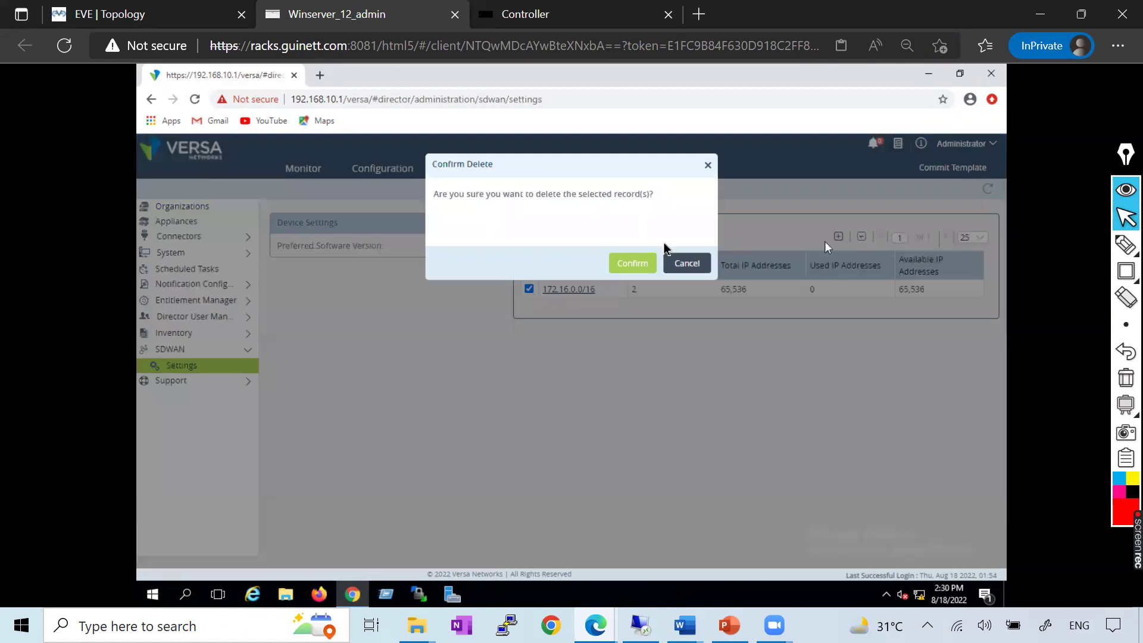
left_click(616, 263)
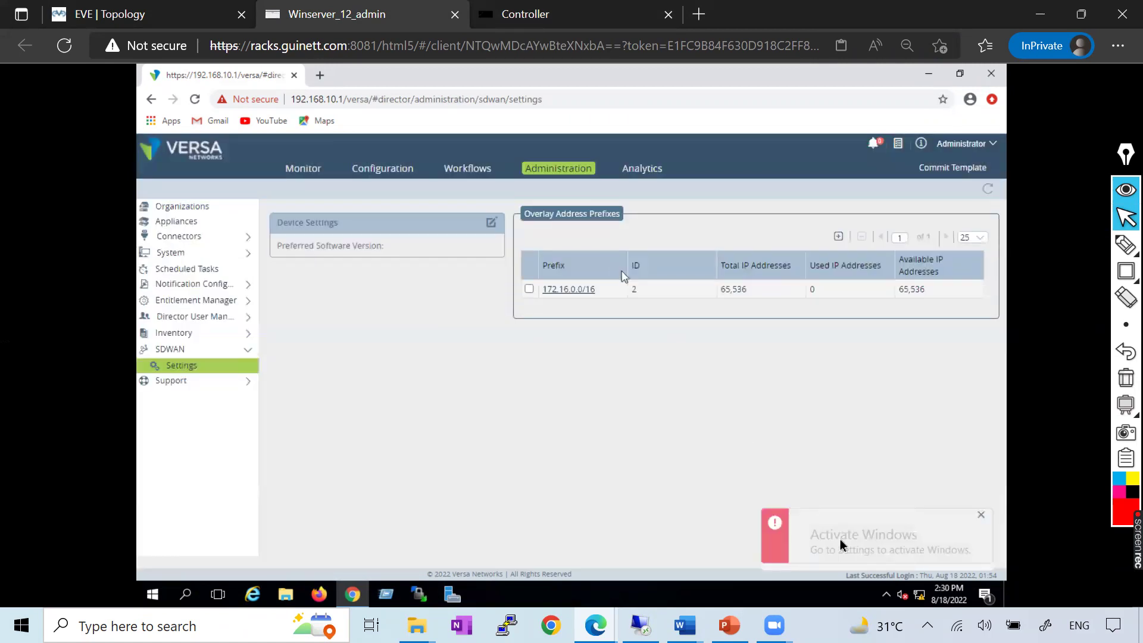
left_click(980, 515)
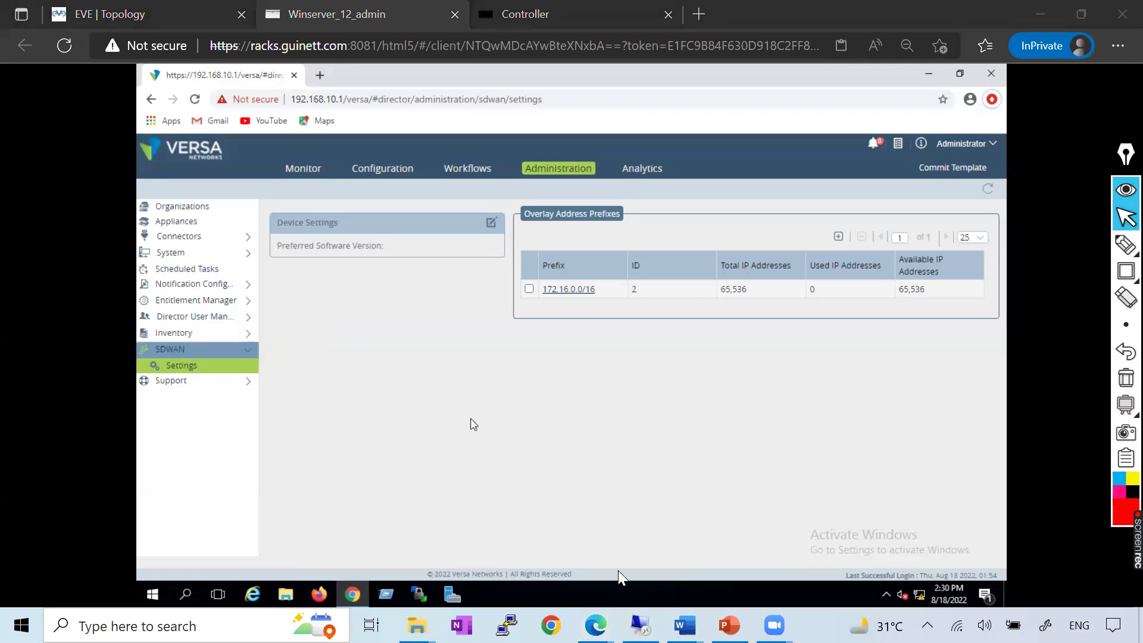
Scroll the Word guide to the 'Go to system ---> Static Routes --> Add Static Route' section, then return to Director
key("alt+Tab")
scroll(403, 373, "up", 5)
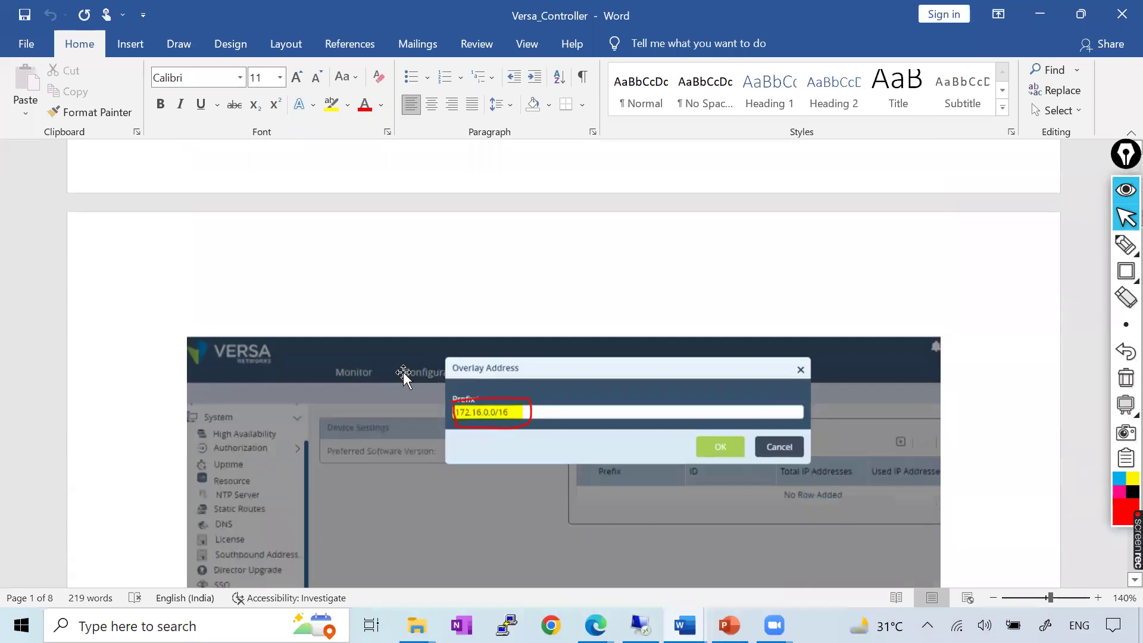
scroll(403, 372, "down", 3)
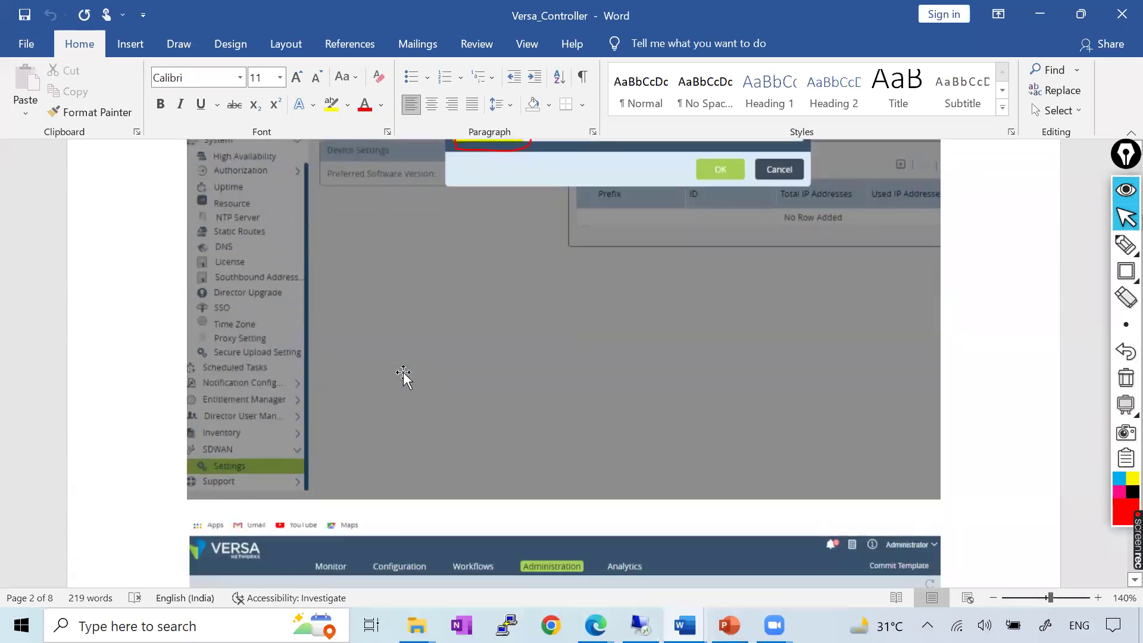
scroll(403, 373, "down", 10)
scroll(403, 373, "up", 4)
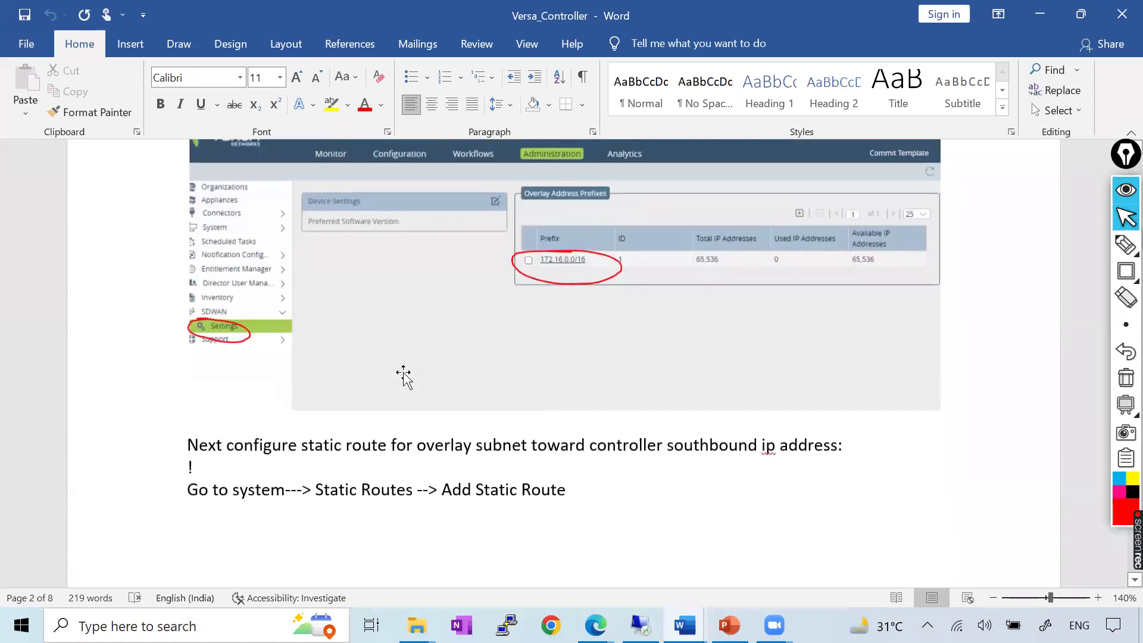
scroll(403, 373, "down", 15)
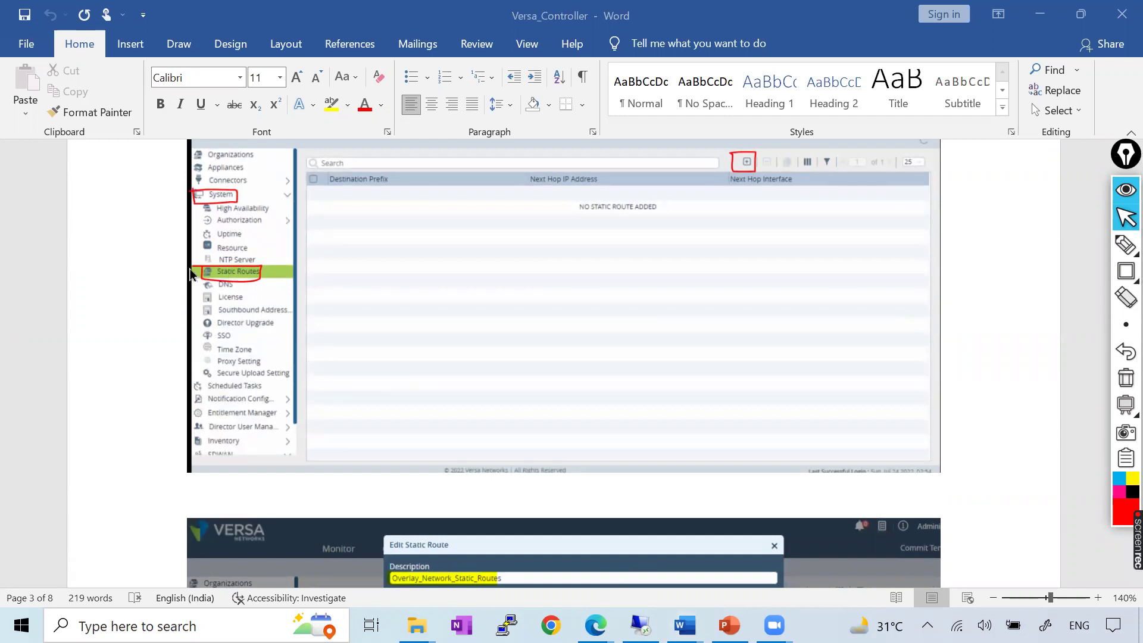
key("alt+Tab")
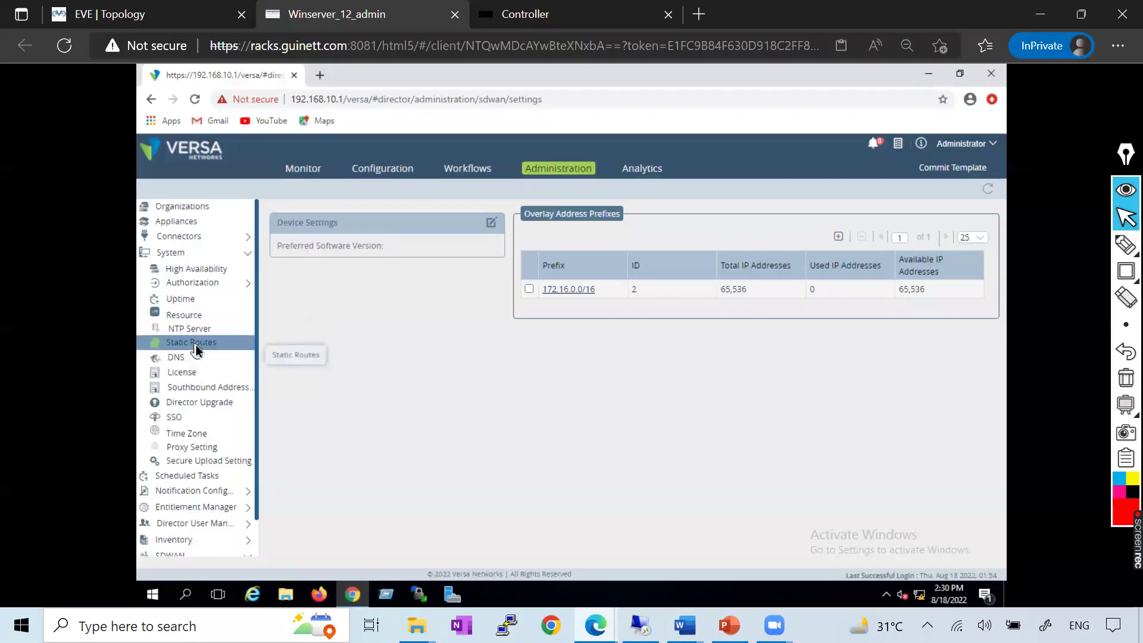
Delete the 172.16.0.0/16 static route from Administration > System > Static Routes
left_click(196, 348)
left_click(278, 264)
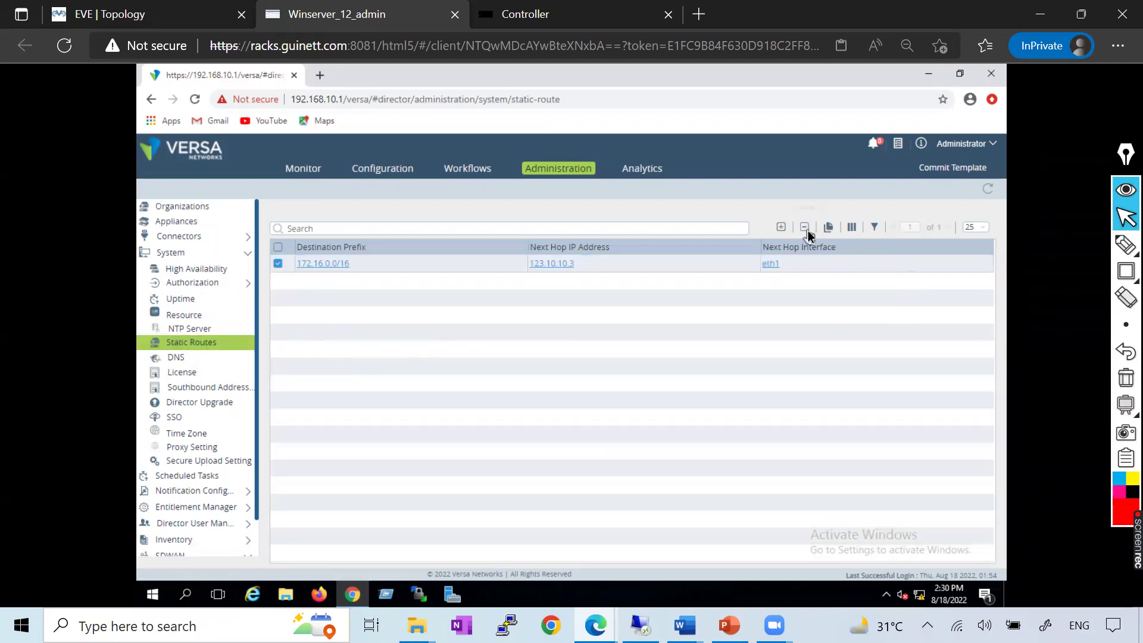
left_click(804, 227)
left_click(626, 264)
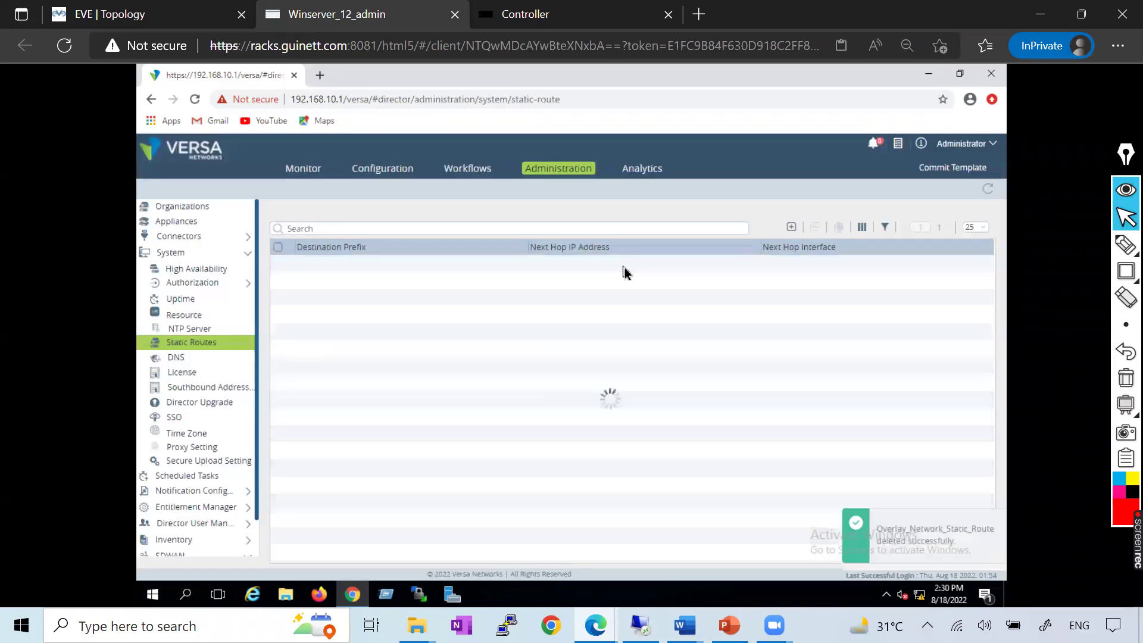
scroll(196, 428, "down", 1)
scroll(158, 375, "up", 1)
Collapse System and open the SDWAN Settings page with its overlay address prefixes
left_click(170, 253)
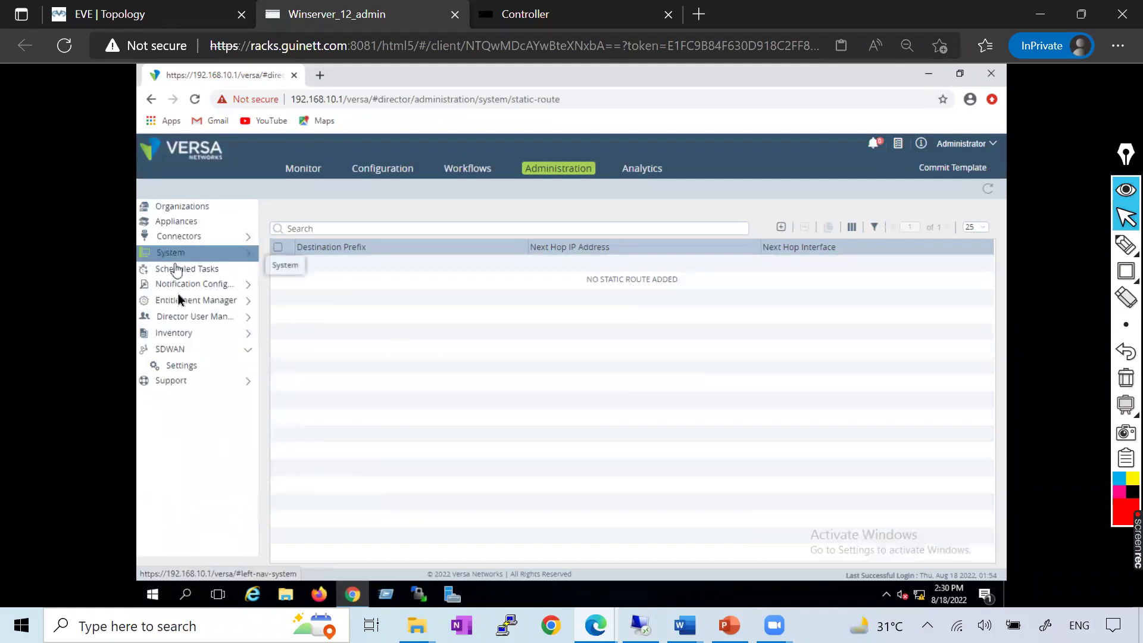
left_click(178, 352)
left_click(181, 365)
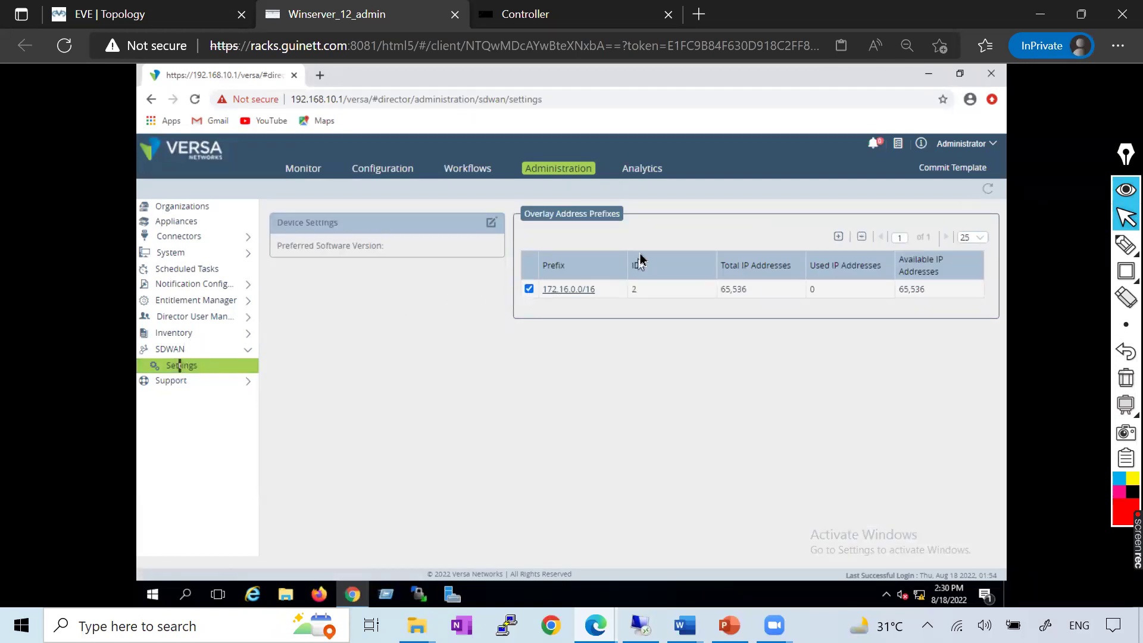
left_click(861, 238)
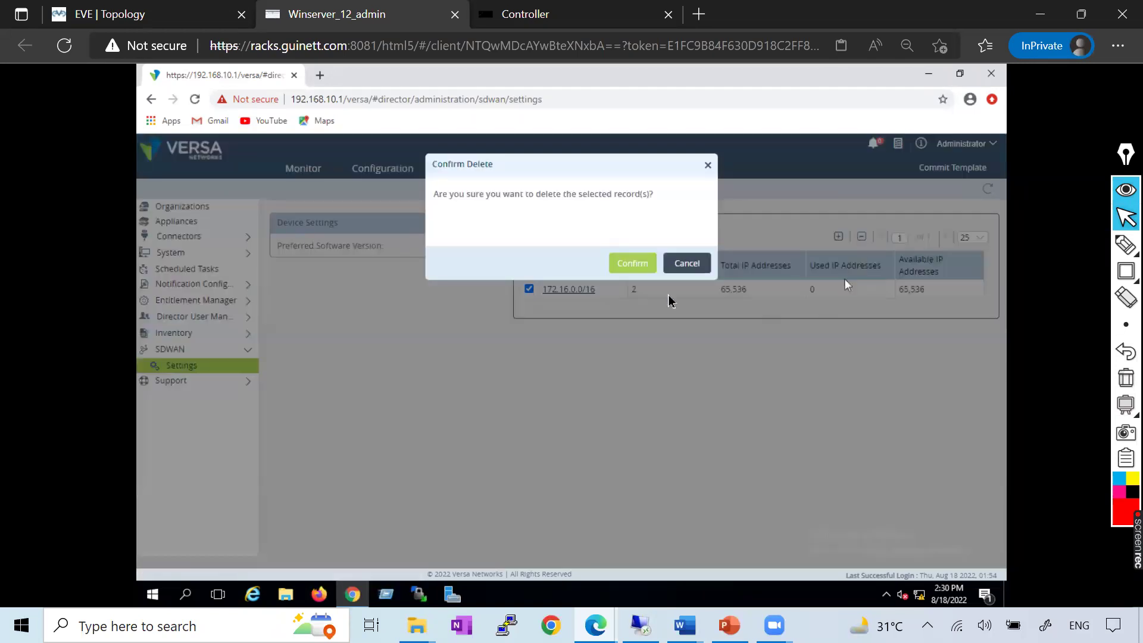
left_click(636, 266)
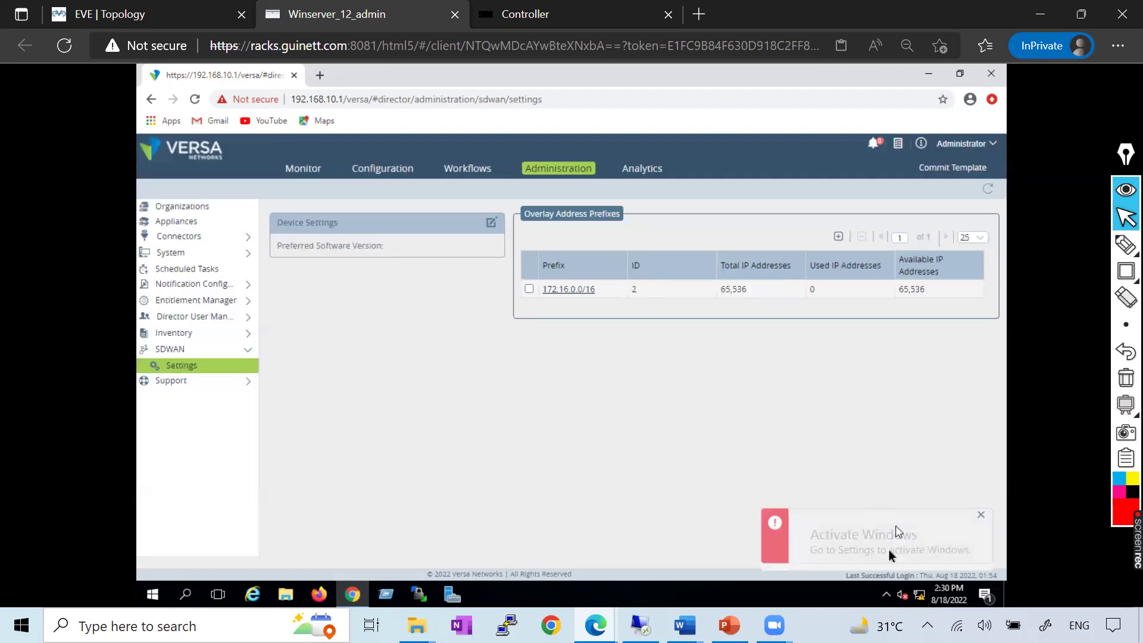
left_click(980, 515)
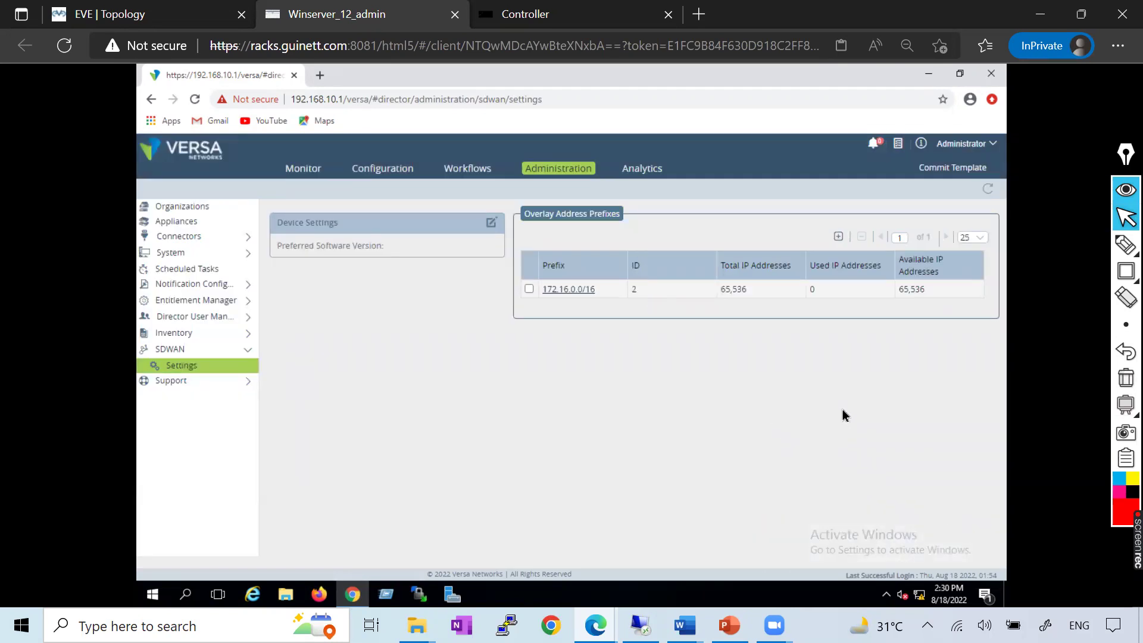
left_click(565, 296)
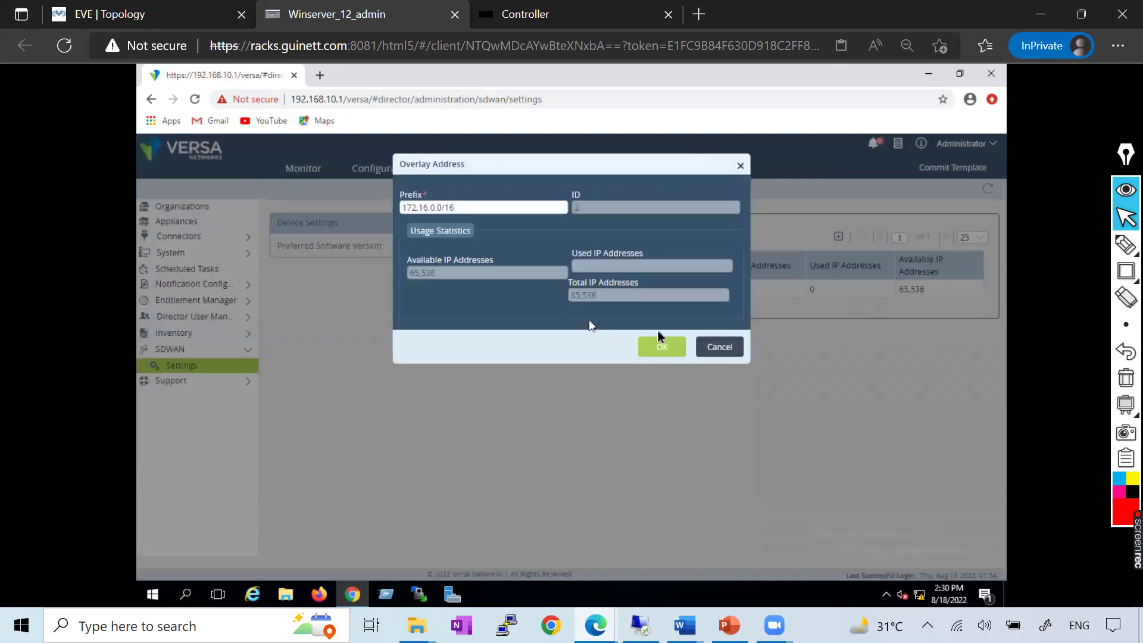
left_click(727, 348)
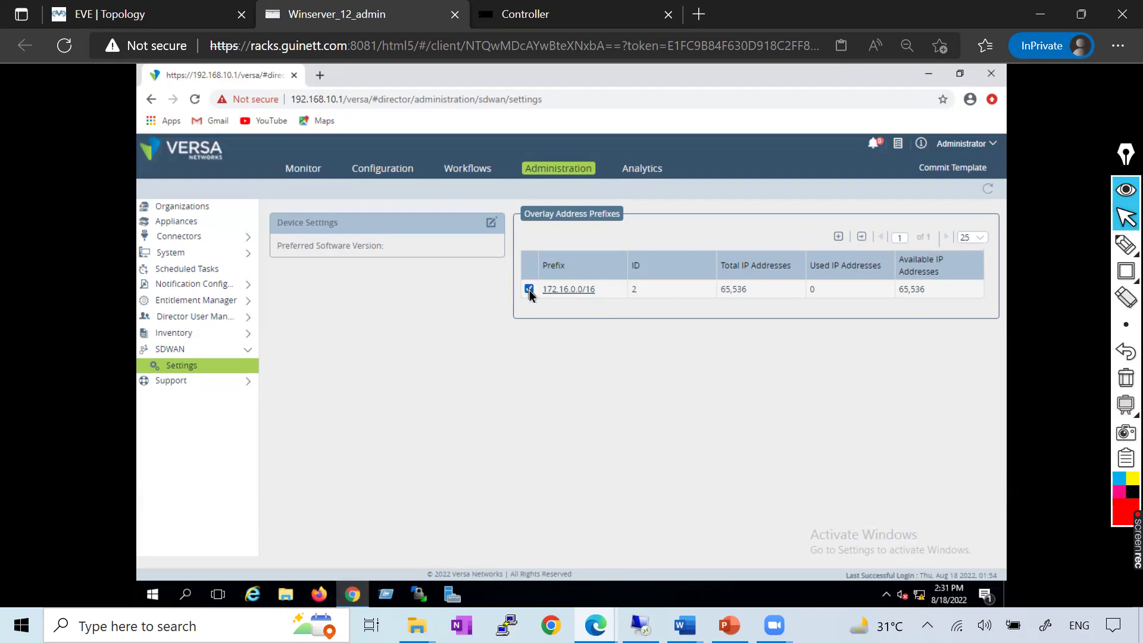
left_click(861, 238)
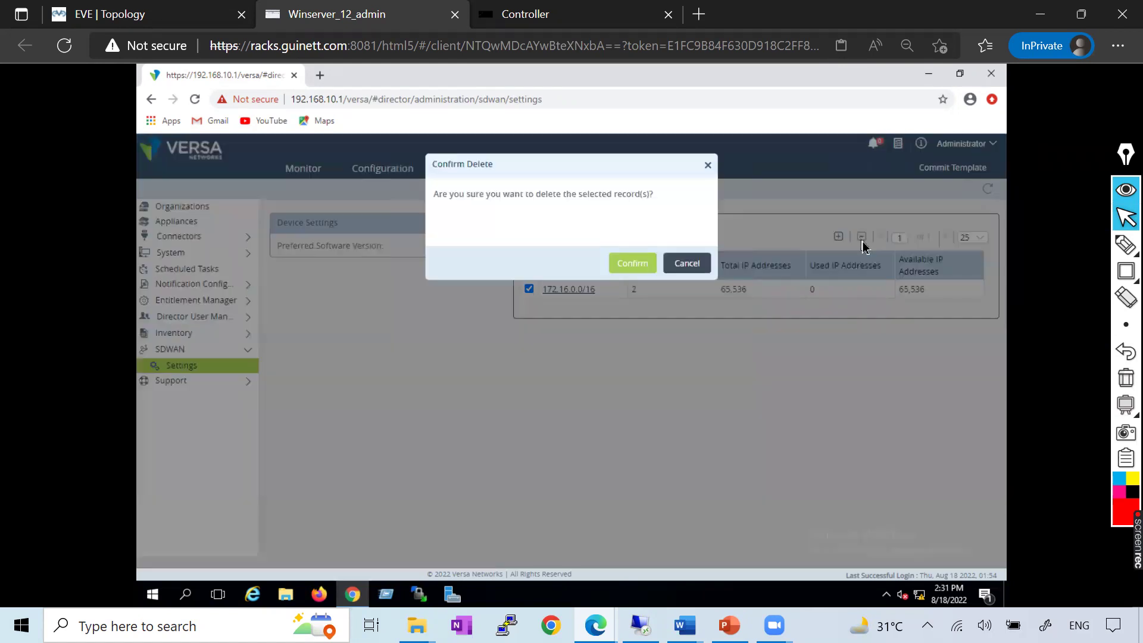
left_click(627, 263)
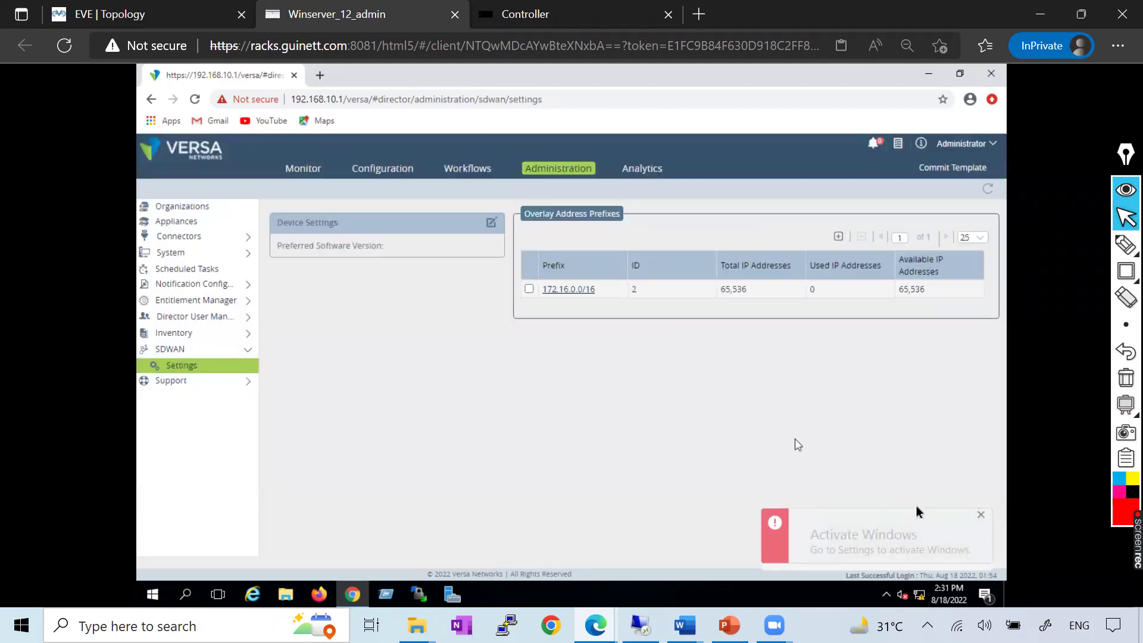
left_click(981, 515)
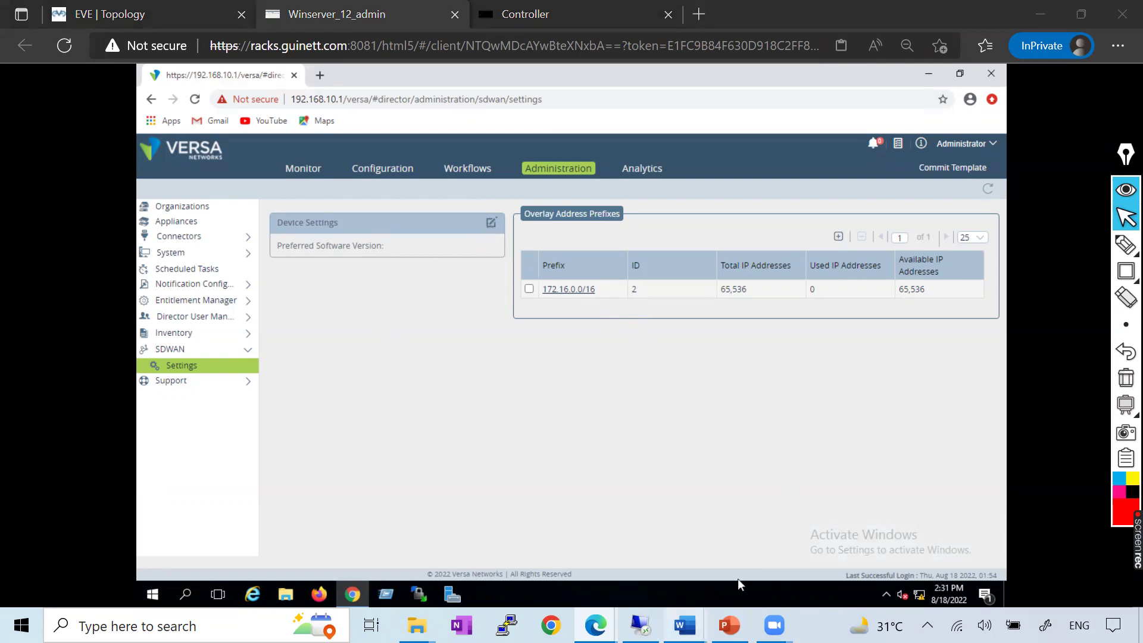
mouse_move(685, 625)
left_click(861, 536)
scroll(513, 354, "down", 3)
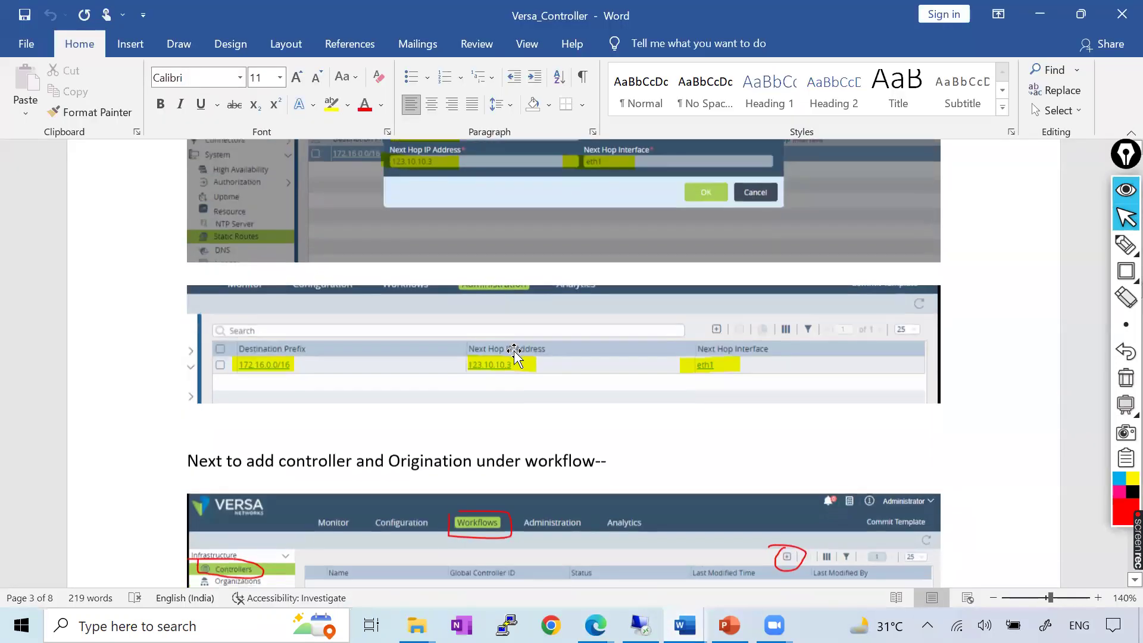
scroll(514, 354, "down", 6)
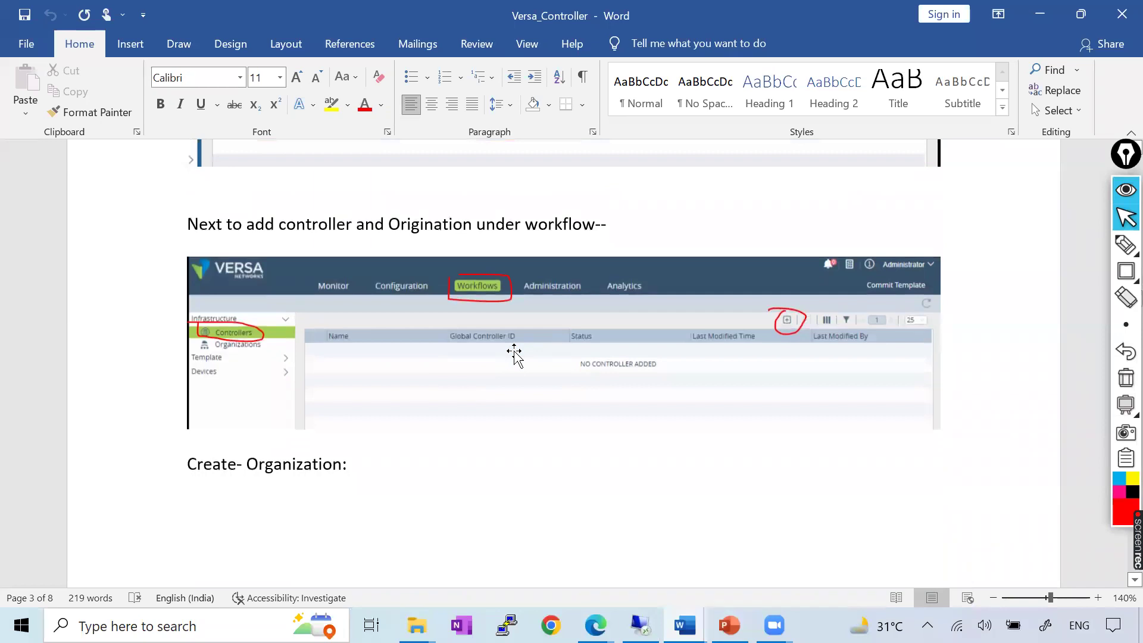
scroll(514, 354, "down", 15)
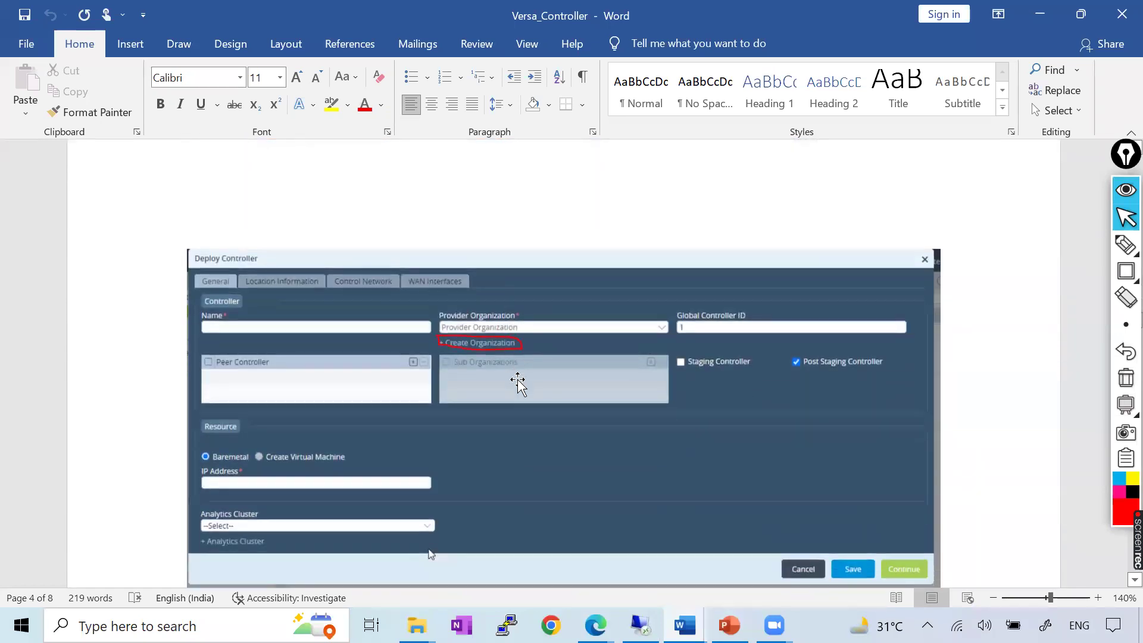
key("alt+Tab")
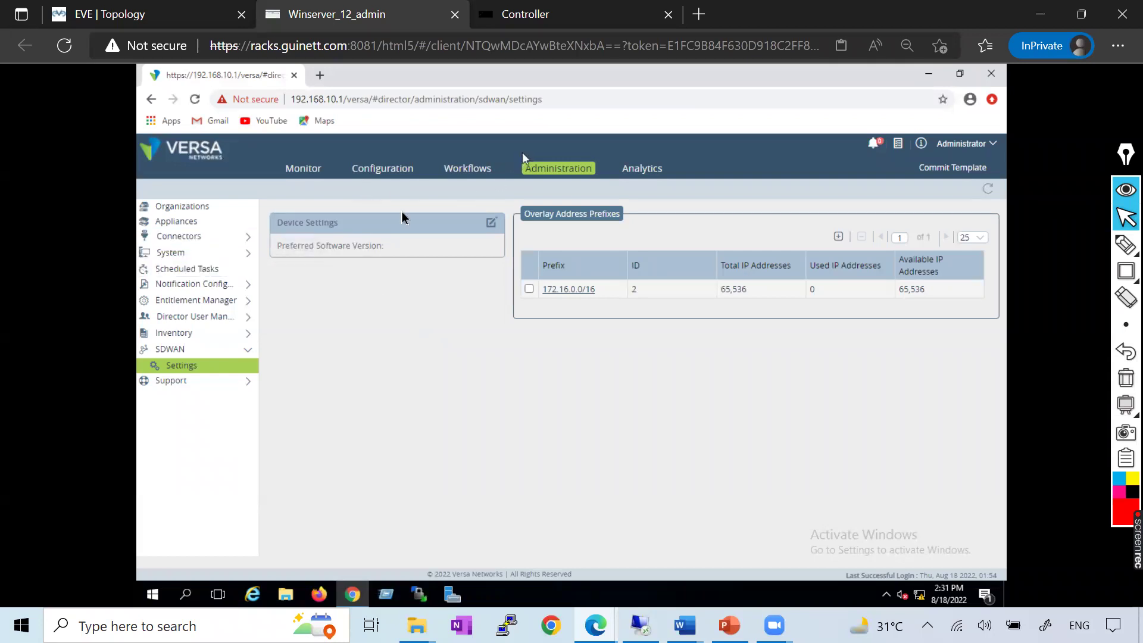
Check Organizations, SDWAN Settings, and the Static Routes list in turn
left_click(182, 209)
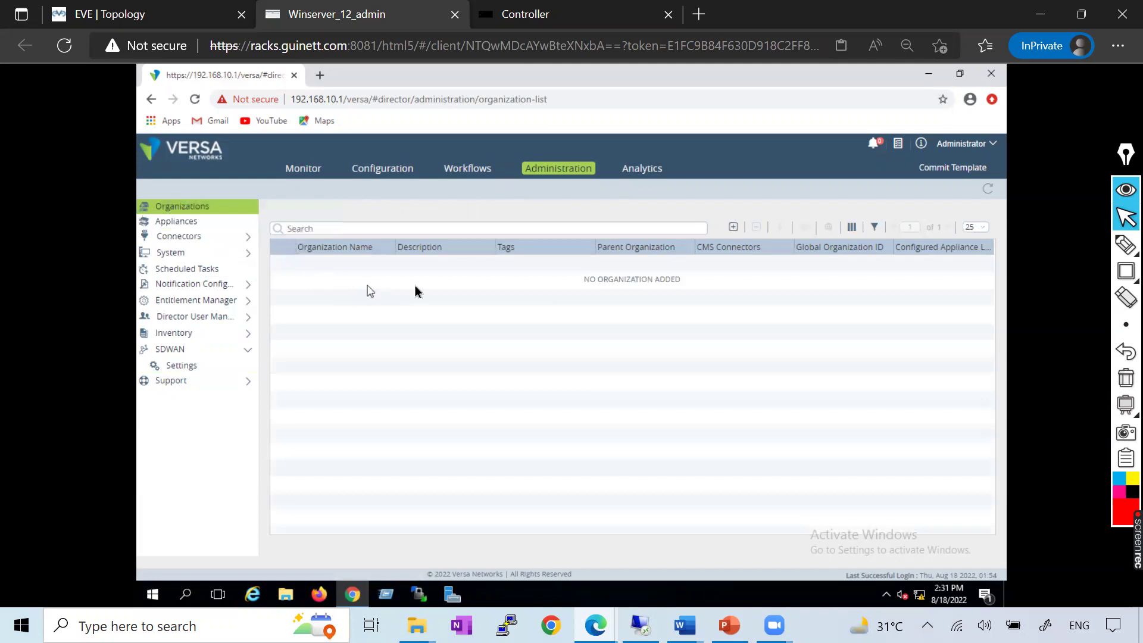
left_click(197, 354)
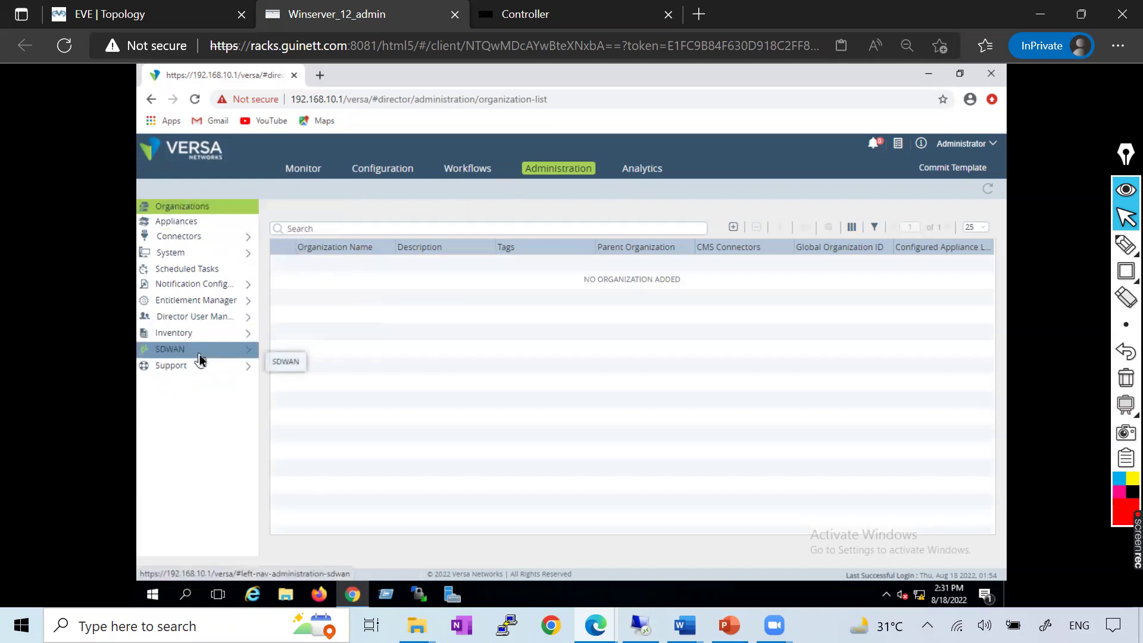
left_click(188, 353)
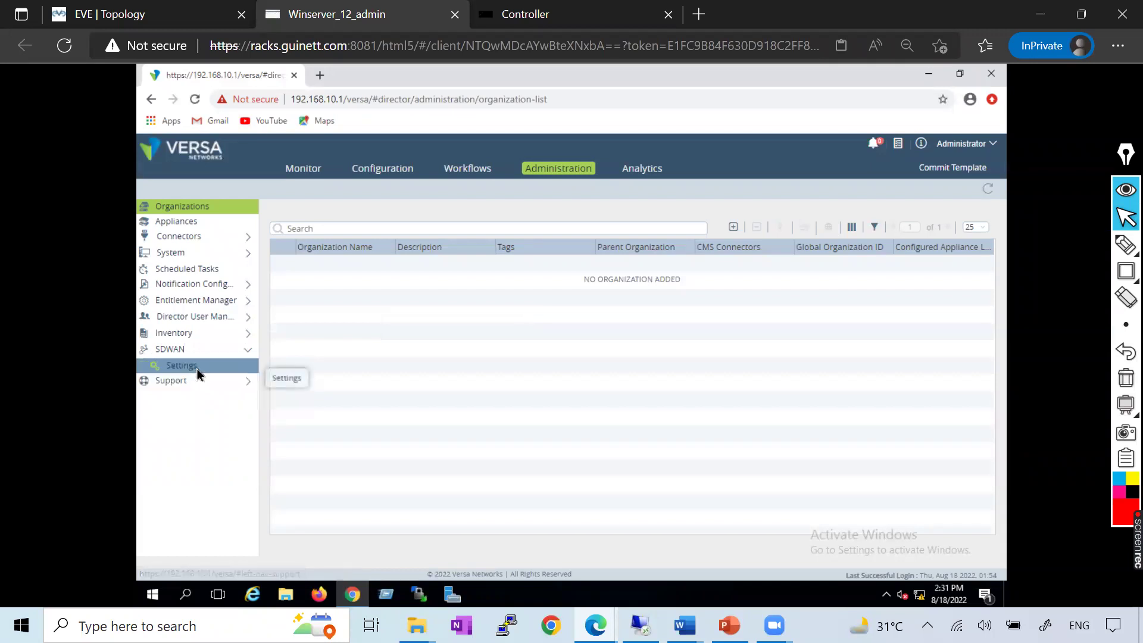
left_click(197, 371)
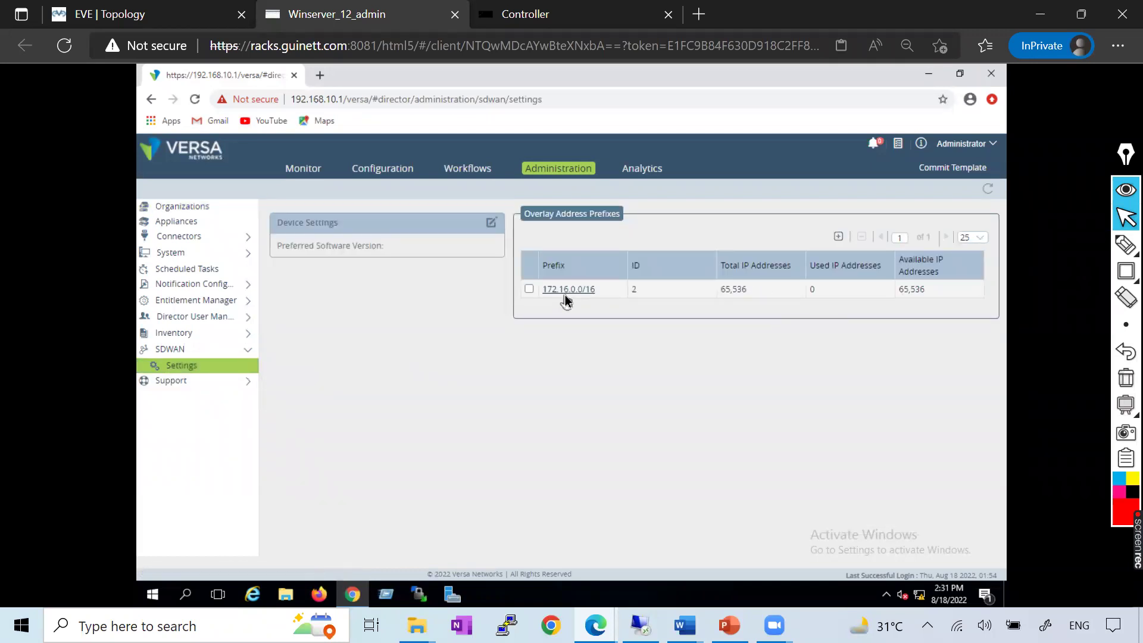
left_click(216, 255)
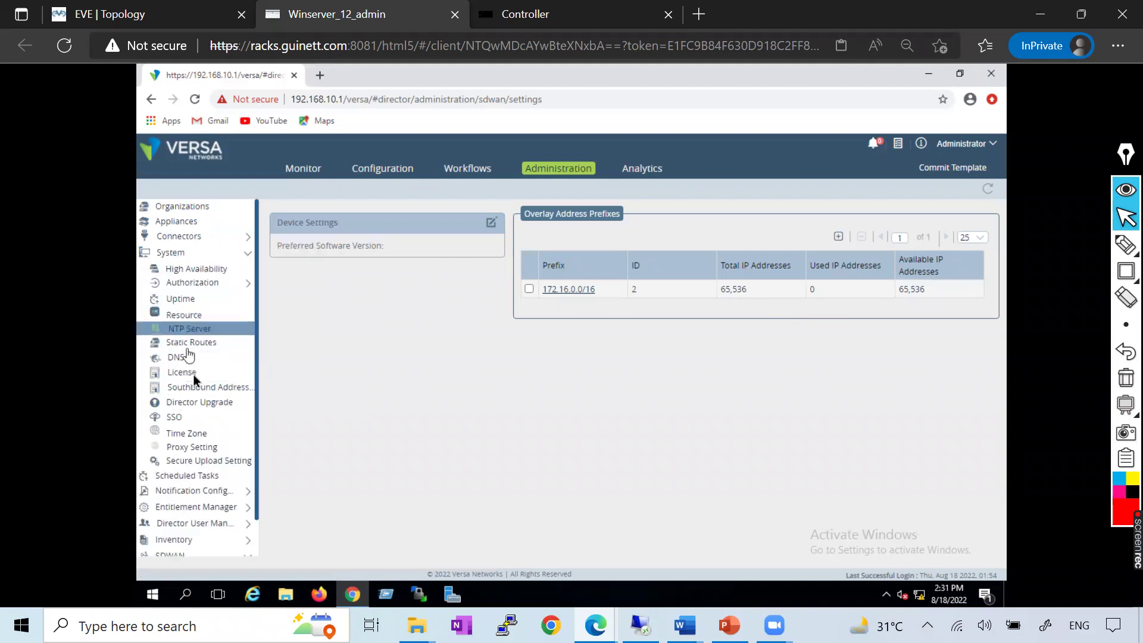
left_click(196, 343)
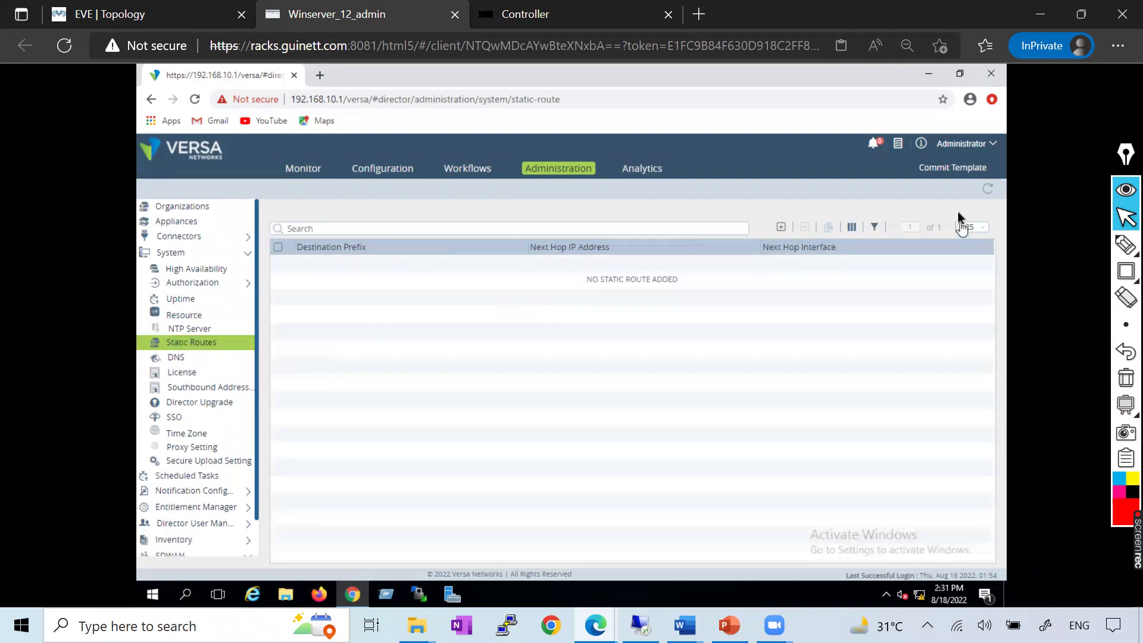
Attempt a template commit, dismiss the no-devices warning, cancel, and refresh the empty Static Routes list
left_click(956, 169)
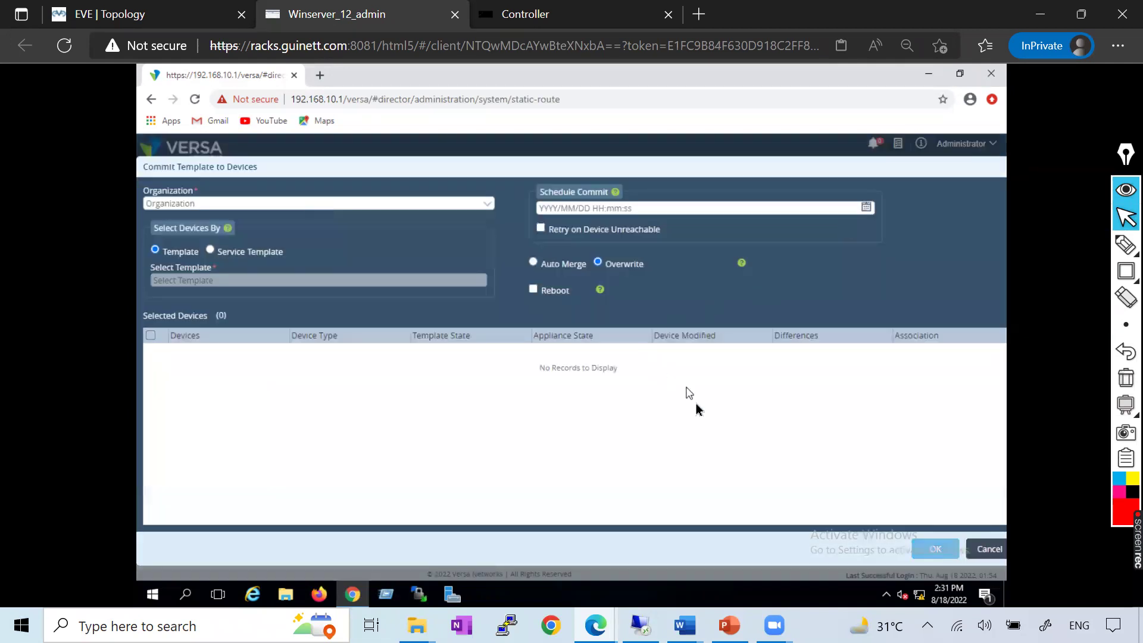
left_click(936, 550)
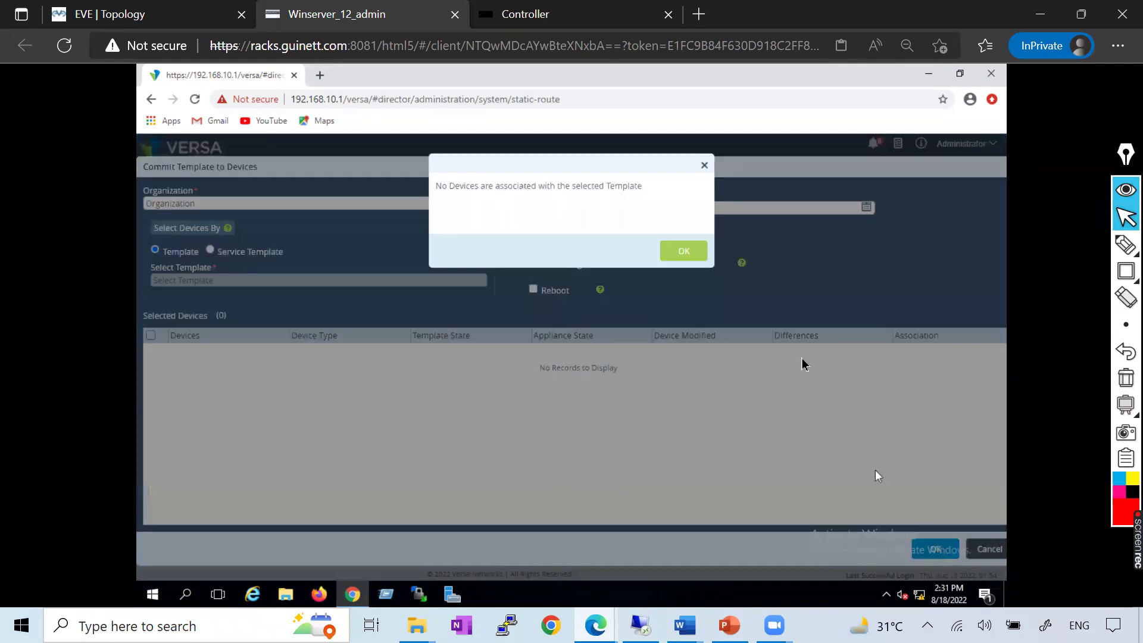
left_click(685, 249)
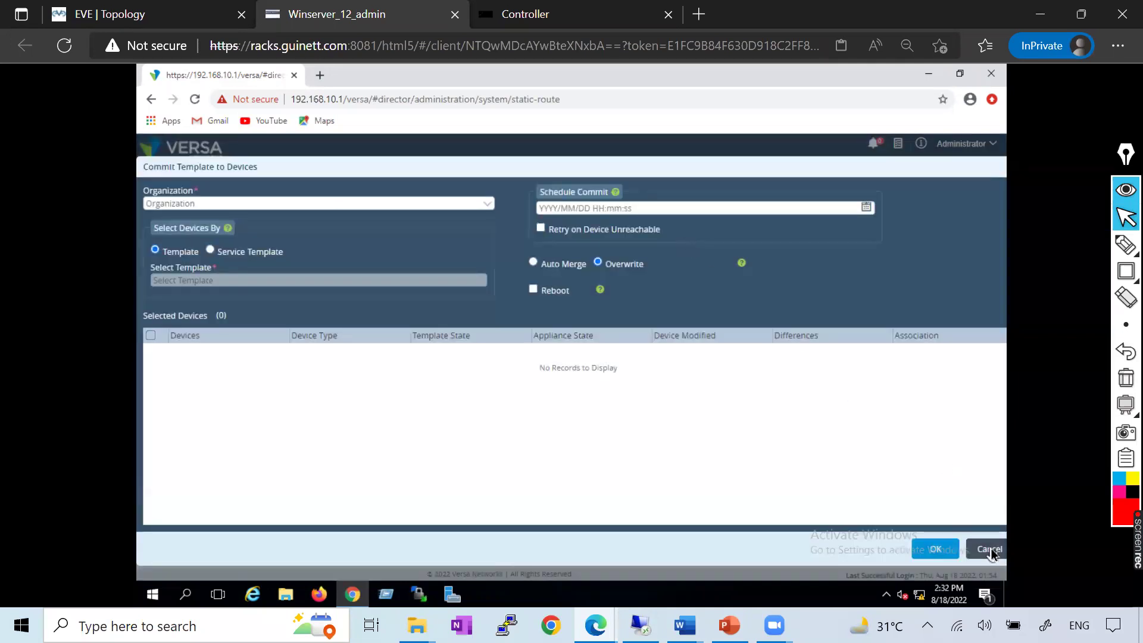
left_click(989, 549)
left_click(993, 189)
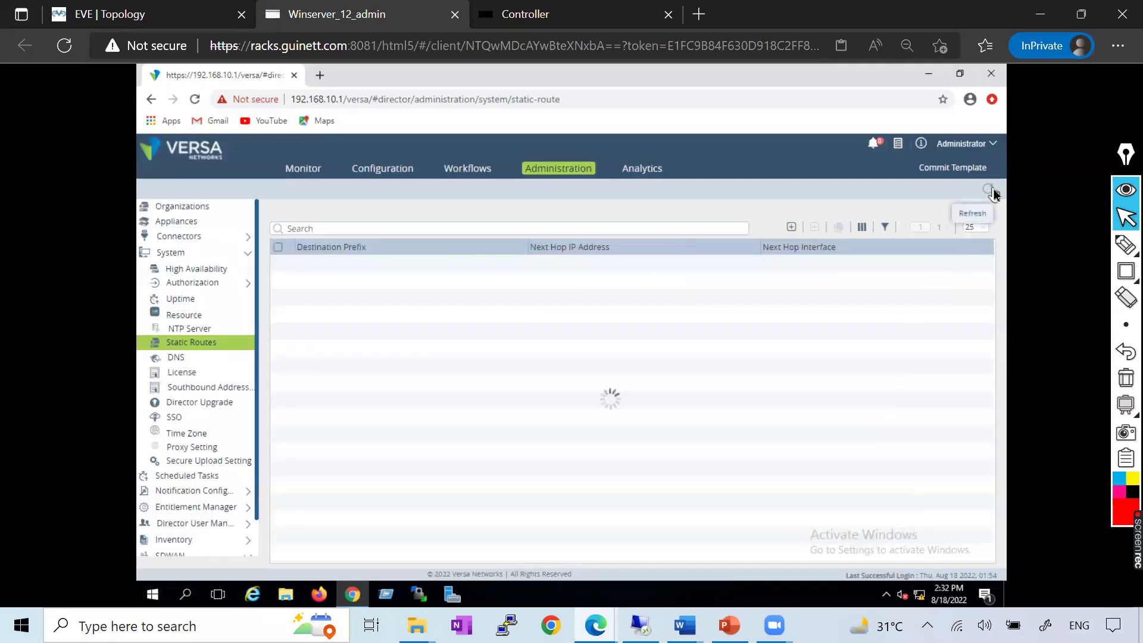
left_click(992, 188)
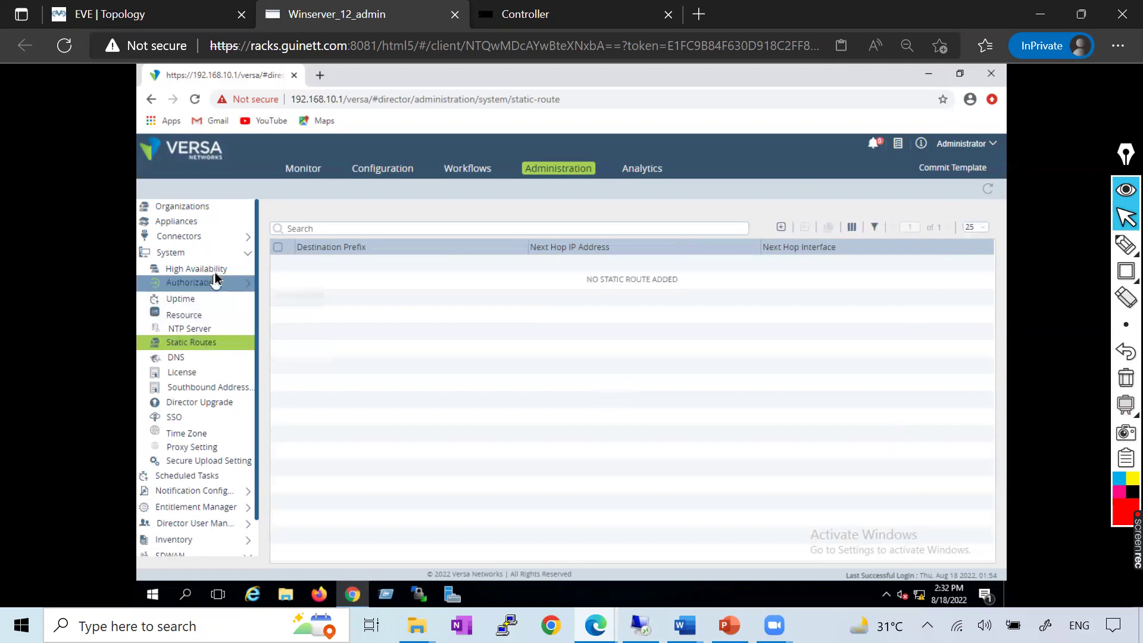
Collapse System and open the SDWAN Settings page
left_click(249, 256)
left_click(213, 349)
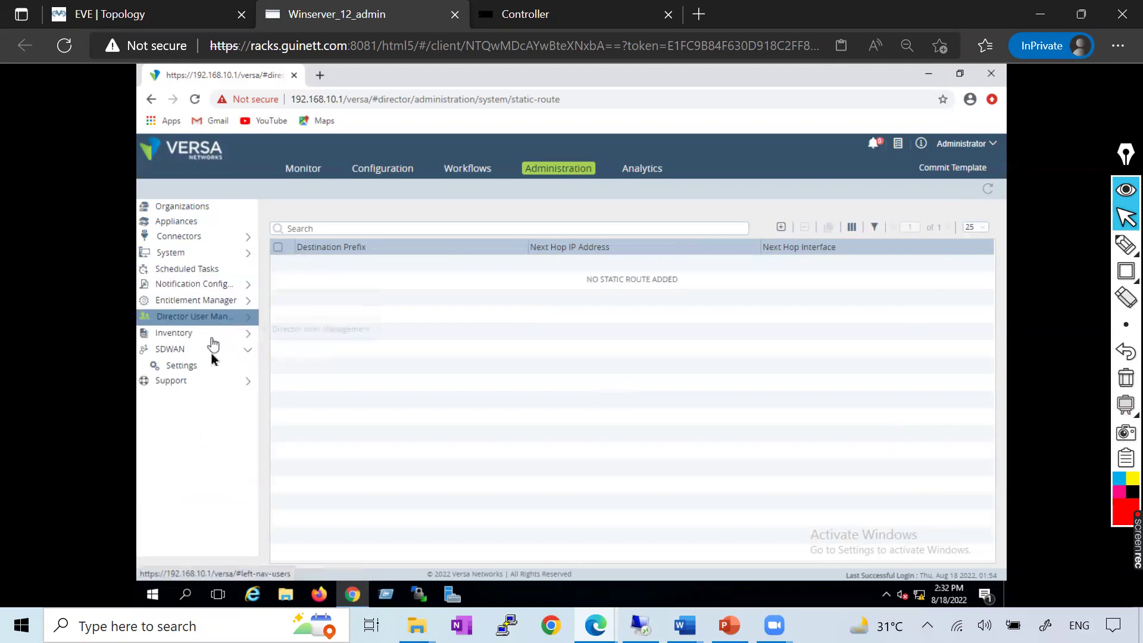
left_click(207, 365)
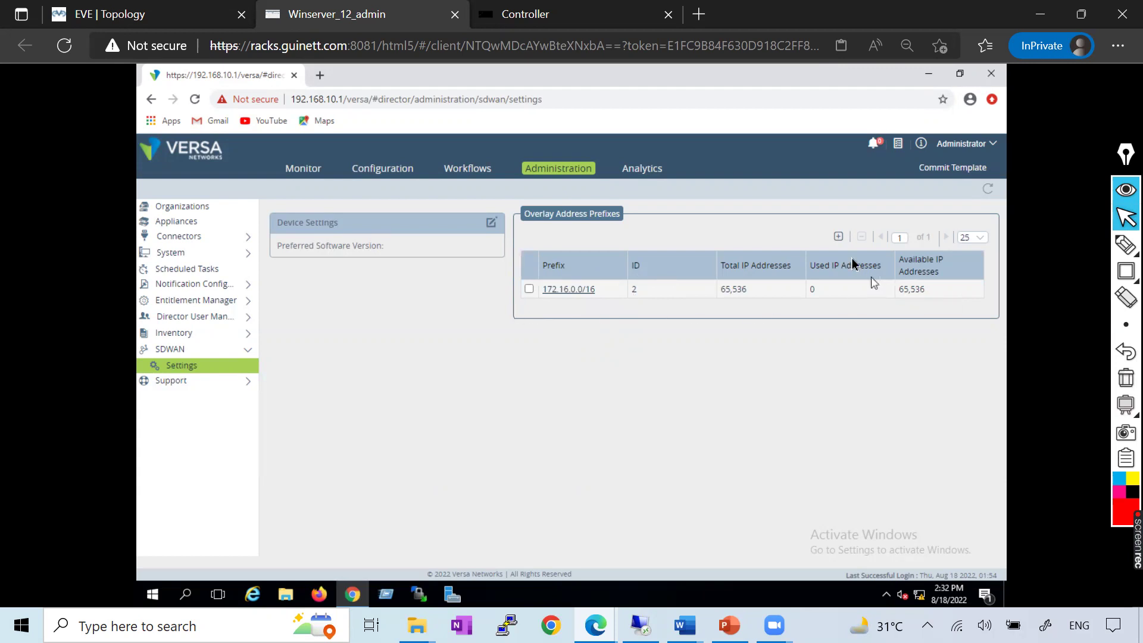
Add overlay prefix 11.11.0.0/16, which fails with a Remote Server Exception
left_click(839, 237)
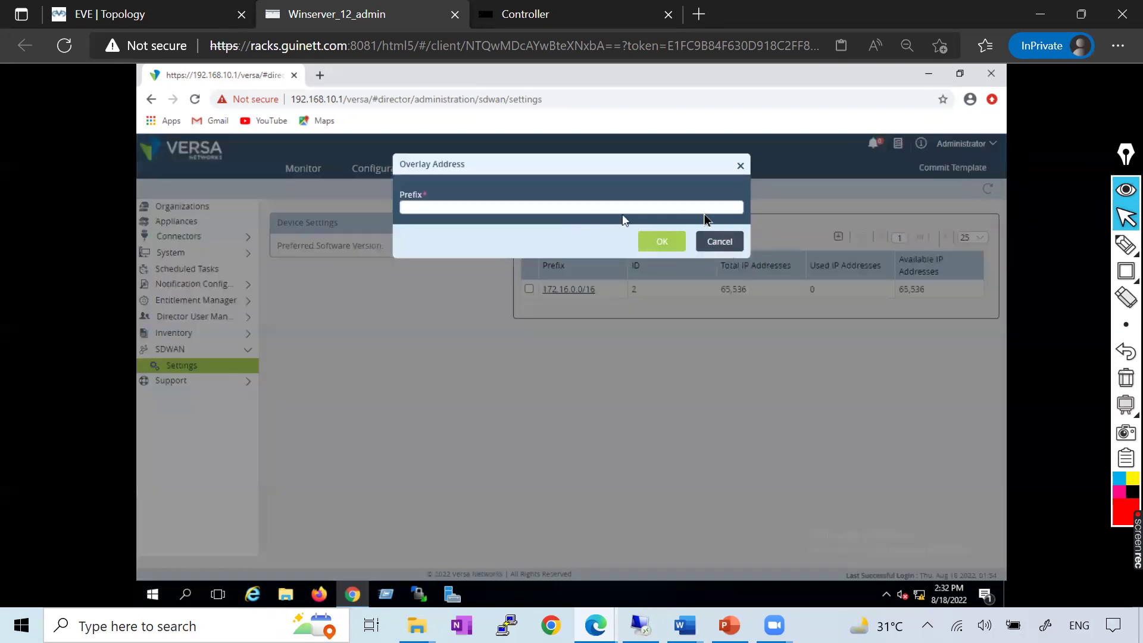
type("1")
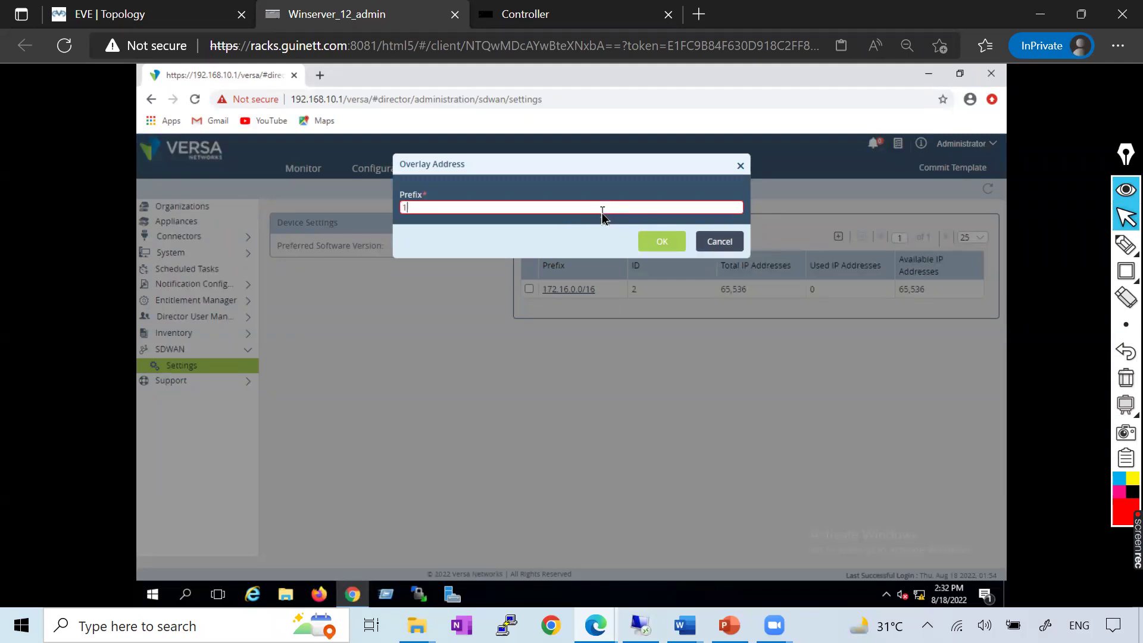
type("92/.1")
type("6")
type("68")
type(".10")
key("BackSpace")
key("BackSpace")
type("11.11.0.0/16")
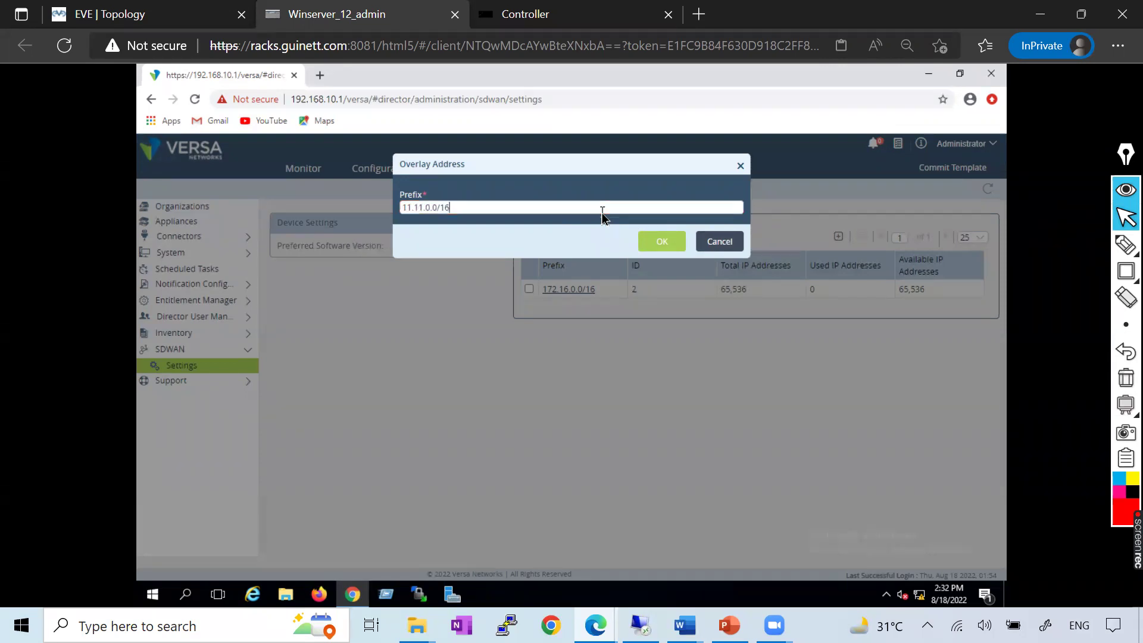
left_click(662, 241)
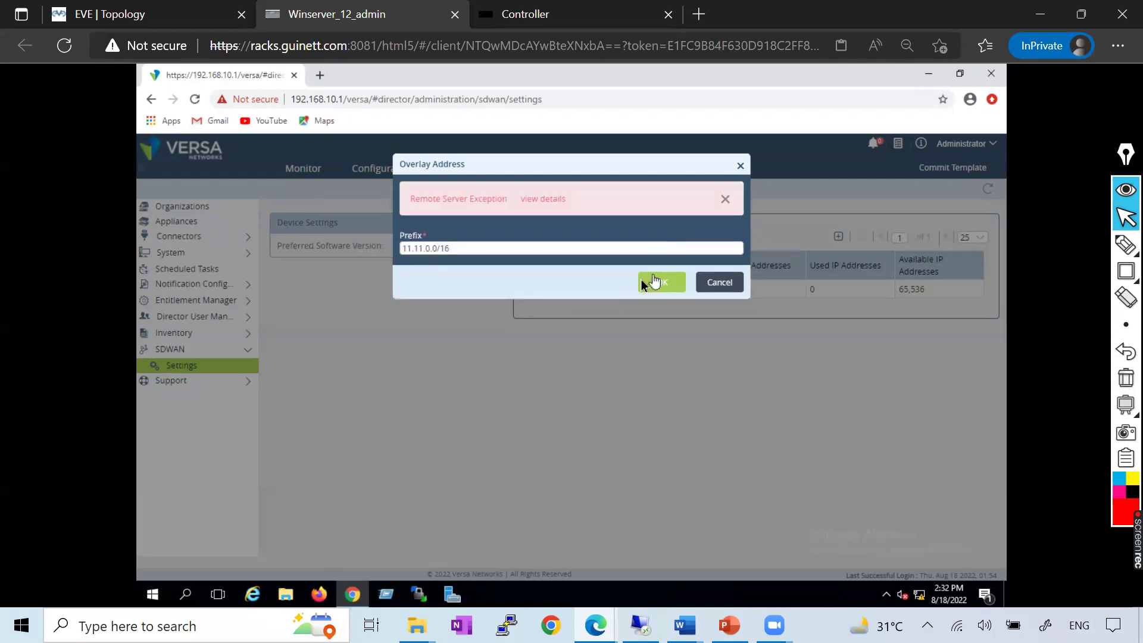
left_click(494, 248)
left_click_drag(549, 173, 543, 321)
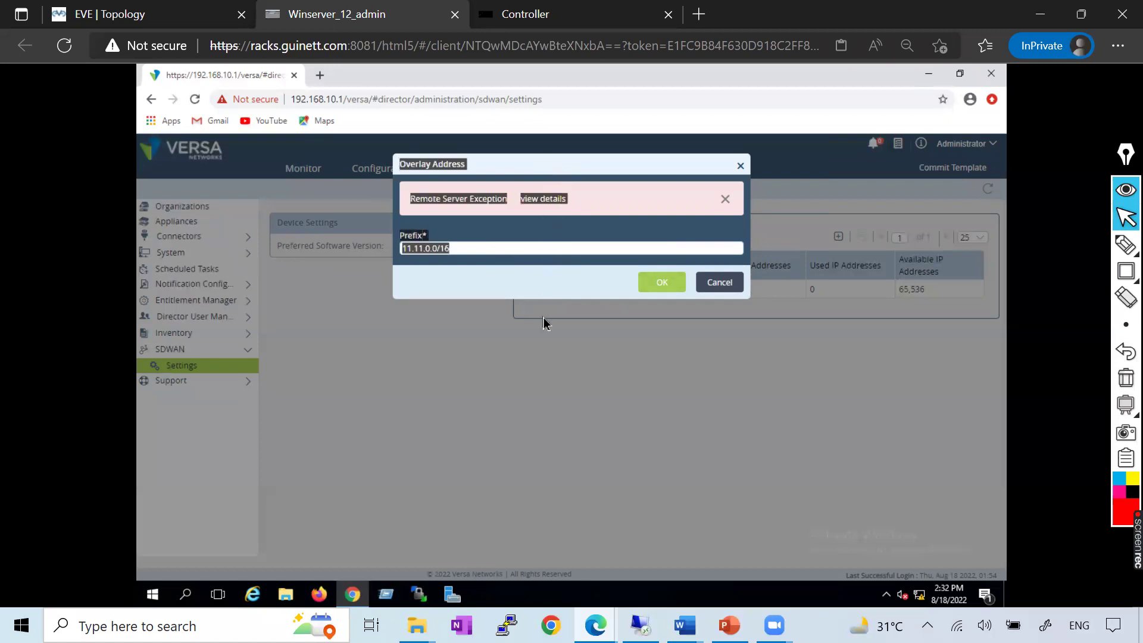
left_click(585, 174)
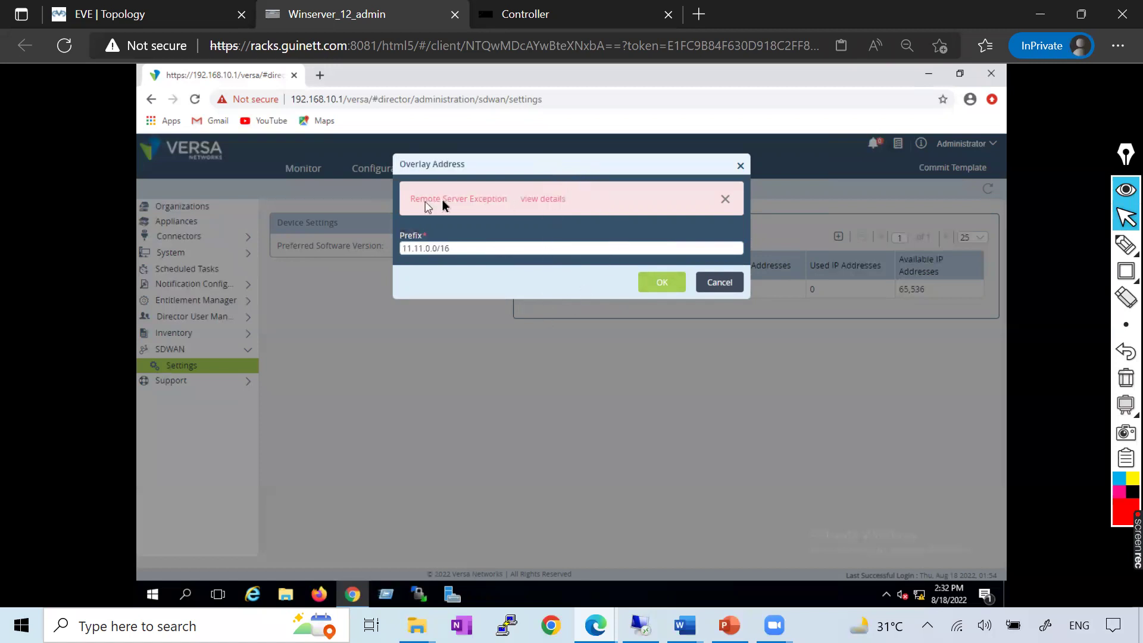
Cancel the failed Overlay Address dialog and log out of Versa Director
left_click(720, 283)
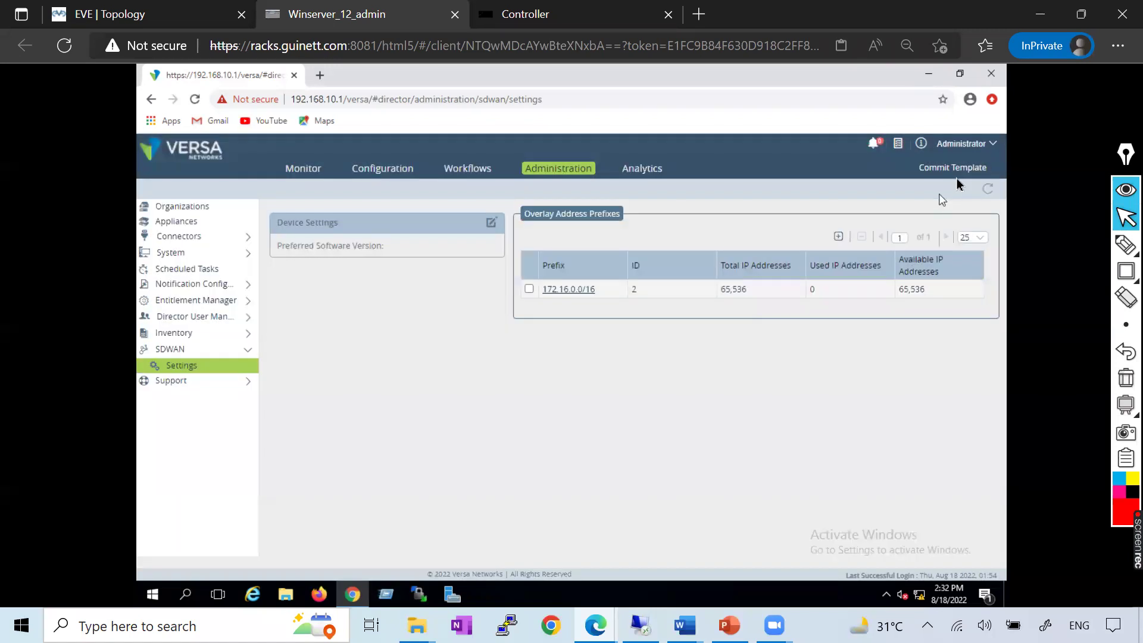
left_click(990, 146)
left_click(935, 300)
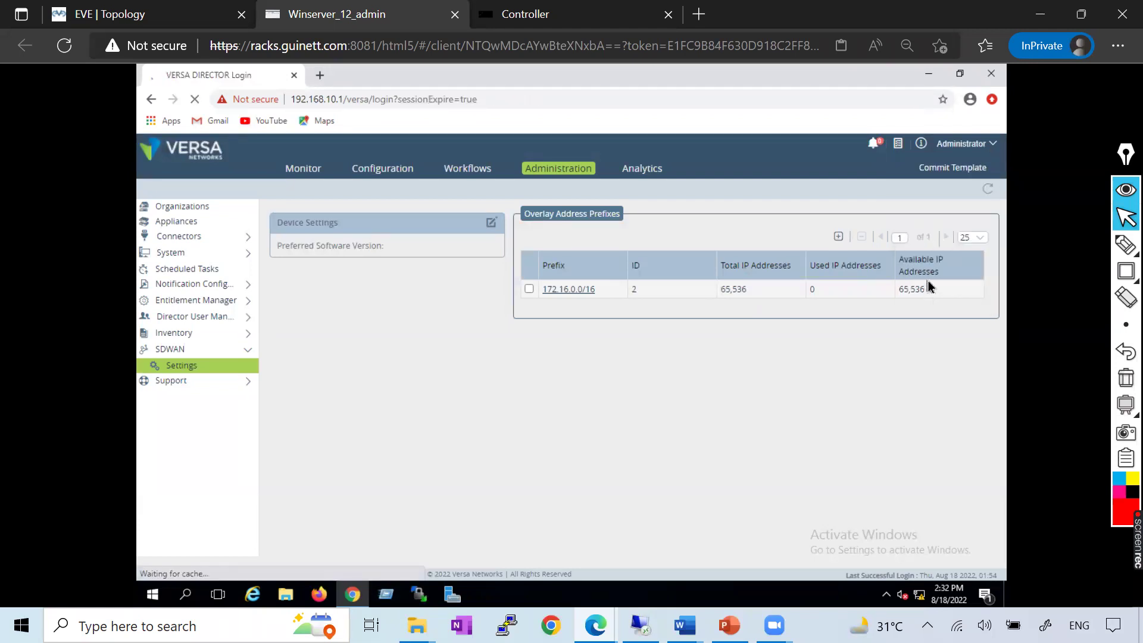
Sign back in with the administrator user name and password, retrying after a failed attempt
type("Administarorv")
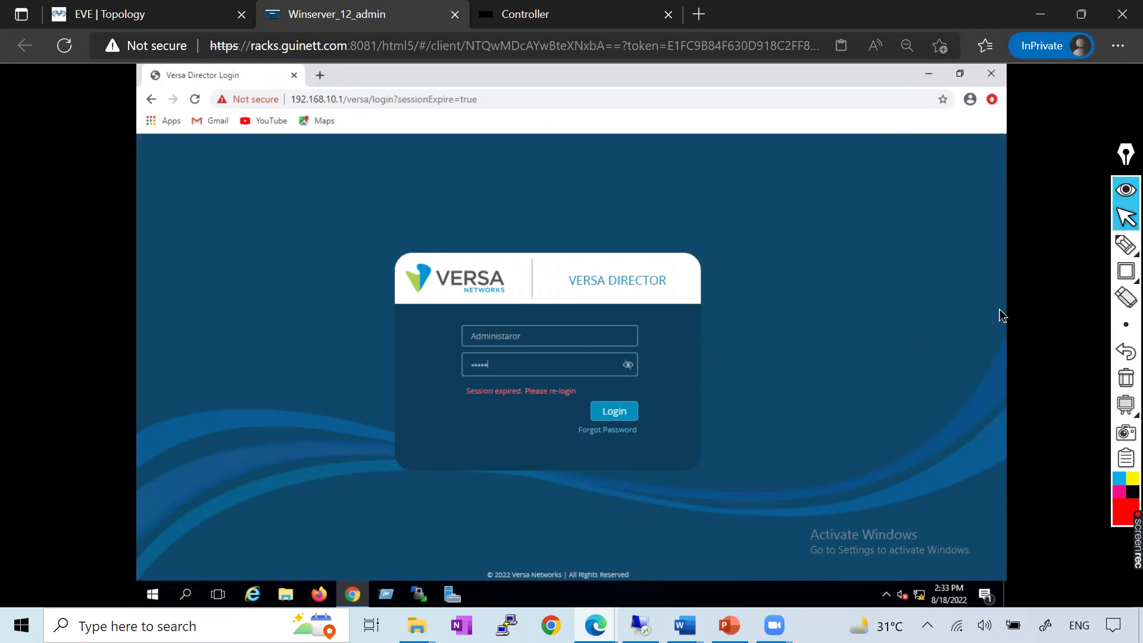
left_click(614, 410)
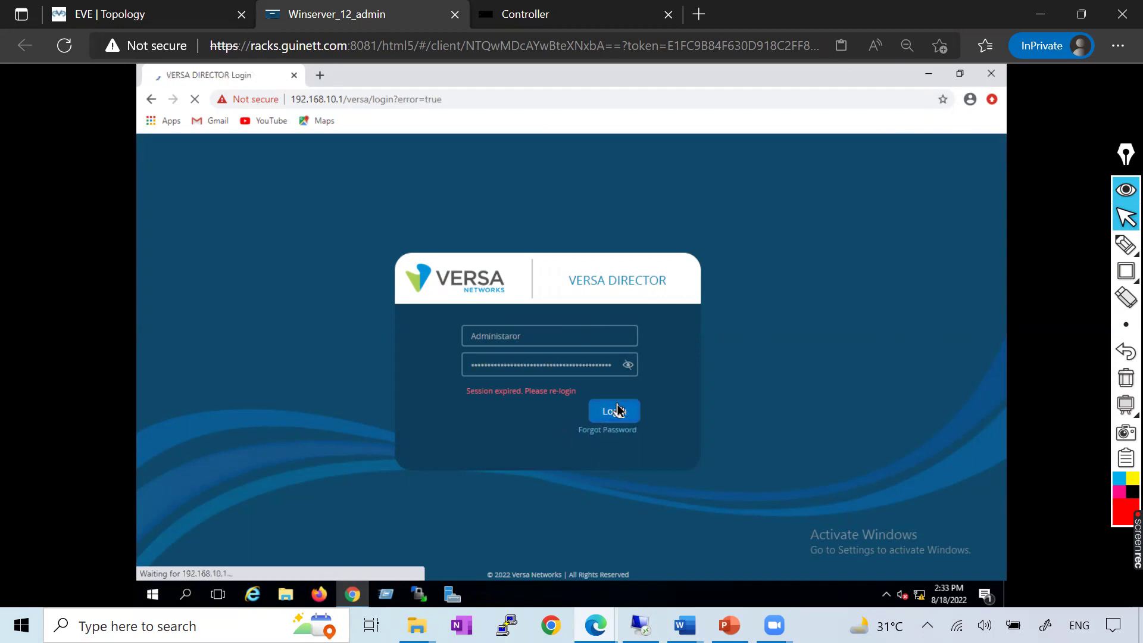
left_click(511, 337)
type("Ad")
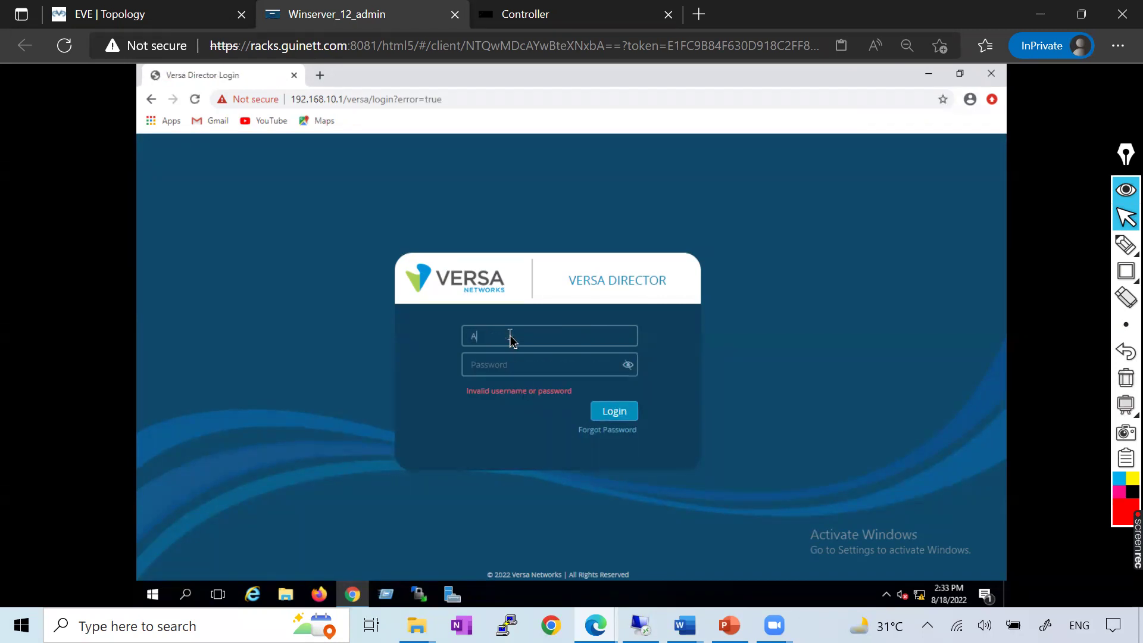
type("ministrator")
key("Tab")
type("v")
left_click(622, 418)
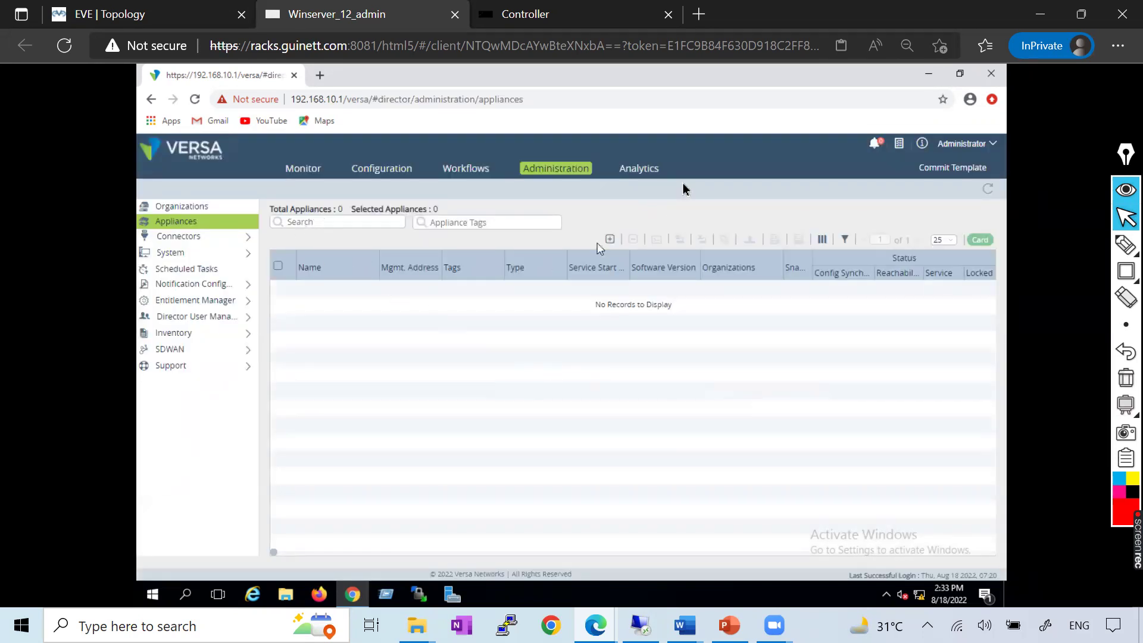
Delete the 172.16.0.0/16 overlay prefix in SDWAN Settings, then switch to the EVE lab topology
left_click(196, 350)
left_click(191, 366)
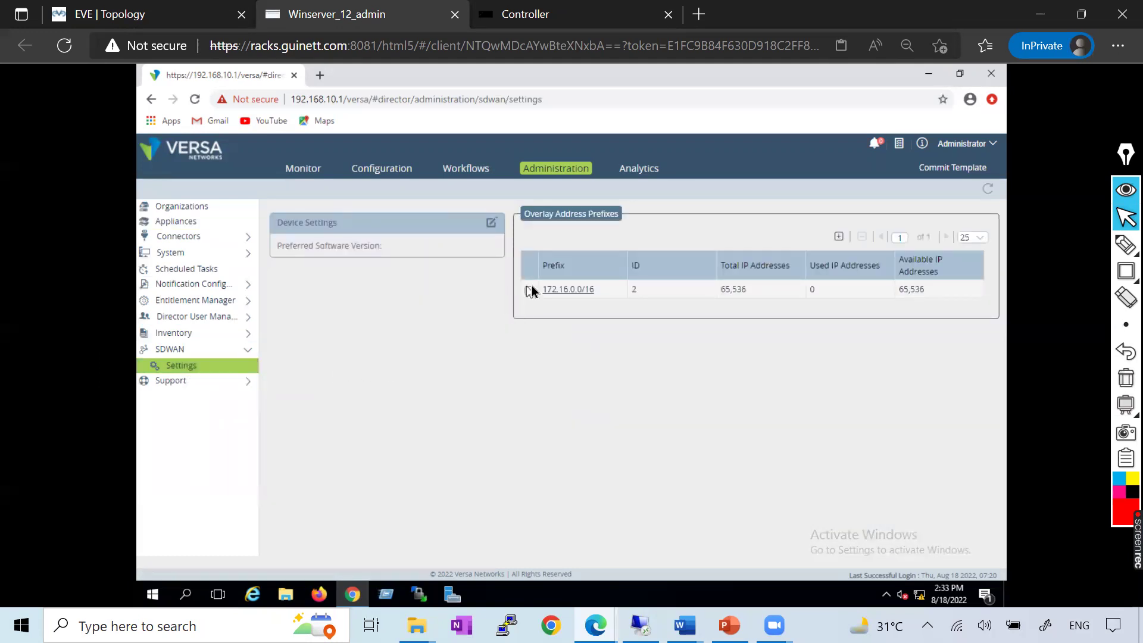
left_click(528, 290)
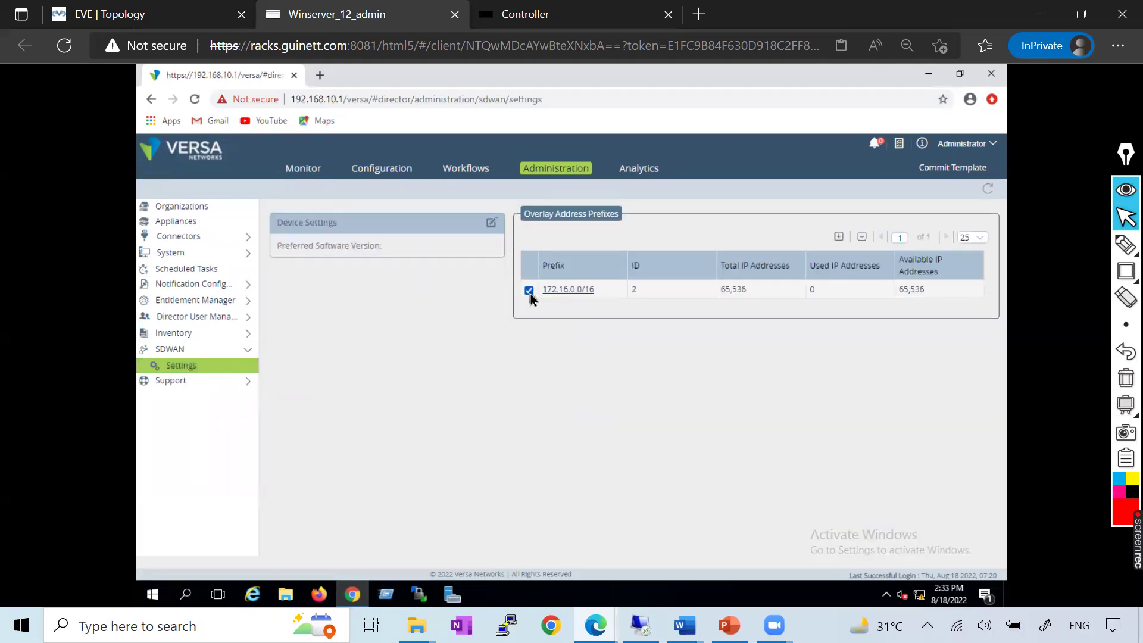
left_click(863, 240)
left_click(633, 263)
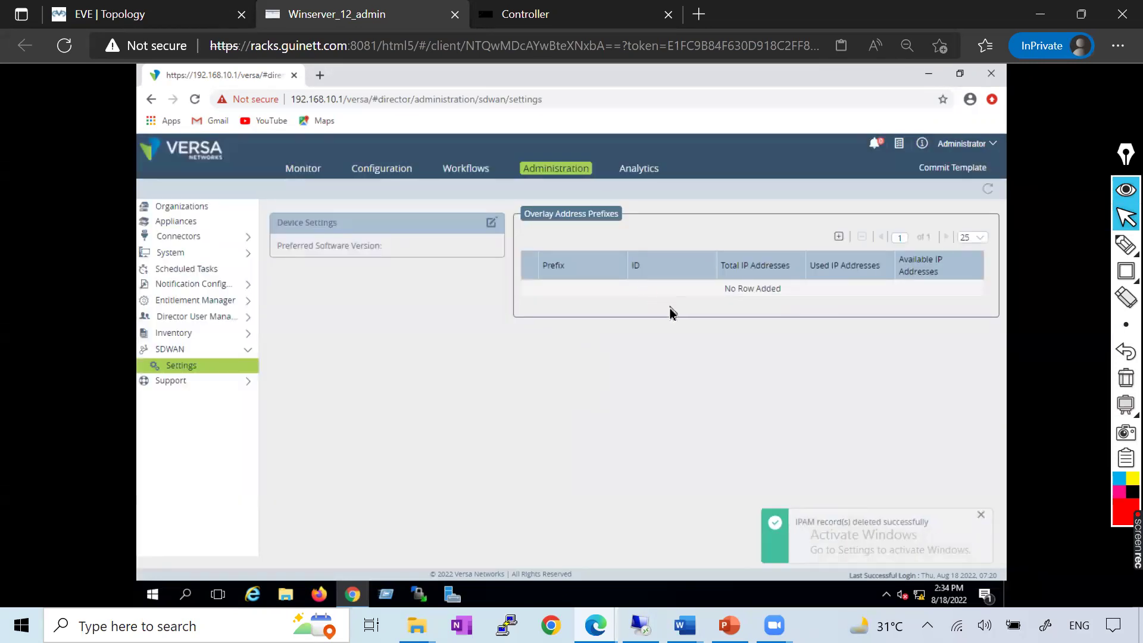
left_click(981, 514)
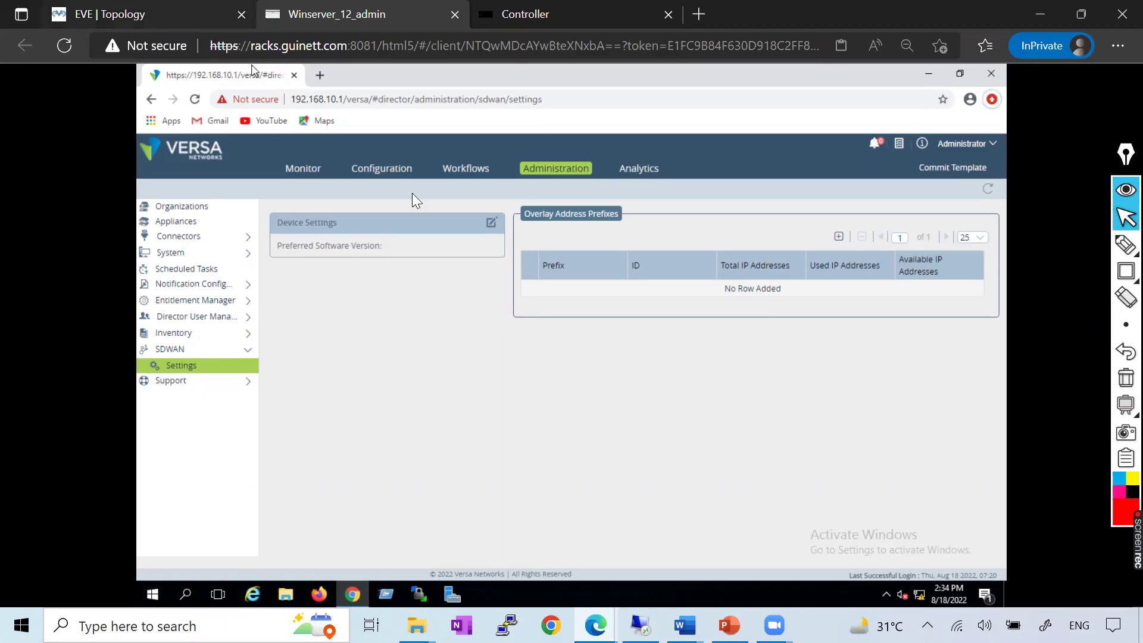
key("ctrl+shift+Tab")
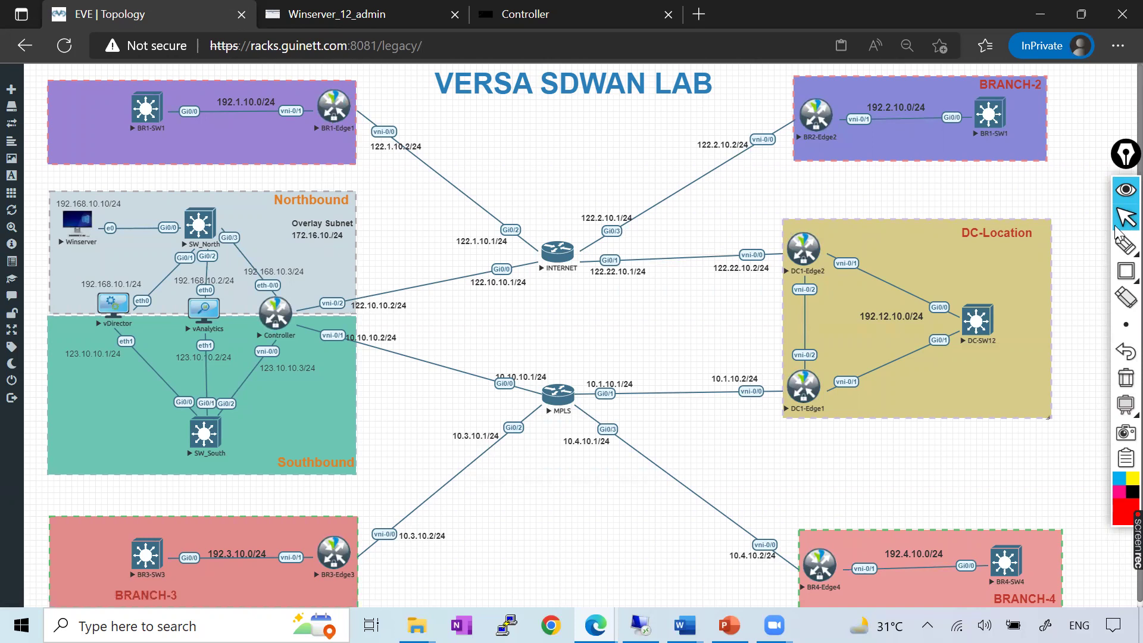
Bring up the EVE topology tab showing the VERSA SDWAN lab diagram
left_click(1126, 244)
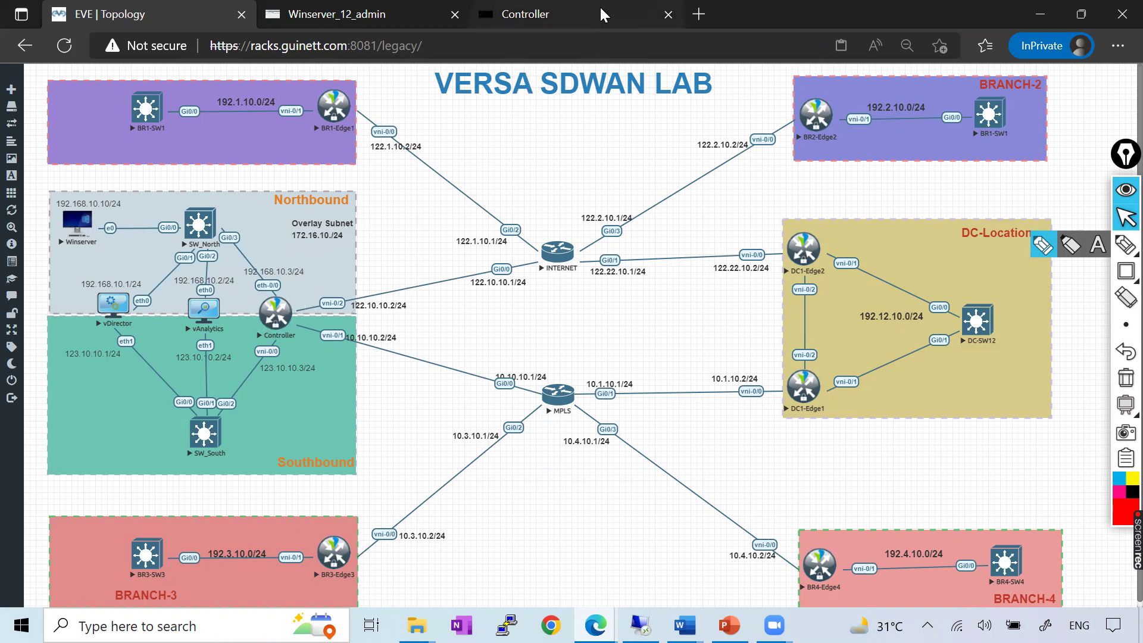
Scroll the Versa_Controller guide up to 'Configure Vresa Controller overlay network', then return to Versa Director
key("alt+Tab")
scroll(500, 332, "up", 5)
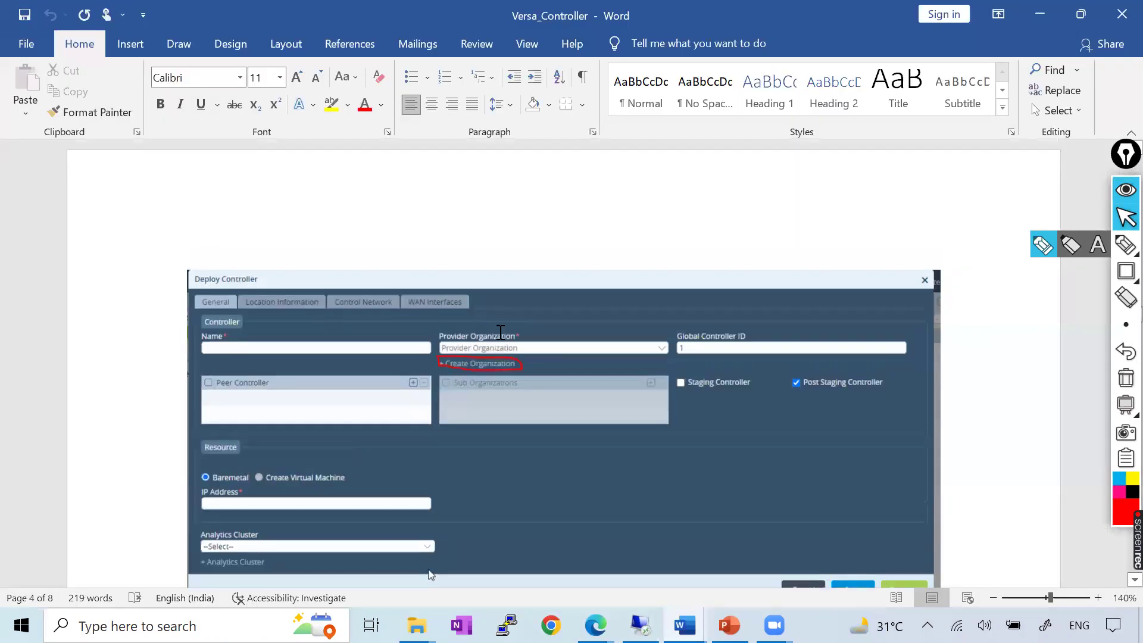
scroll(500, 333, "up", 3)
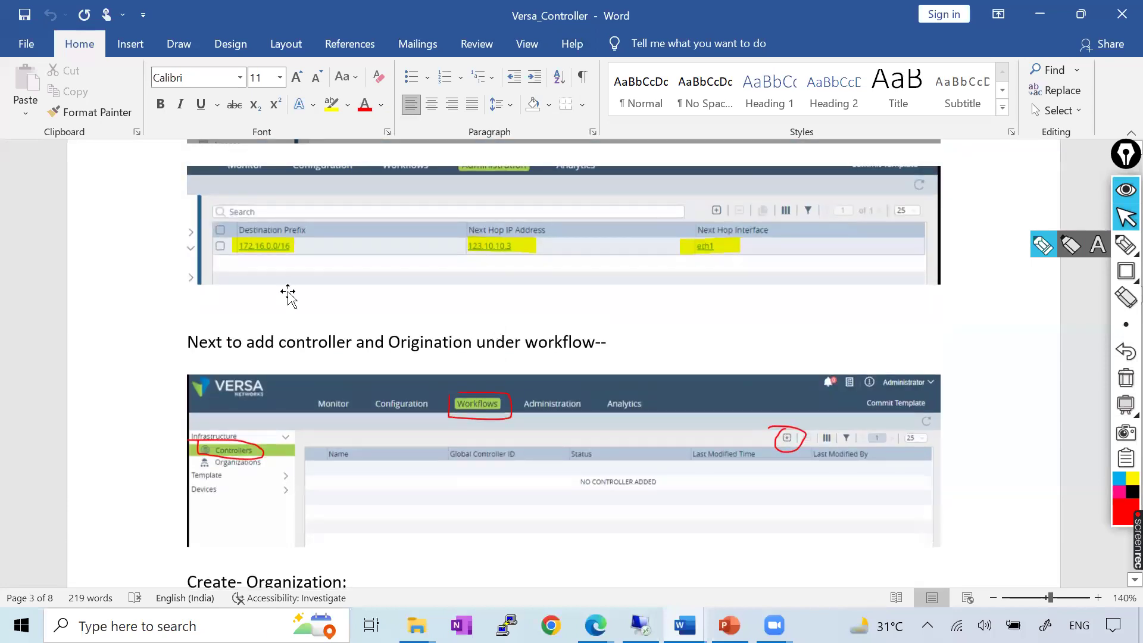
scroll(312, 292, "up", 1)
scroll(345, 321, "up", 10)
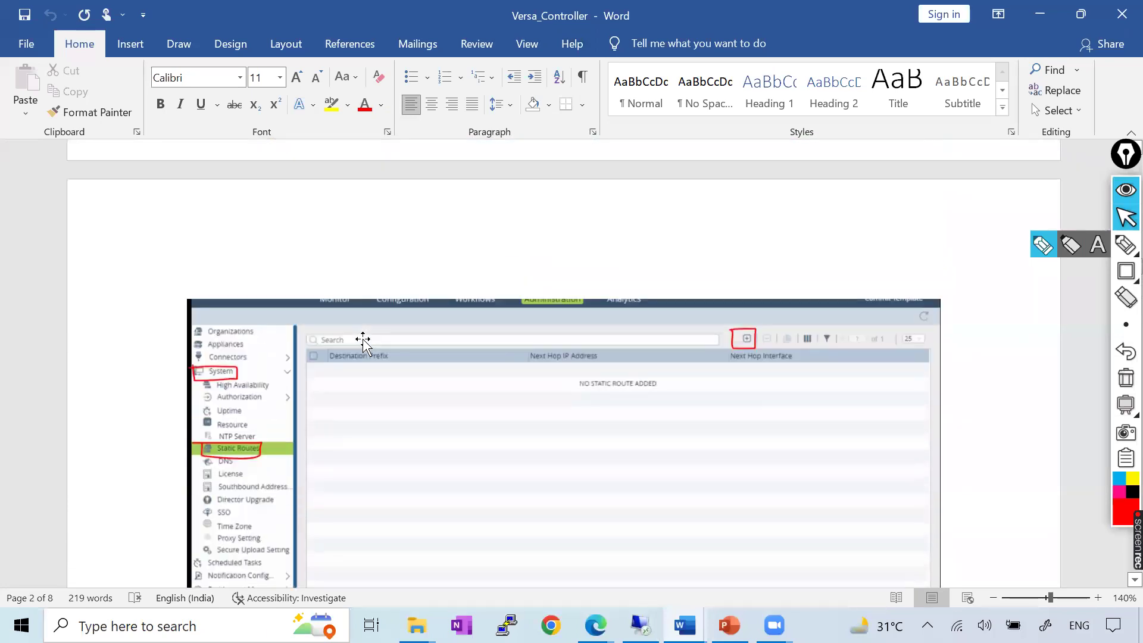
scroll(364, 339, "up", 8)
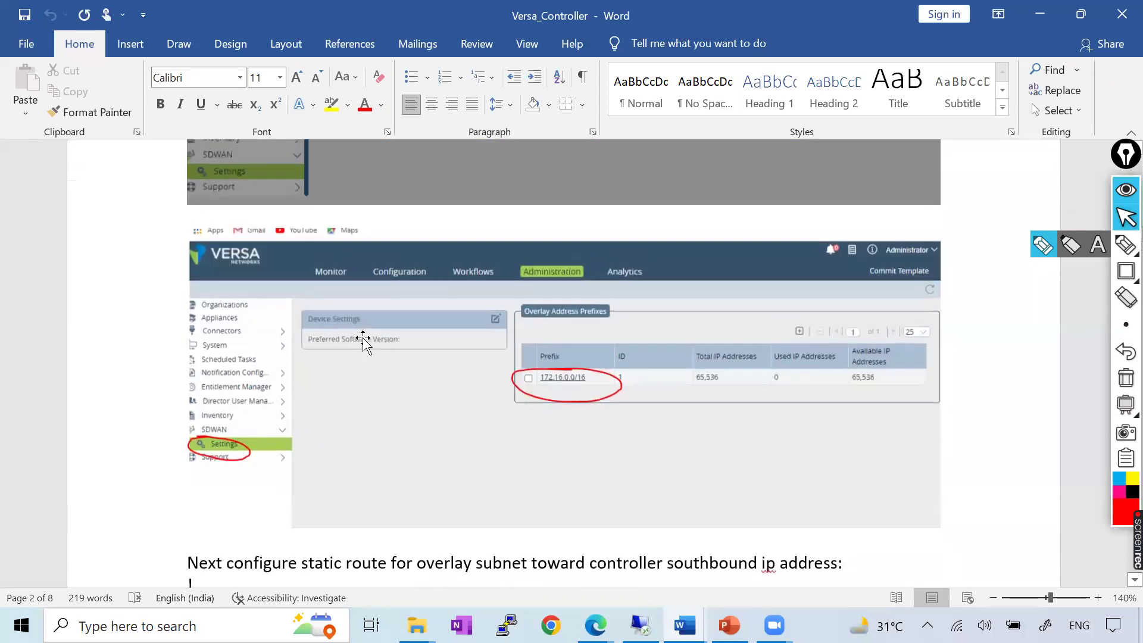
scroll(604, 375, "up", 6)
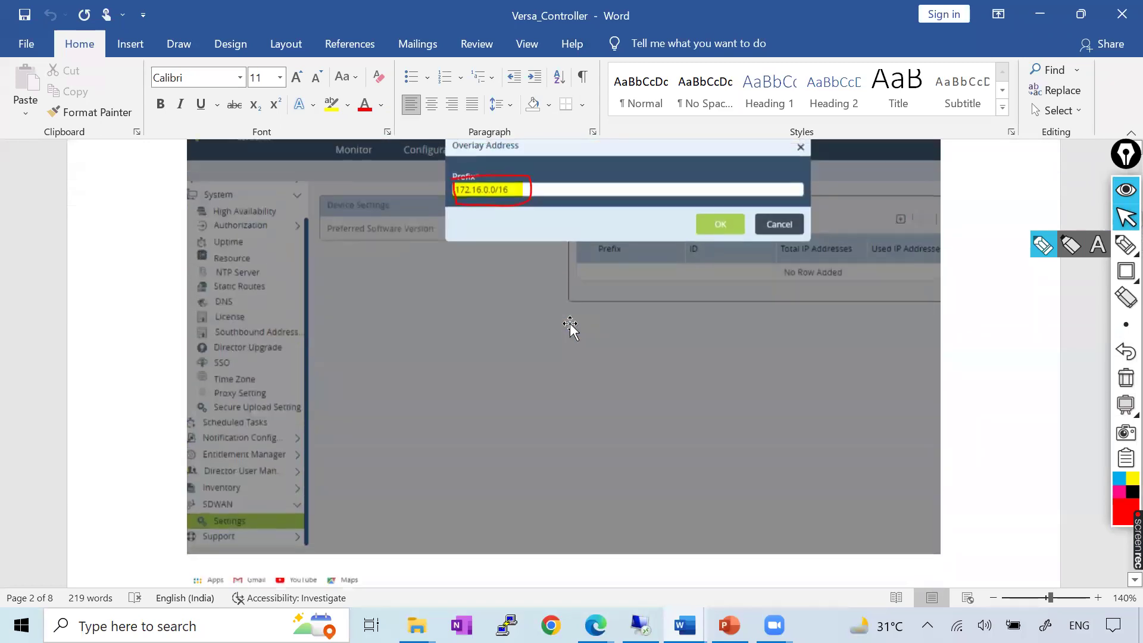
scroll(673, 353, "up", 8)
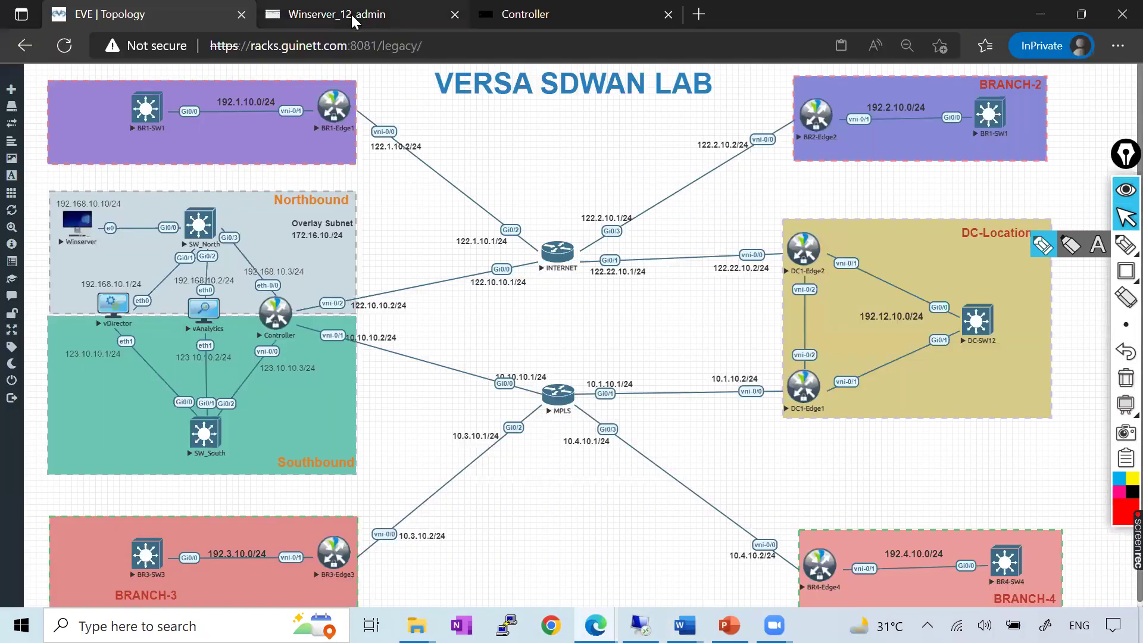
left_click(351, 15)
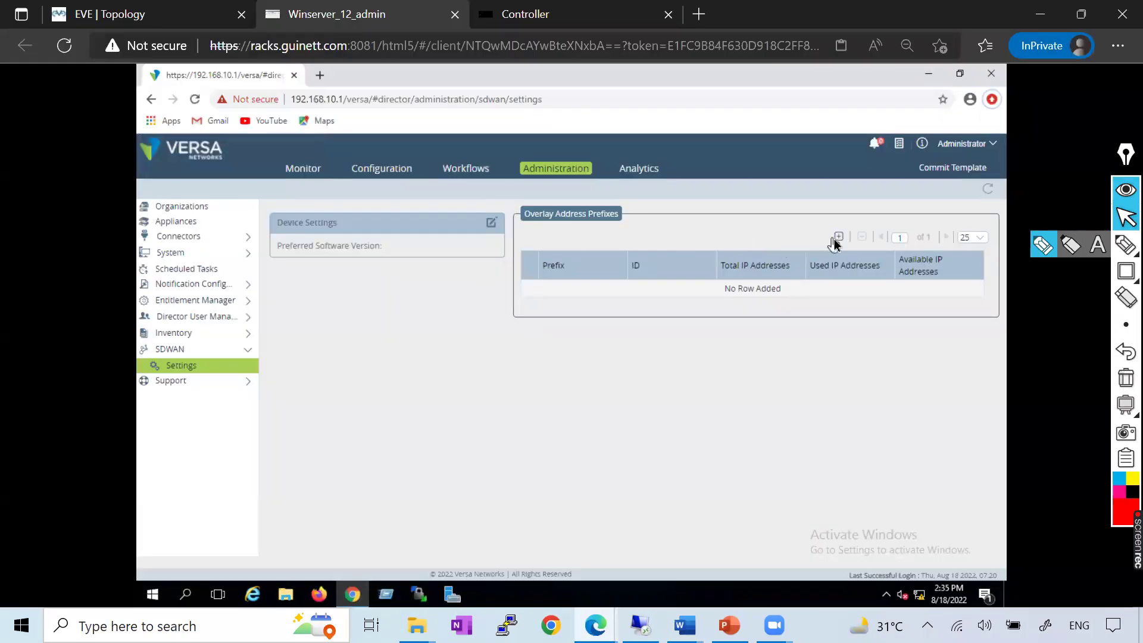
Open a new overlay address form and fix the EVE Overlay Subnet label to 172.16.0.0/16
left_click(838, 238)
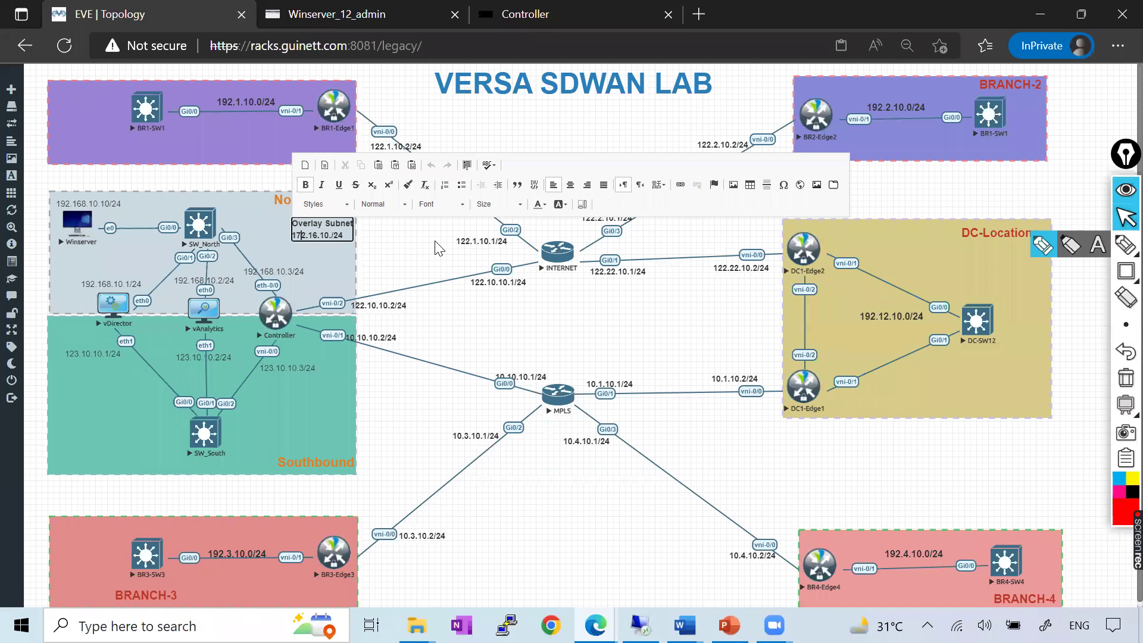
key("BackSpace")
type("0")
left_click(343, 265)
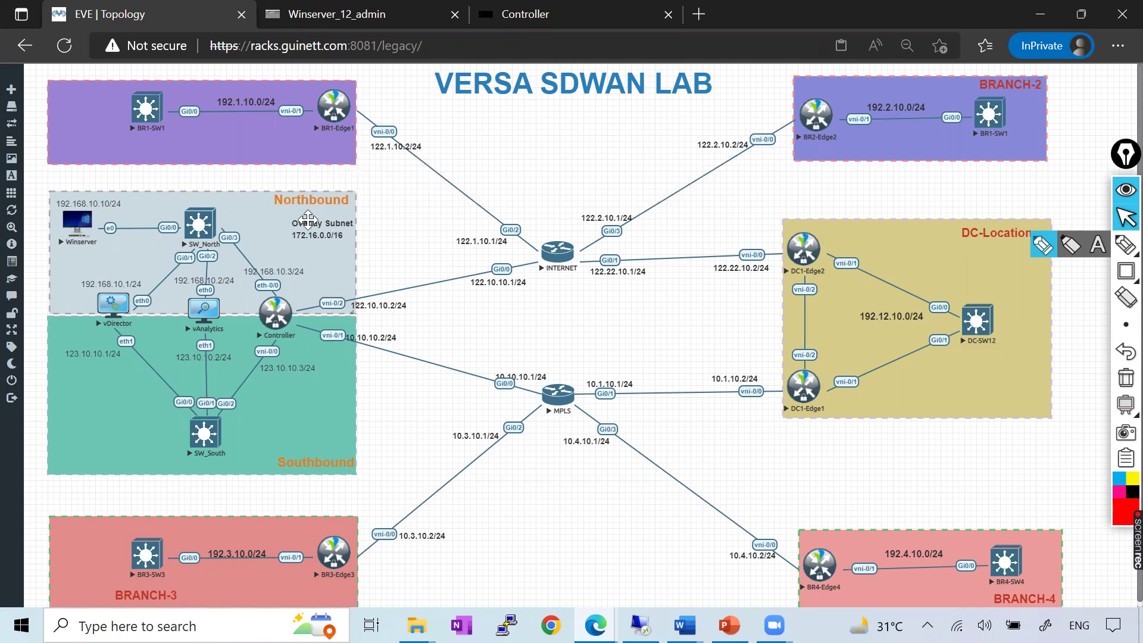
left_click(333, 14)
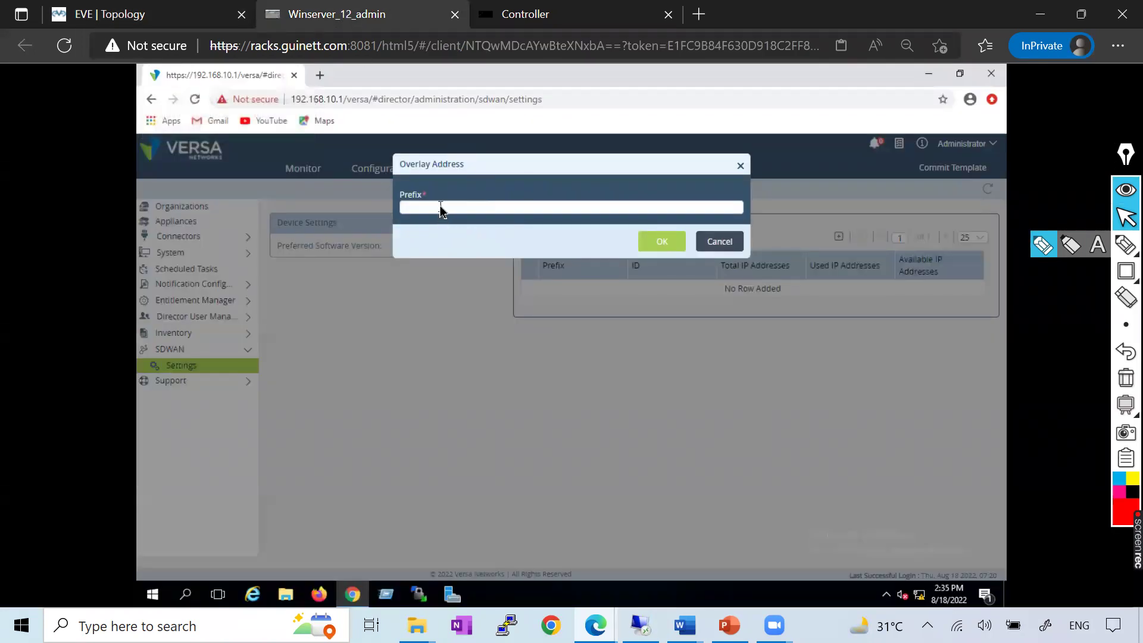
Add overlay prefix 172.16.0.0/24 and read further down the Versa_Controller notes
type("172")
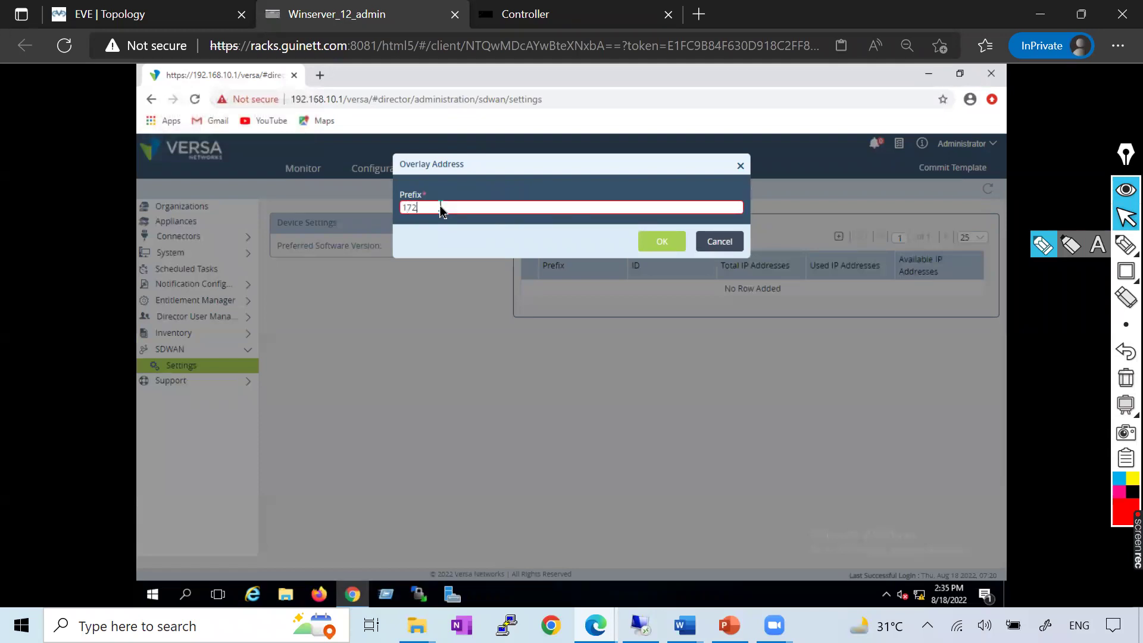
type(".16.0.0/24")
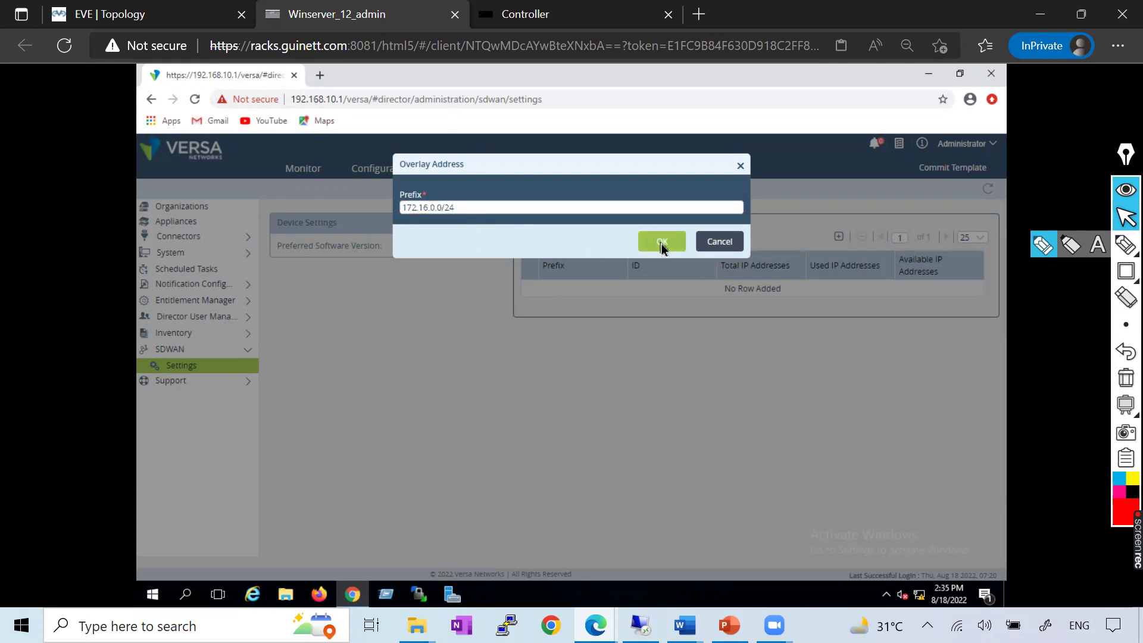
left_click(662, 243)
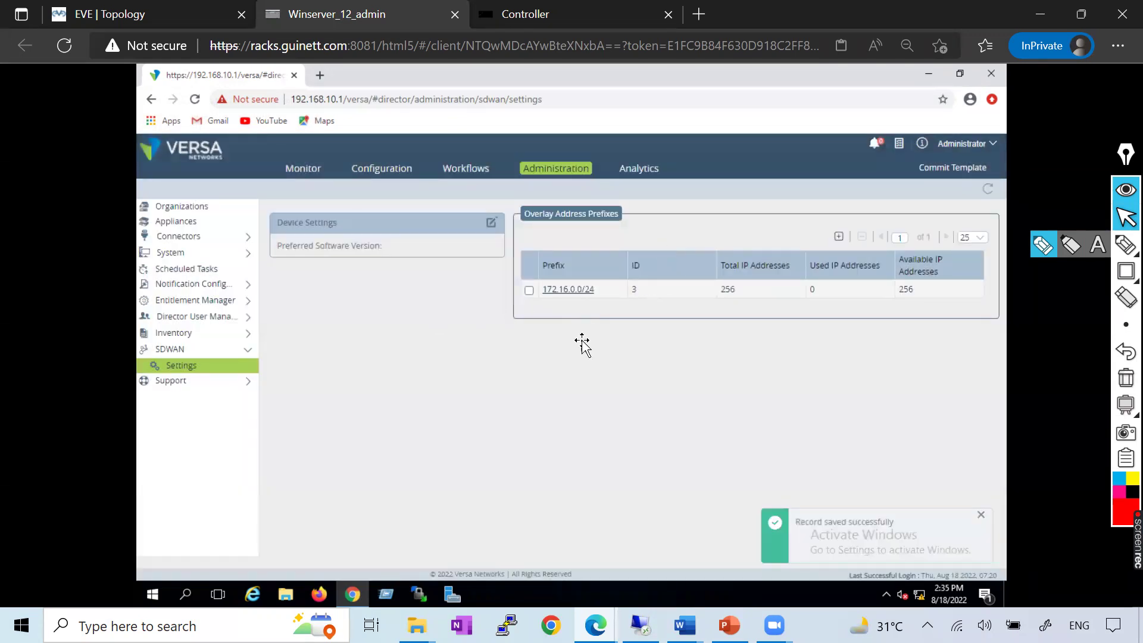
key("alt+Tab")
scroll(562, 332, "down", 10)
scroll(457, 476, "down", 10)
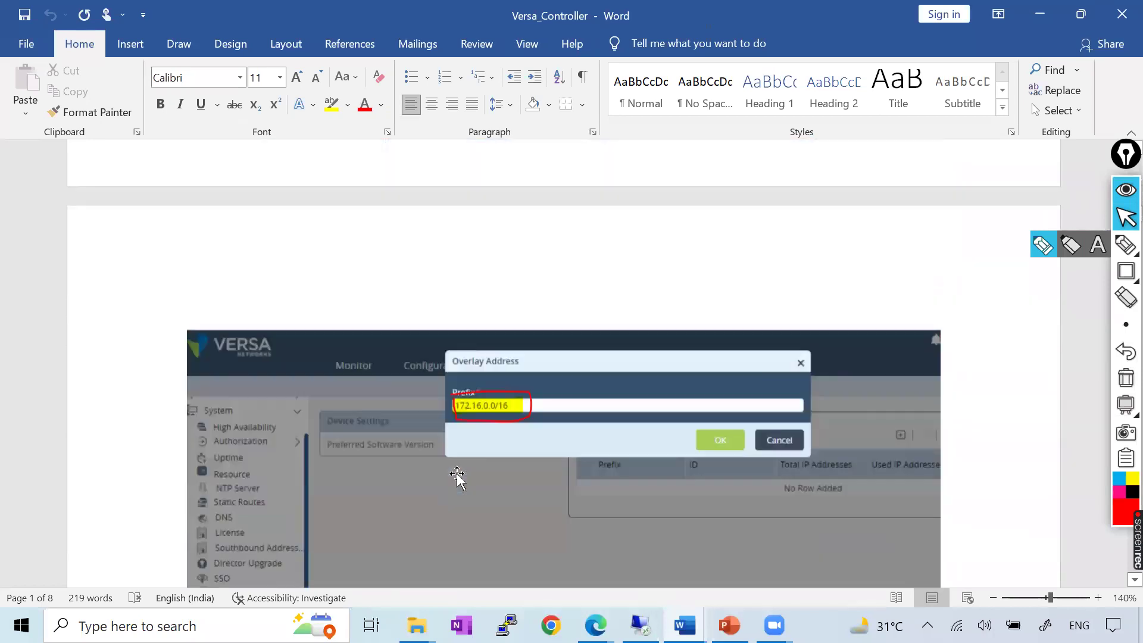
scroll(490, 403, "down", 3)
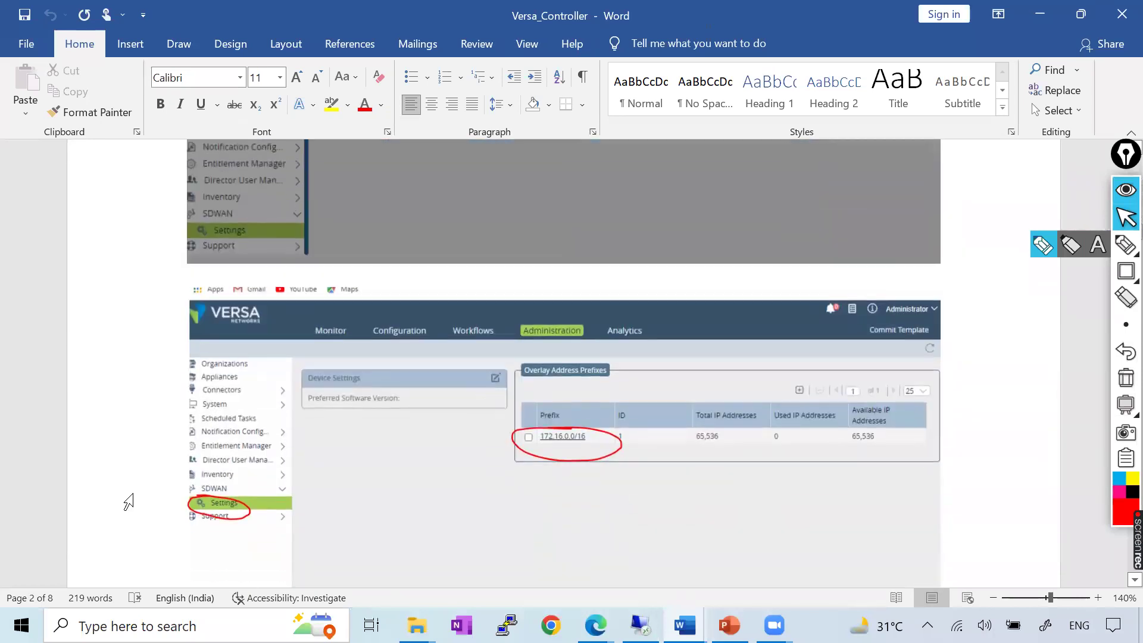
scroll(569, 439, "down", 1)
scroll(569, 439, "down", 5)
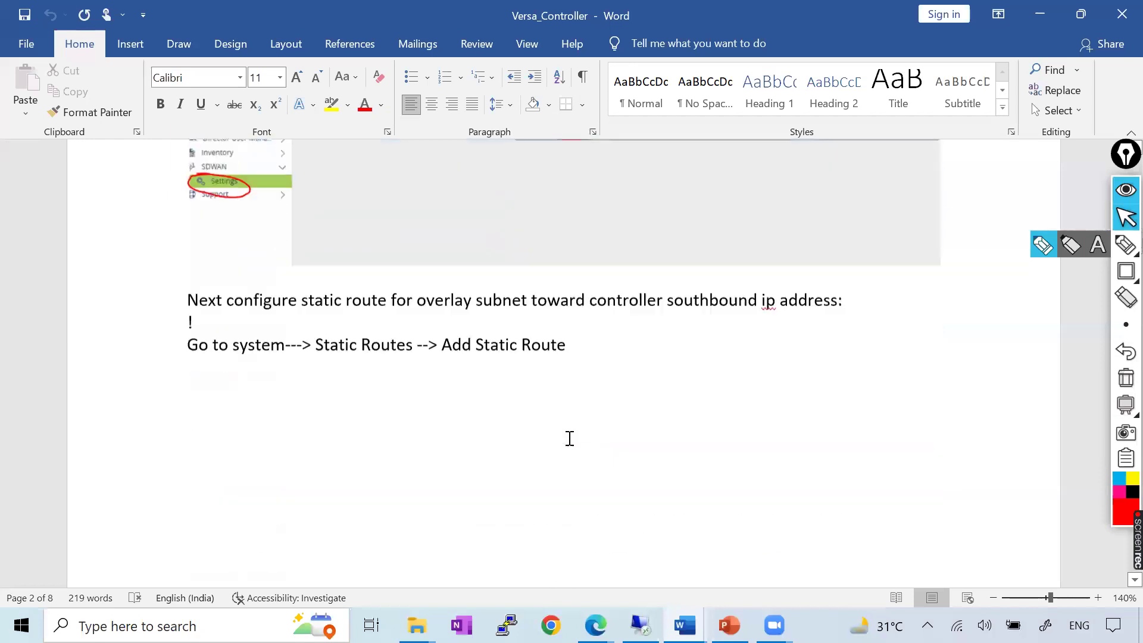
key("alt+Tab")
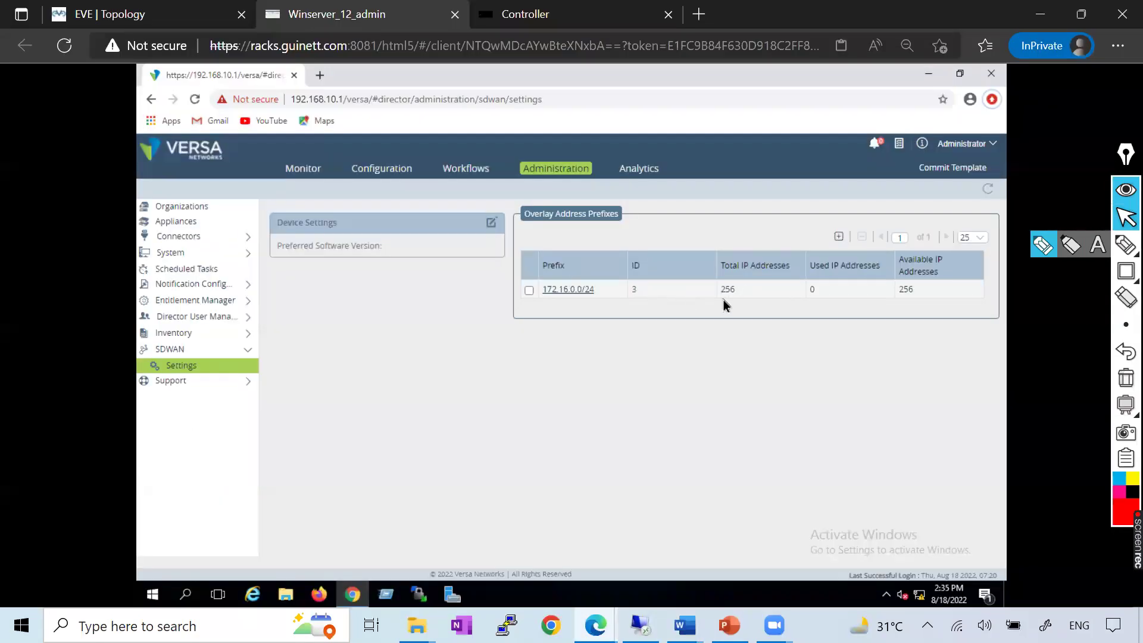
Change the overlay prefix to 172.16.0.0/16 and save it
left_click(565, 288)
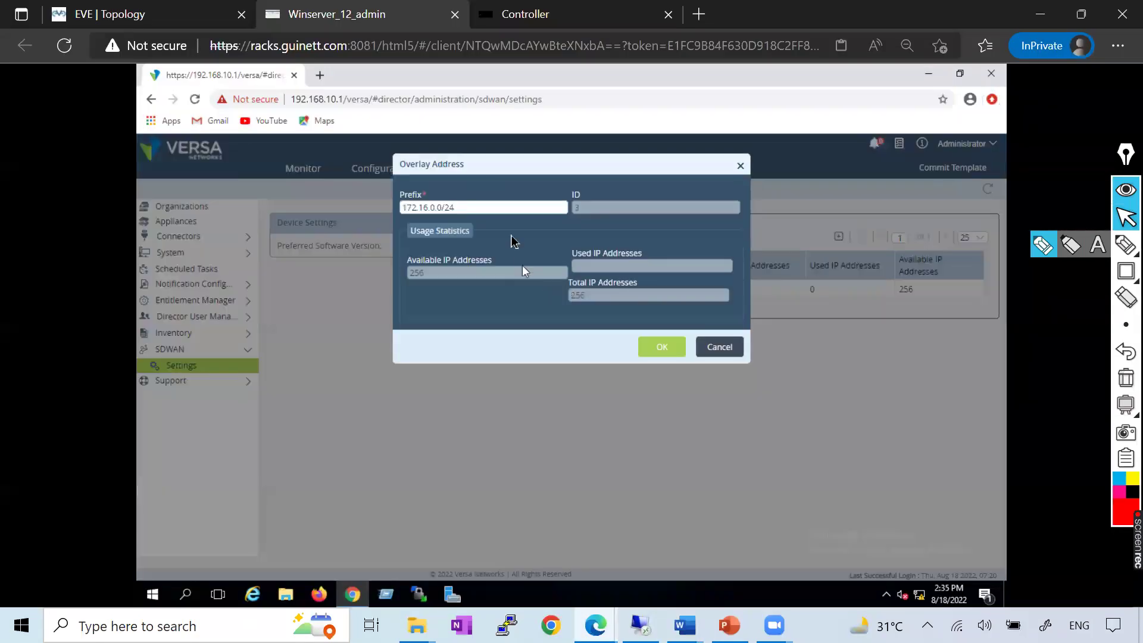
key("BackSpace")
type("16")
left_click(665, 349)
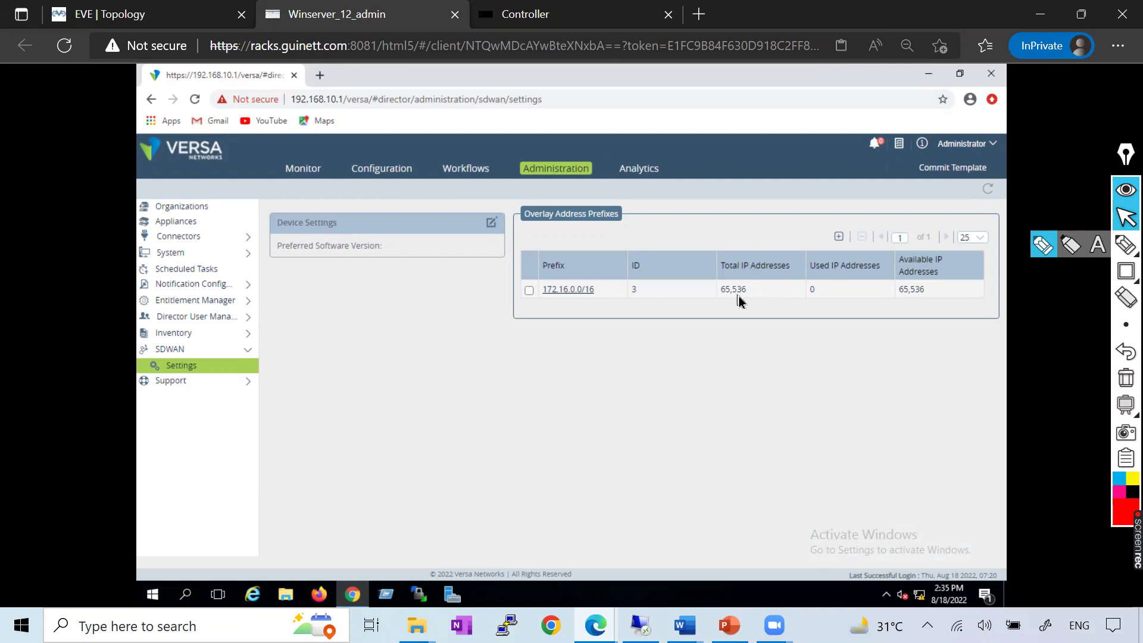
key("alt+Tab")
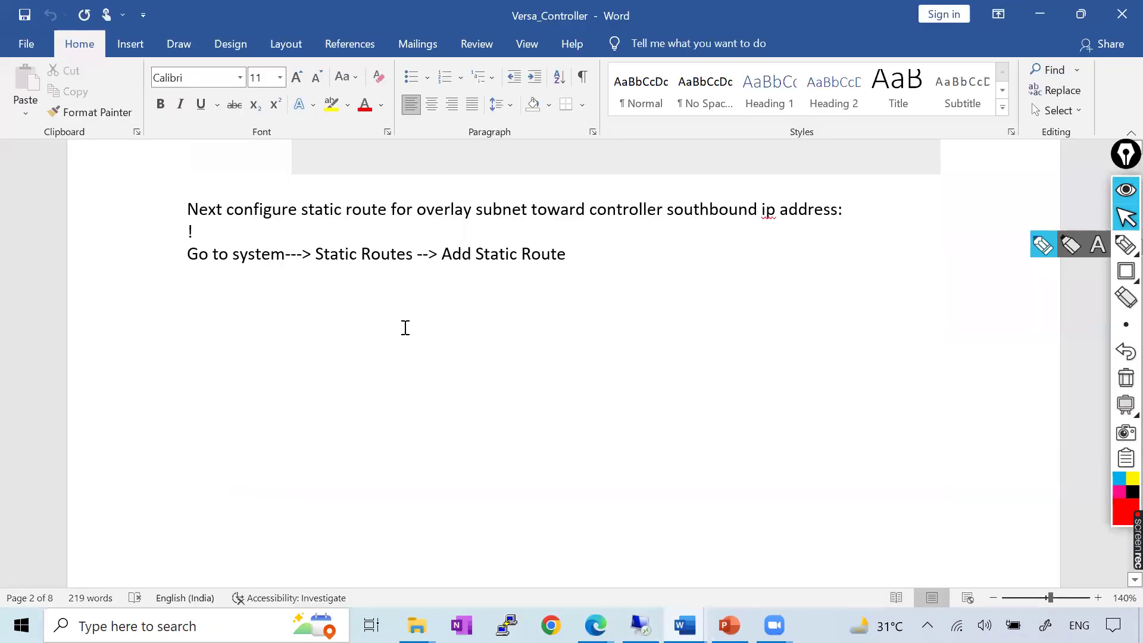
Open a blank Add Static Route form under System > Static Routes in Versa Director
left_click_drag(186, 254, 599, 266)
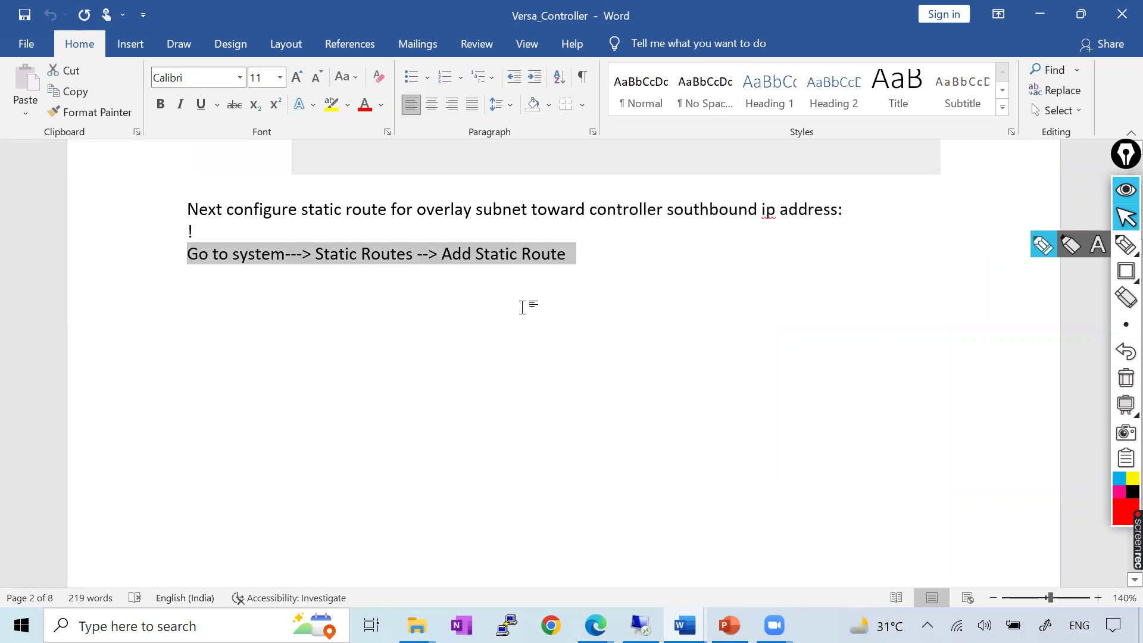
key("alt+Tab")
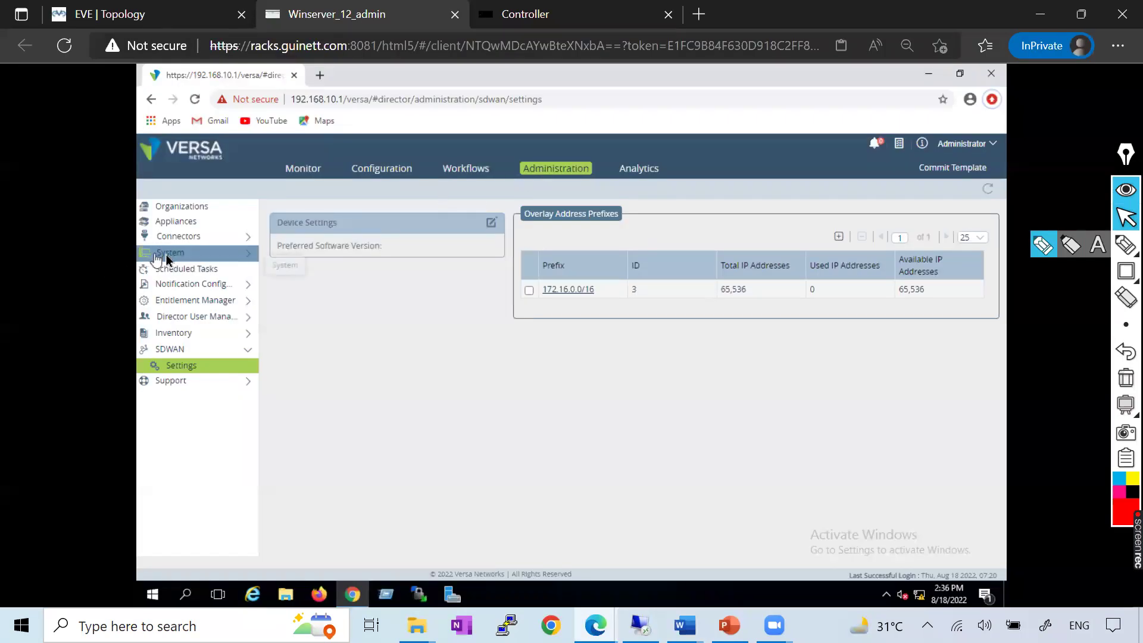
left_click(171, 252)
left_click(189, 342)
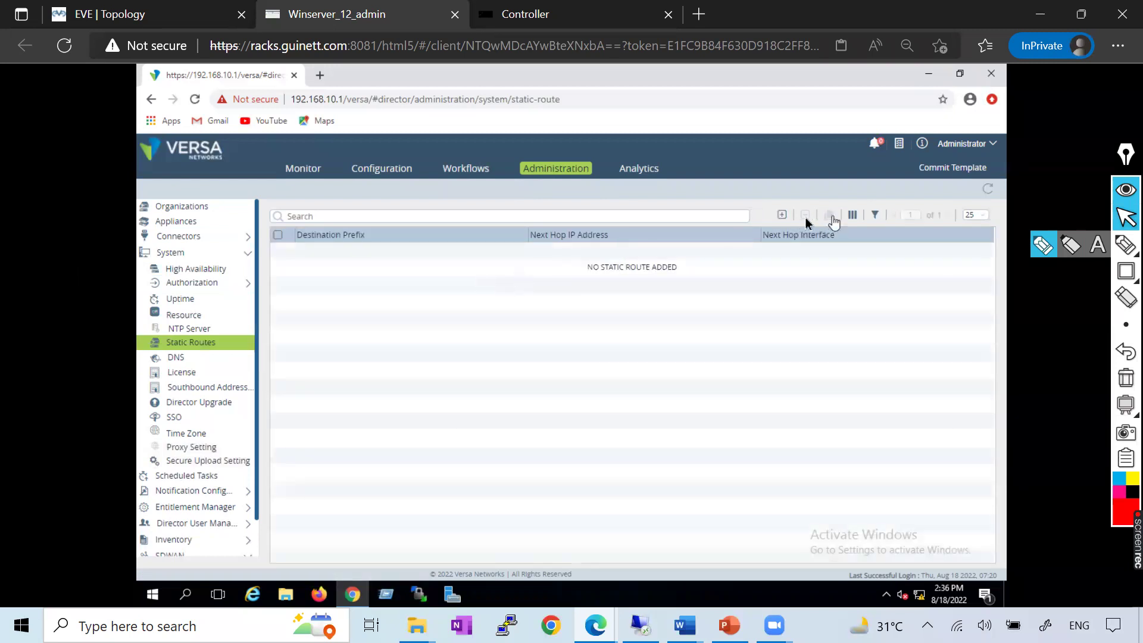
left_click(782, 215)
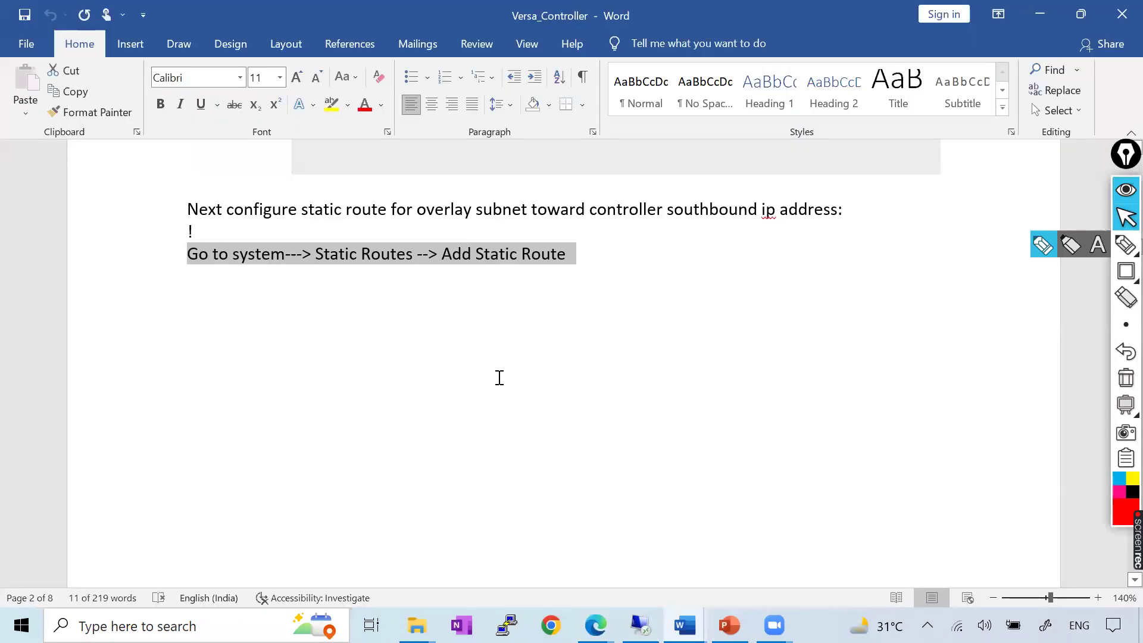
scroll(498, 380, "down", 10)
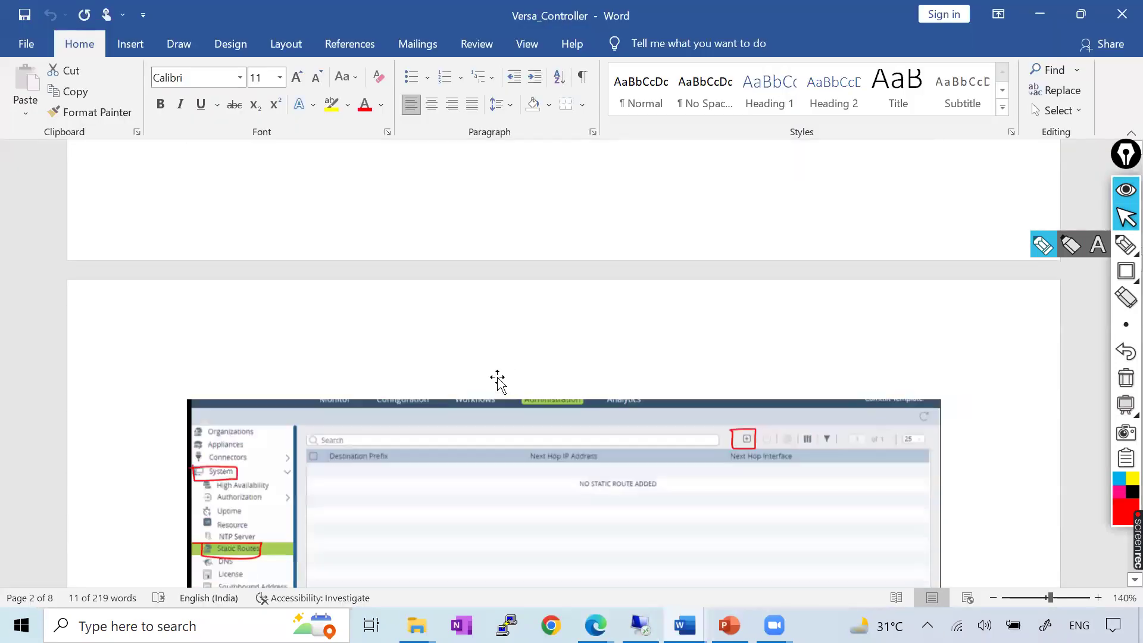
scroll(497, 380, "down", 3)
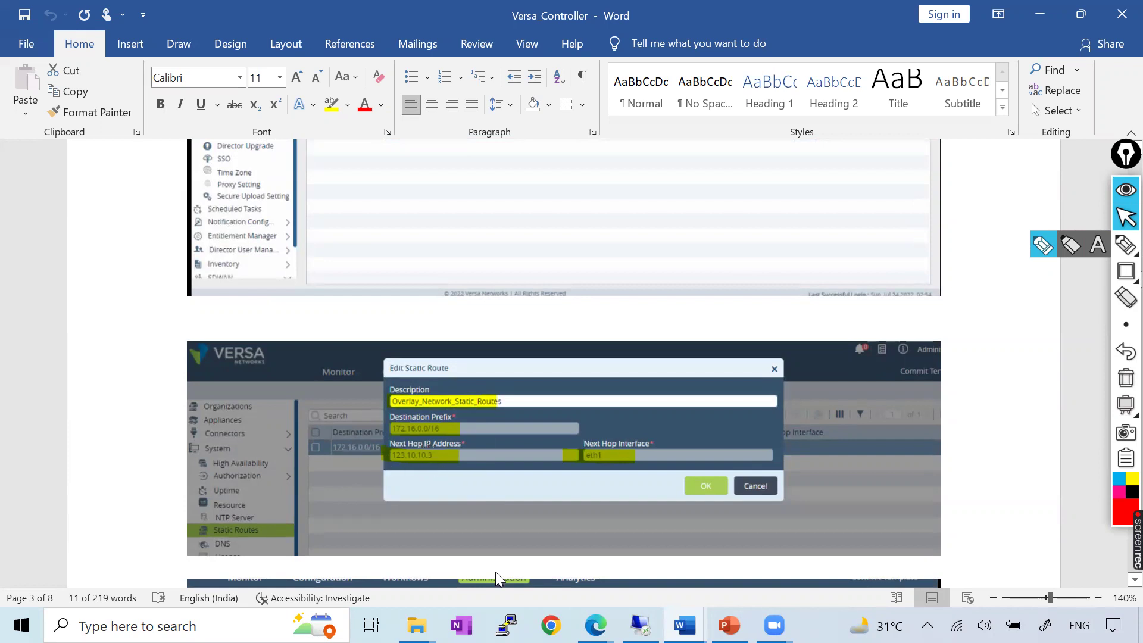
Bring the Zoom My Meetings browser window to the front
left_click(595, 625)
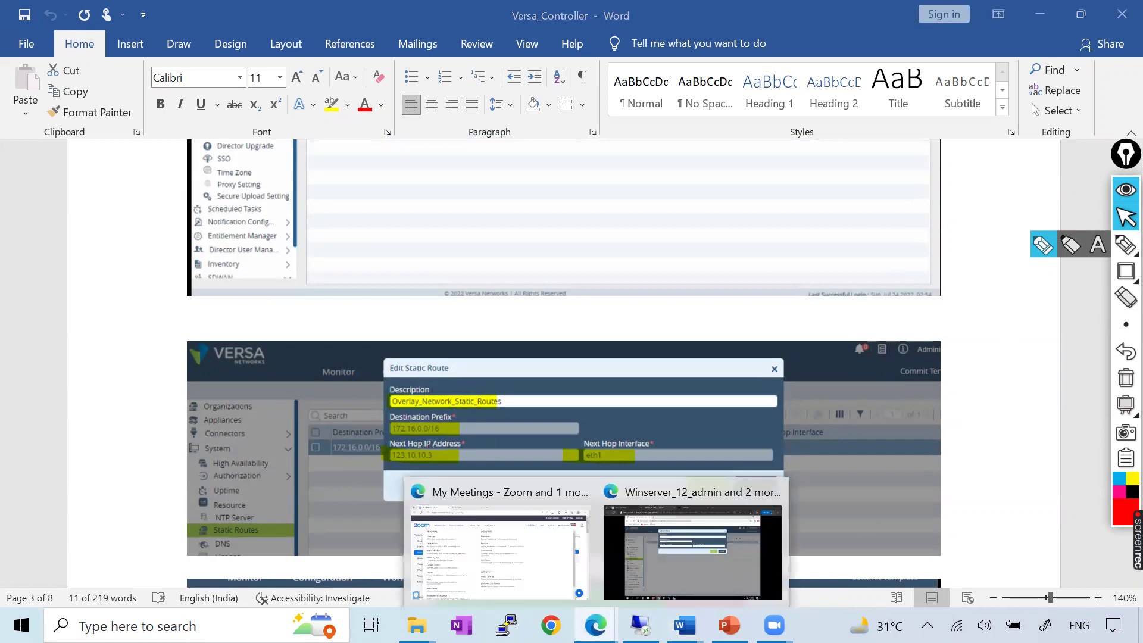
mouse_move(774, 625)
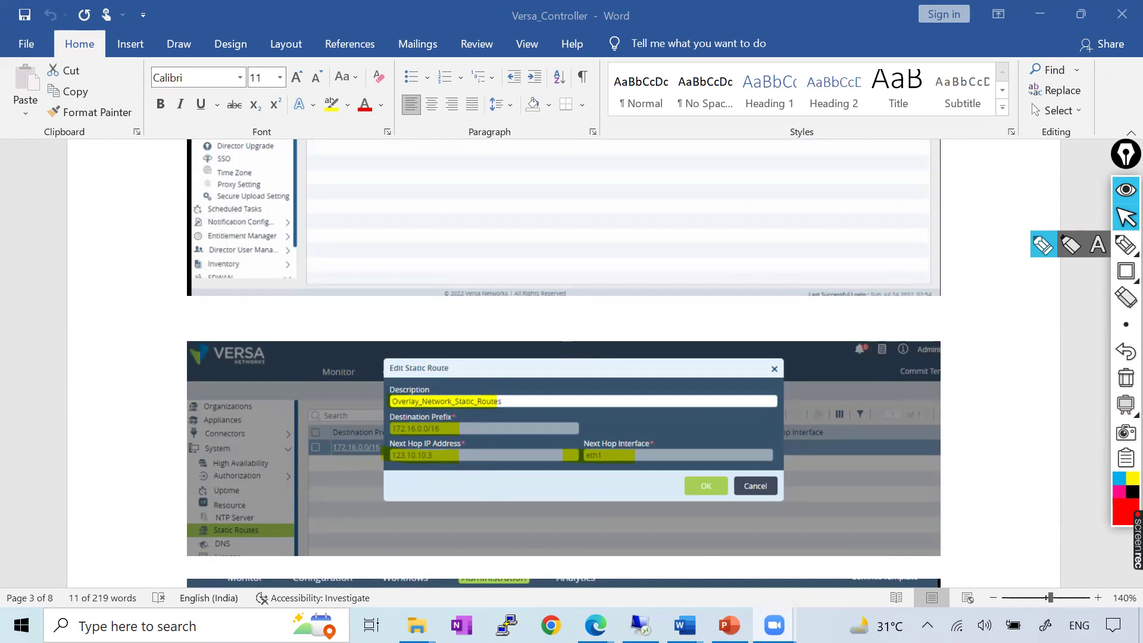
mouse_move(595, 625)
left_click(500, 587)
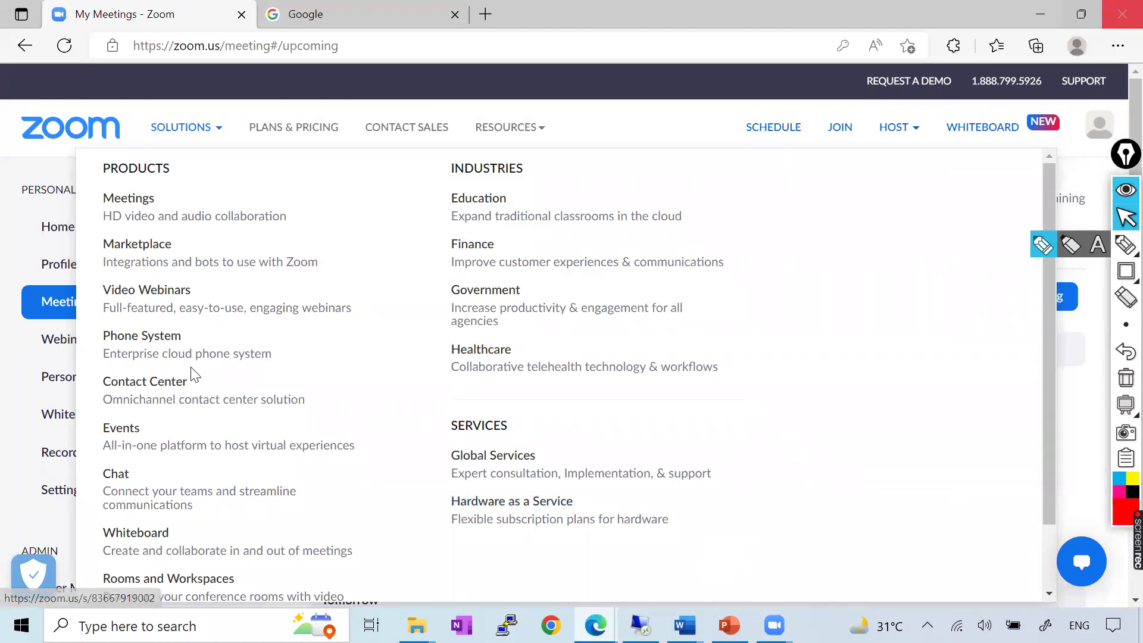
Switch to the EVE lab topology window, then back to the Versa Director session
key("alt+Tab")
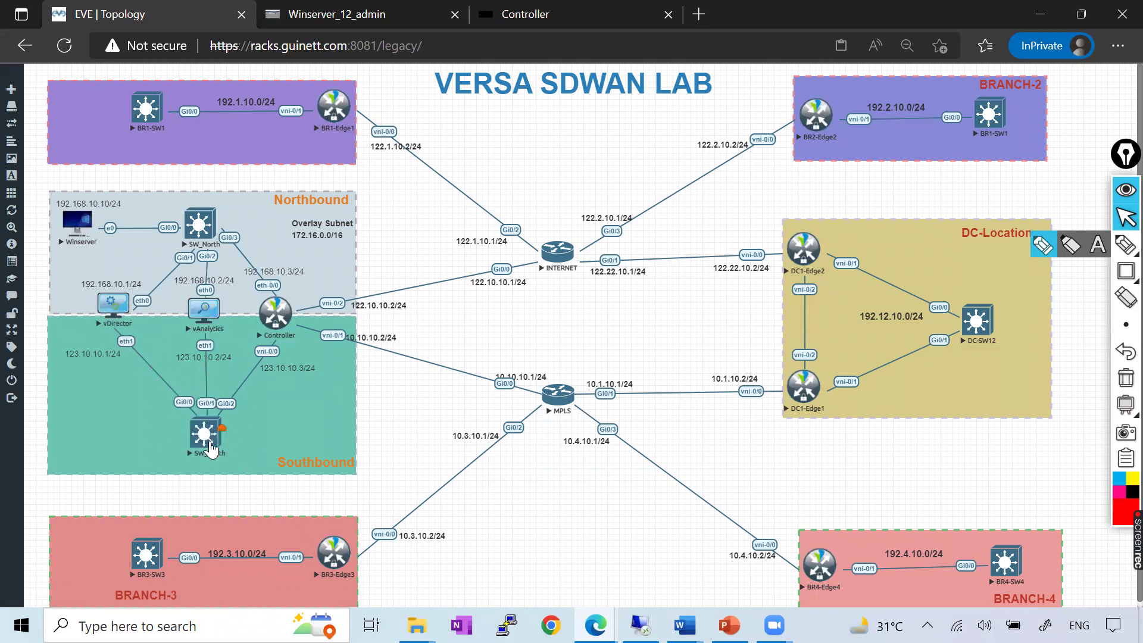
left_click(361, 14)
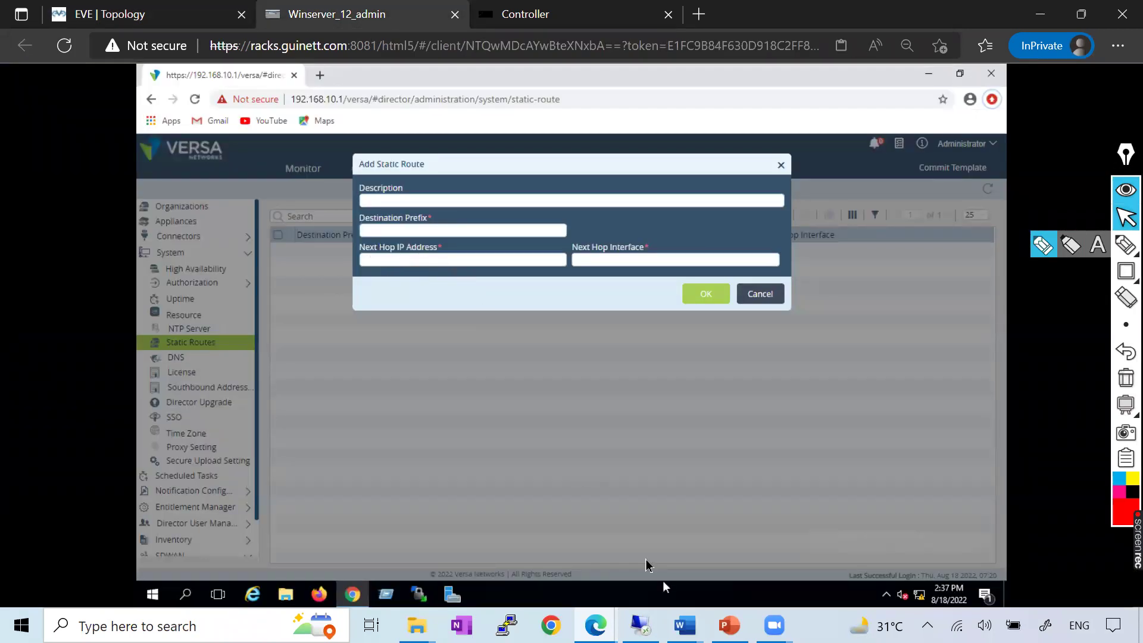
Cross-check the Word notes and EVE topology addresses, then reopen the Versa_Controller document
key("alt+Tab")
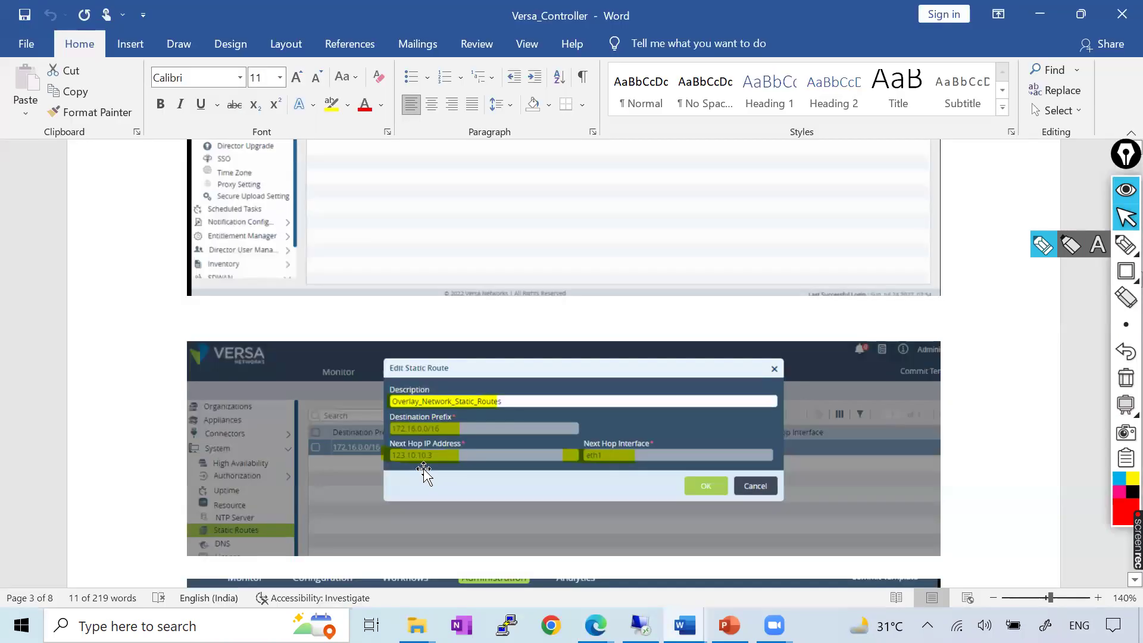
key("alt+Tab")
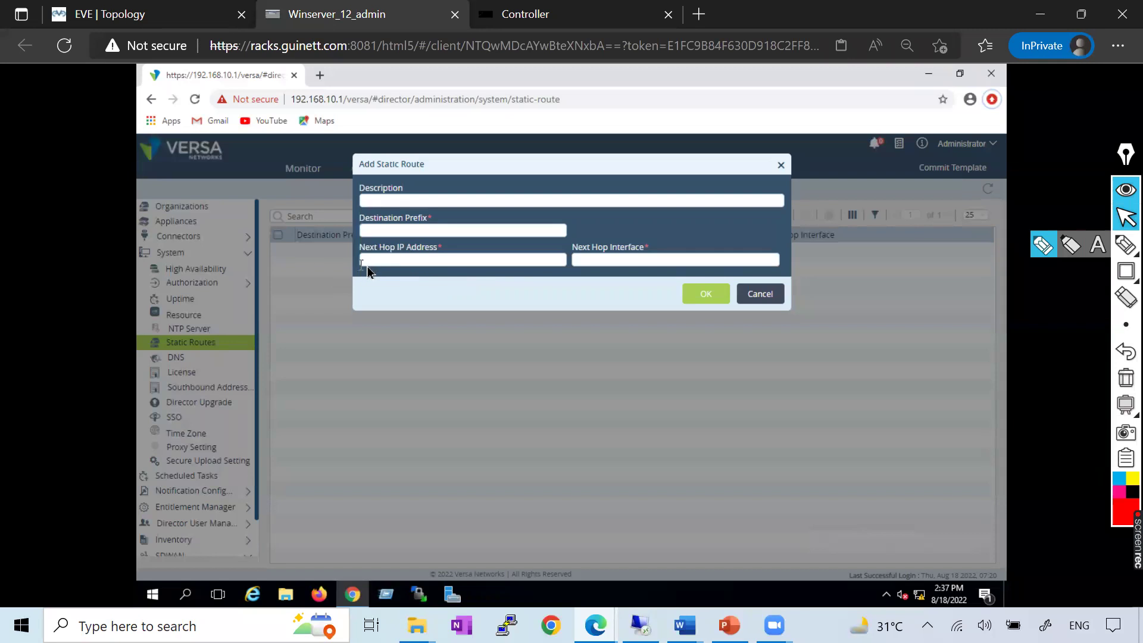
left_click(225, 15)
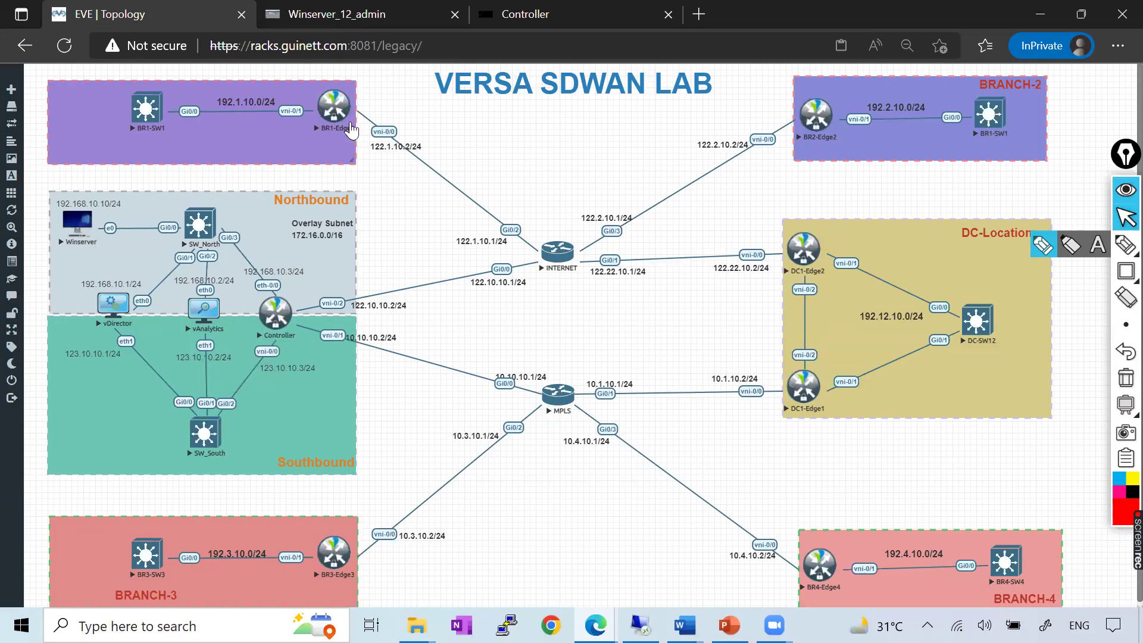
left_click(321, 14)
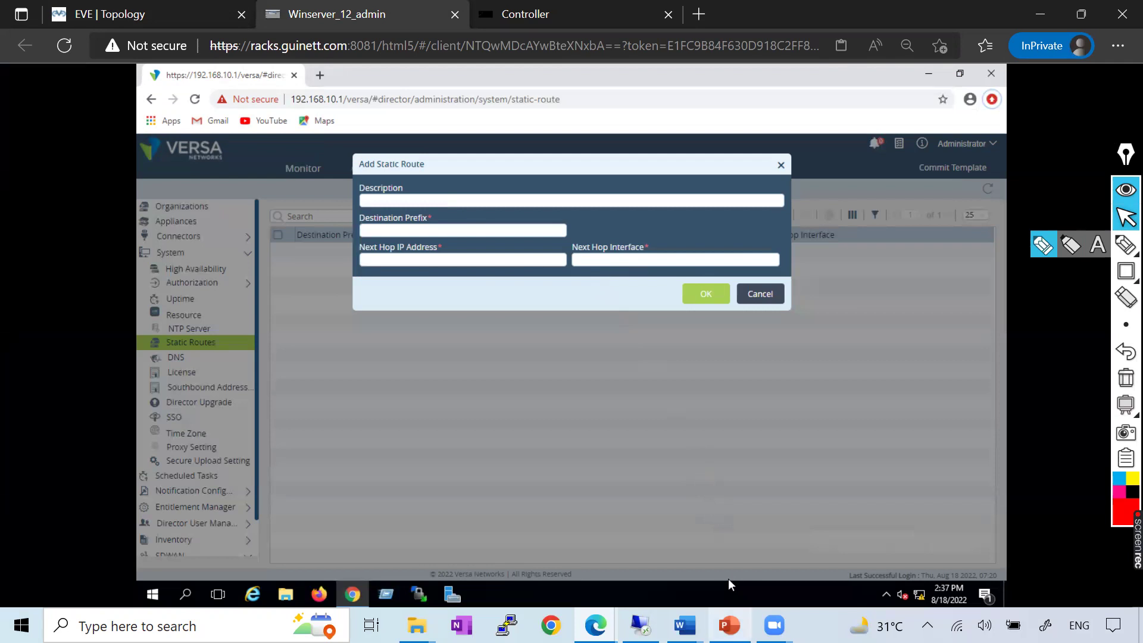
left_click(685, 625)
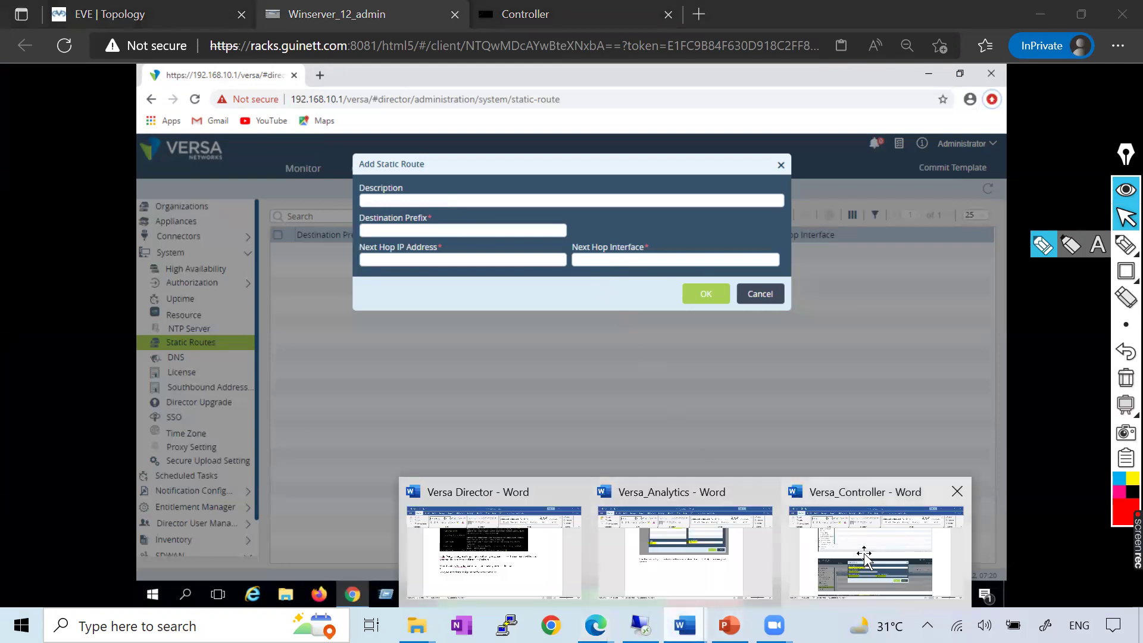
left_click(864, 553)
scroll(398, 408, "down", 8)
Scroll the Versa_Controller notes to the 'Next configure static route' section and Edit Static Route screenshot
scroll(401, 405, "down", 10)
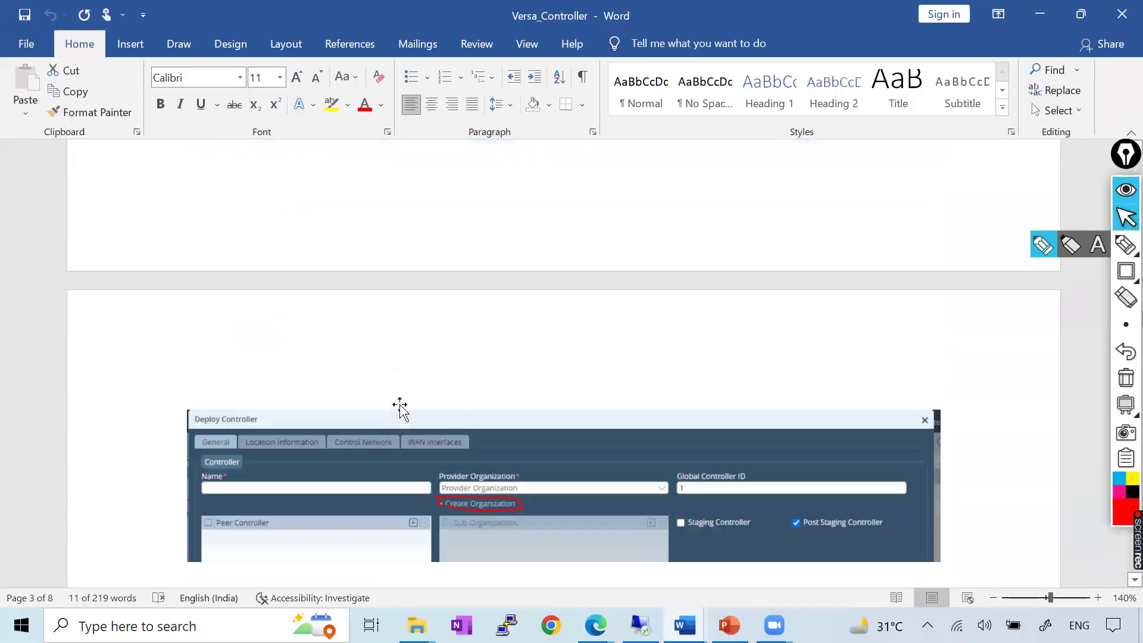
scroll(399, 408, "down", 8)
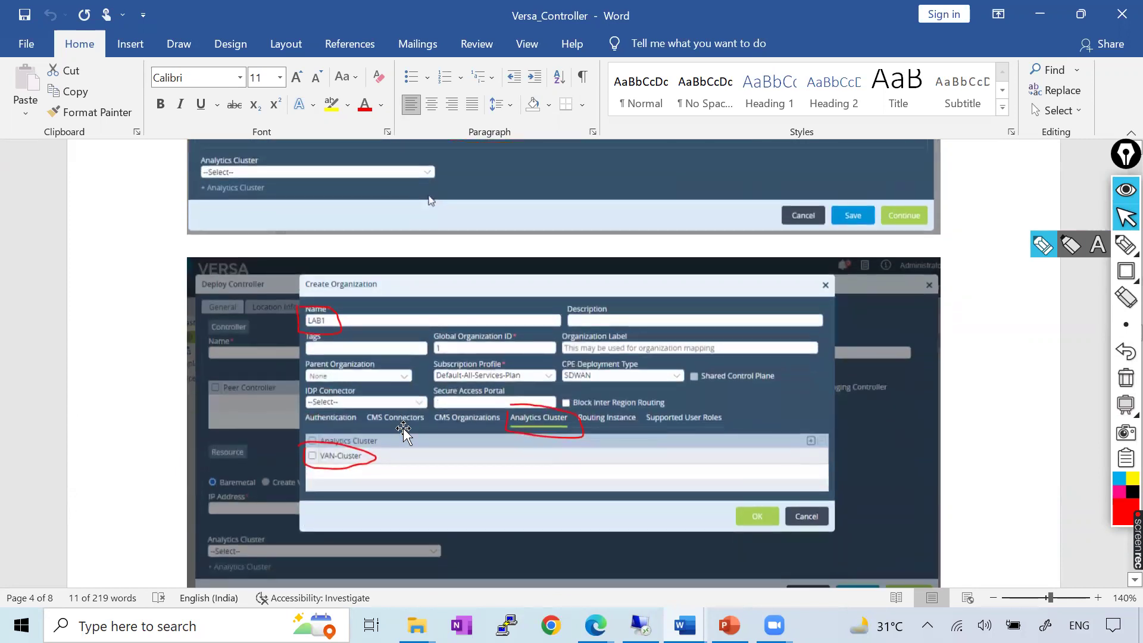
scroll(403, 423, "down", 10)
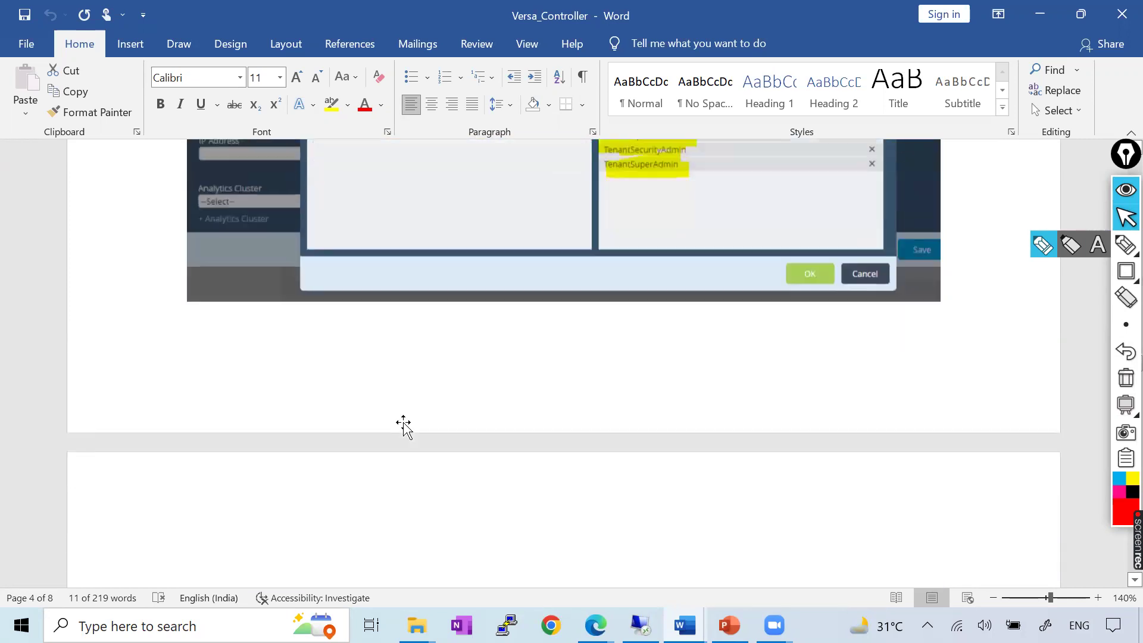
scroll(403, 411, "down", 5)
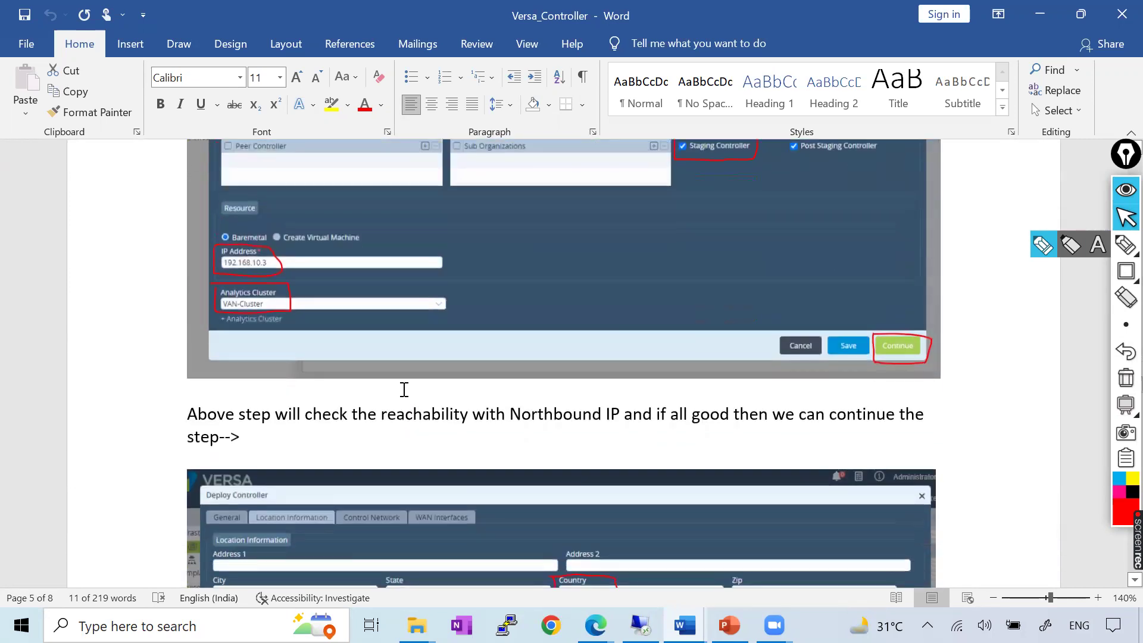
scroll(417, 384, "down", 8)
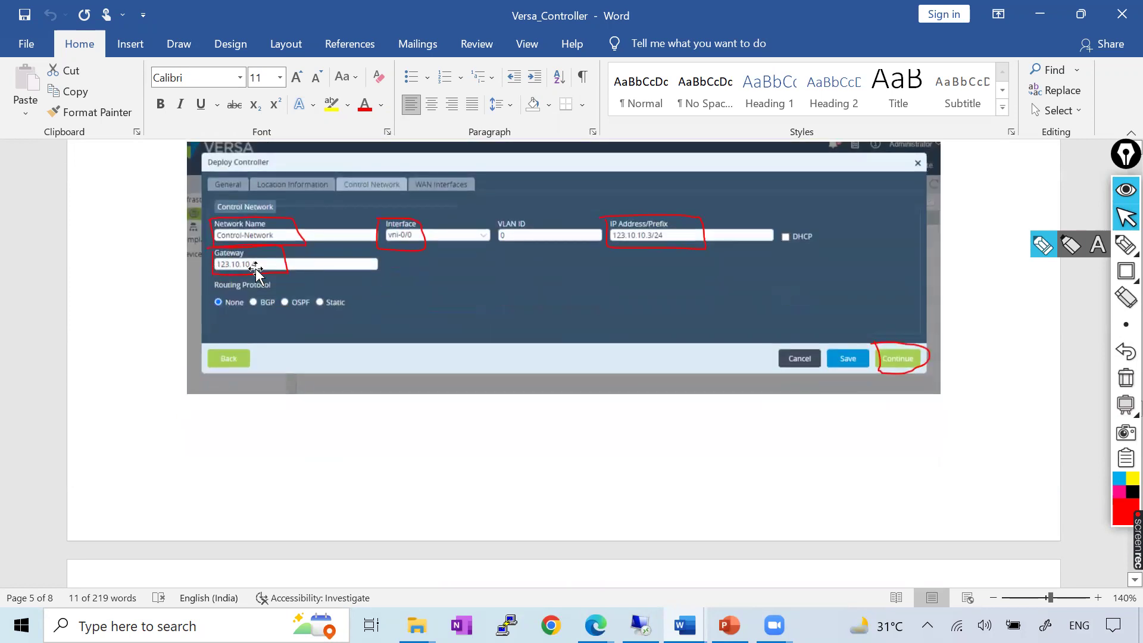
scroll(270, 266, "up", 15)
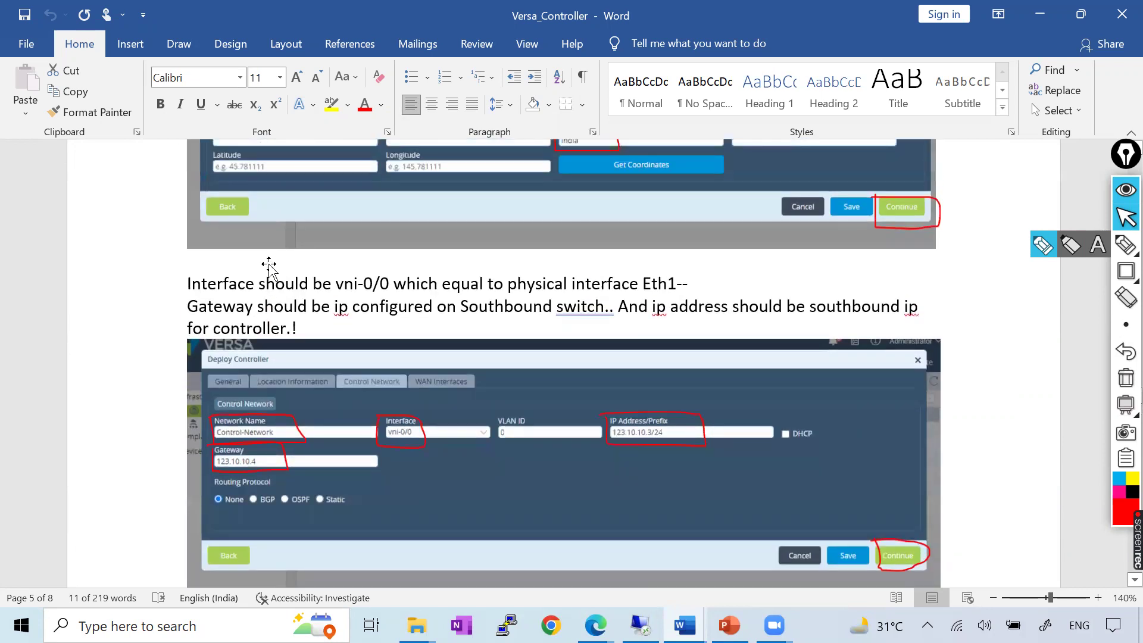
scroll(269, 266, "up", 15)
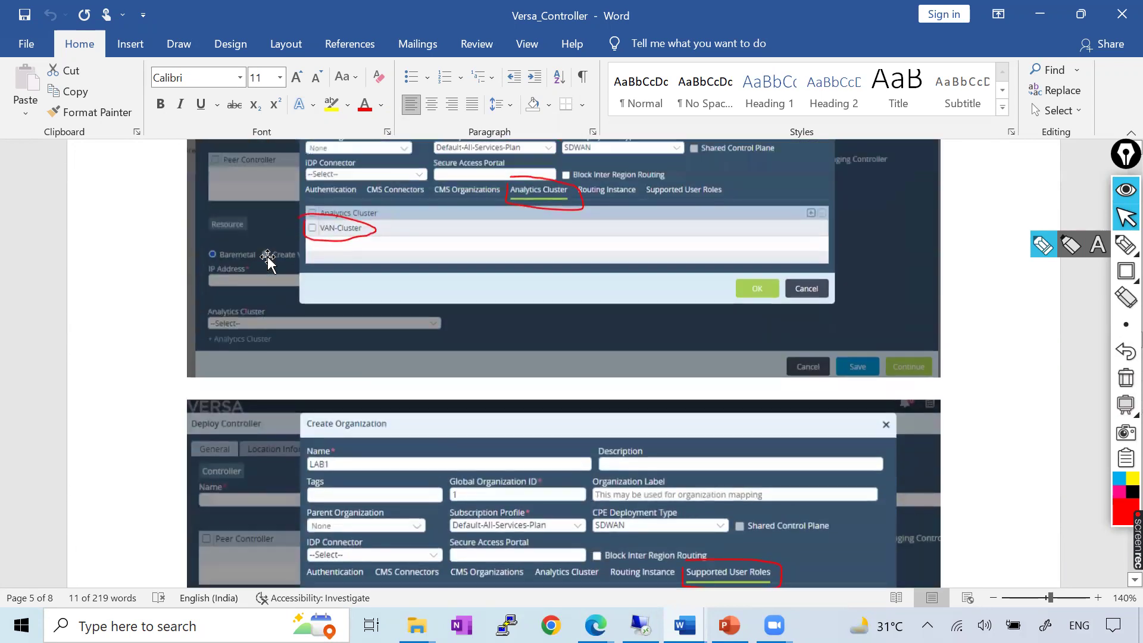
scroll(269, 257, "up", 15)
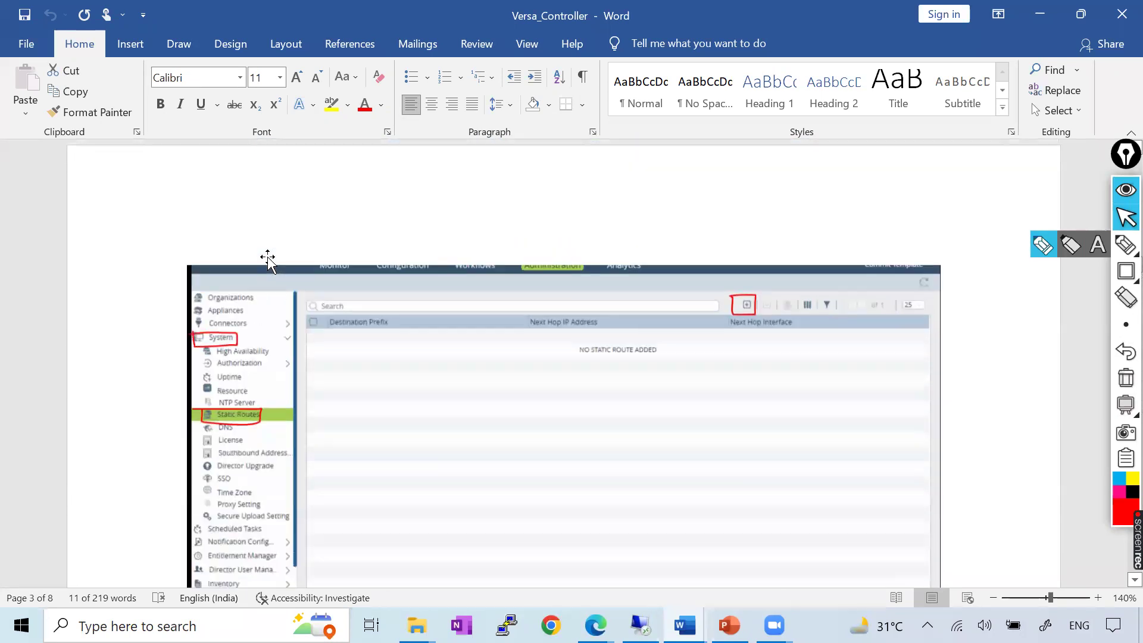
scroll(269, 274, "down", 15)
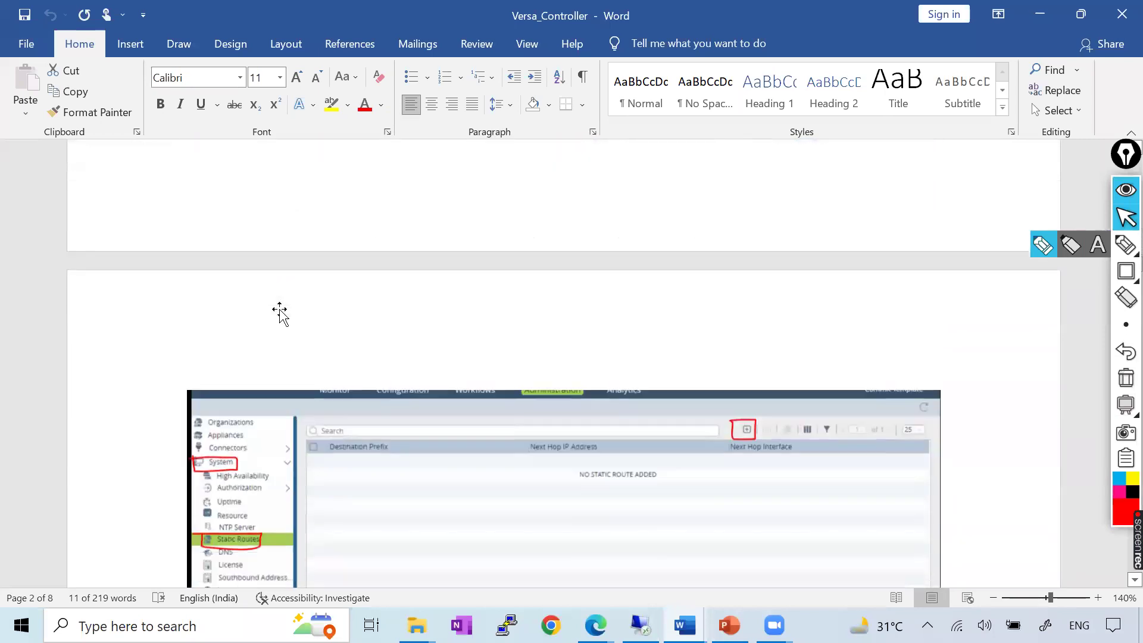
scroll(318, 336, "down", 3)
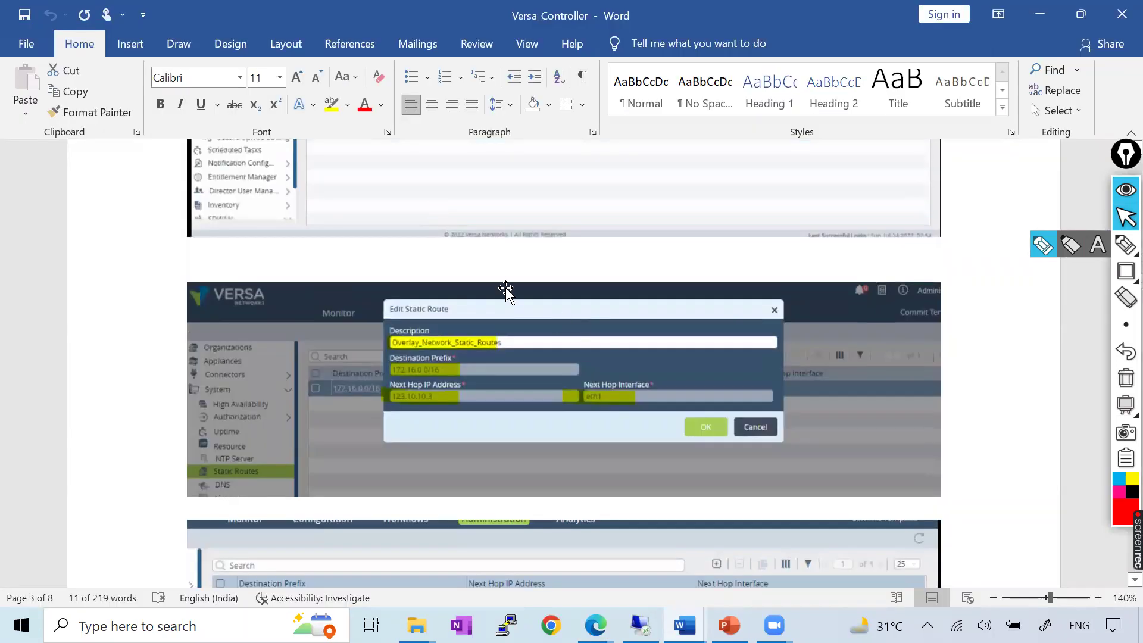
Enter Overlay_Network_Static_Route as the route description and begin the destination prefix
key("alt+Tab")
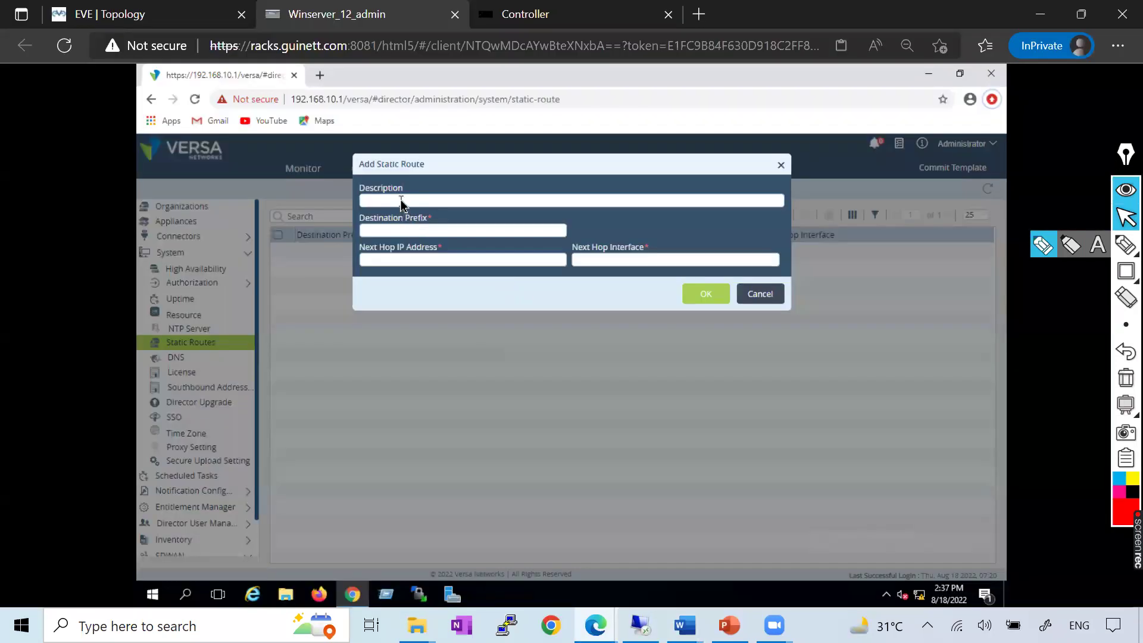
type("Overlay_Network_Static_Route")
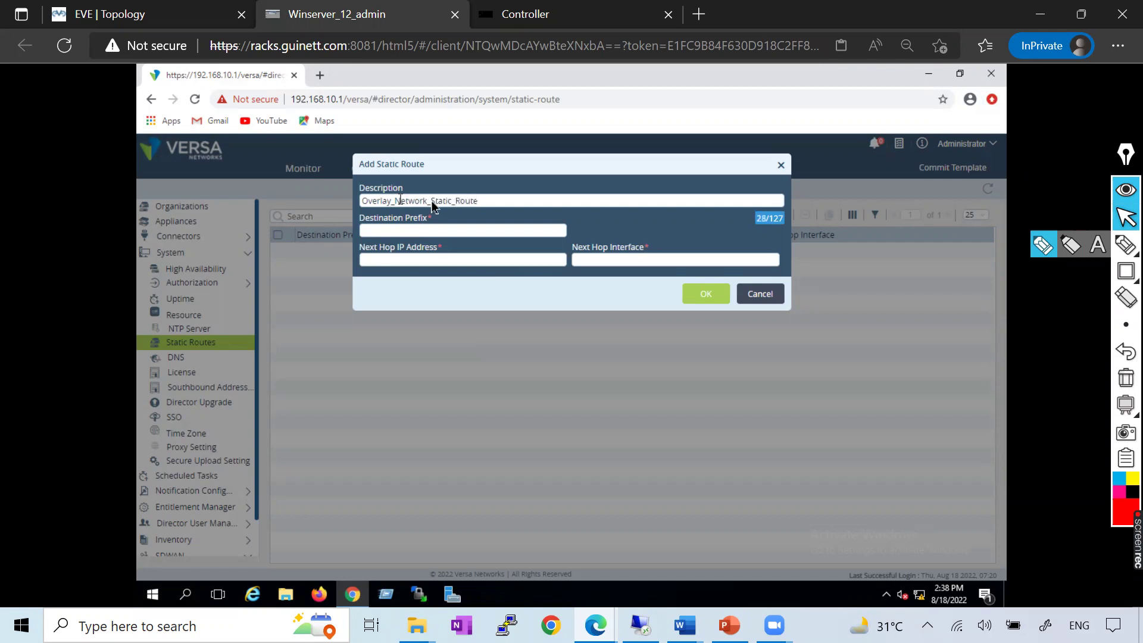
left_click(408, 231)
type("172.16.0.0/16")
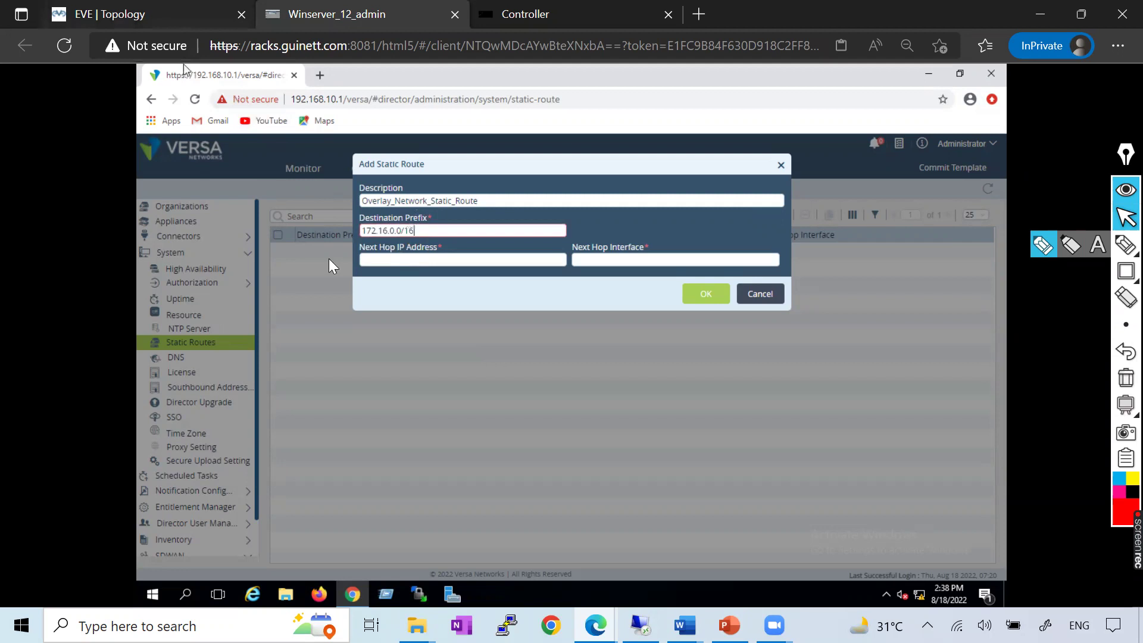
Enter next hop address 123.10.10. after checking addresses on the lab topology
left_click(151, 13)
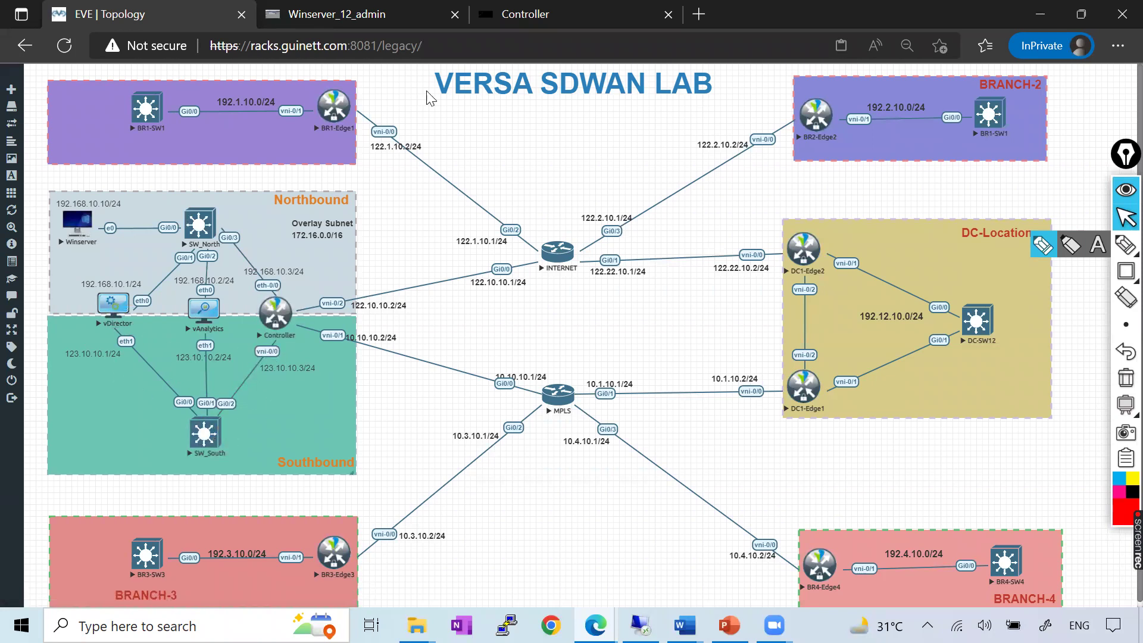
left_click(402, 262)
type("123.10.10.3")
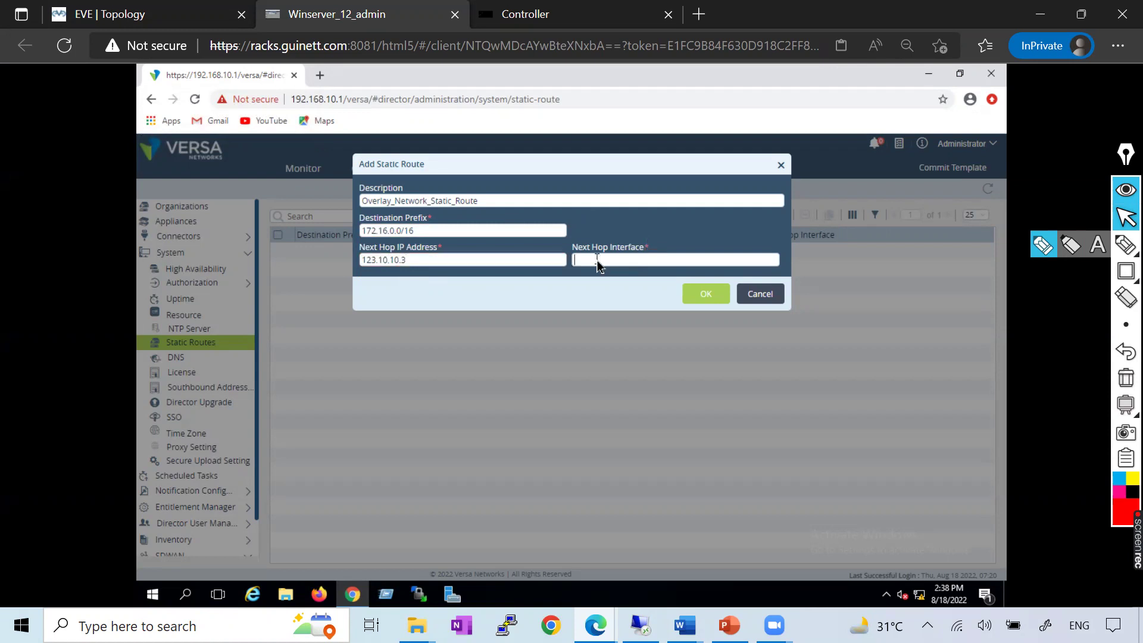
left_click(135, 22)
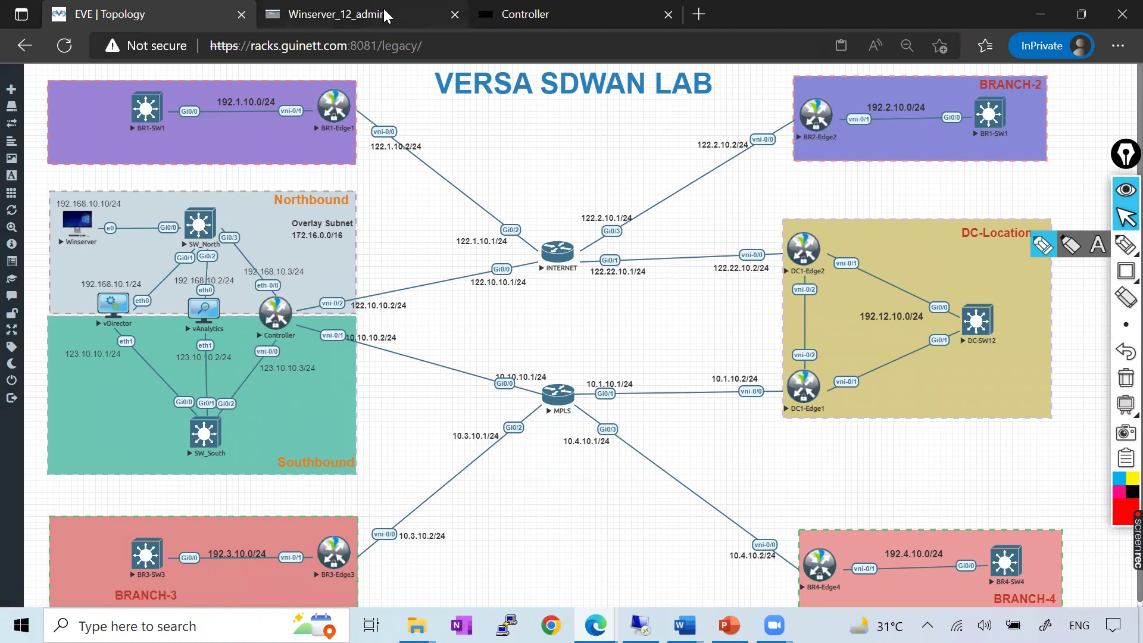
left_click(560, 13)
Check the controller console's interface names eth-0/0, vni-0/0 and vni-0/1
left_click_drag(2, 352, 79, 356)
left_click(11, 376)
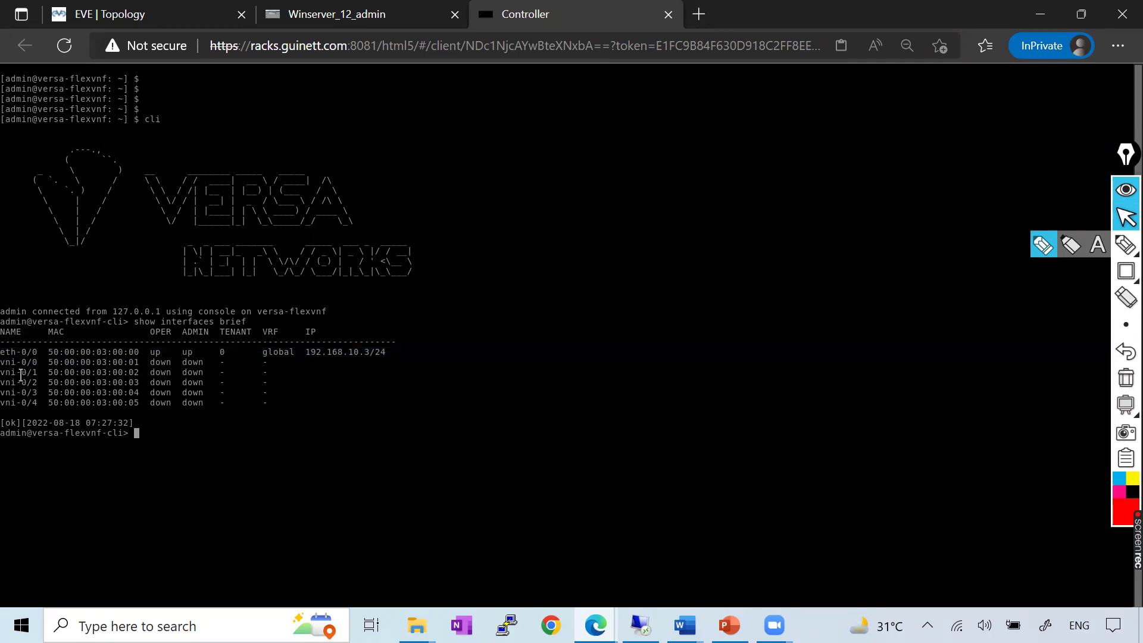
left_click_drag(49, 361, 2, 361)
left_click(344, 17)
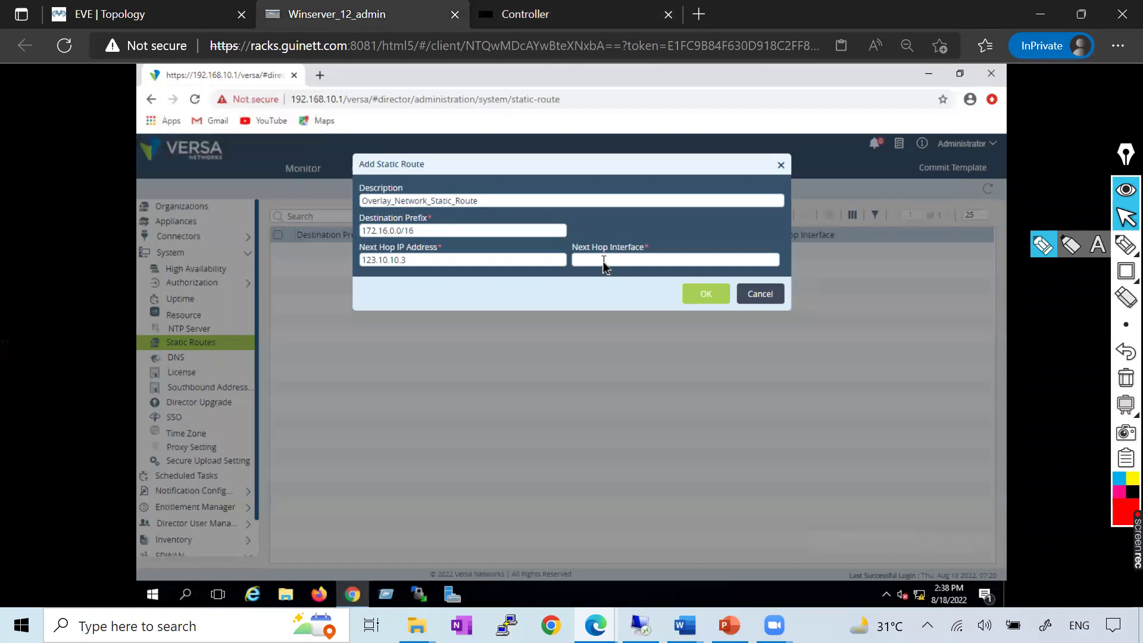
left_click(544, 15)
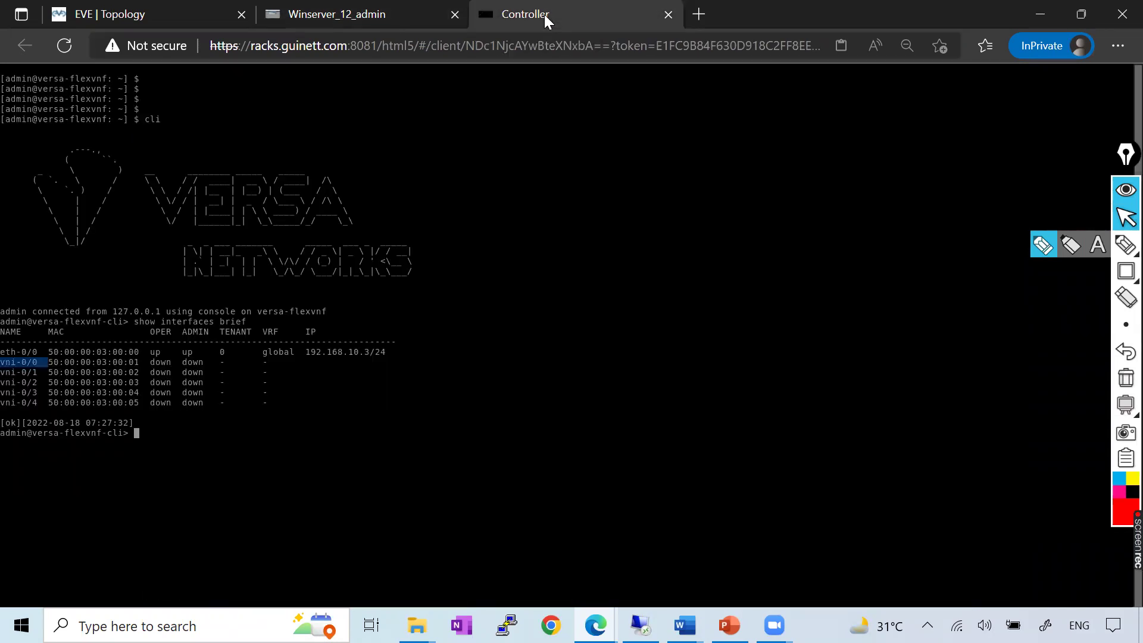
left_click_drag(2, 351, 39, 362)
left_click_drag(1, 372, 53, 362)
left_click(317, 7)
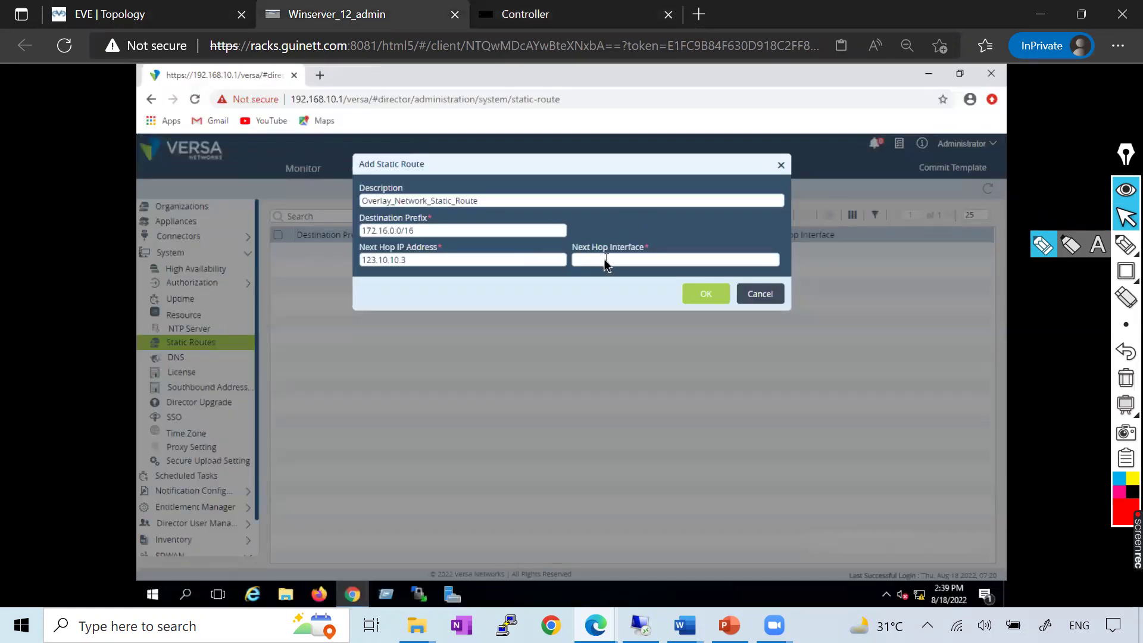
Begin typing 'et' as the next hop interface, then bring up the Versa_Controller notes
type("eth1")
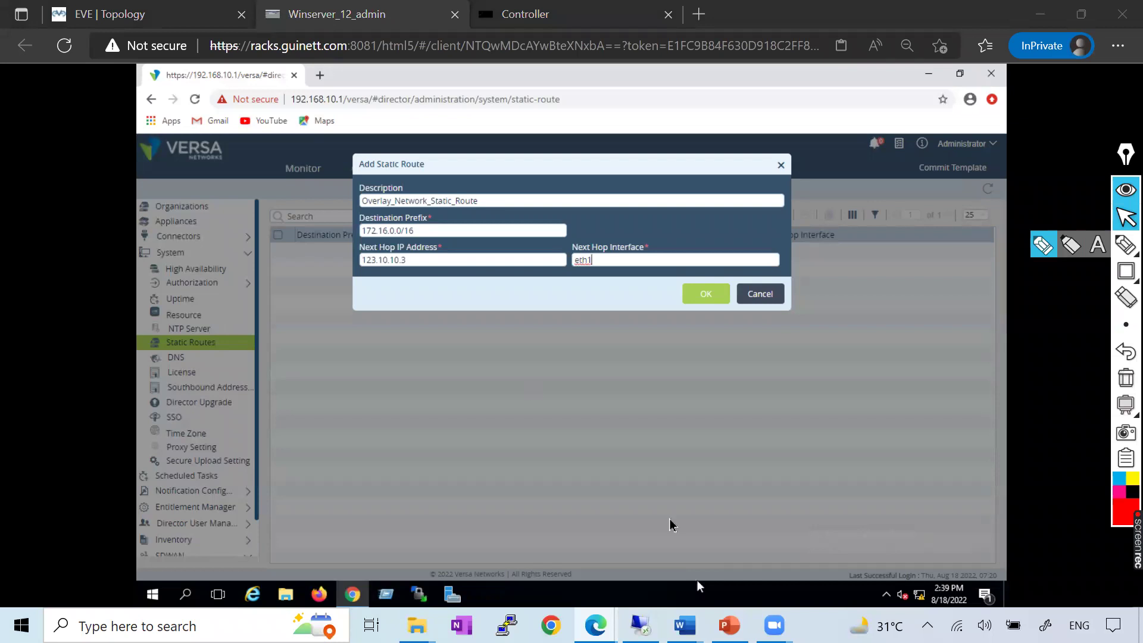
mouse_move(684, 625)
left_click(869, 554)
Check the Word notes on adding a controller and organization, then open the Workflows Controllers list
scroll(596, 381, "down", 5)
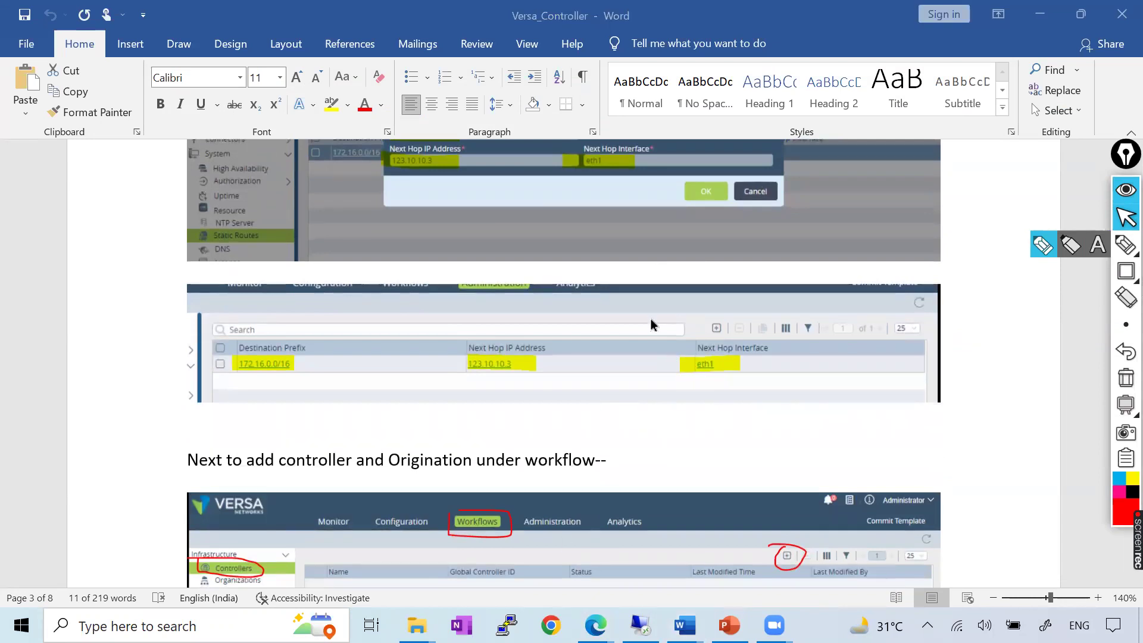
key("alt+Tab")
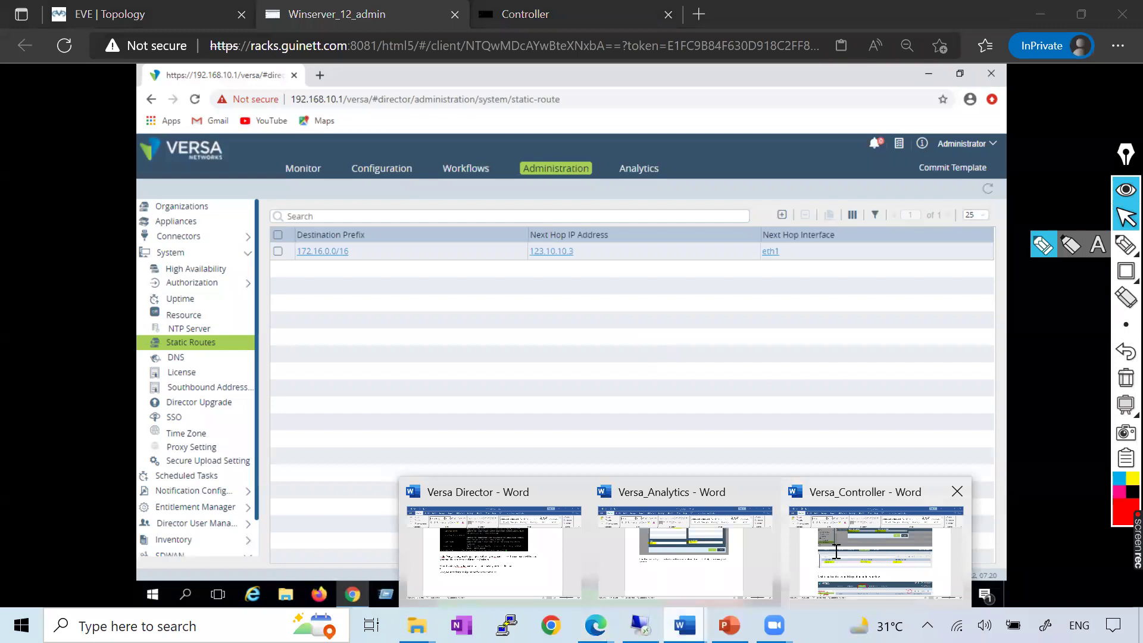
left_click(893, 536)
scroll(551, 390, "down", 3)
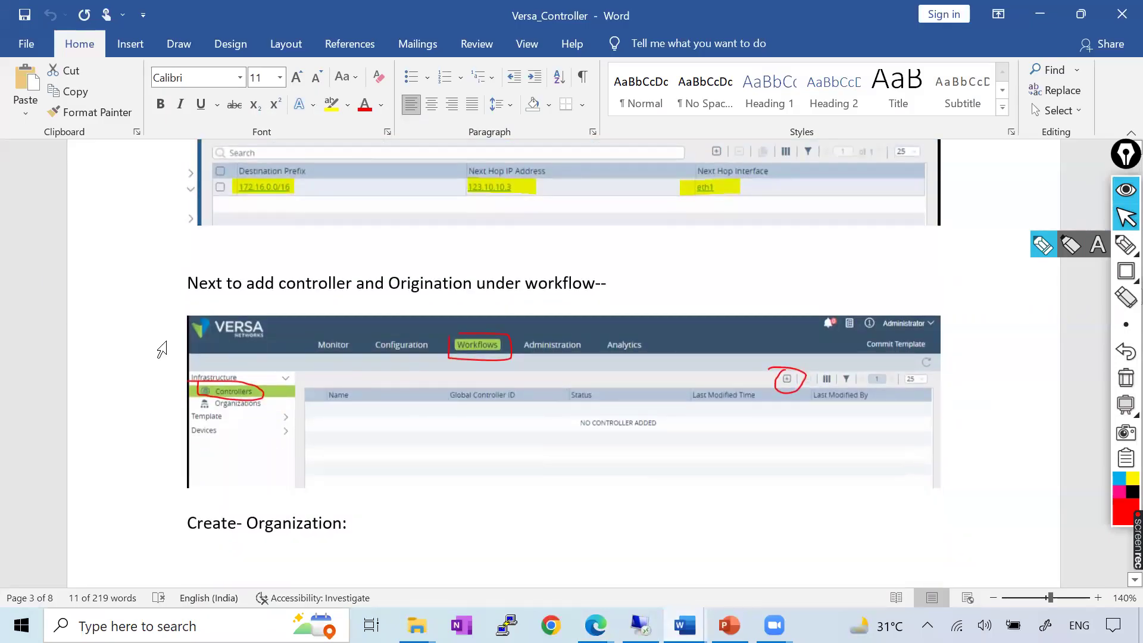
left_click(622, 274)
left_click(190, 274, "shift")
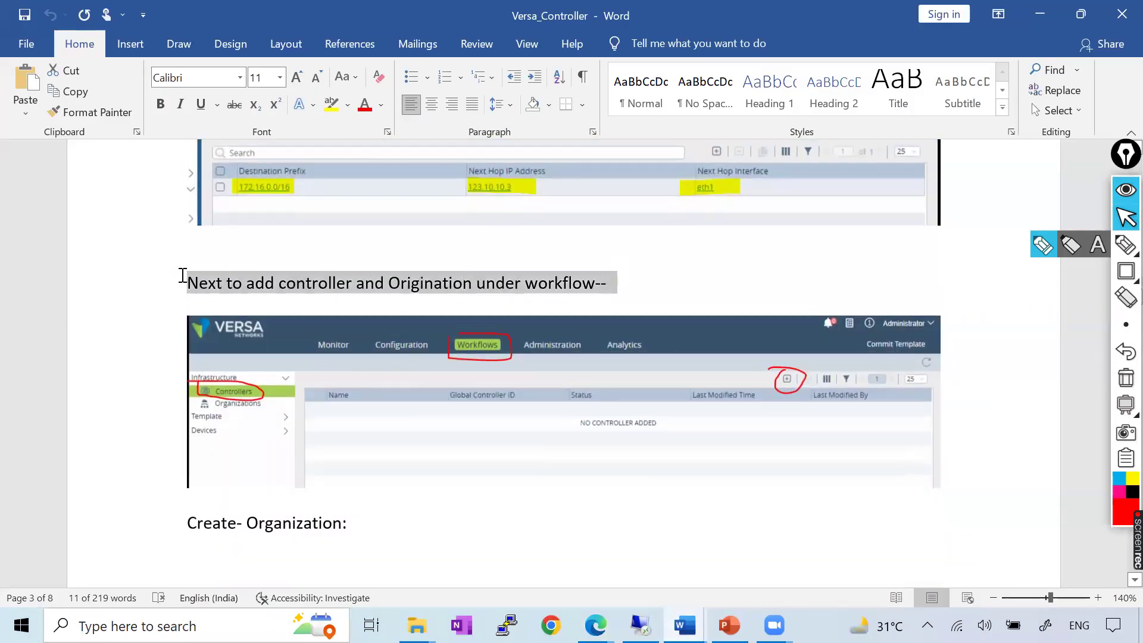
left_click(756, 277)
key("alt+Tab")
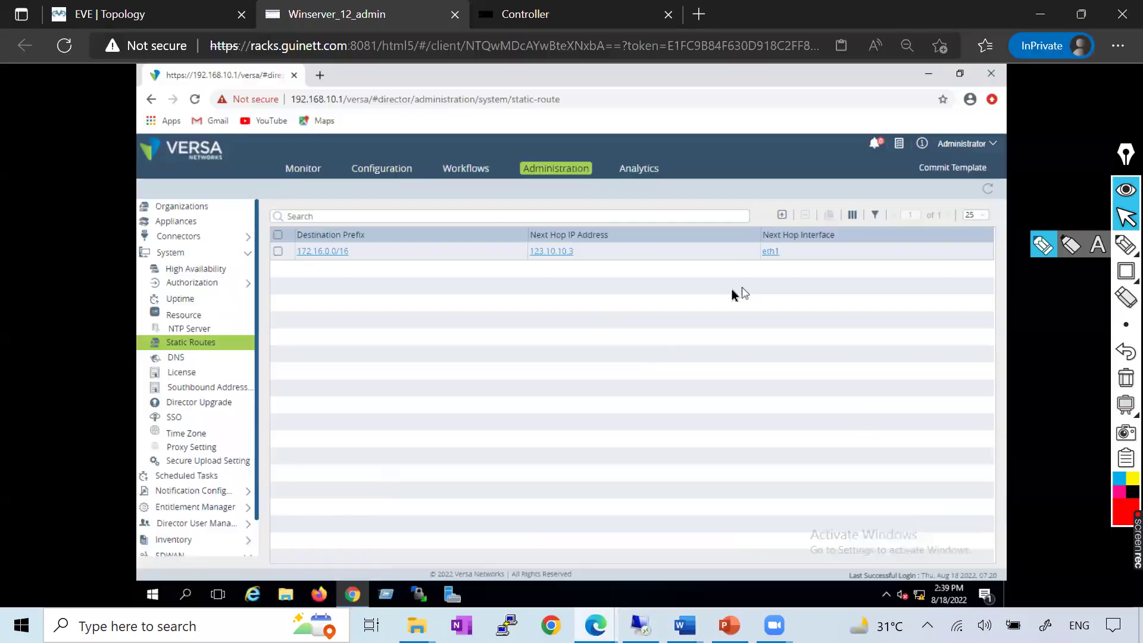
left_click(467, 169)
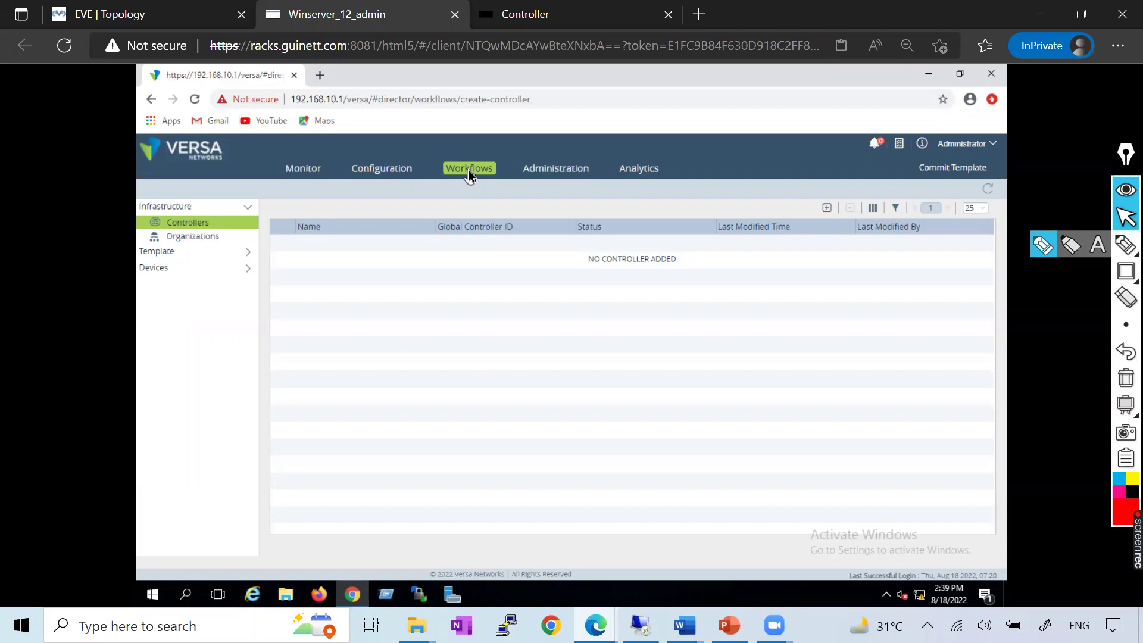
Browse the Organizations and Controllers lists, abandon an Add Organization form, then open Deploy Controller
left_click(550, 173)
left_click(203, 212)
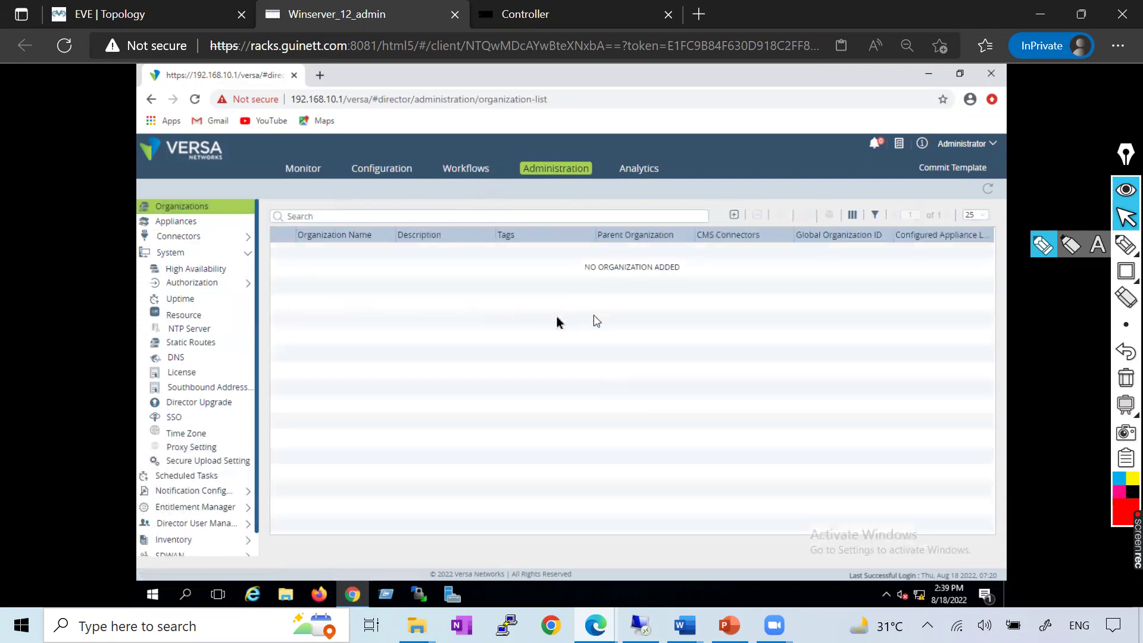
left_click(470, 171)
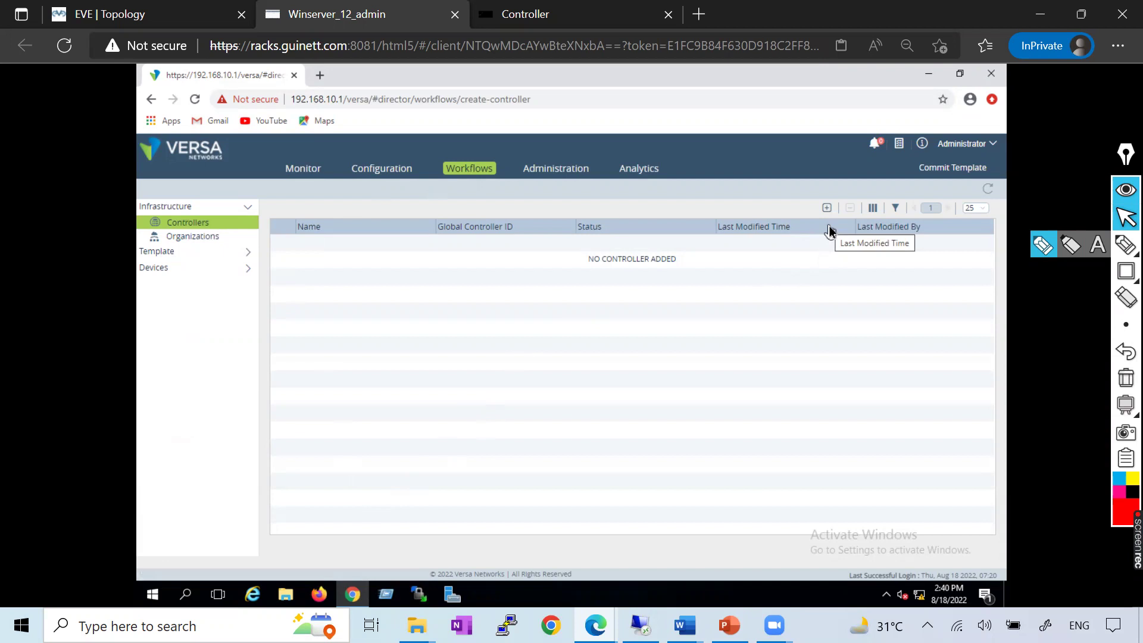
left_click(536, 169)
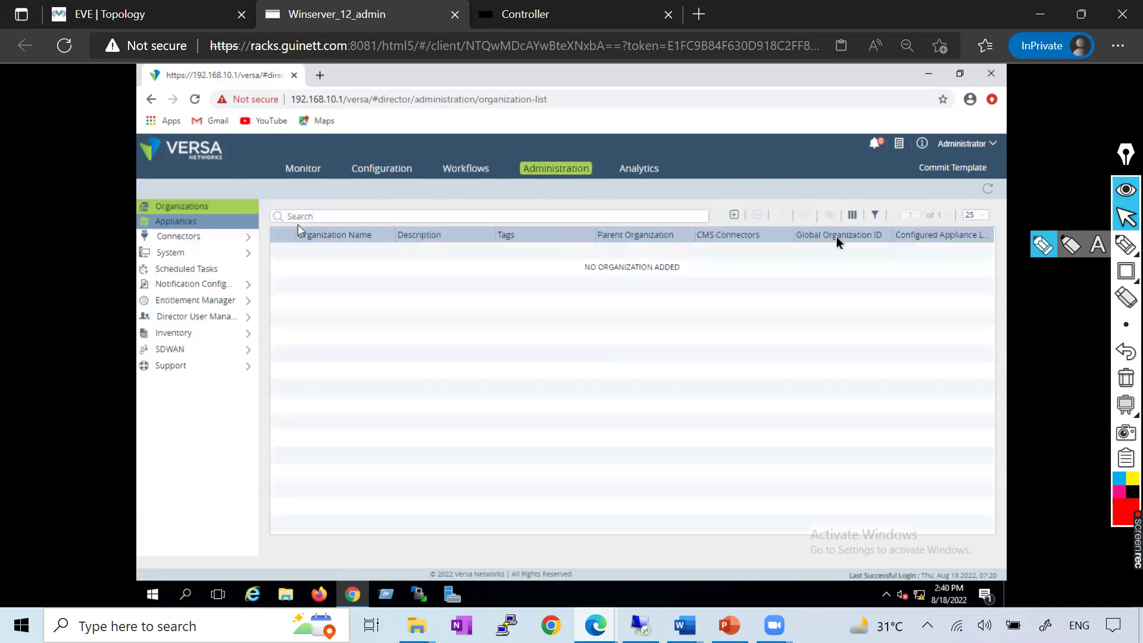
left_click(733, 215)
left_click(647, 273)
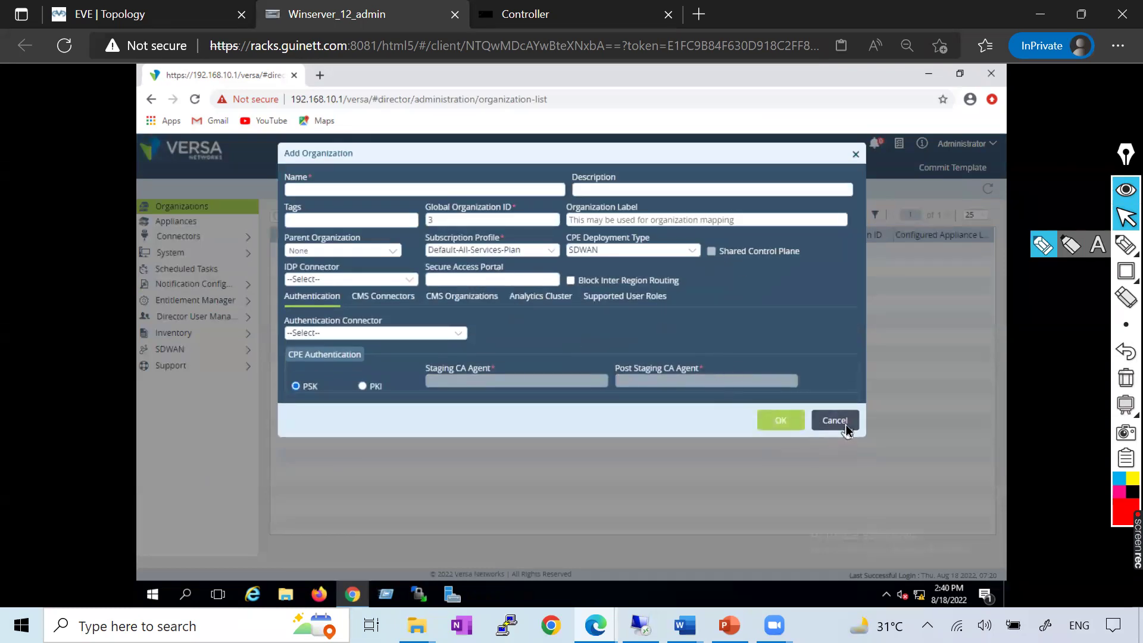
left_click(834, 420)
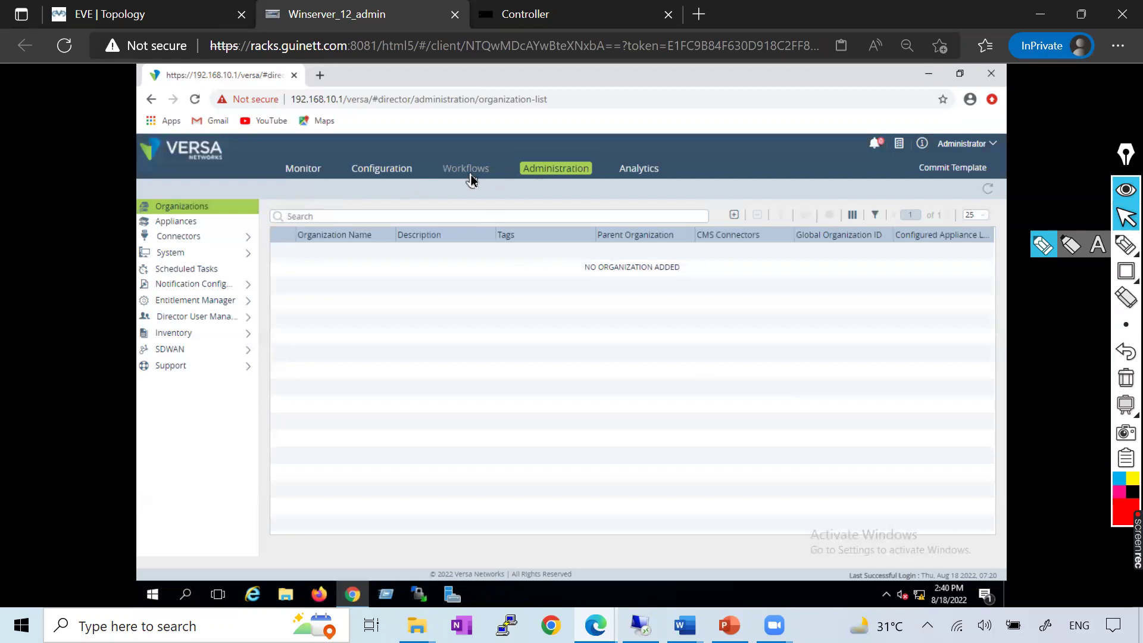
left_click(470, 174)
left_click(829, 208)
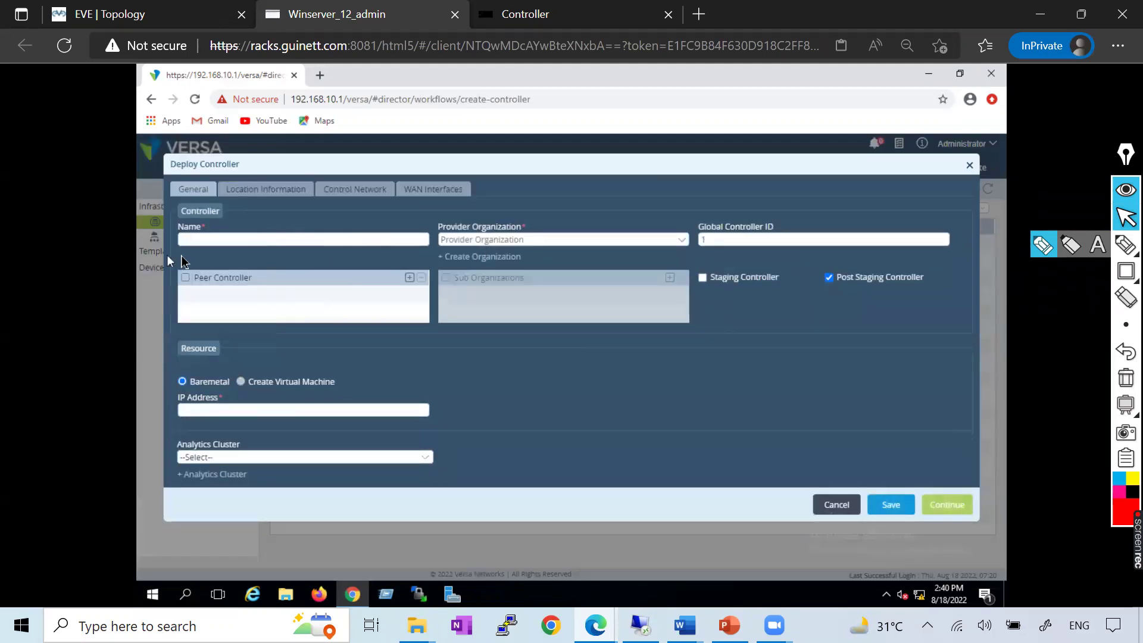
Create a new provider organization and replace its name LAB with GuiNet_LAB
left_click(462, 259)
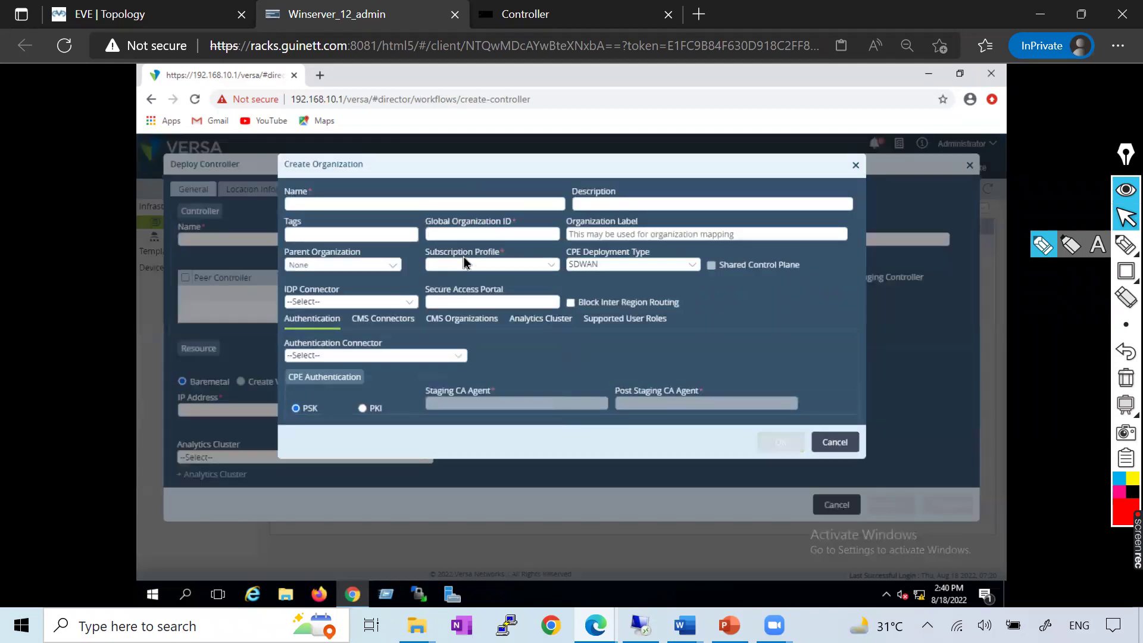
type("LAB1")
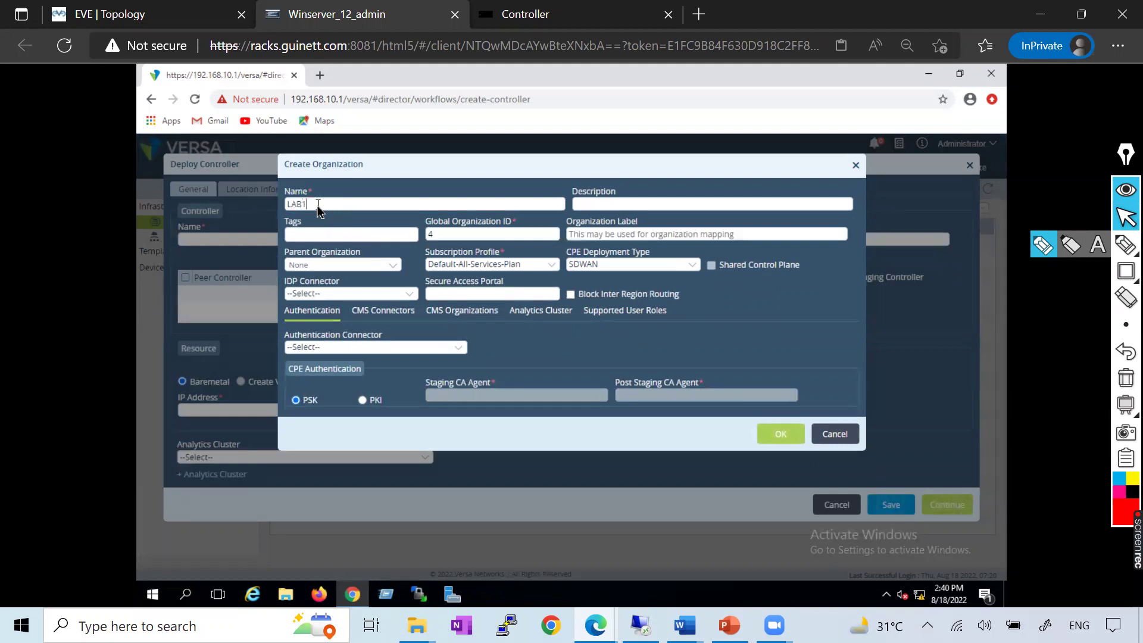
left_click_drag(330, 209, 286, 208)
type("GuiNe")
key("alt+Tab")
scroll(549, 406, "down", 2)
scroll(548, 406, "up", 6)
scroll(548, 405, "down", 4)
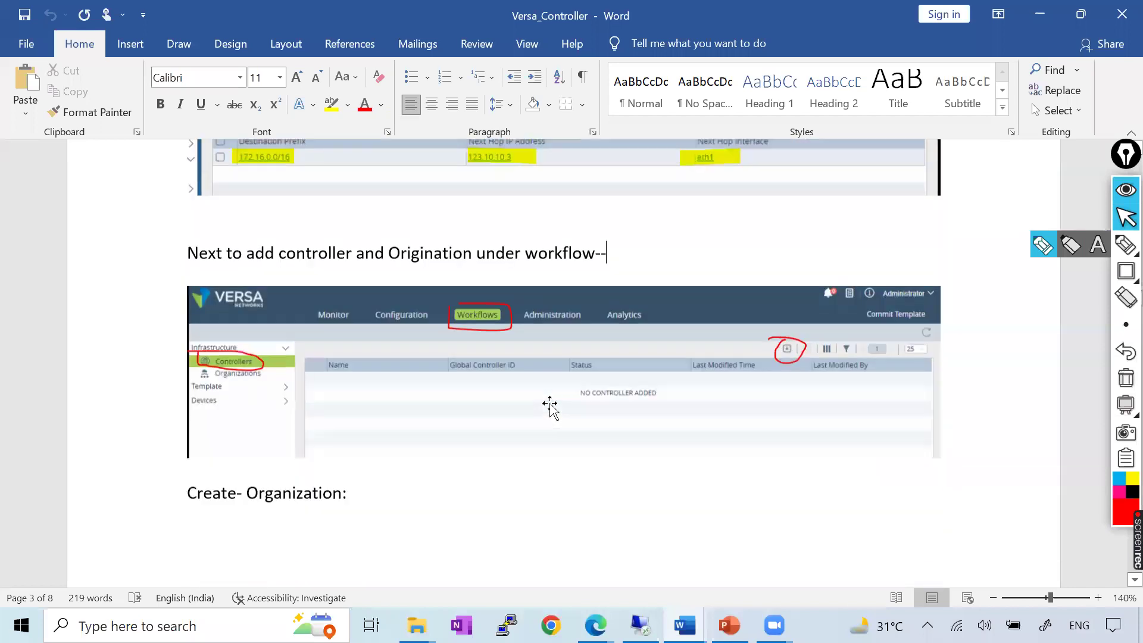
scroll(549, 407, "down", 8)
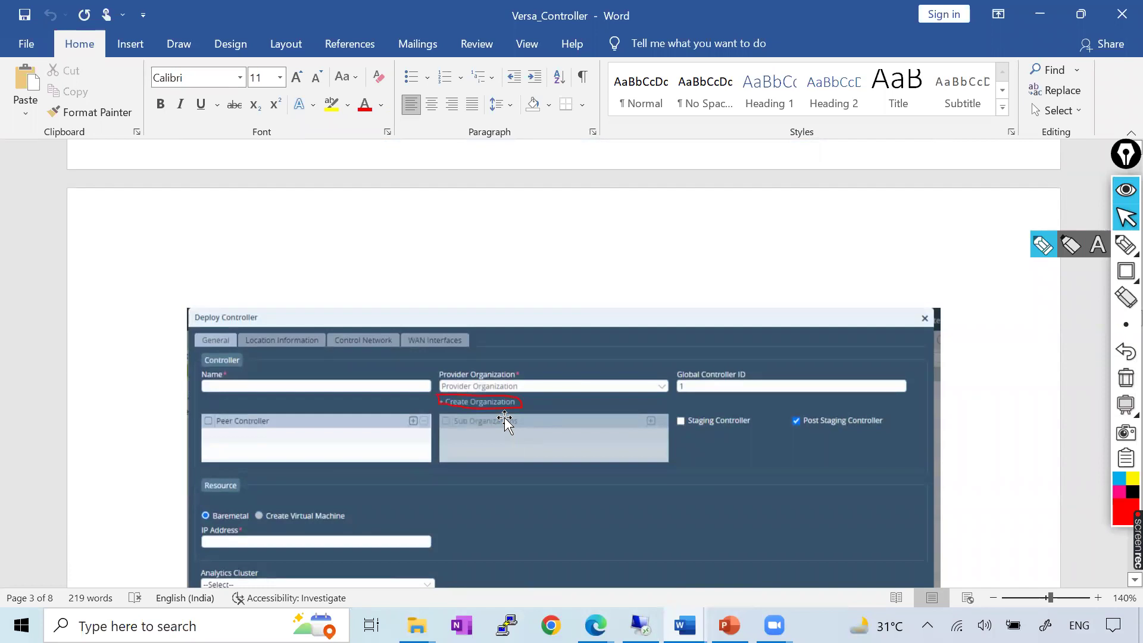
scroll(505, 421, "down", 10)
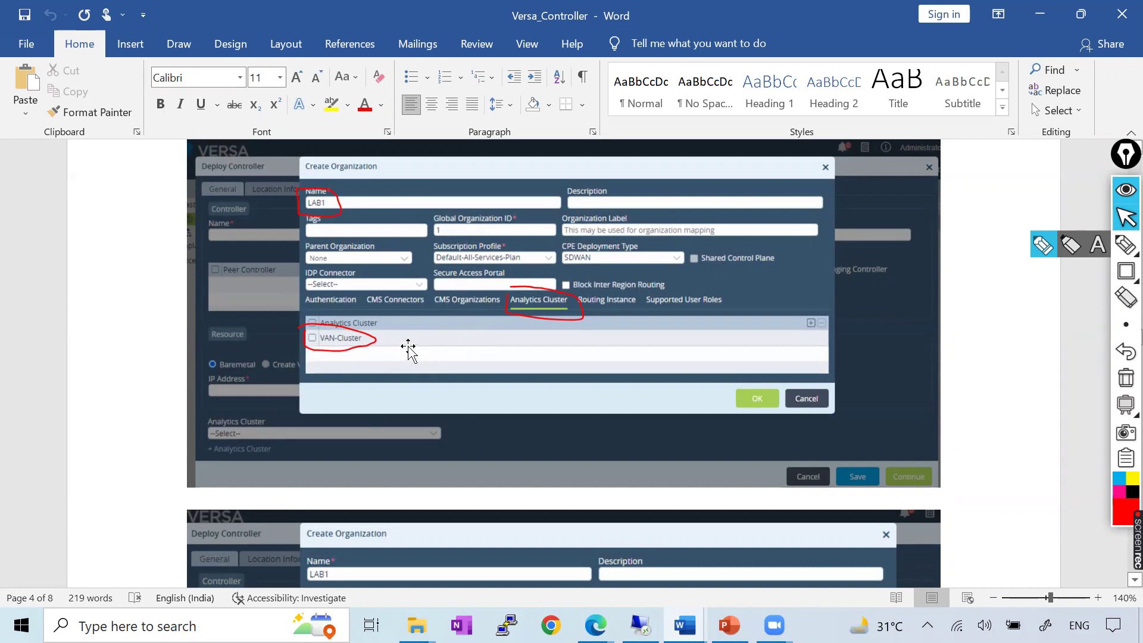
key("alt+Tab")
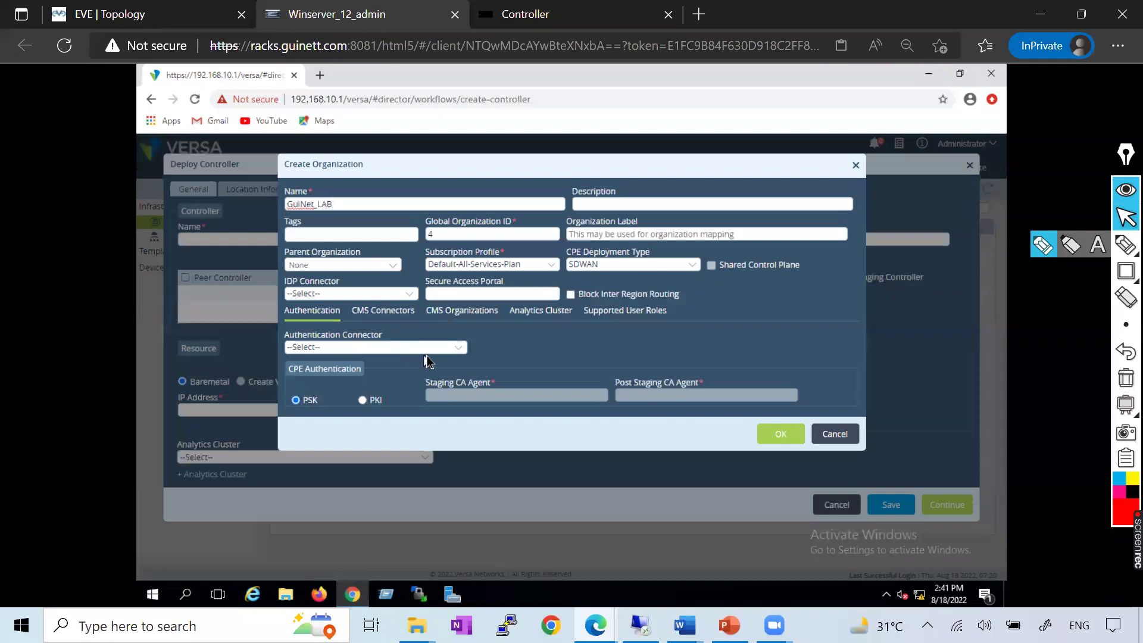
Add VAN-Cluster as the organization's analytics cluster
key("alt+Tab")
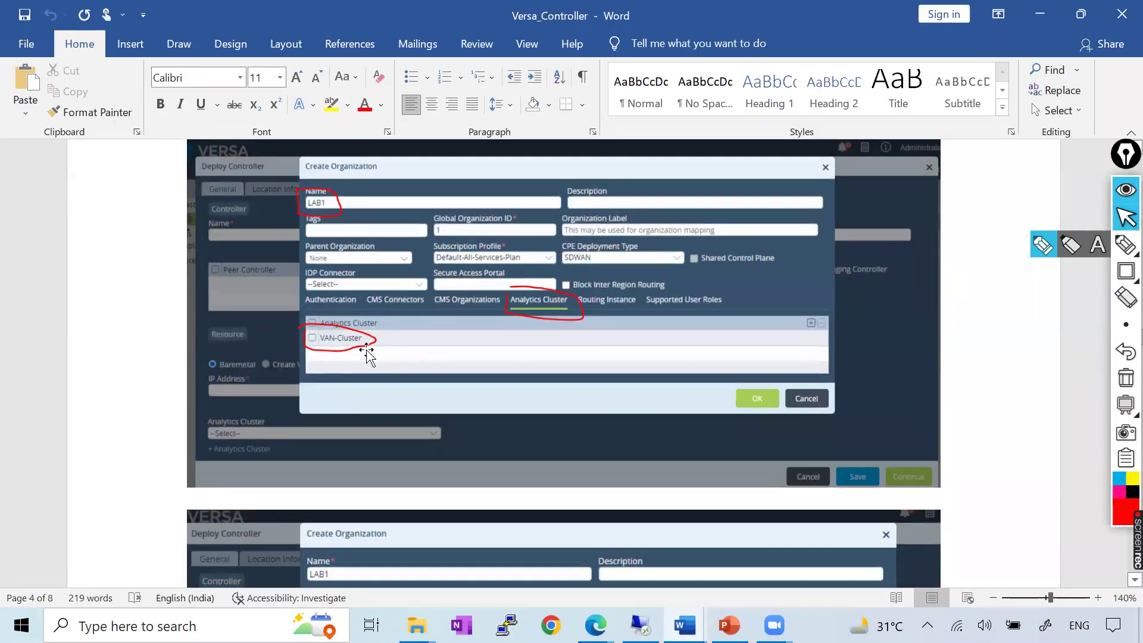
key("alt+Tab")
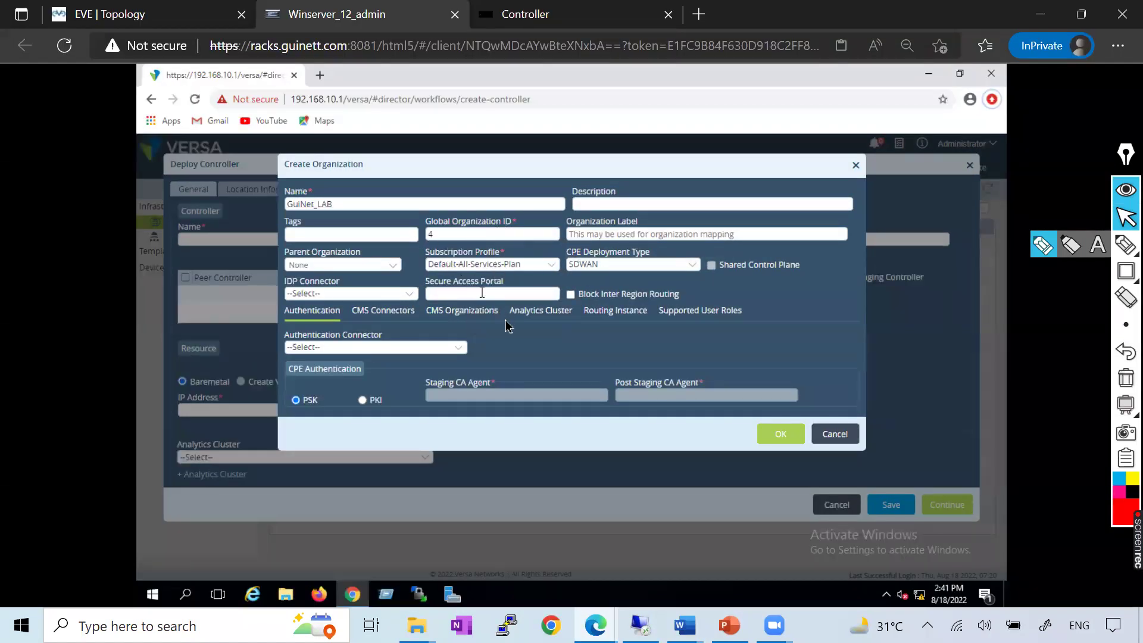
left_click(536, 311)
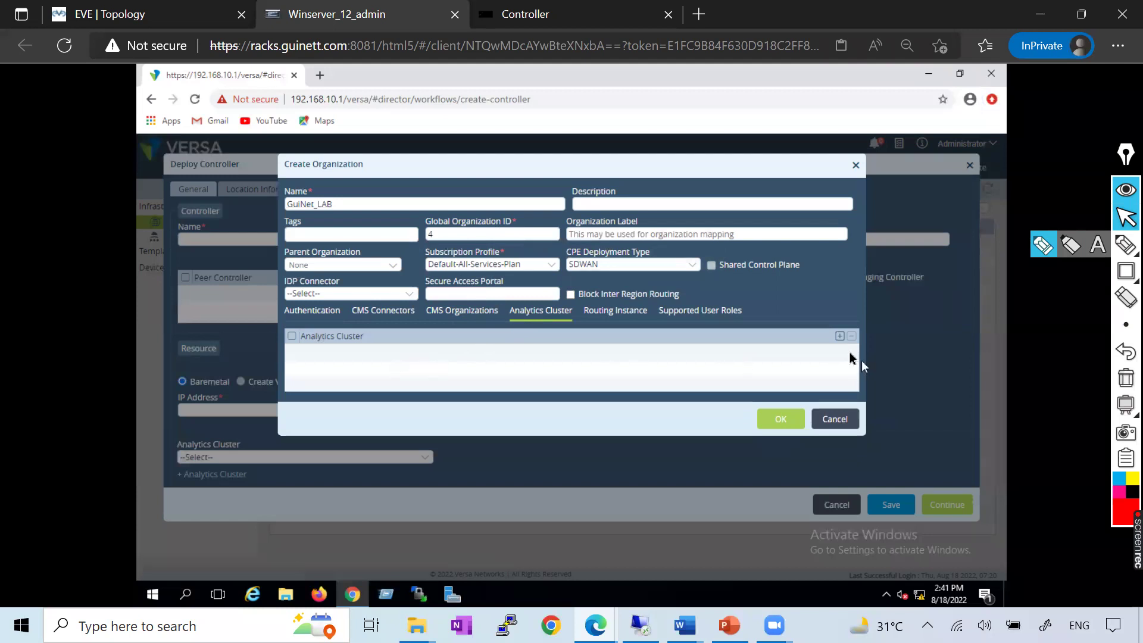
left_click(839, 337)
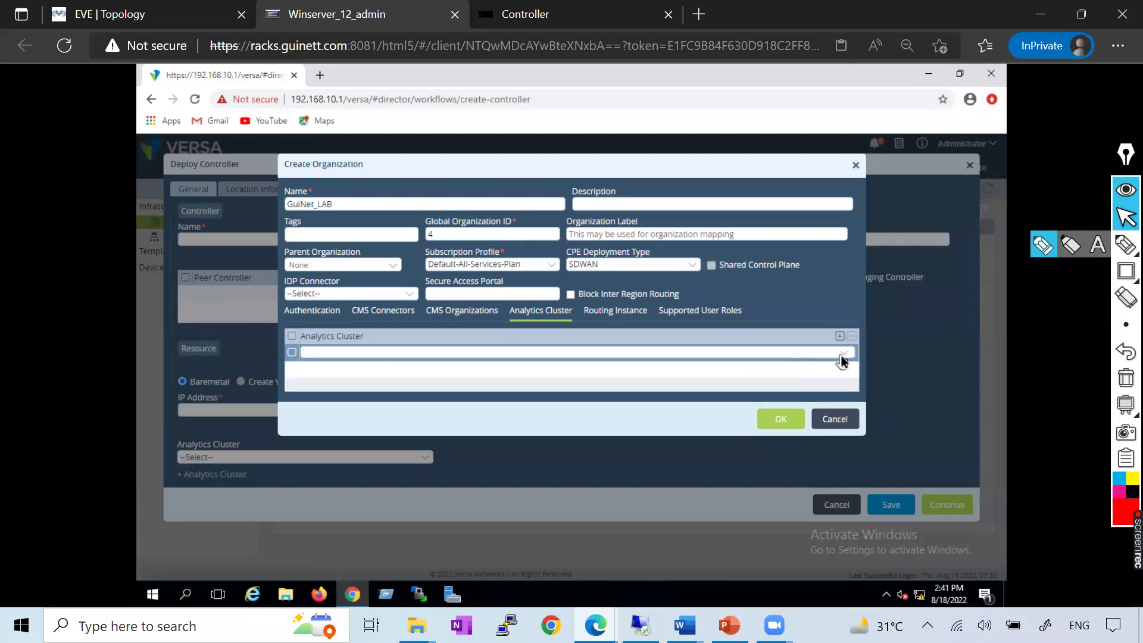
left_click(841, 357)
left_click(335, 370)
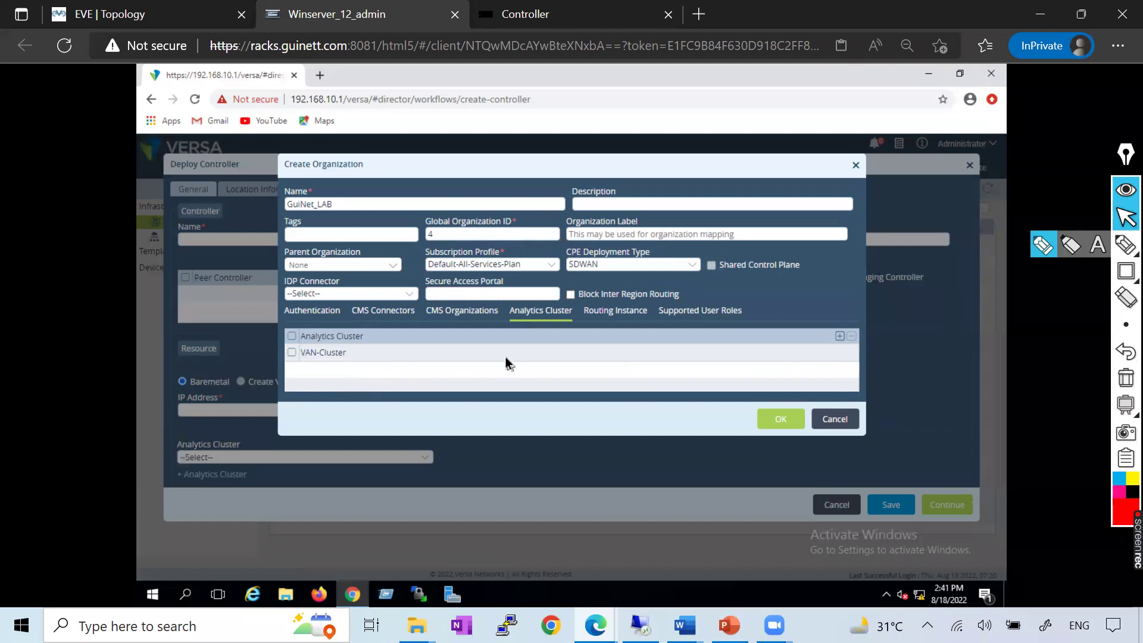
Add all four tenant user roles as supported roles and save the GuiNet_LAB organization
left_click(709, 317)
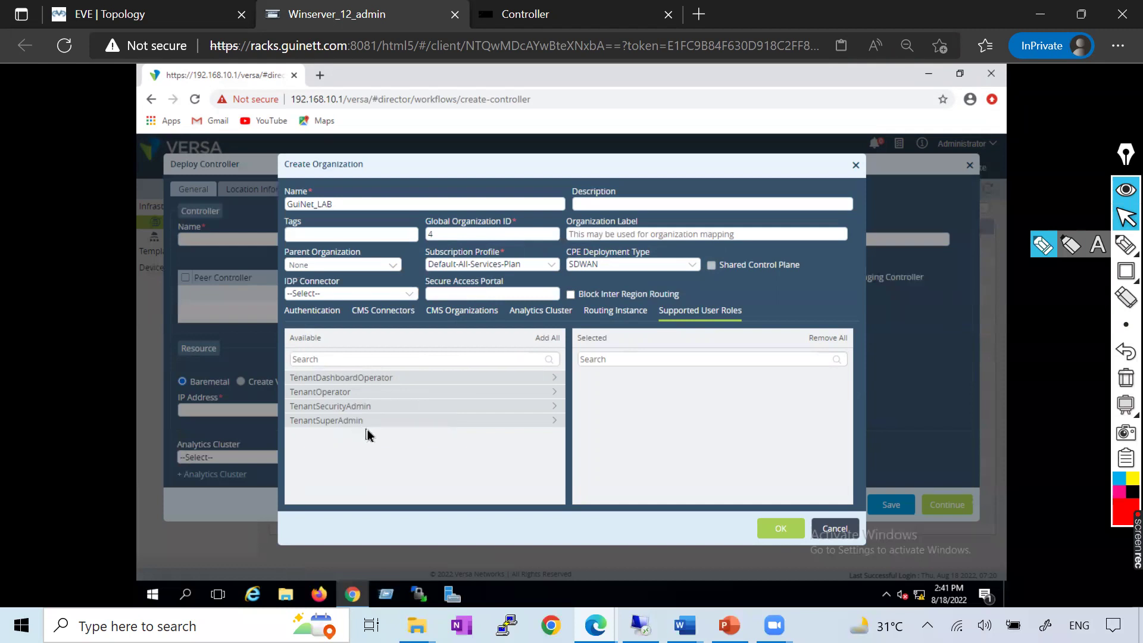
left_click(547, 338)
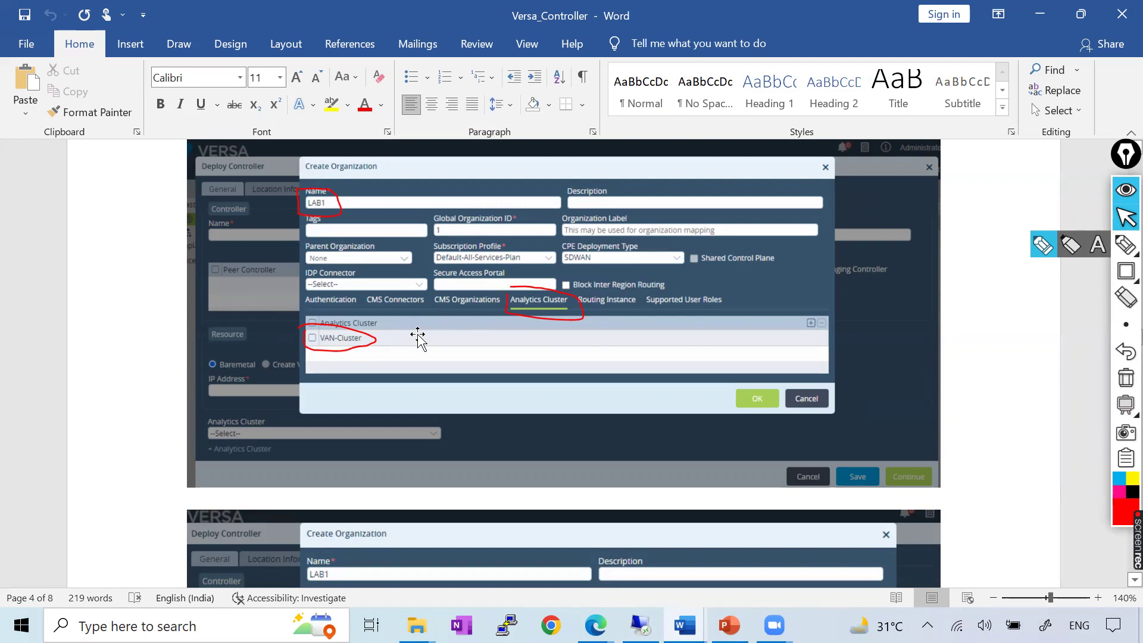
scroll(418, 338, "down", 5)
scroll(651, 485, "down", 10)
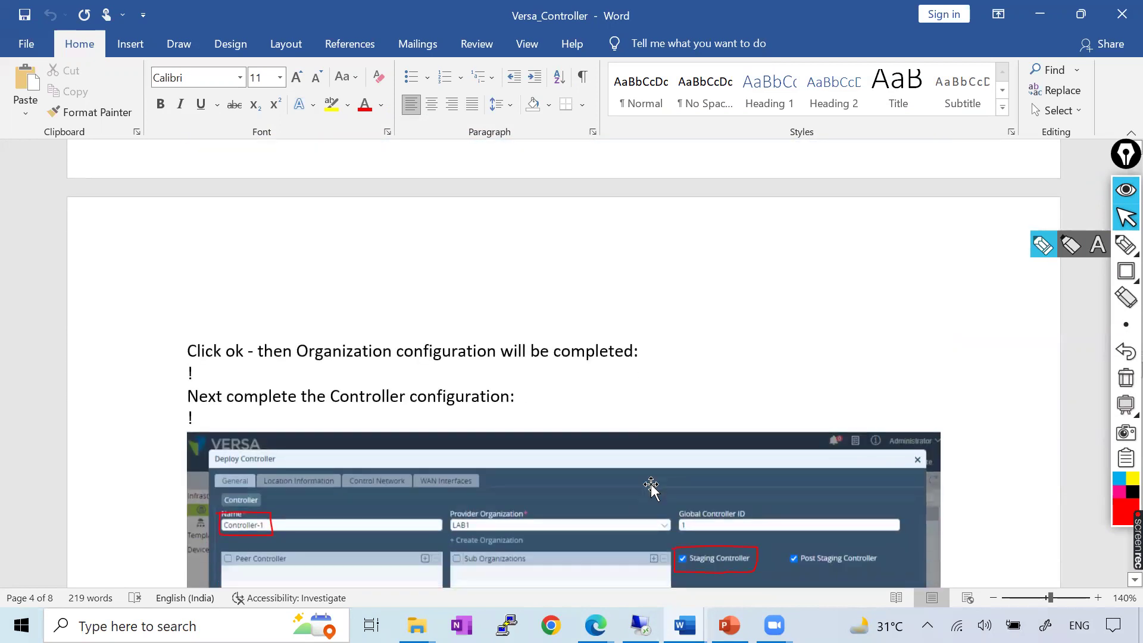
scroll(651, 485, "up", 3)
scroll(651, 485, "down", 1)
scroll(651, 485, "up", 2)
scroll(651, 485, "down", 3)
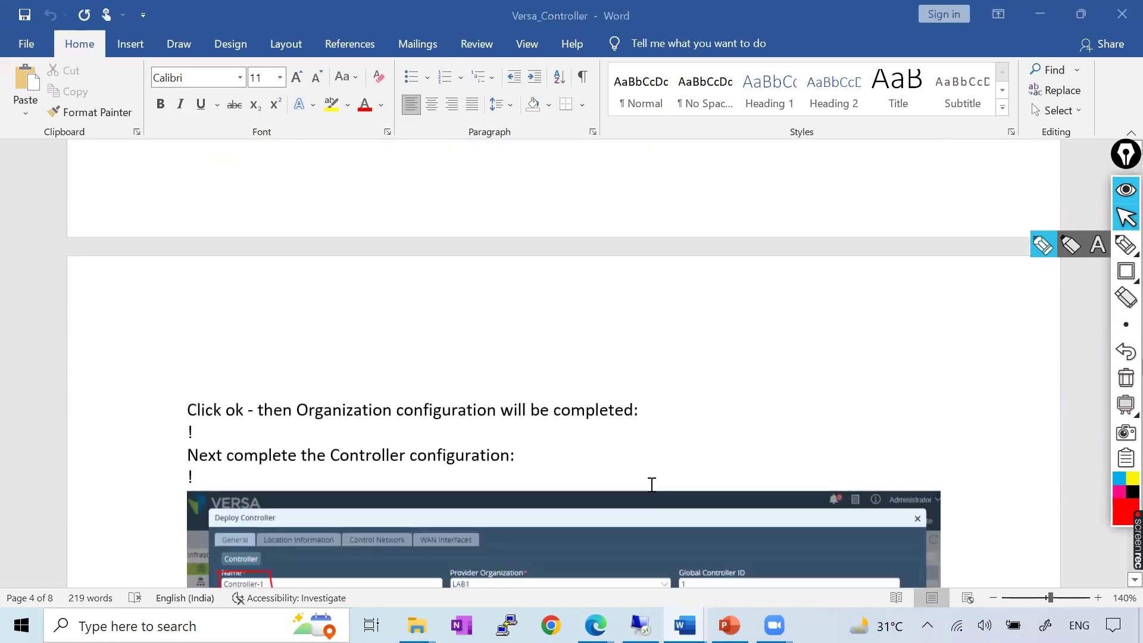
key("alt+Tab")
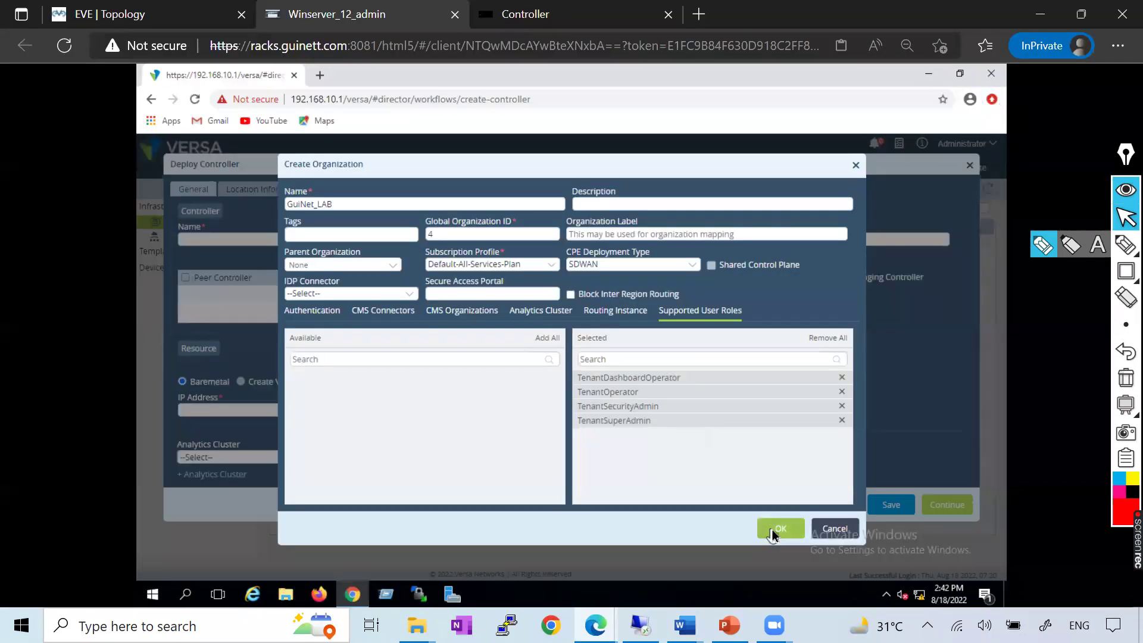
left_click(772, 530)
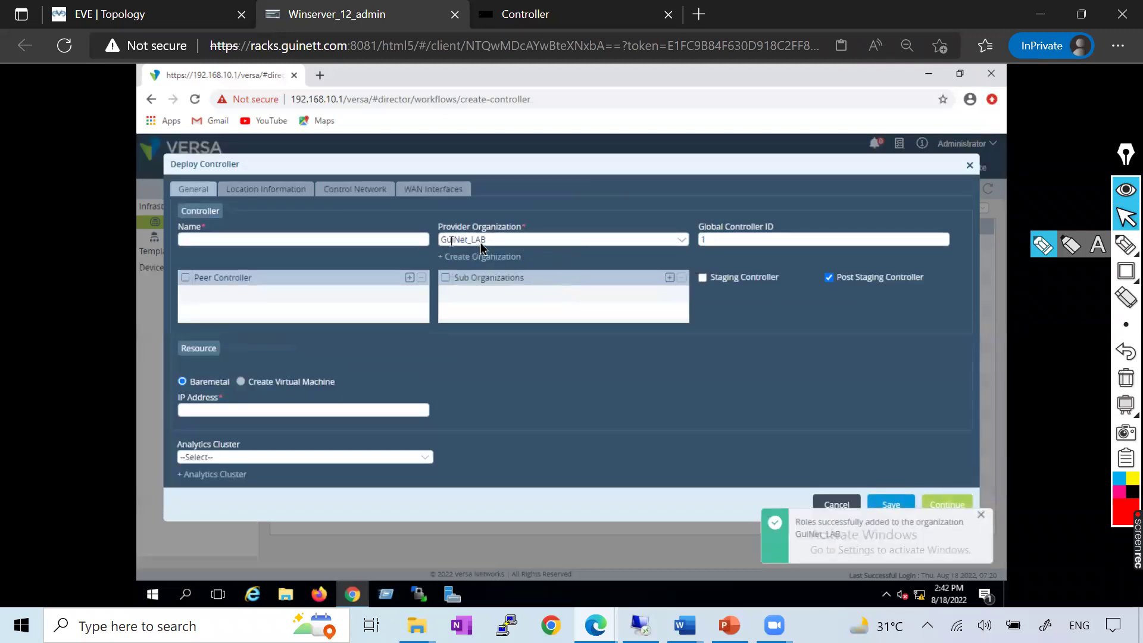
Enter the controller name, settling on Controller-01 after trying Controller-1 and GuiNet-Con
left_click(234, 240)
type("Controller-1")
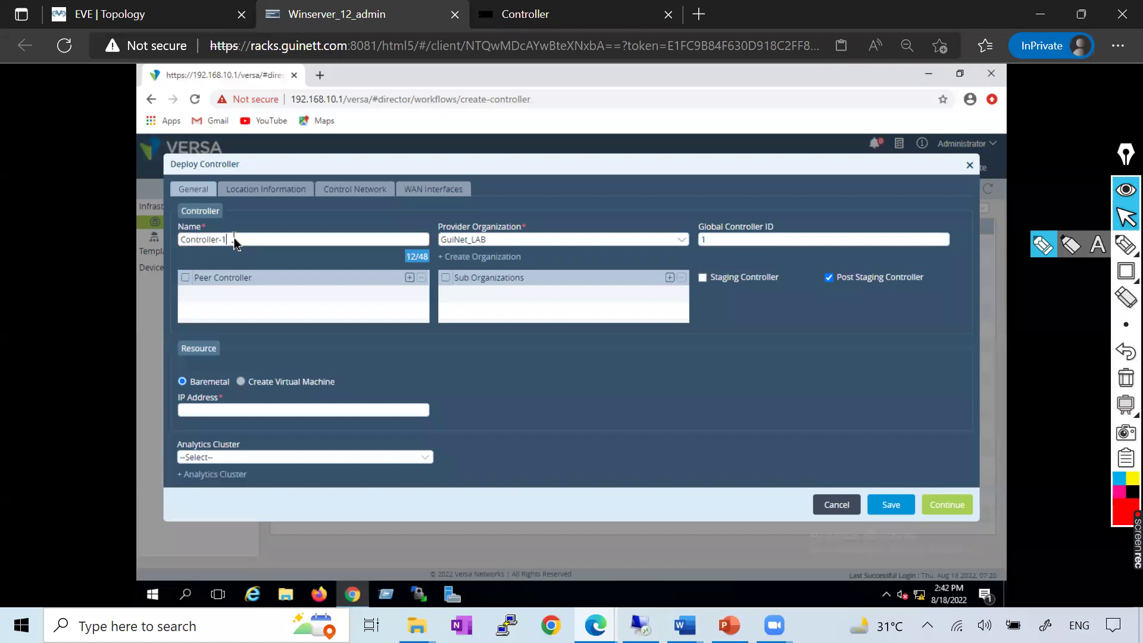
left_click_drag(233, 243, 138, 241)
type("GuiNet-Con")
key("BackSpace")
key("BackSpace")
key("BackSpace")
key("BackSpace")
key("BackSpace")
key("BackSpace")
key("BackSpace")
key("BackSpace")
key("BackSpace")
key("BackSpace")
key("BackSpace")
key("BackSpace")
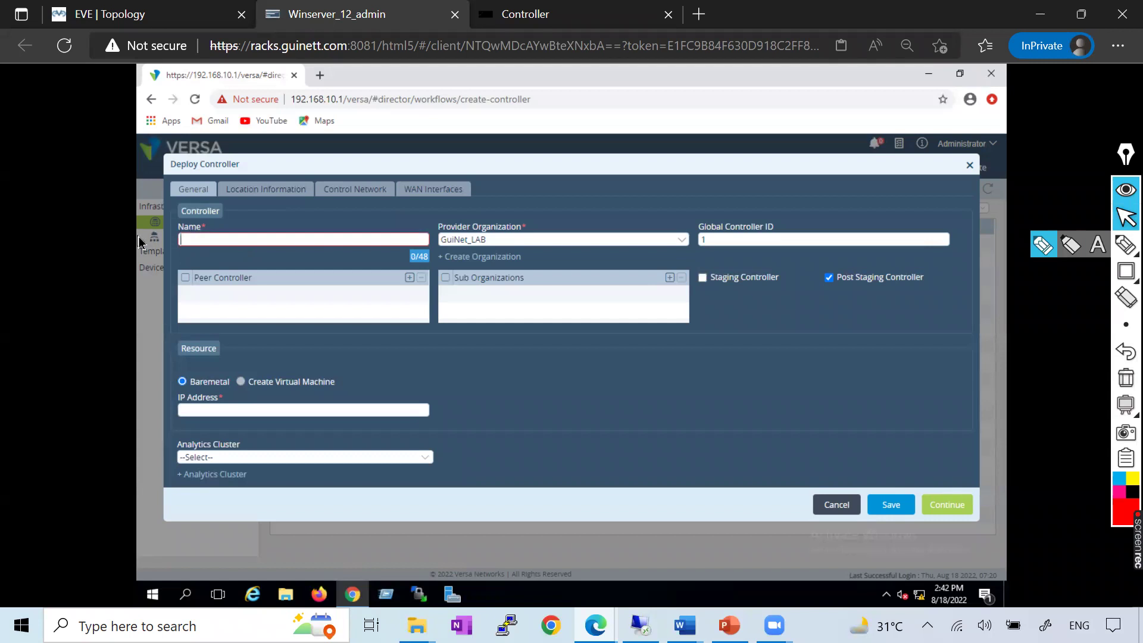
type("Controller-")
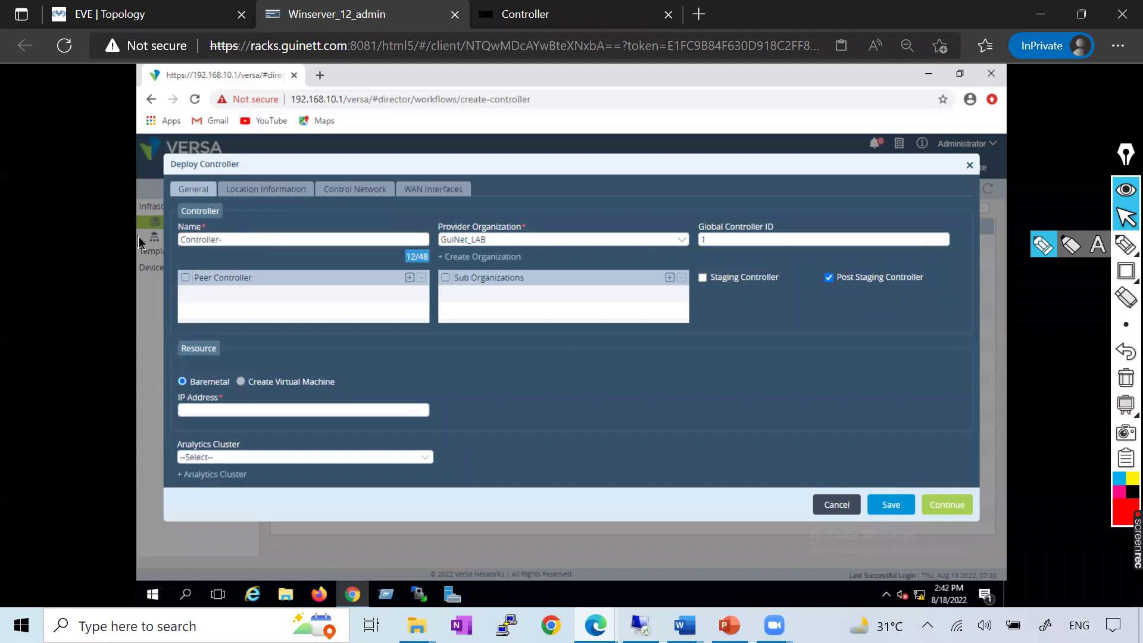
type("01")
left_click(685, 625)
scroll(426, 403, "down", 5)
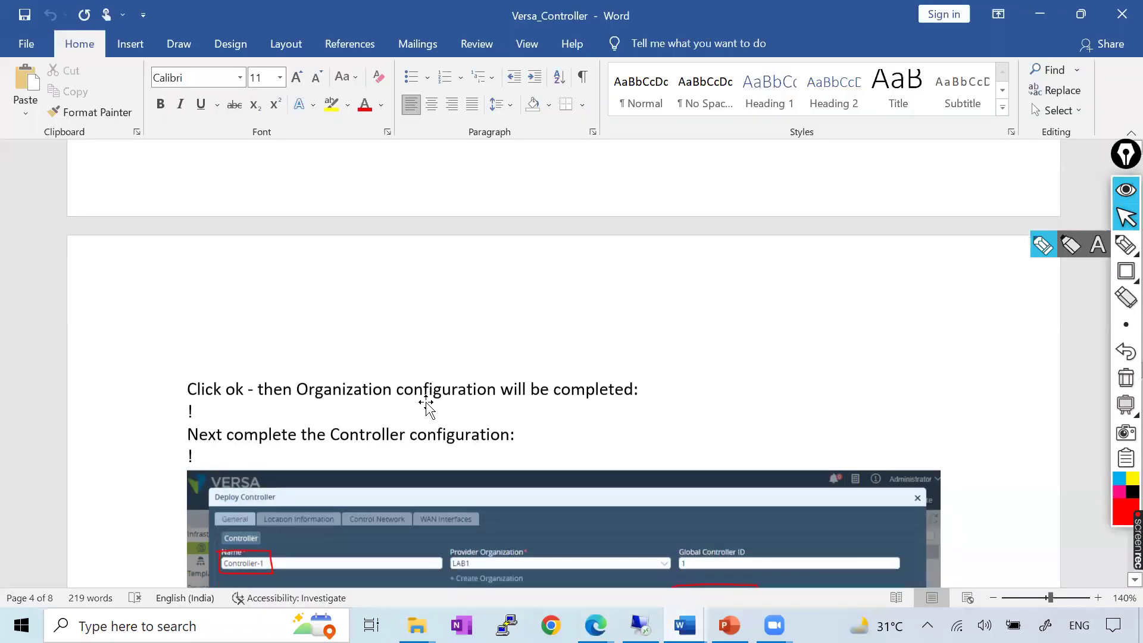
scroll(386, 386, "down", 1)
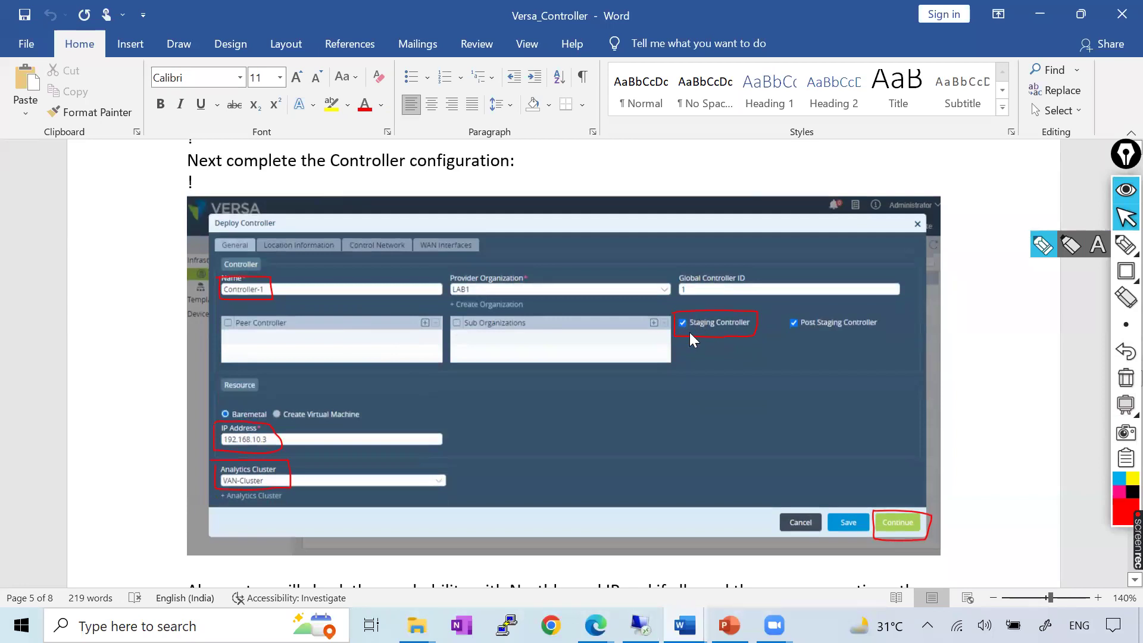
key("alt+Tab")
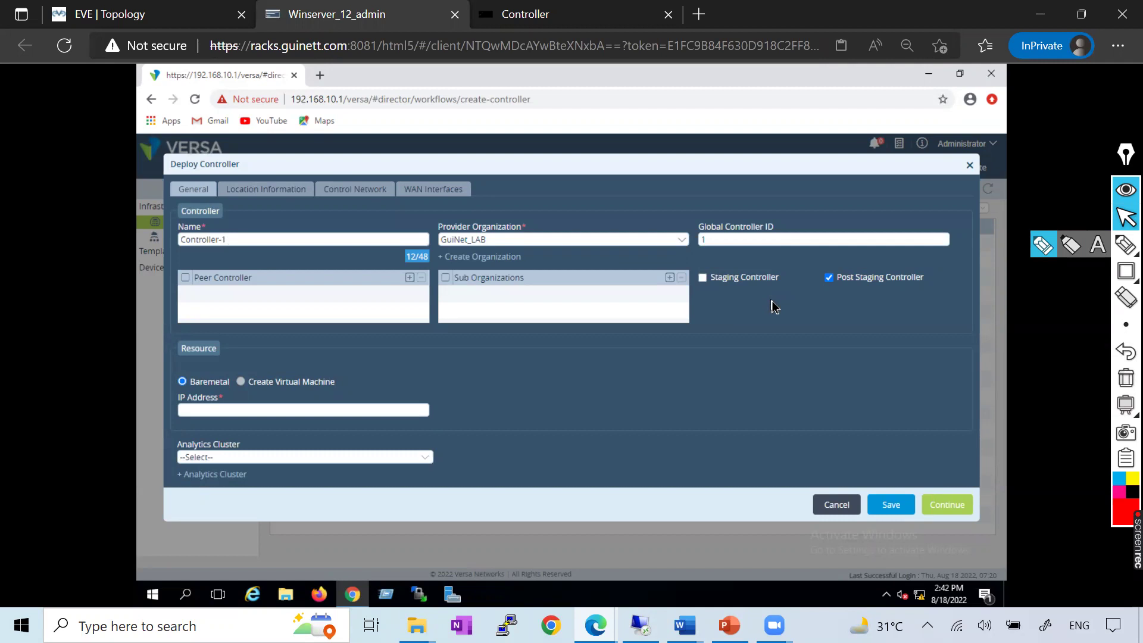
Mark the controller as a staging controller, checking the notes and lab topology
left_click(703, 278)
key("alt+Tab")
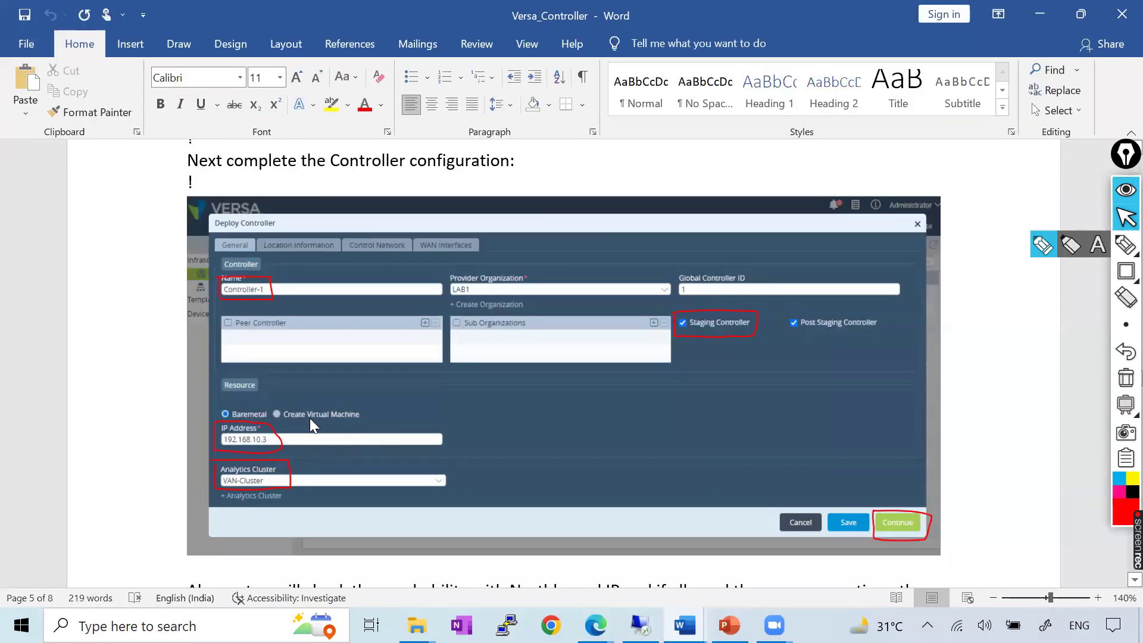
key("alt+Tab")
key("ctrl+shift+Tab")
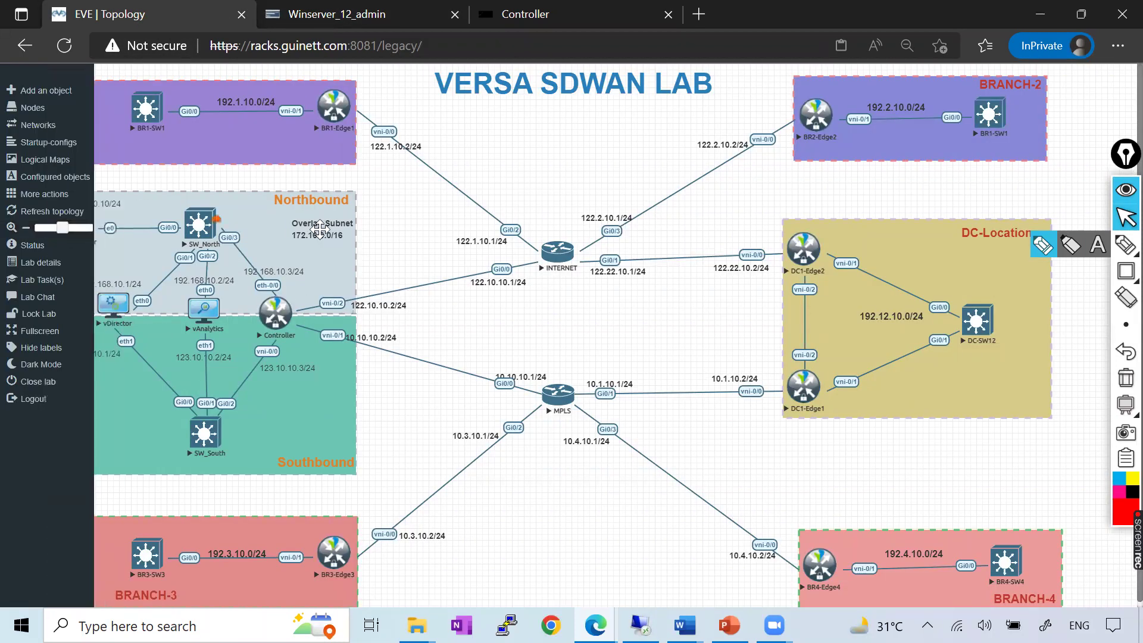
key("alt+Tab")
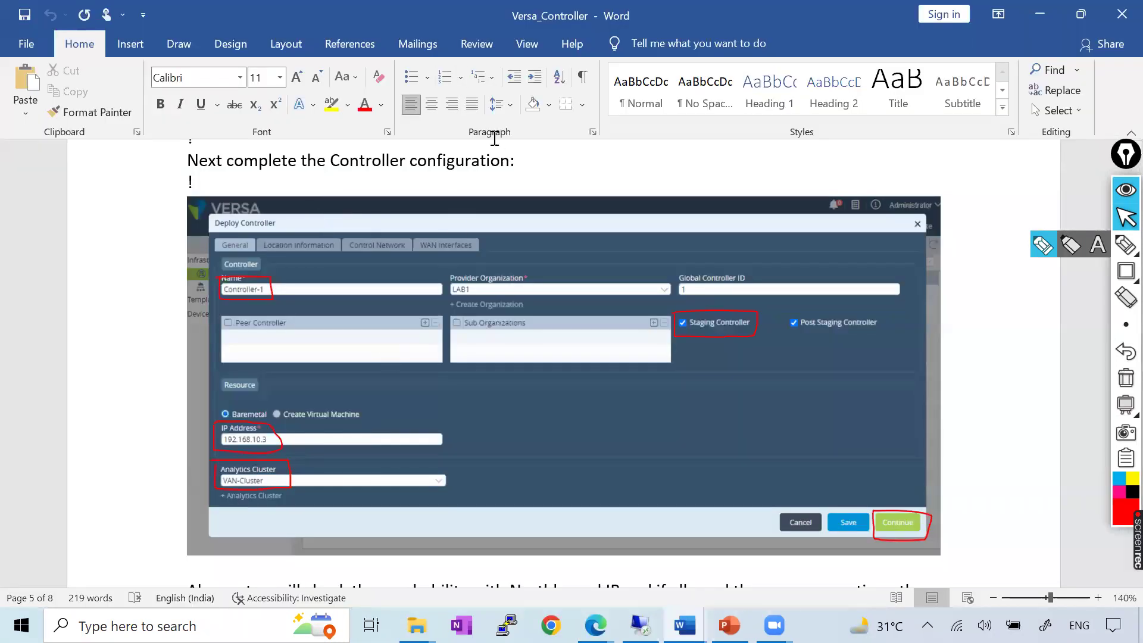
key("alt+Tab")
left_click(378, 25)
Set the controller IP address to 192.168.10.3, correcting a mistaken 192.168.10.7
left_click(224, 410)
type("192.168.10.3")
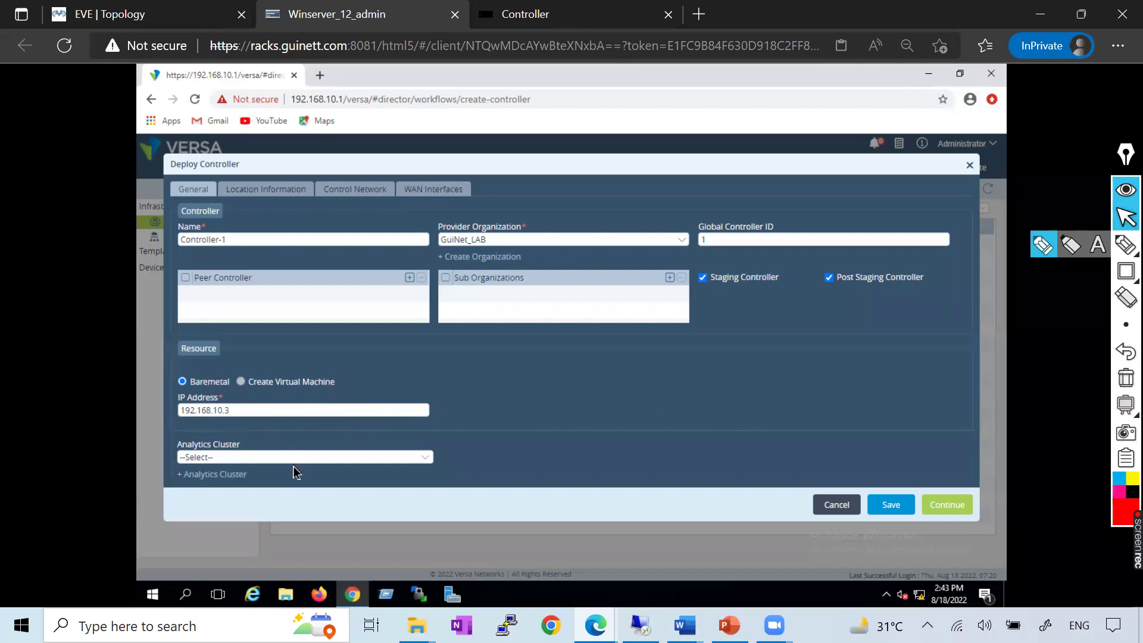
left_click(246, 411)
type("7")
left_click(333, 447)
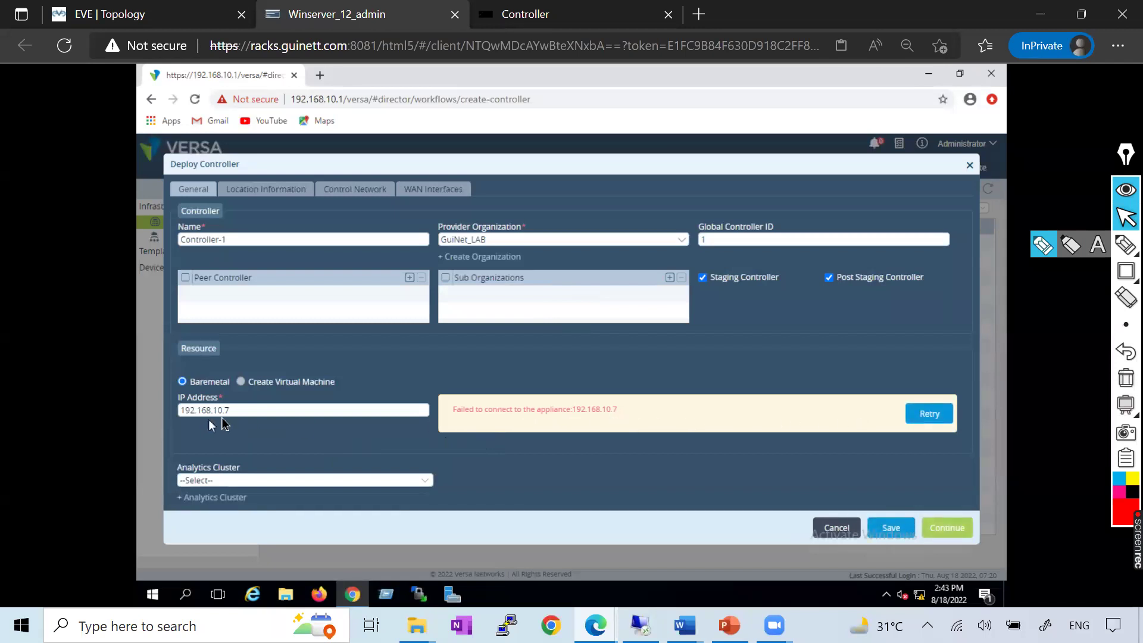
type("3")
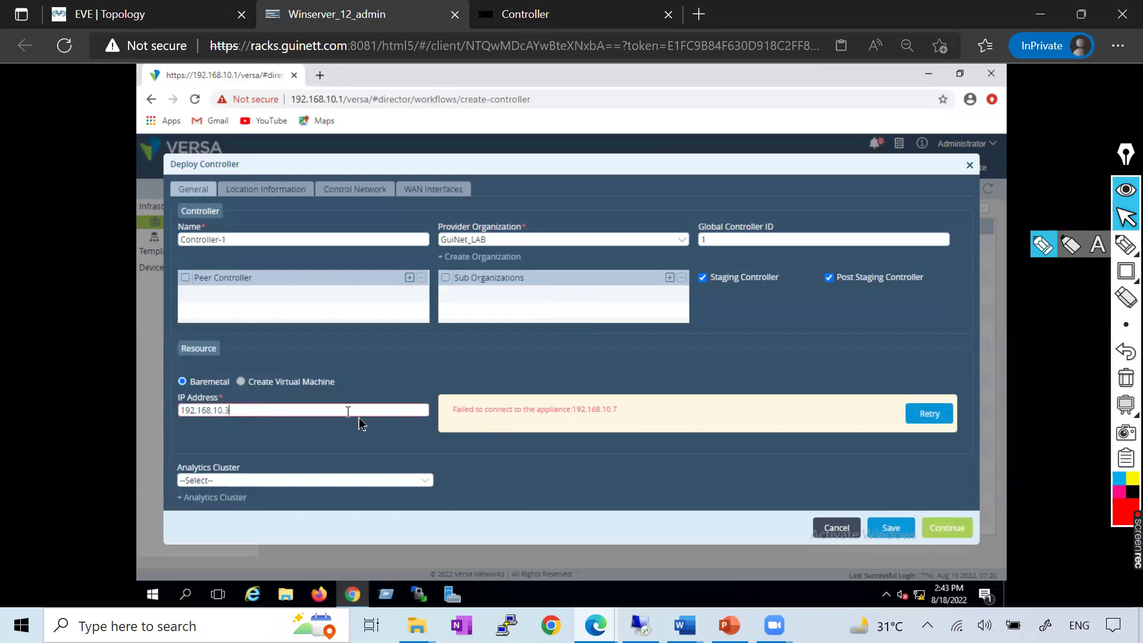
left_click(328, 443)
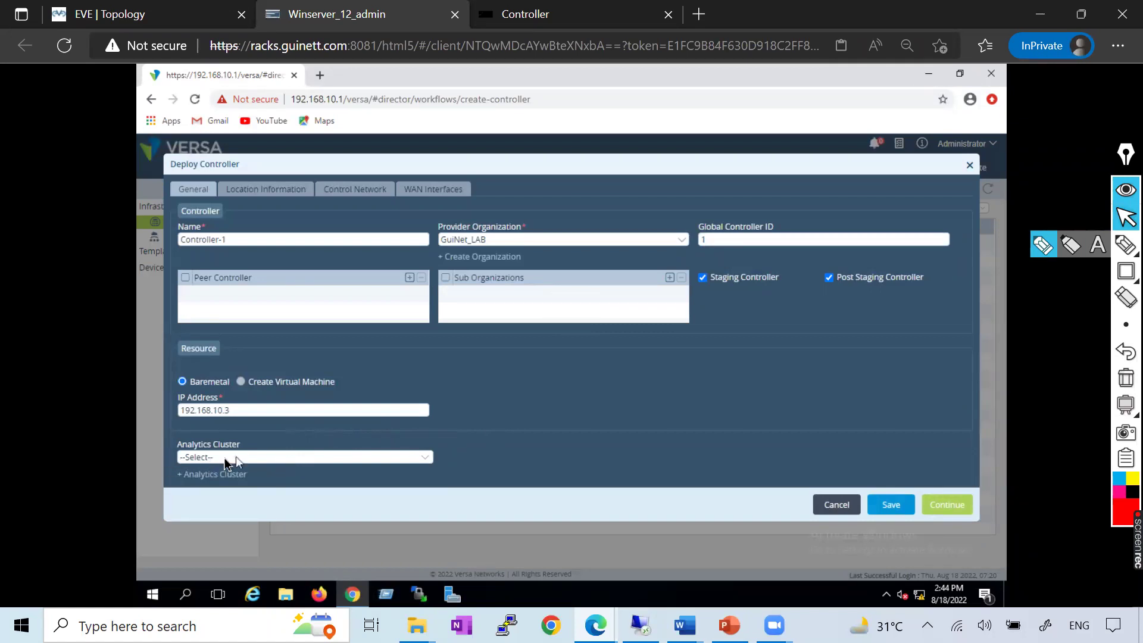
Choose VAN-Cluster as the analytics cluster and continue to Location Information
left_click(259, 458)
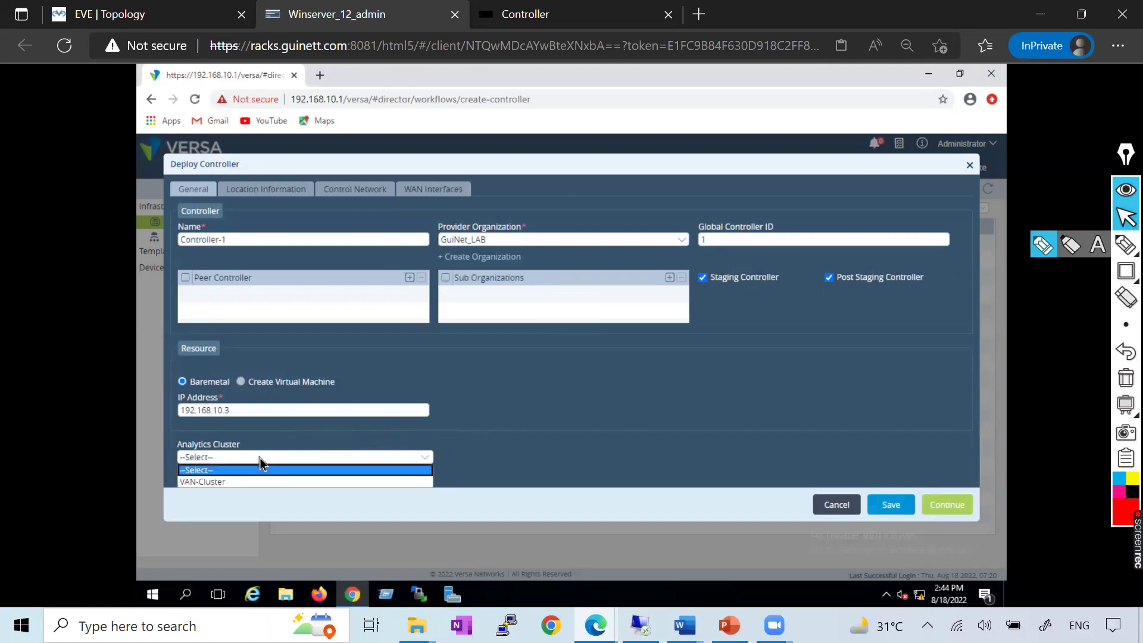
left_click(218, 491)
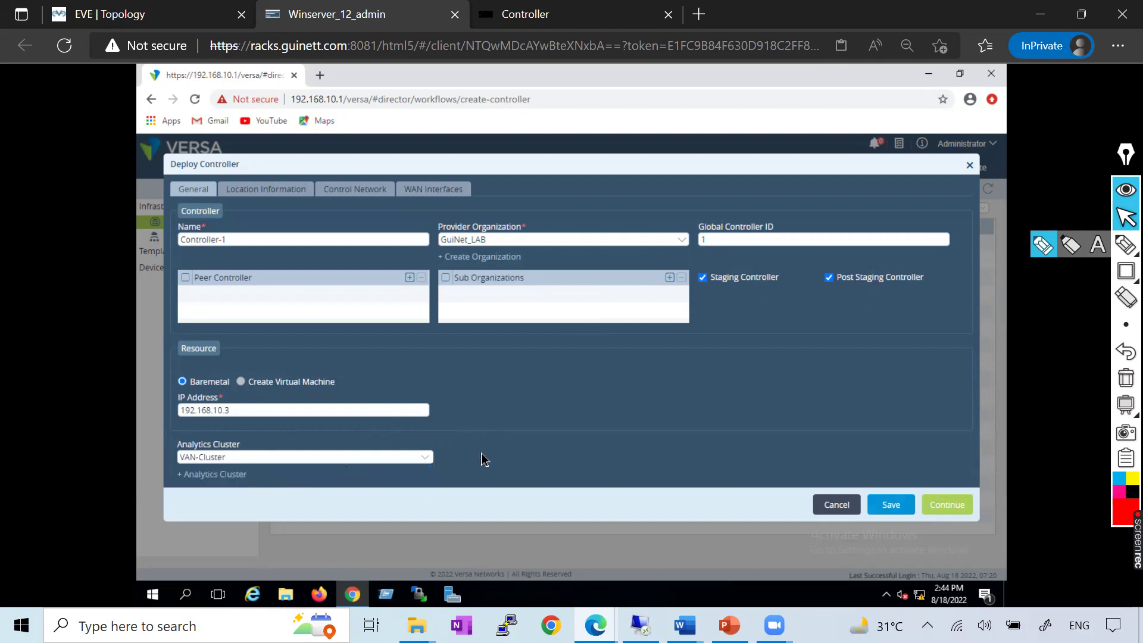
key("alt+Tab")
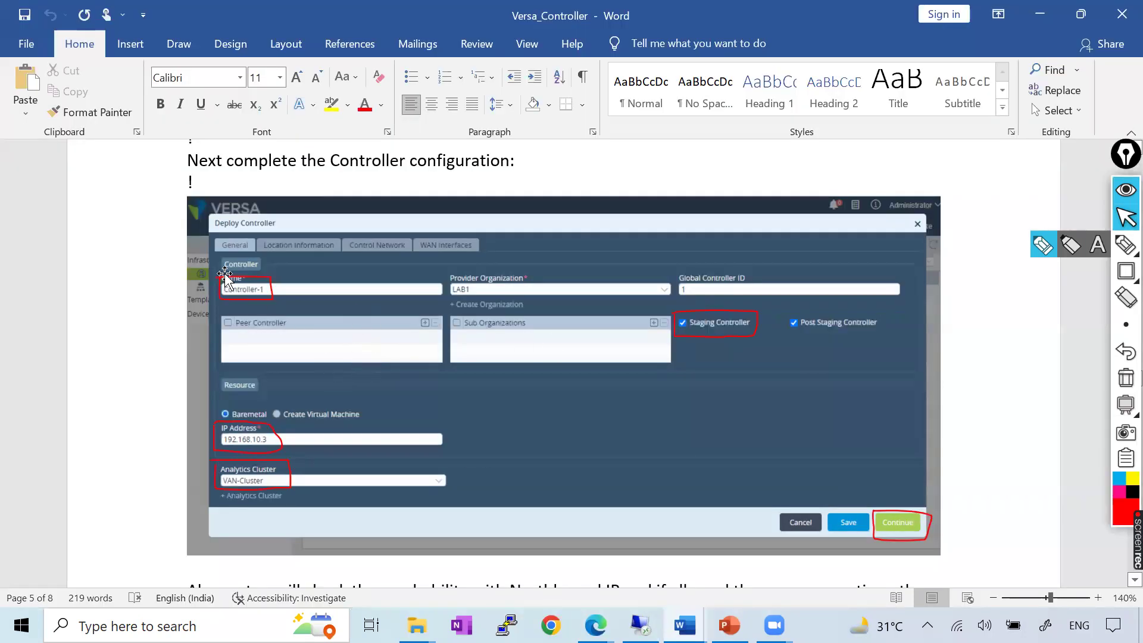
scroll(217, 292, "down", 9)
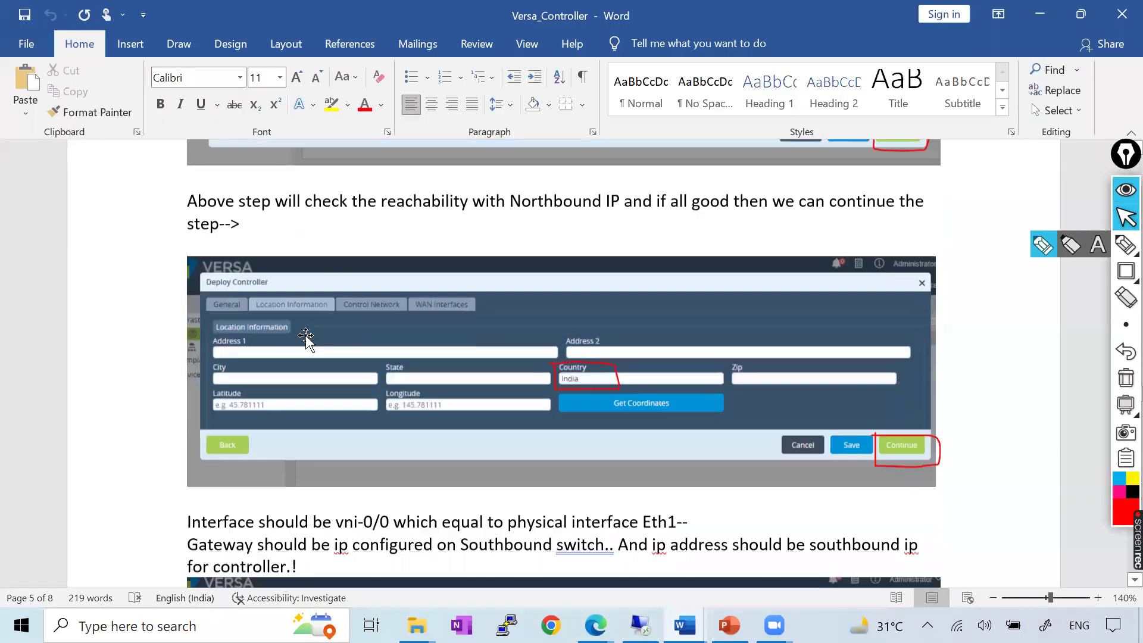
key("alt+Tab")
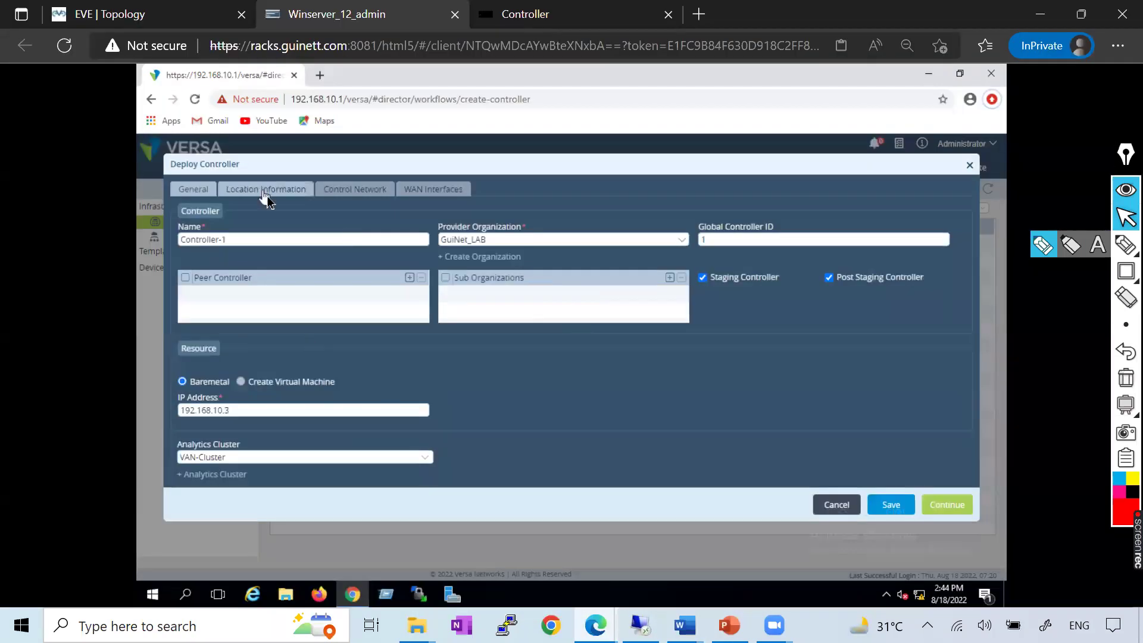
left_click(945, 506)
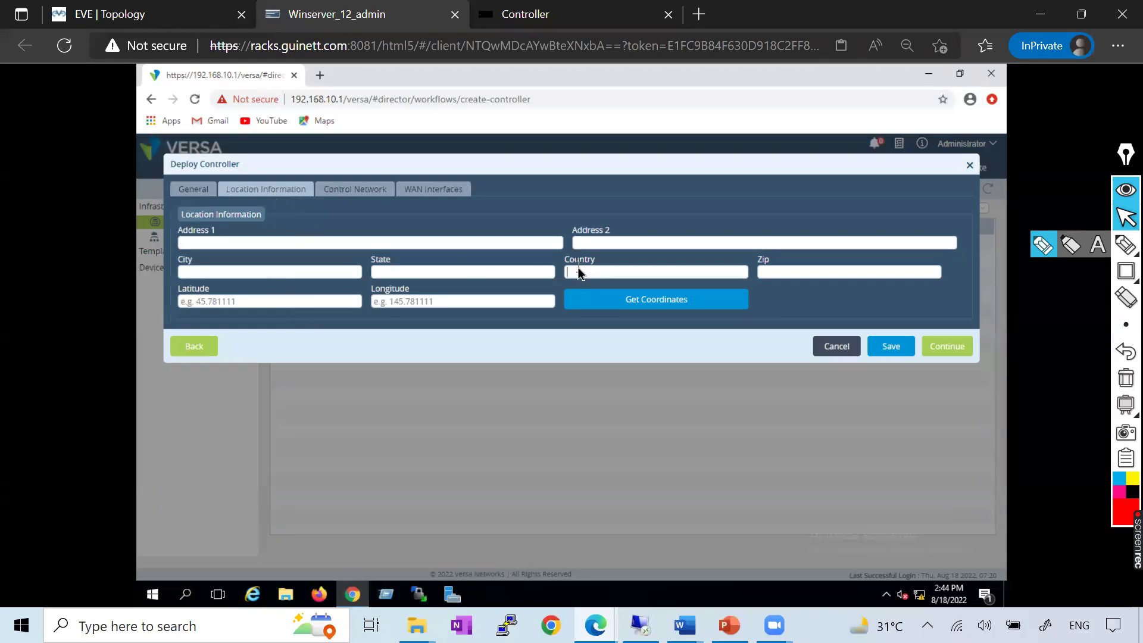
Enter country India, state New Delhi, city Delhi, zip 110046, and continue to Control Network
left_click(578, 271)
type("India")
left_click(385, 273)
type("New Delhi")
left_click(274, 271)
type("Delhi")
left_click(816, 273)
type("1100046")
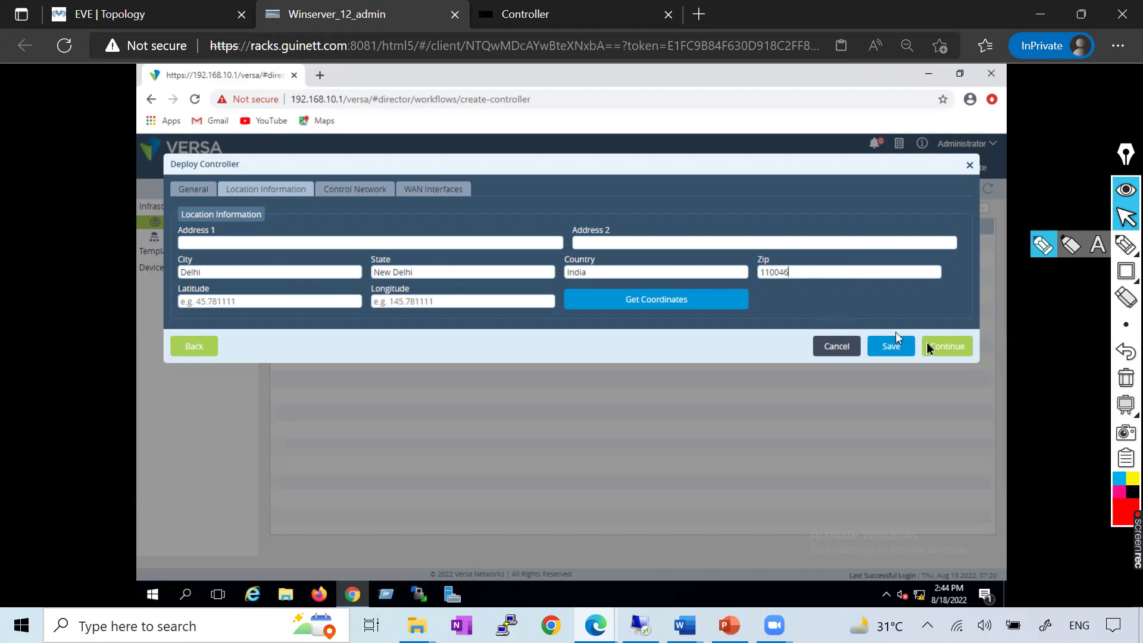
left_click(951, 348)
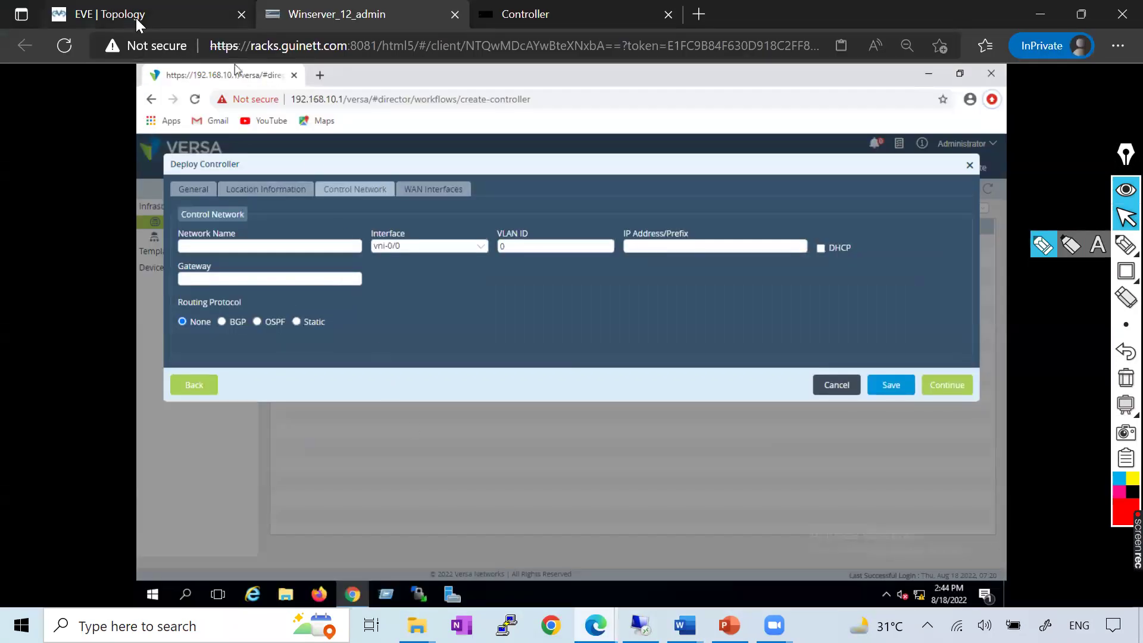
left_click(98, 14)
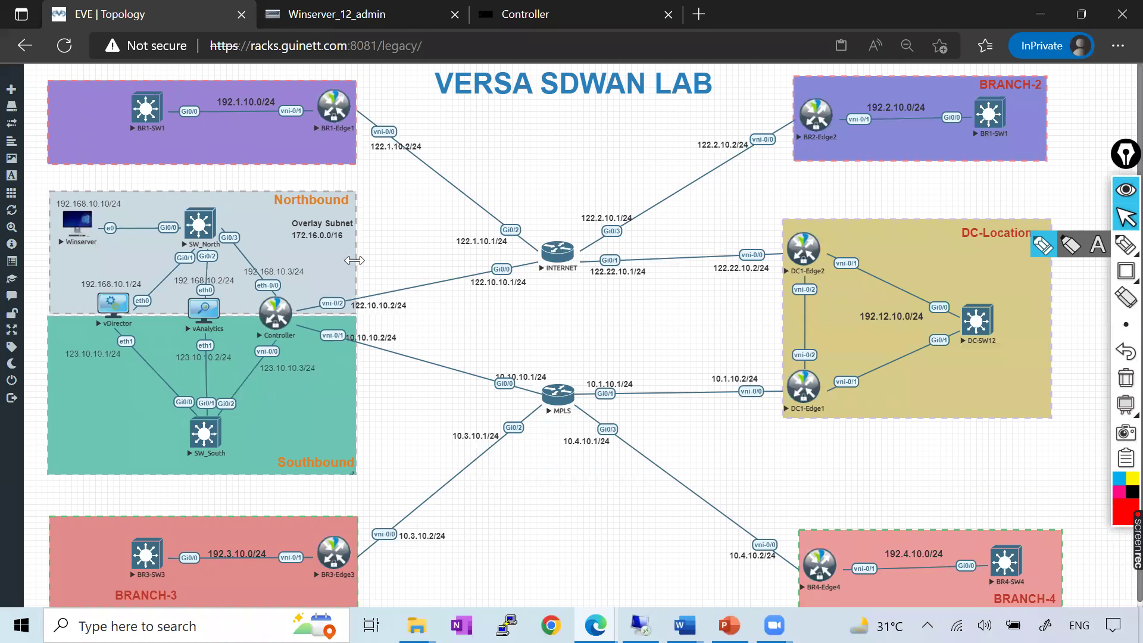
Return to Versa Director and check the Versa_Controller notes for the control network settings
left_click(366, 17)
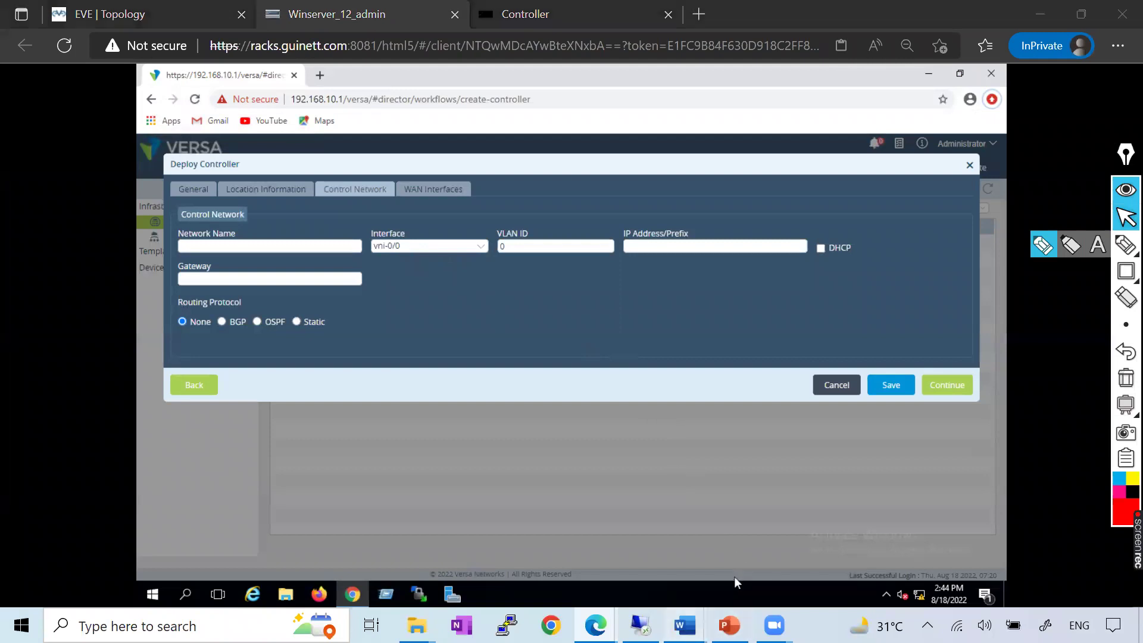
mouse_move(684, 624)
left_click(862, 539)
scroll(484, 315, "down", 8)
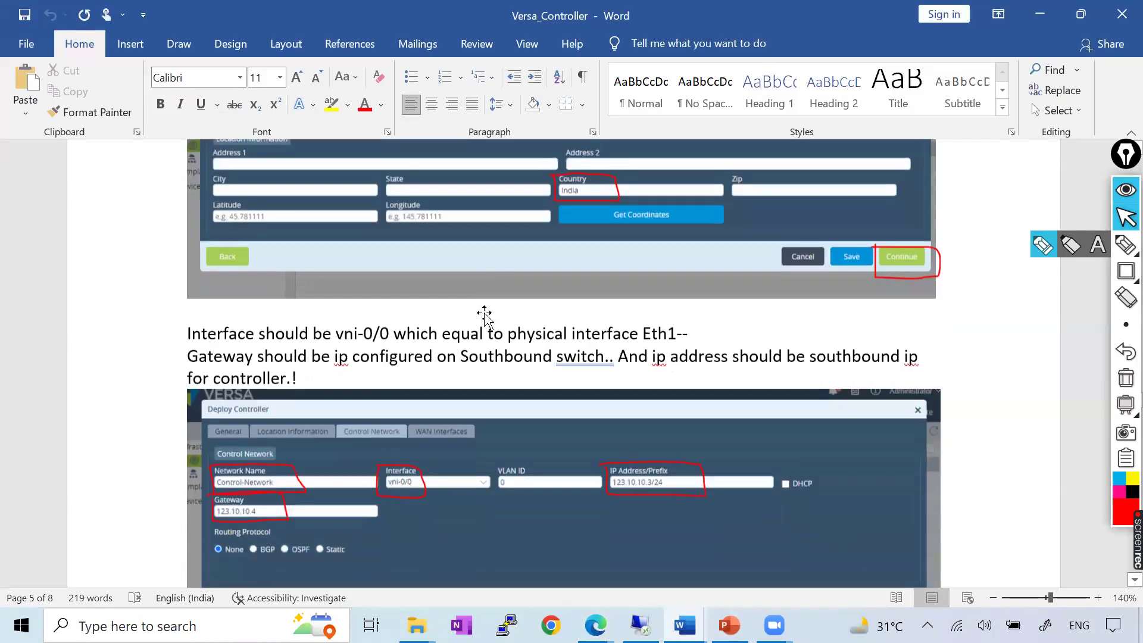
key("alt+Tab")
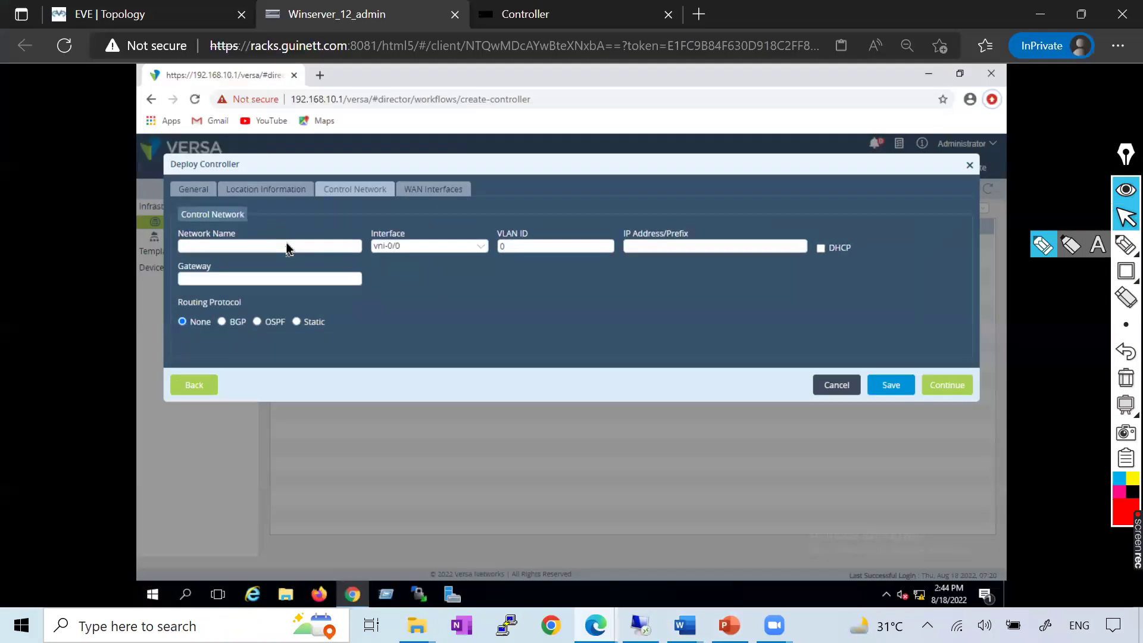
key("alt+Tab")
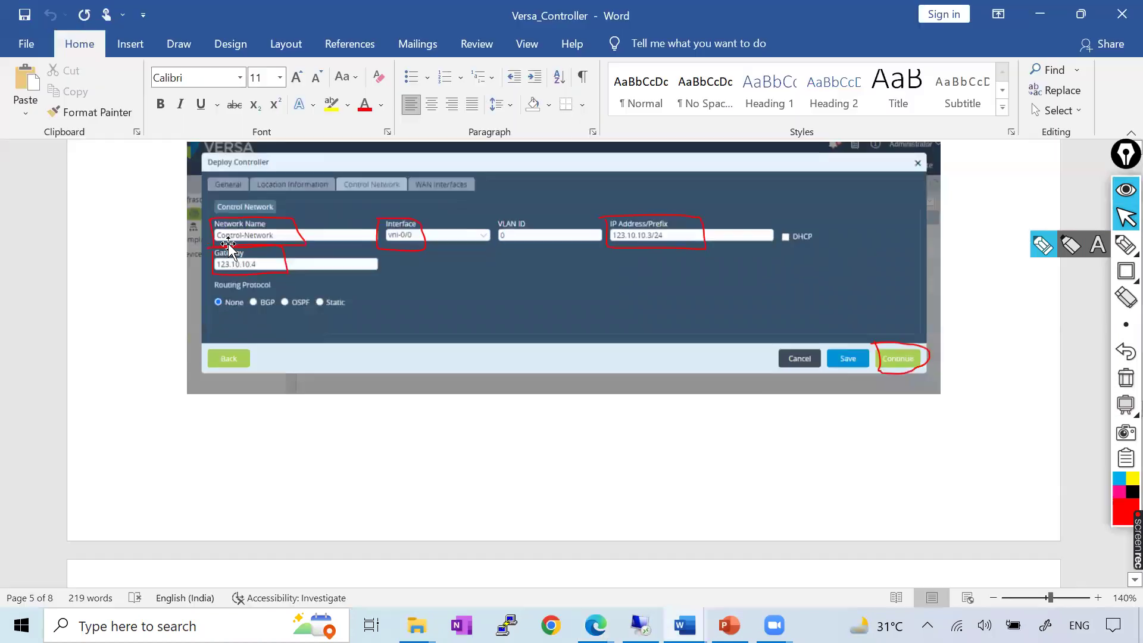
key("alt+Tab")
Name the control network Control-Network
left_click(265, 247)
type("Conyt")
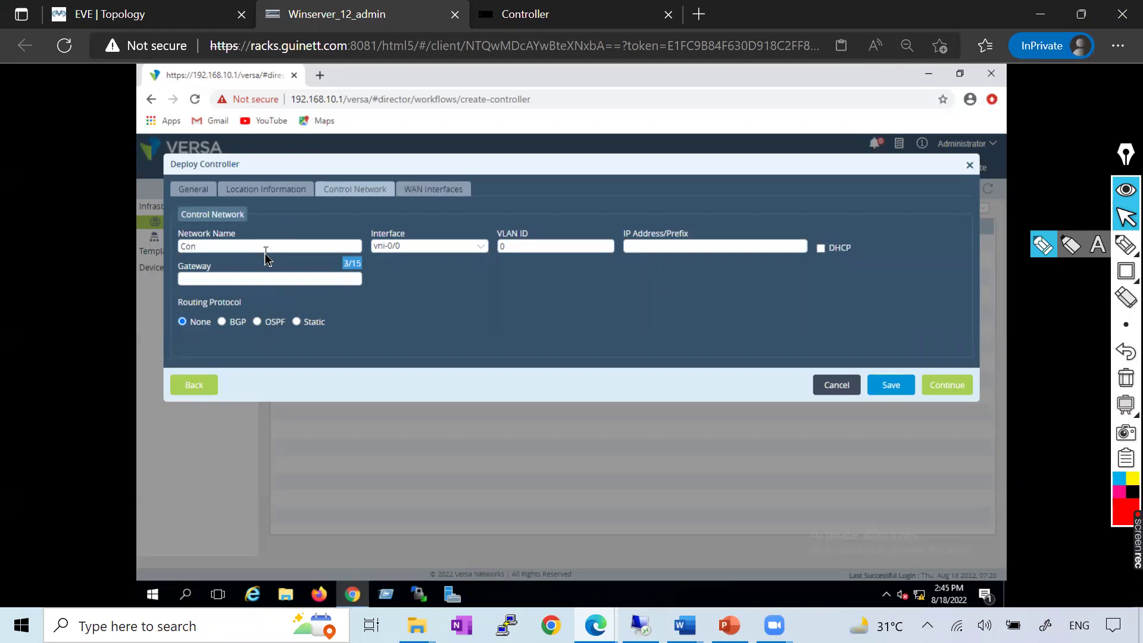
type("ro")
type("twor")
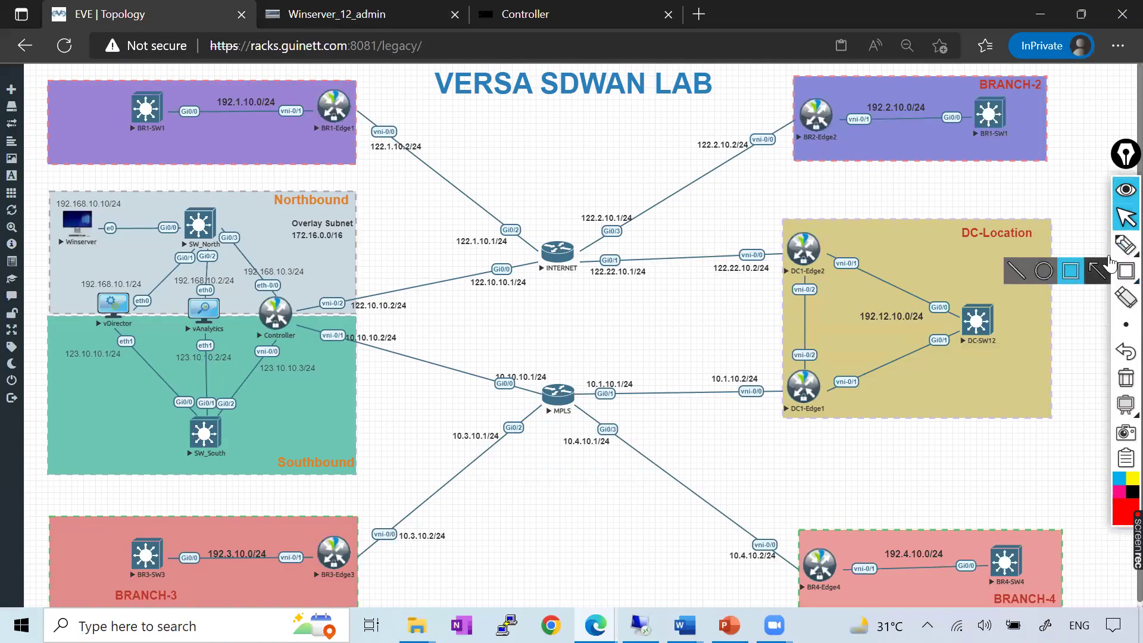
left_click(1042, 247)
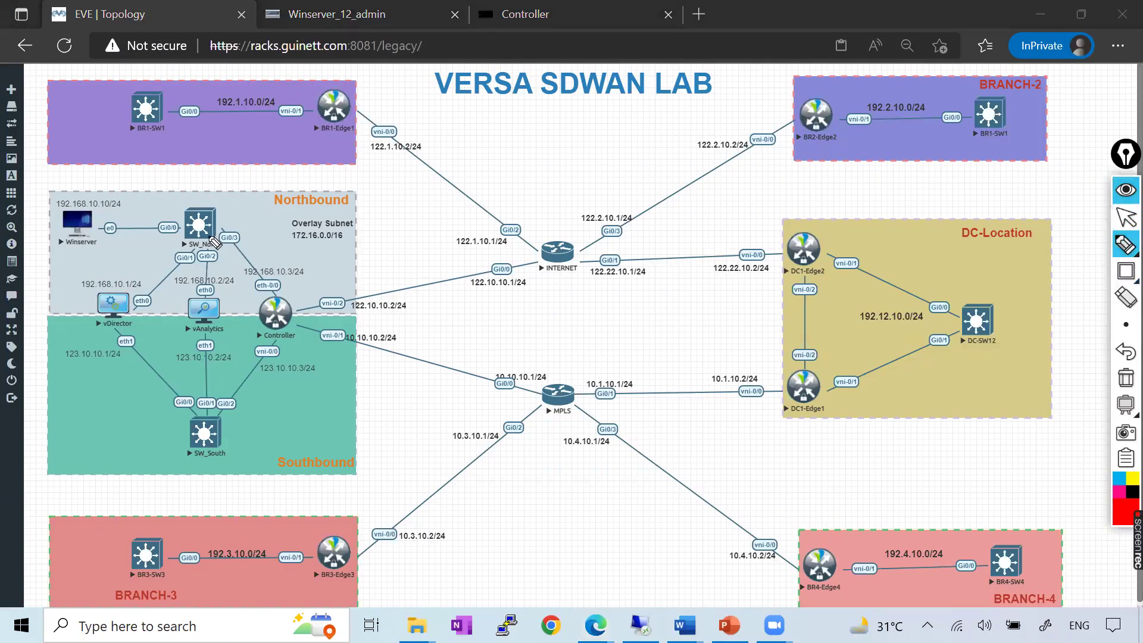
left_click_drag(211, 226, 275, 304)
left_click_drag(288, 326, 216, 415)
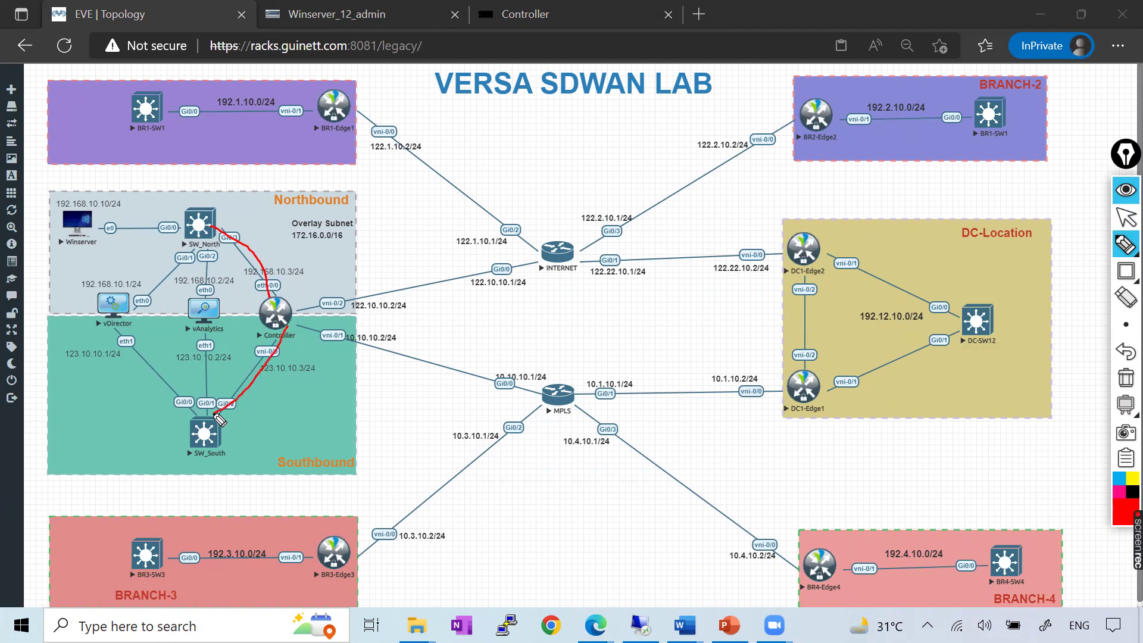
left_click(1124, 377)
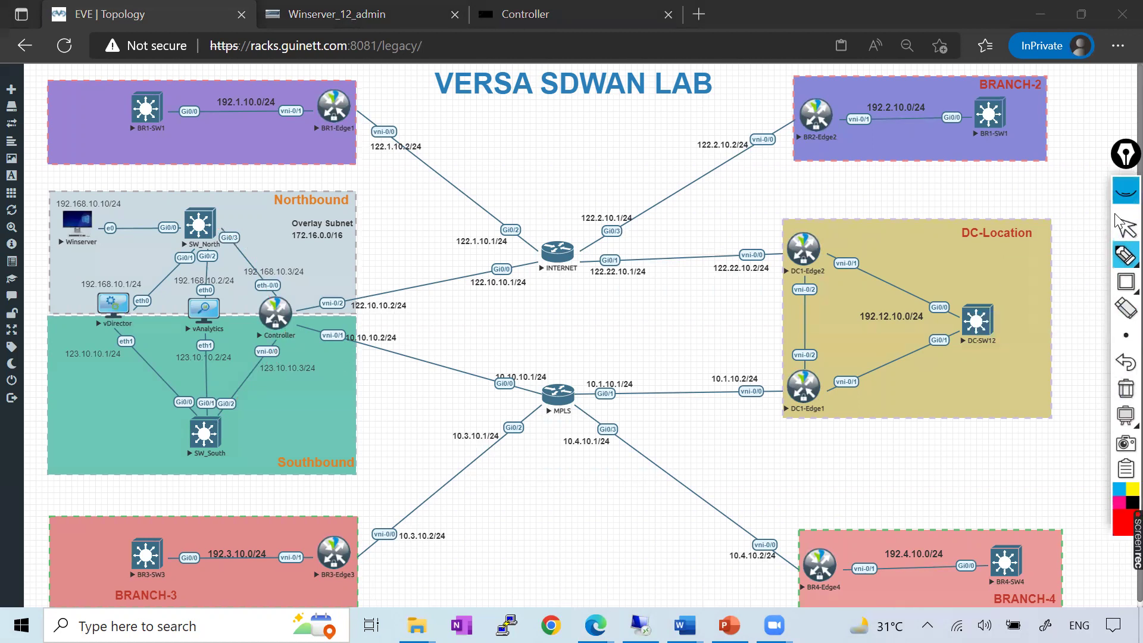
left_click(1123, 221)
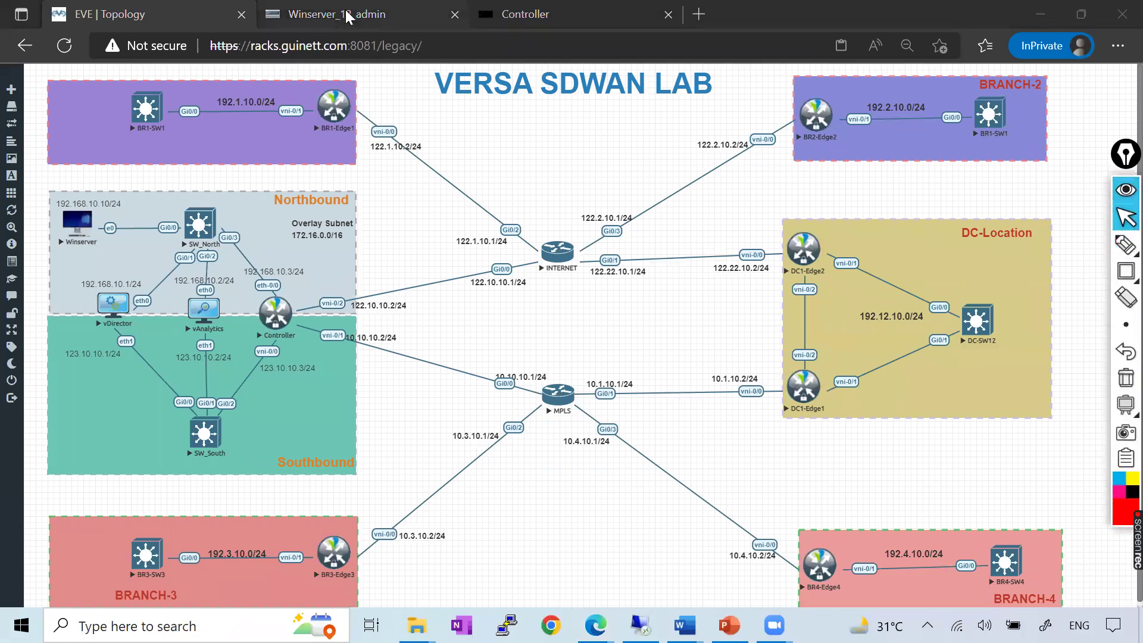
left_click(349, 17)
left_click(656, 246)
type("123.10.0.3/24")
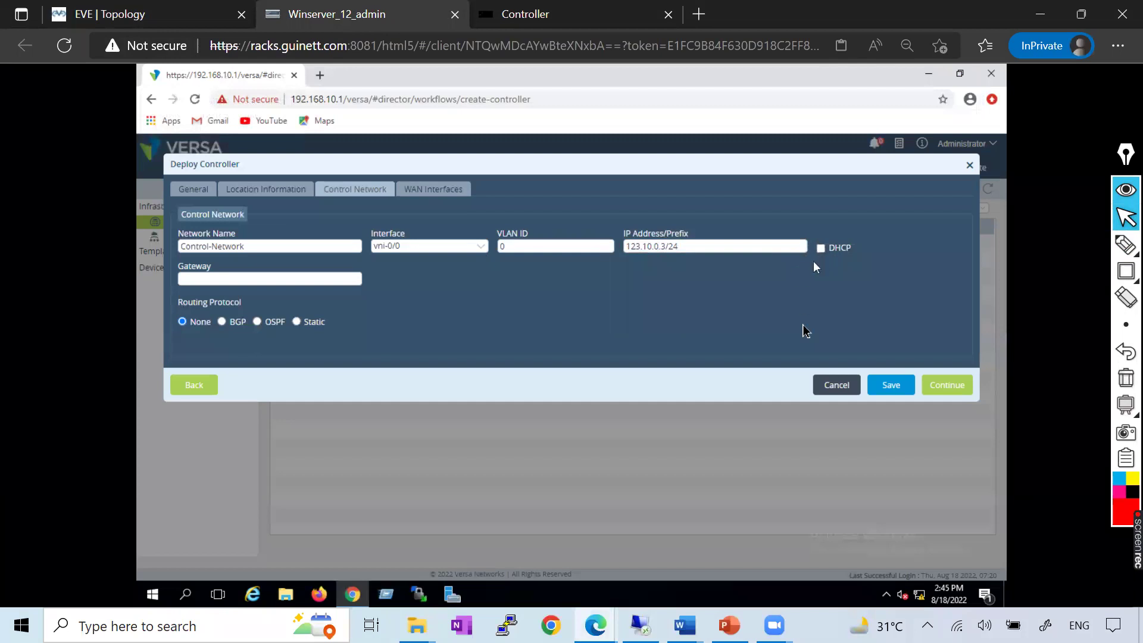
Compare the control network form against the Versa_Controller notes, then bring up the EVE lab topology
mouse_move(685, 625)
left_click(875, 541)
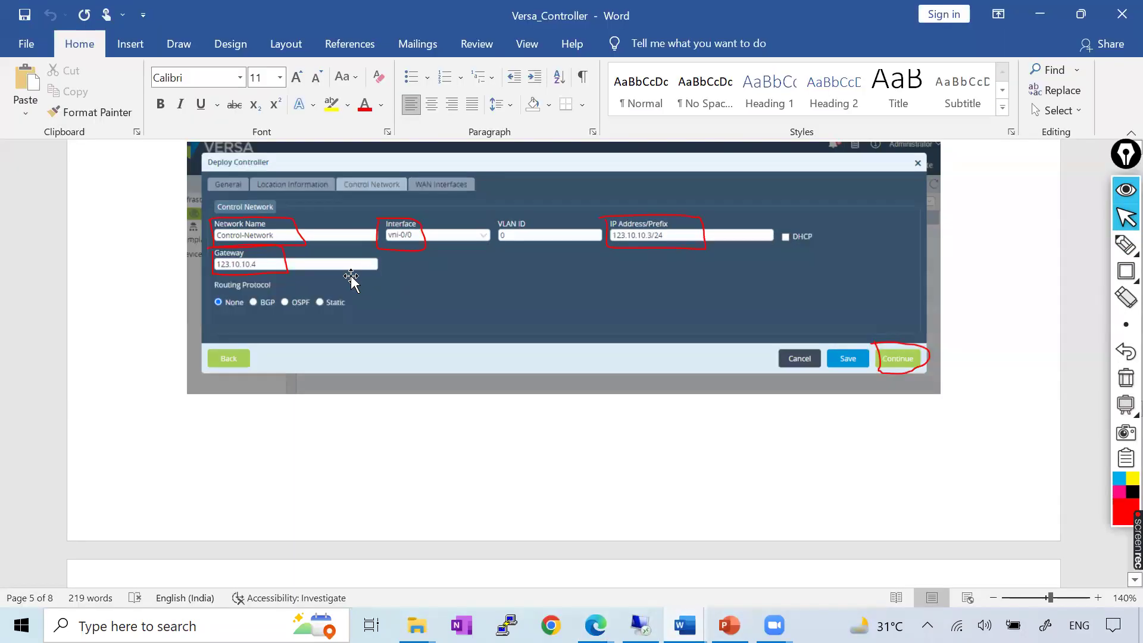
key("alt+Tab")
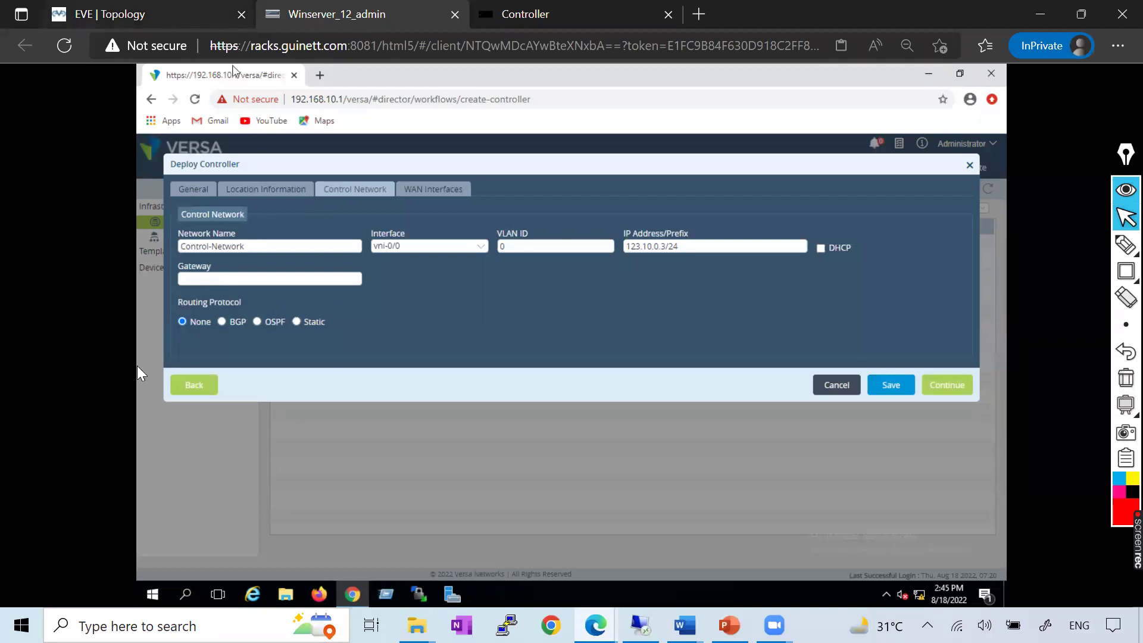
key("ctrl+shift+Tab")
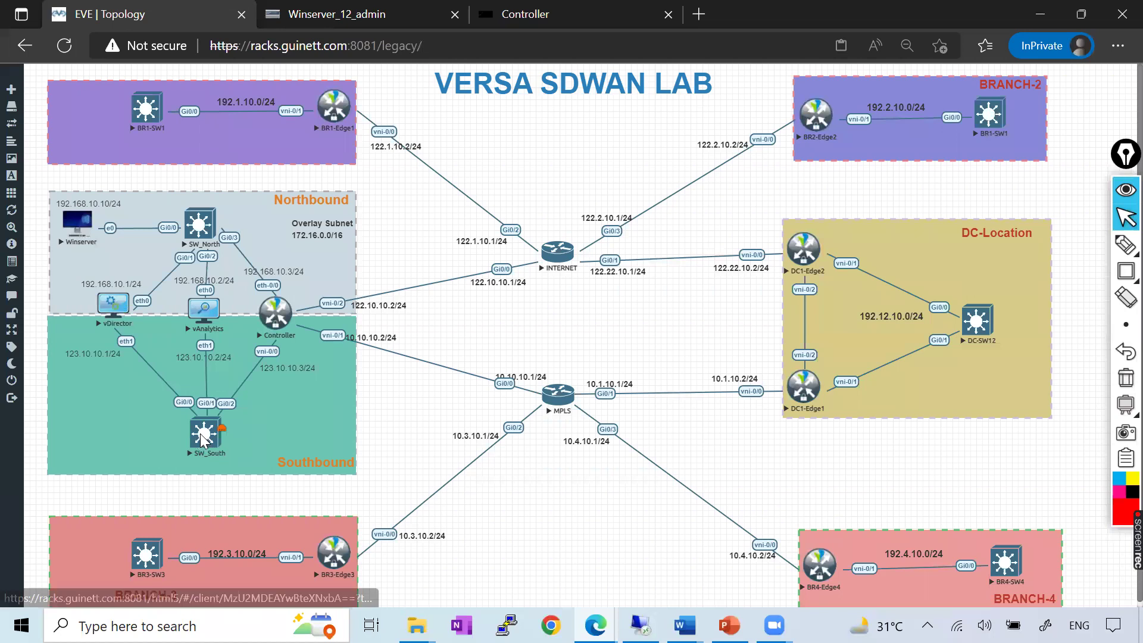
Open the SW_South console, enter privileged mode and display the VLAN summary
left_click(203, 439)
left_click_drag(203, 82, 628, 231)
key("Return")
key("Return")
key("Return")
key("Return")
key("Return")
key("Return")
key("Return")
key("Return")
key("Return")
key("Return")
key("Return")
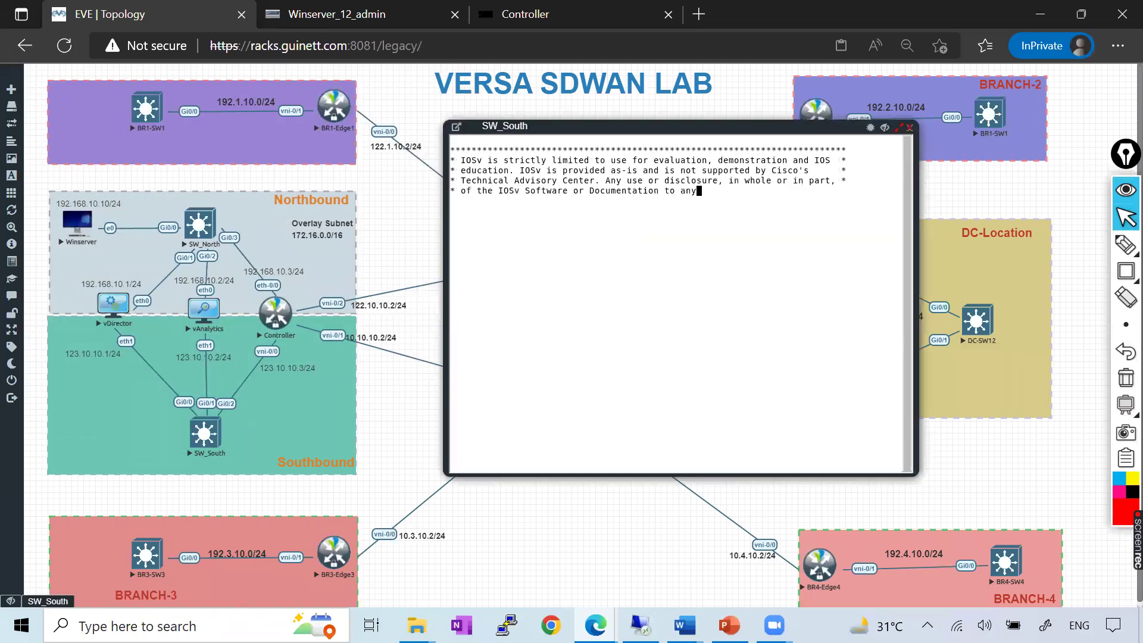
type("en")
key("Return")
key("Return")
type("s")
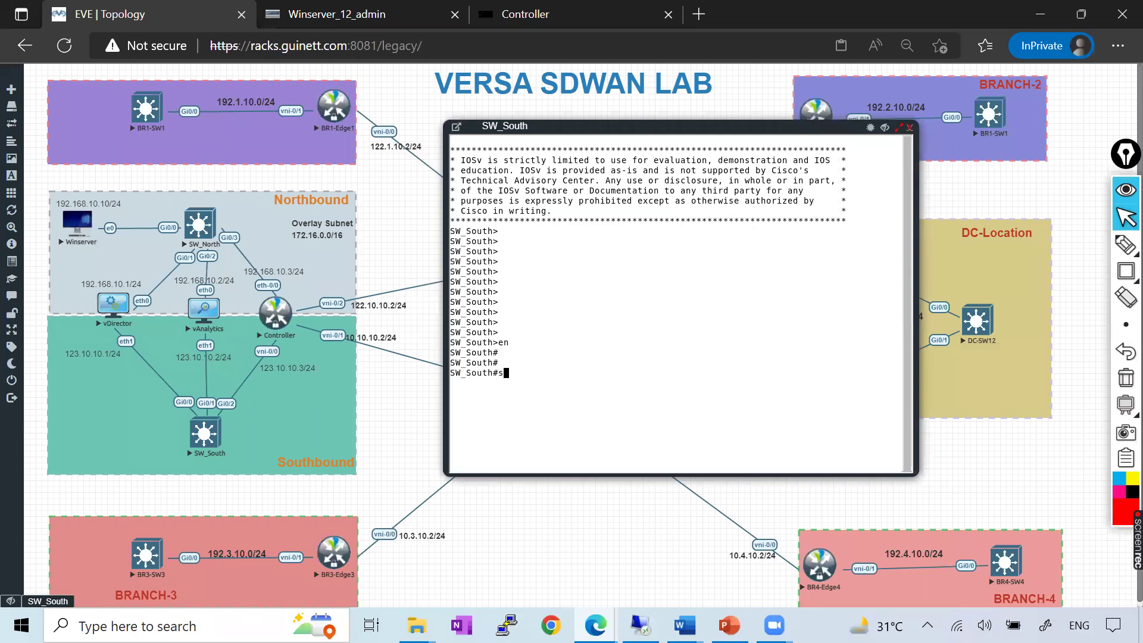
type("h vlan bru")
key("Tab")
key("Return")
key("Up")
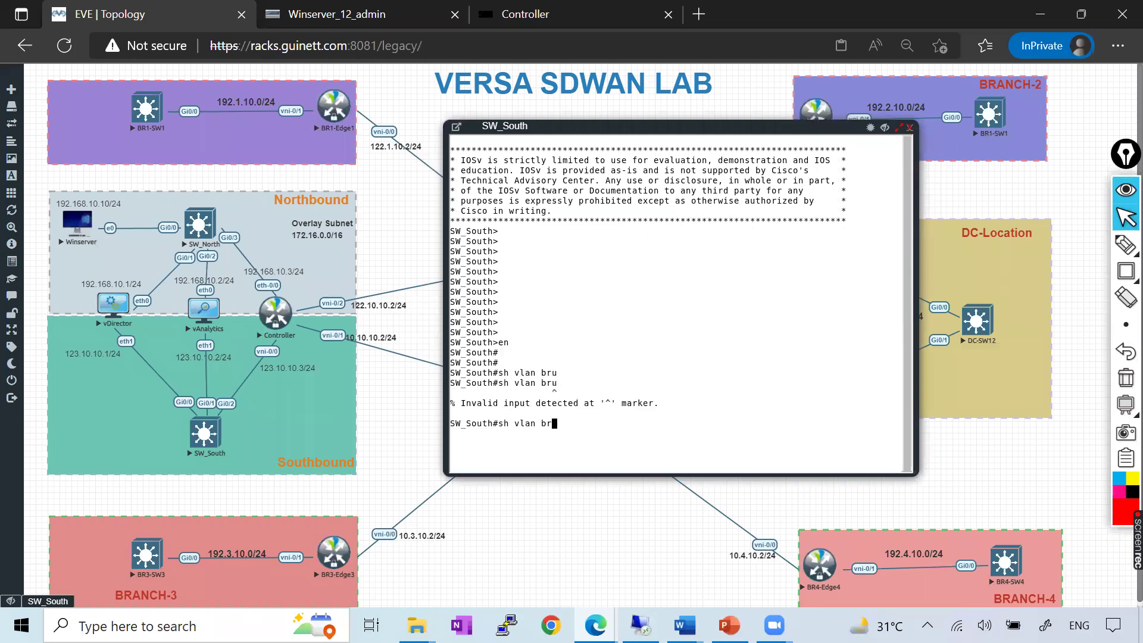
key("Return")
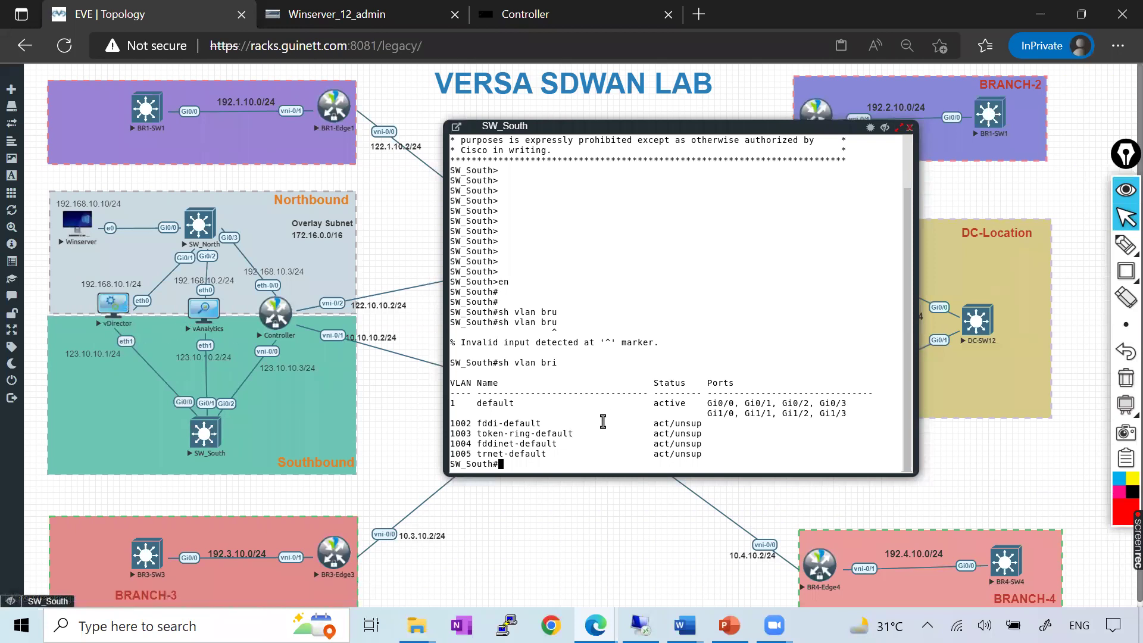
Assign 192.168.10.4 255.255.255.0 to interface VLAN 1
type("conf t")
key("Return")
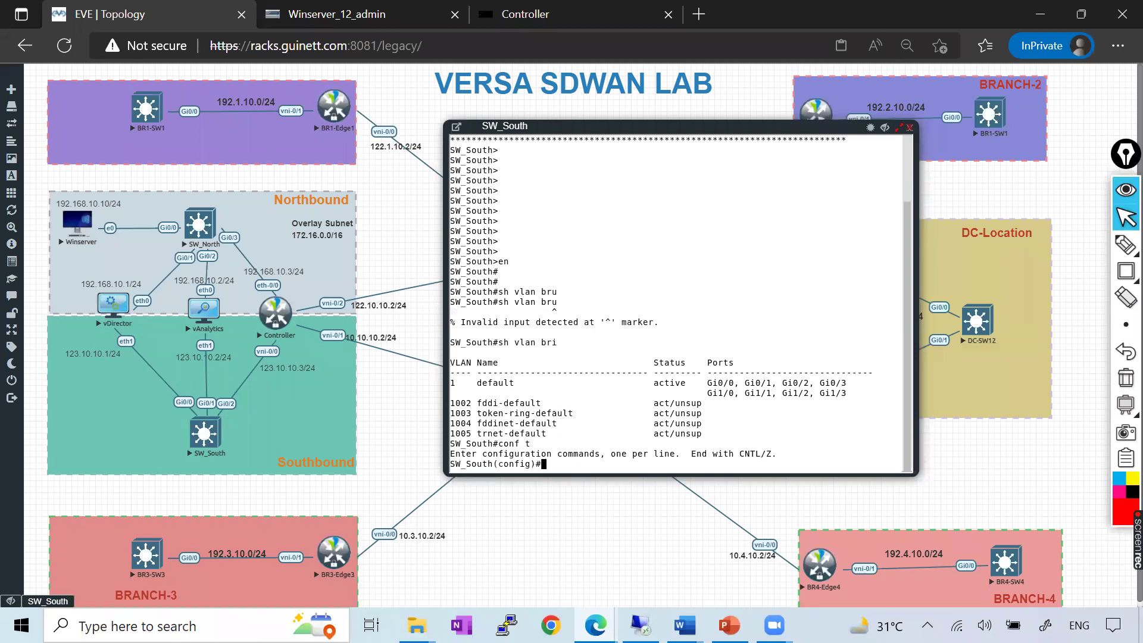
type("v")
key("BackSpace")
type("int vlan 1")
key("Return")
type("ip add")
key("Tab")
type("192")
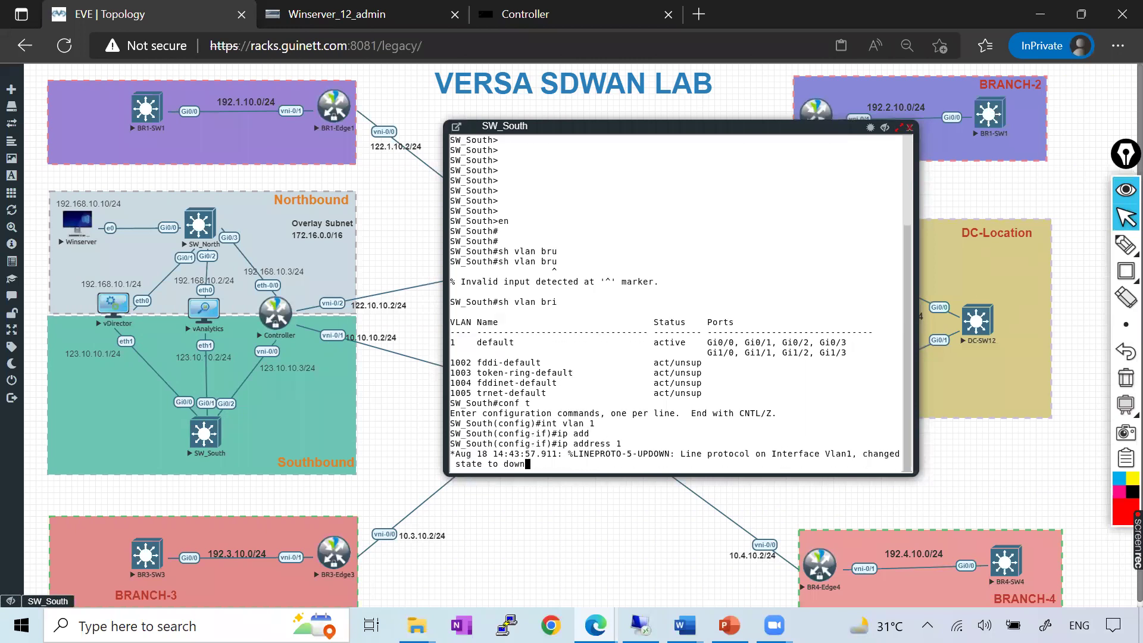
type(".168.10.4 255.255.255.0")
key("Return")
Bring VLAN 1 up with no shutdown and save the configuration with do wr
type("no shu")
key("Tab")
key("Return")
key("Return")
key("Return")
key("Return")
key("Return")
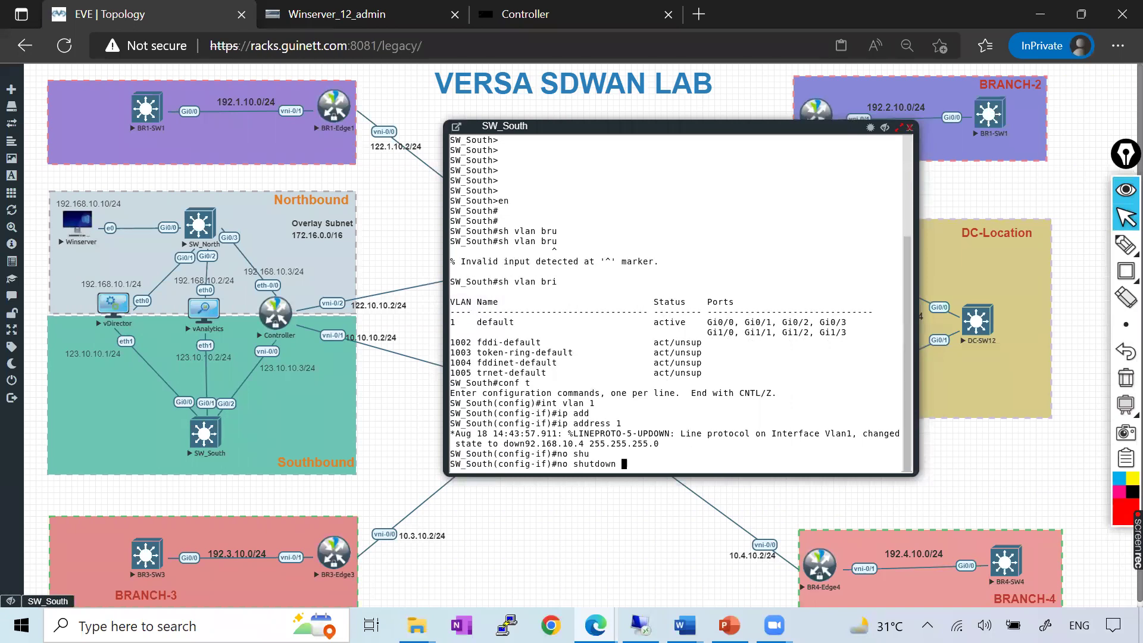
type("do wr")
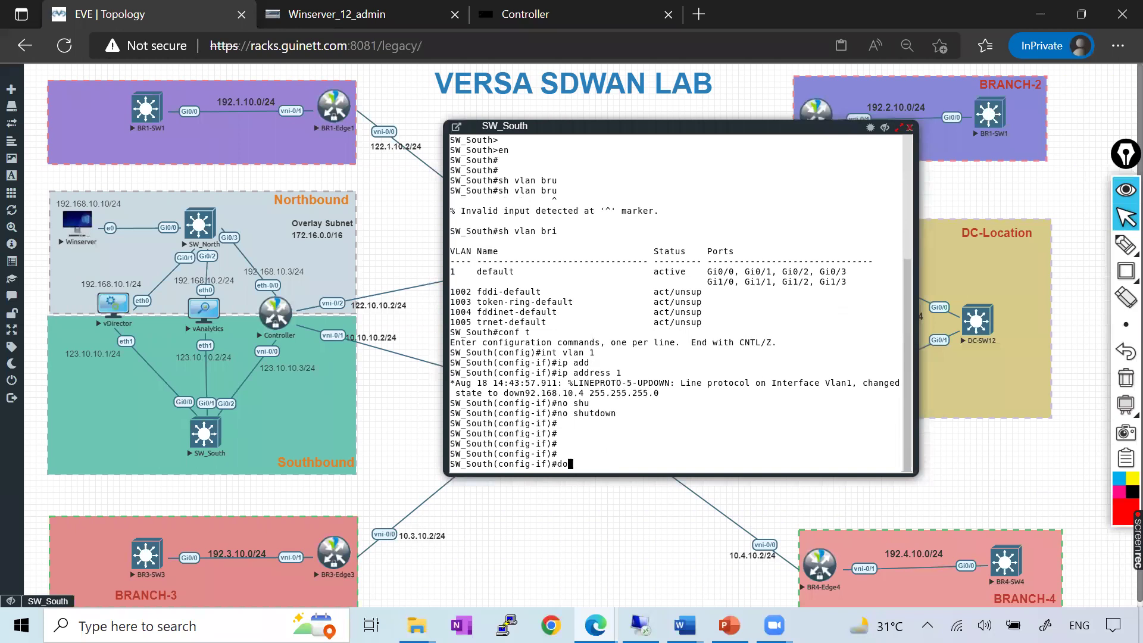
key("Return")
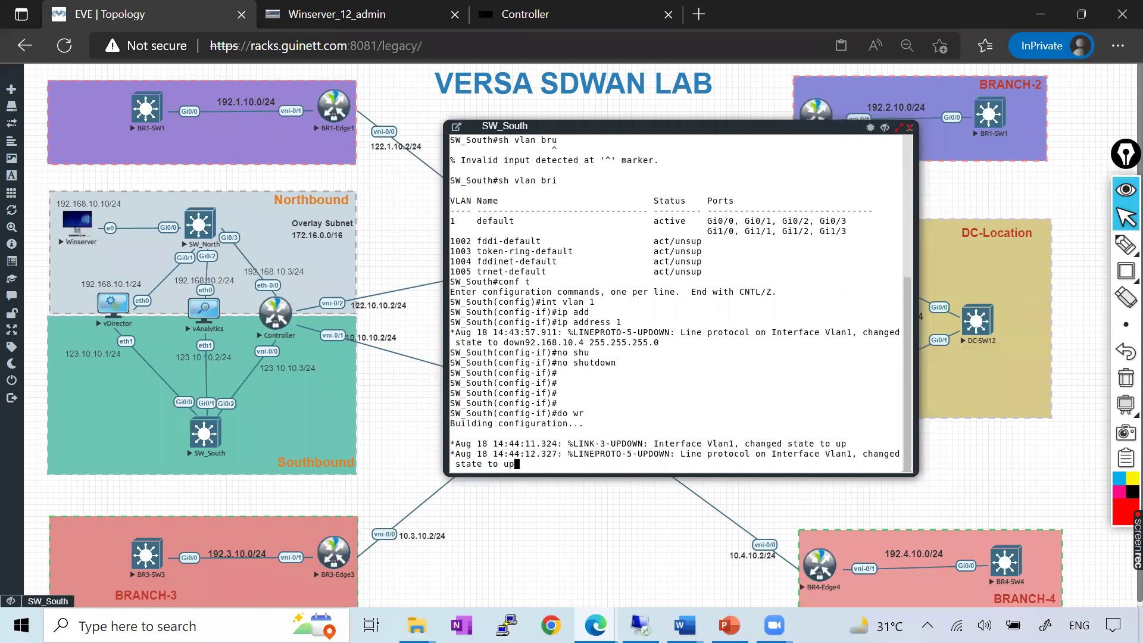
key("ctrl+z")
key("Return")
key("Return")
key("Return")
key("Return")
key("Return")
key("Return")
key("Return")
key("Return")
key("Return")
key("Return")
key("Return")
key("Return")
key("Return")
Verify the VLAN 1 address with sh ip int bri and close the console
type("sh ip int bru")
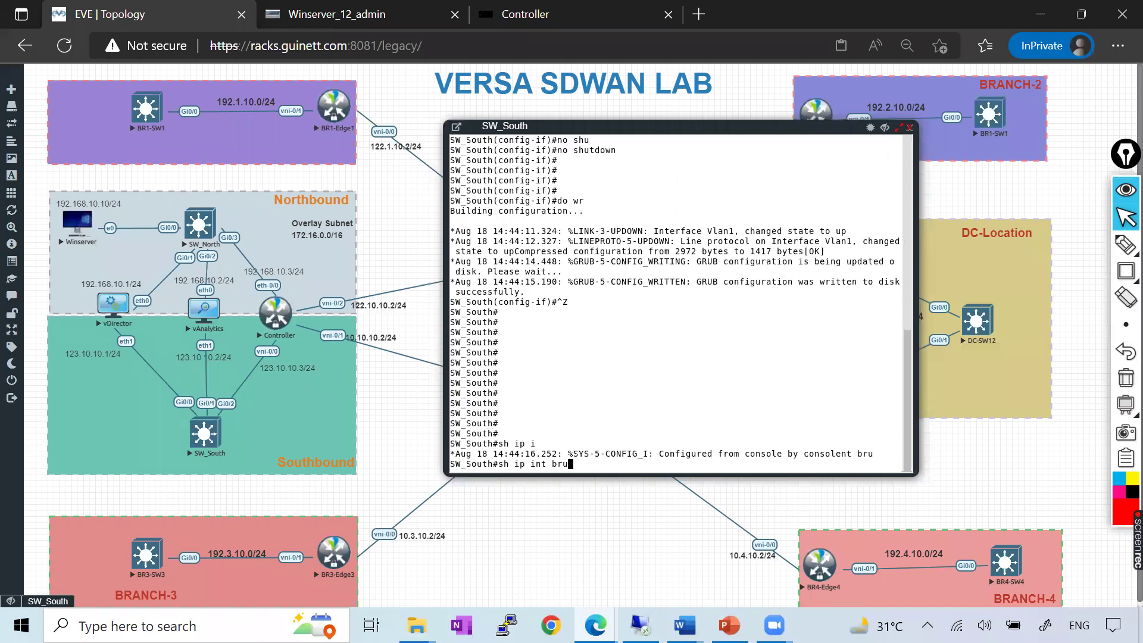
key("Return")
key("Up")
key("BackSpace")
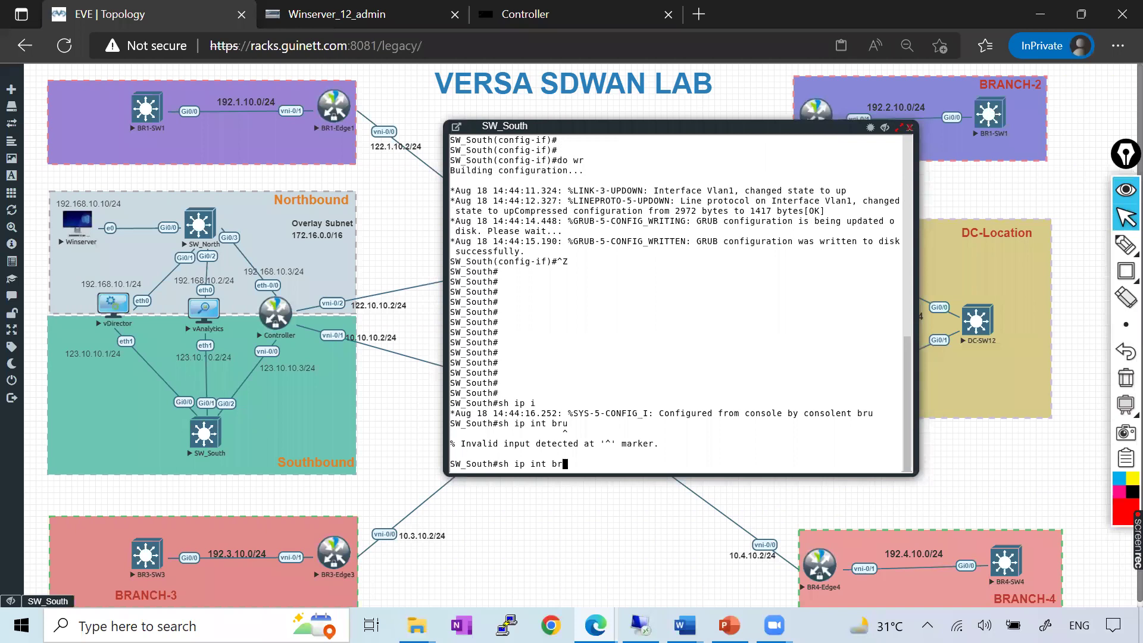
type("i")
key("Return")
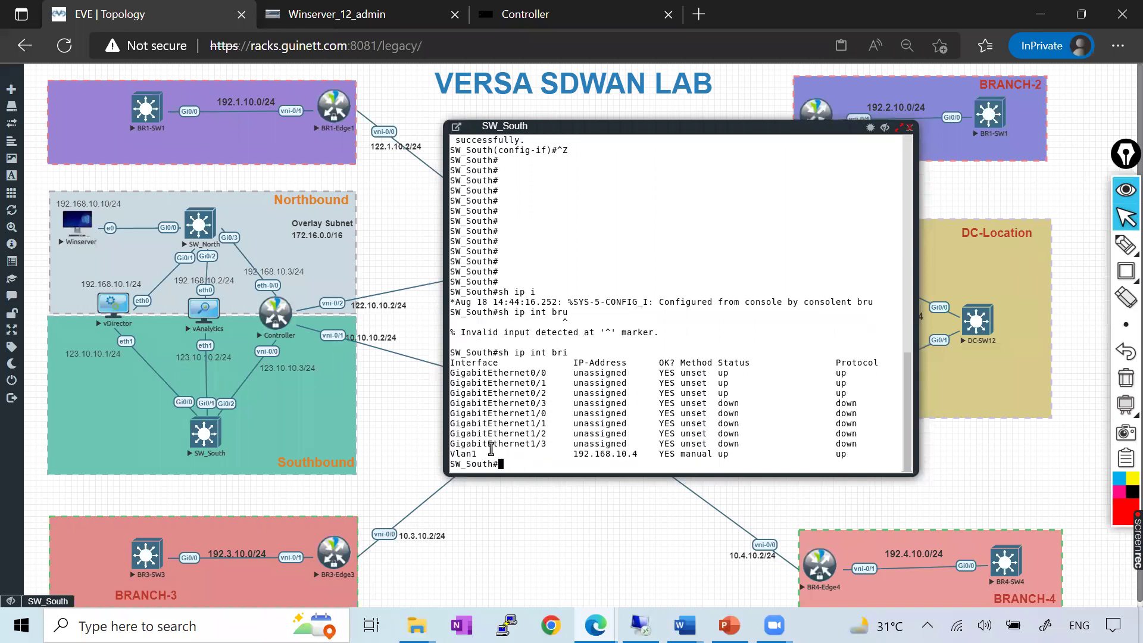
left_click_drag(458, 452, 635, 452)
left_click(909, 130)
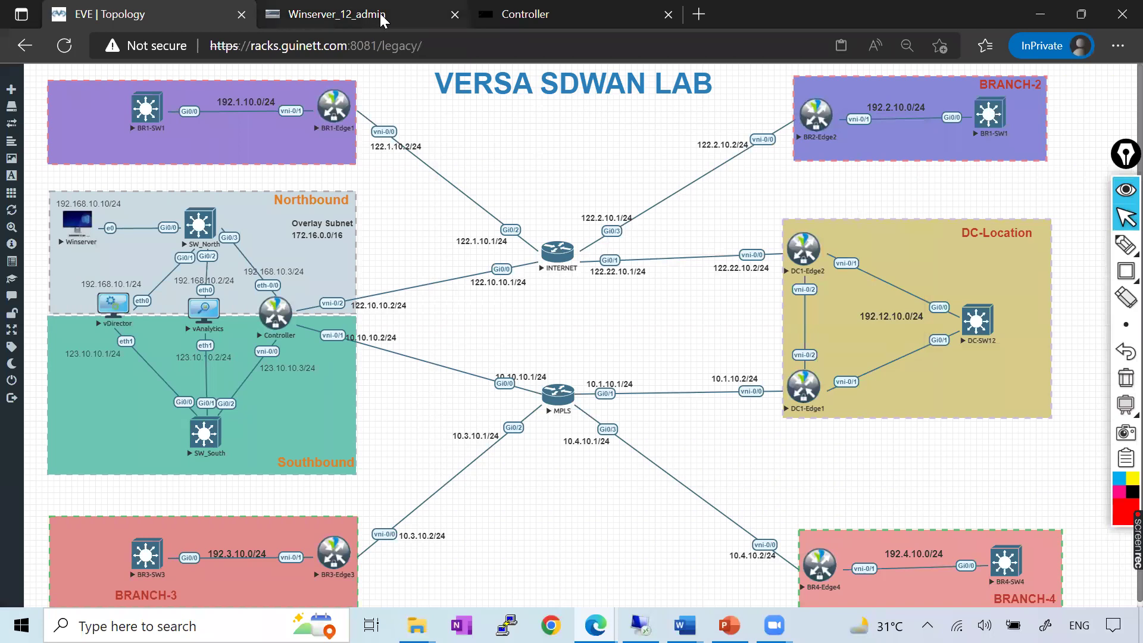
Reopen the SW_South console and list its current interface addresses with sh ip int bri
left_click(384, 17)
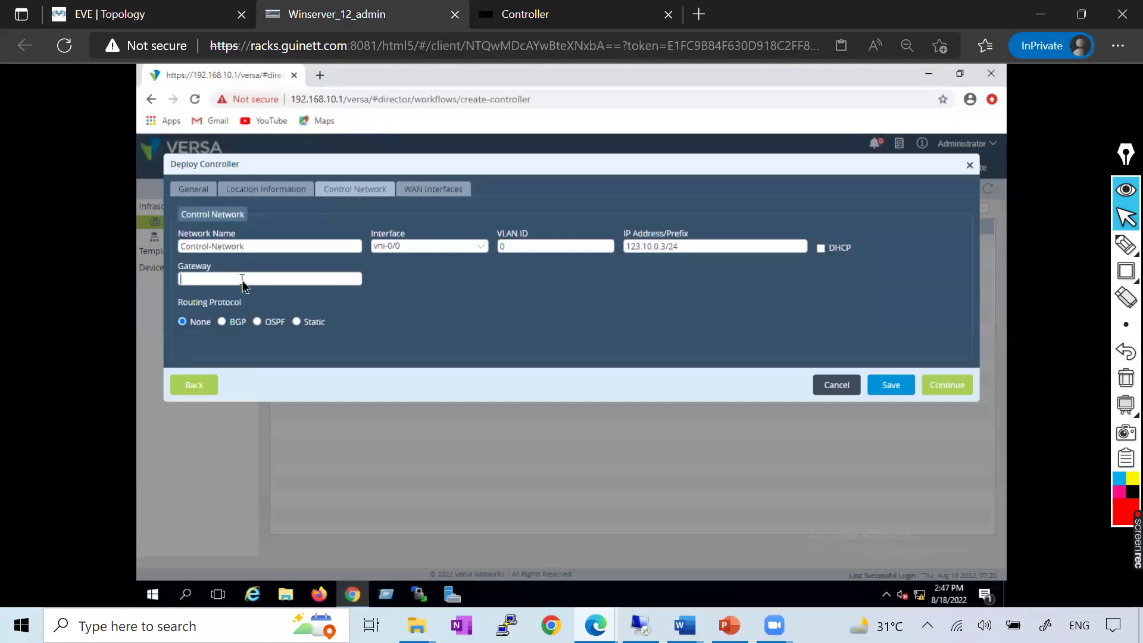
left_click(159, 19)
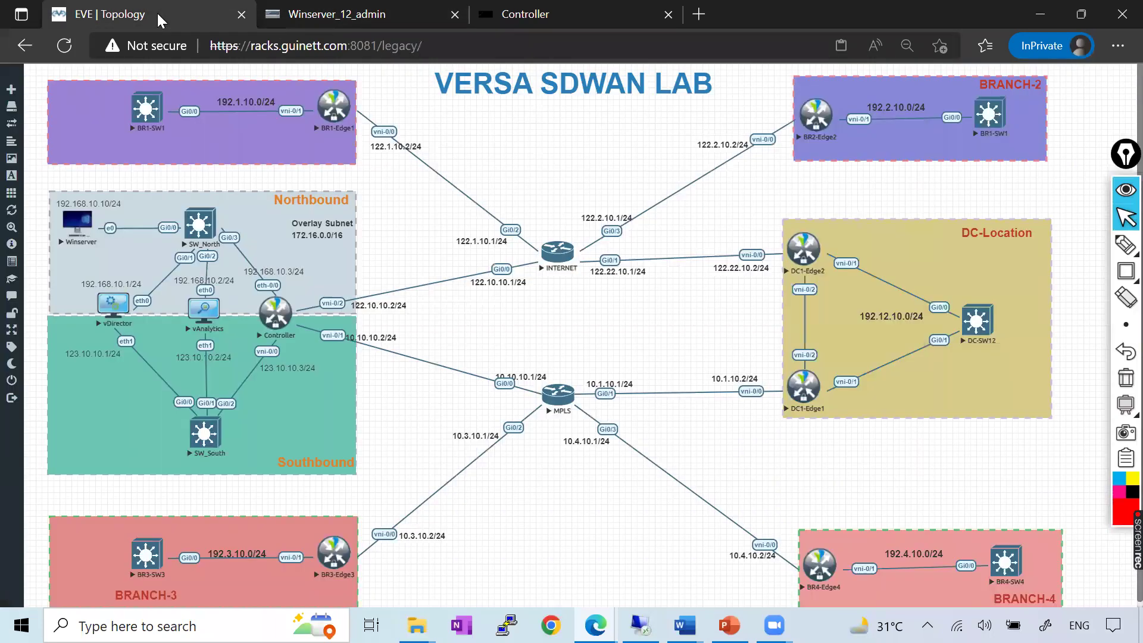
left_click(204, 435)
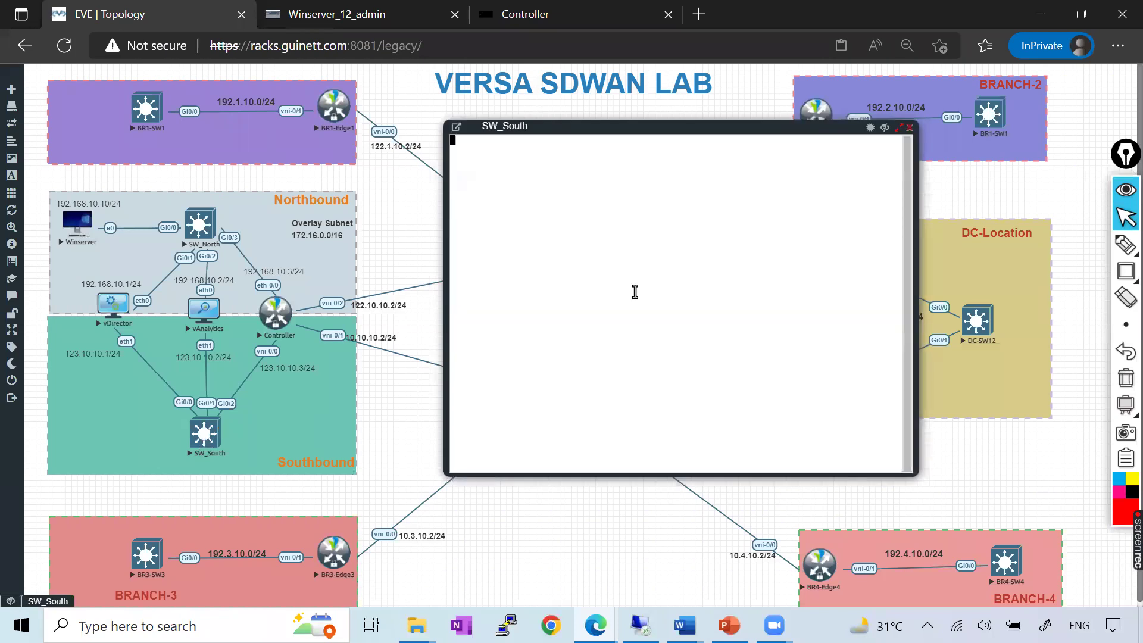
key("Return")
key("Return")
key("Return")
key("Return")
type("sh ip i")
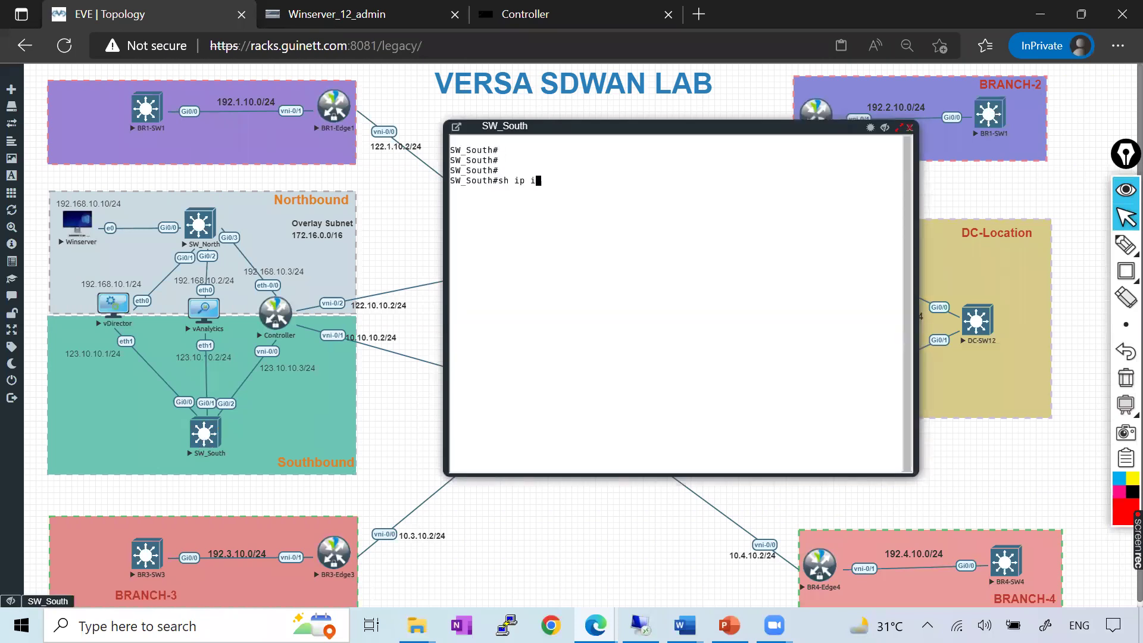
type("nt bri")
key("Tab")
key("Return")
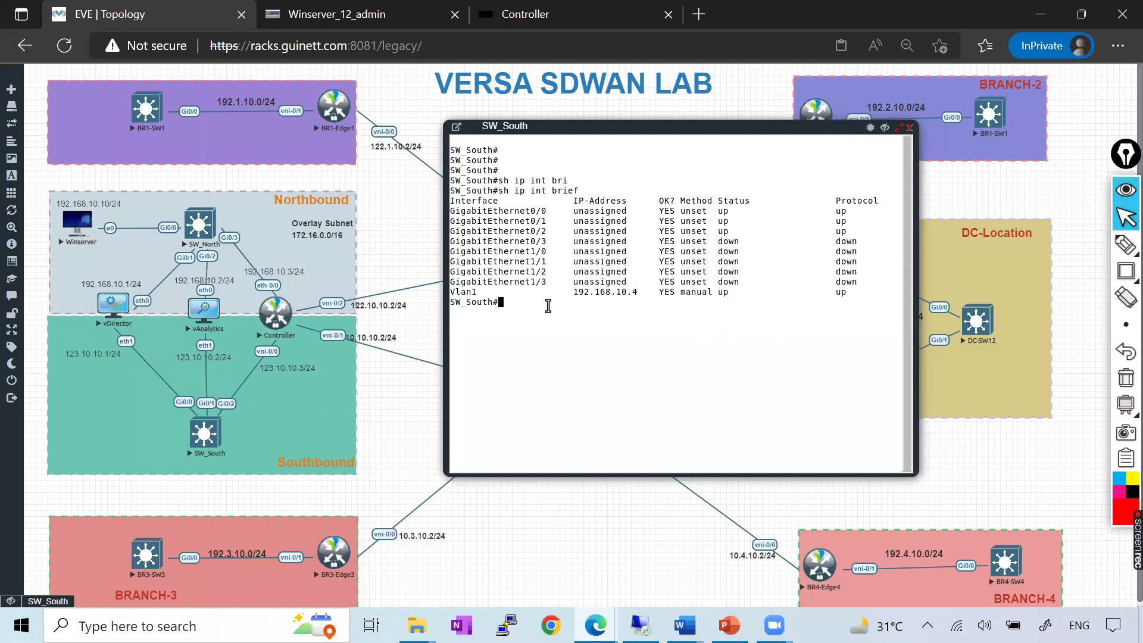
Give VLAN 1 the address 123.10.10.4 255.255.255.0, bring it up, and save the configuration
type("outh#conf t")
key("Return")
type("int vl")
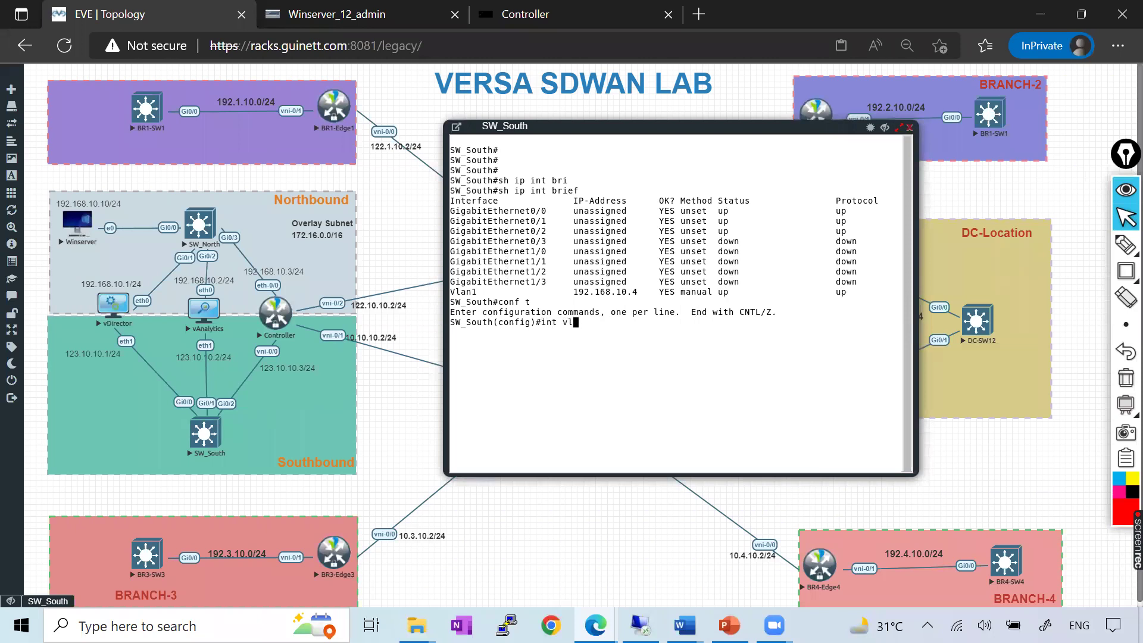
type("1")
key("Return")
type("ip add")
key("Tab")
type("123.10.10.4 255.255.2")
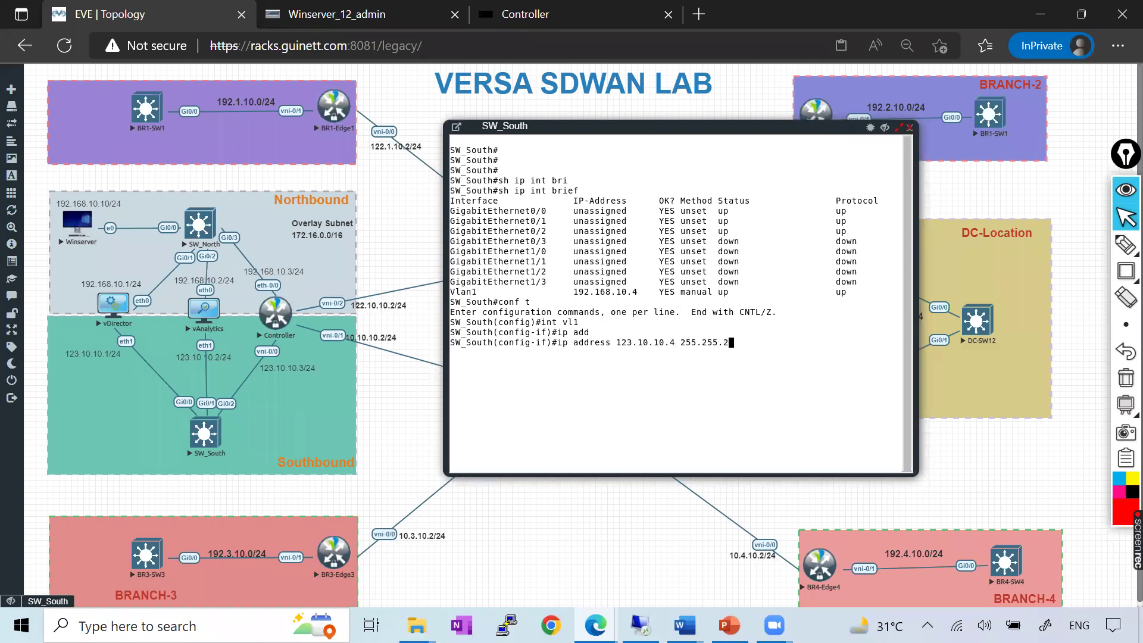
type("55.0")
key("Return")
type("no shu")
key("Tab")
key("Return")
key("Return")
type("do wr")
key("Return")
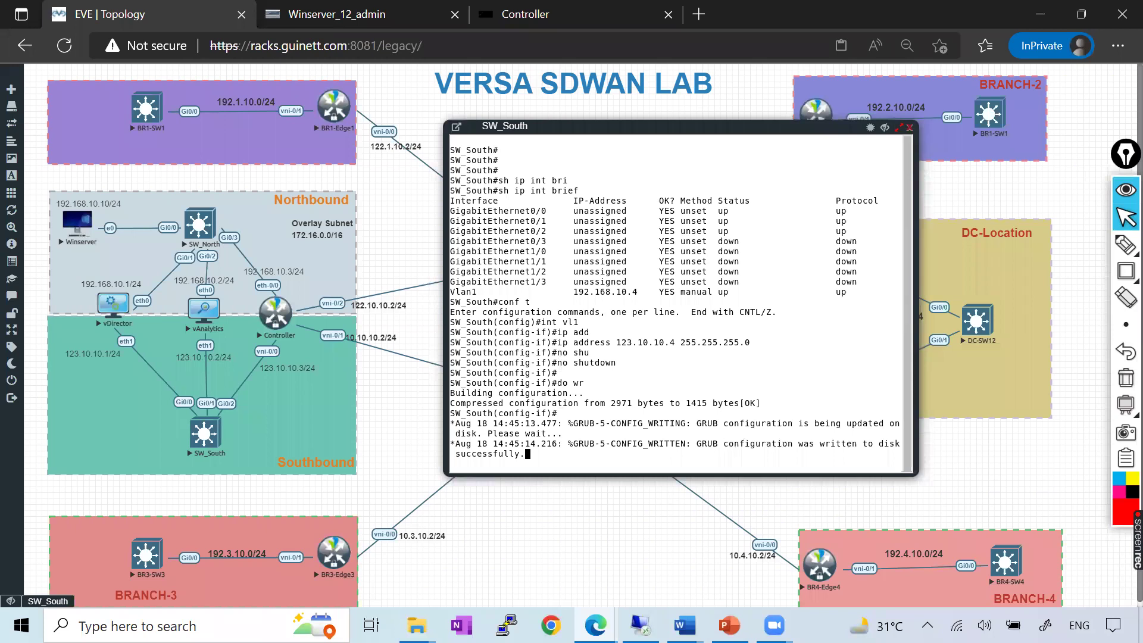
Confirm sh ip int bri shows VLAN 1 at 123.10.10.4, then close the SW_South console
key("ctrl+z")
key("Return")
key("Return")
key("Return")
type("sh ip ")
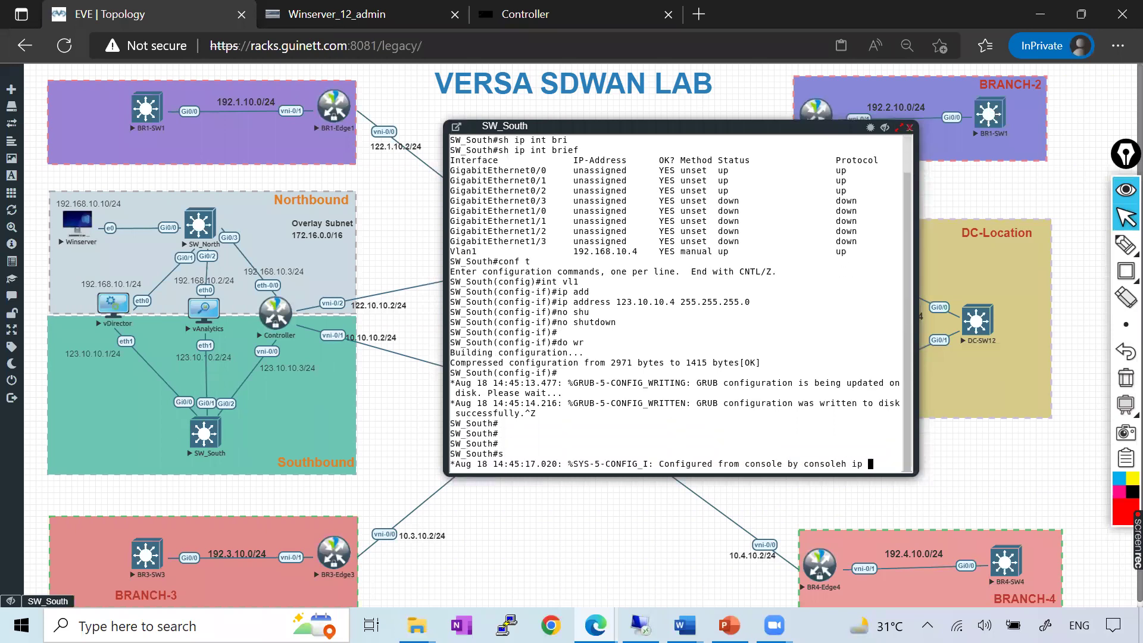
type("int bri")
key("Tab")
key("Return")
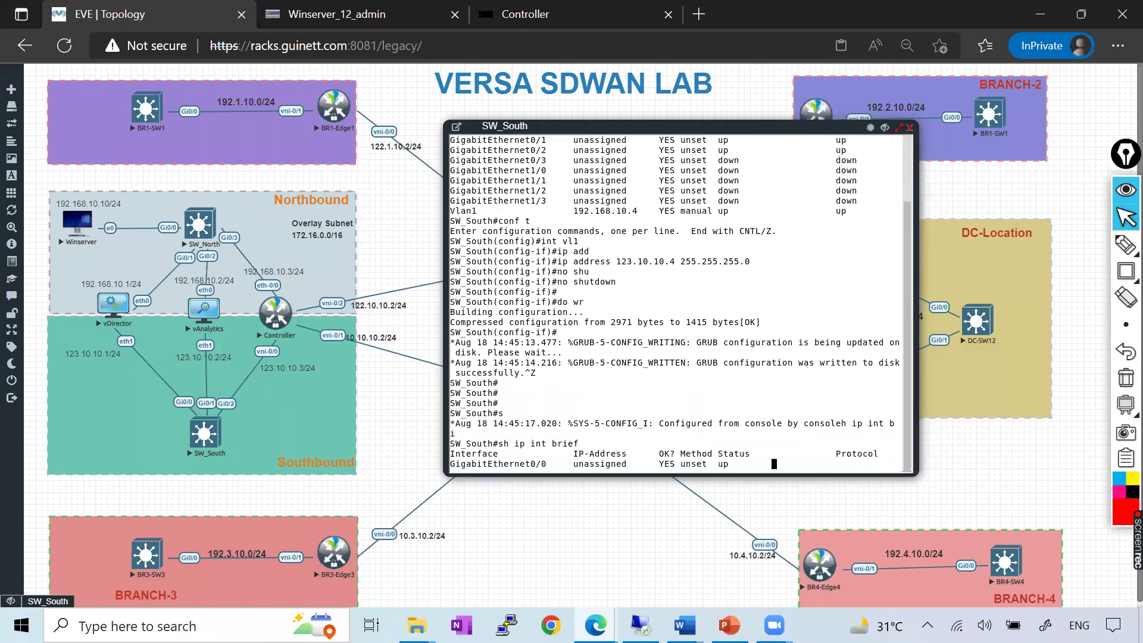
key("Return")
key("Return")
key("Return")
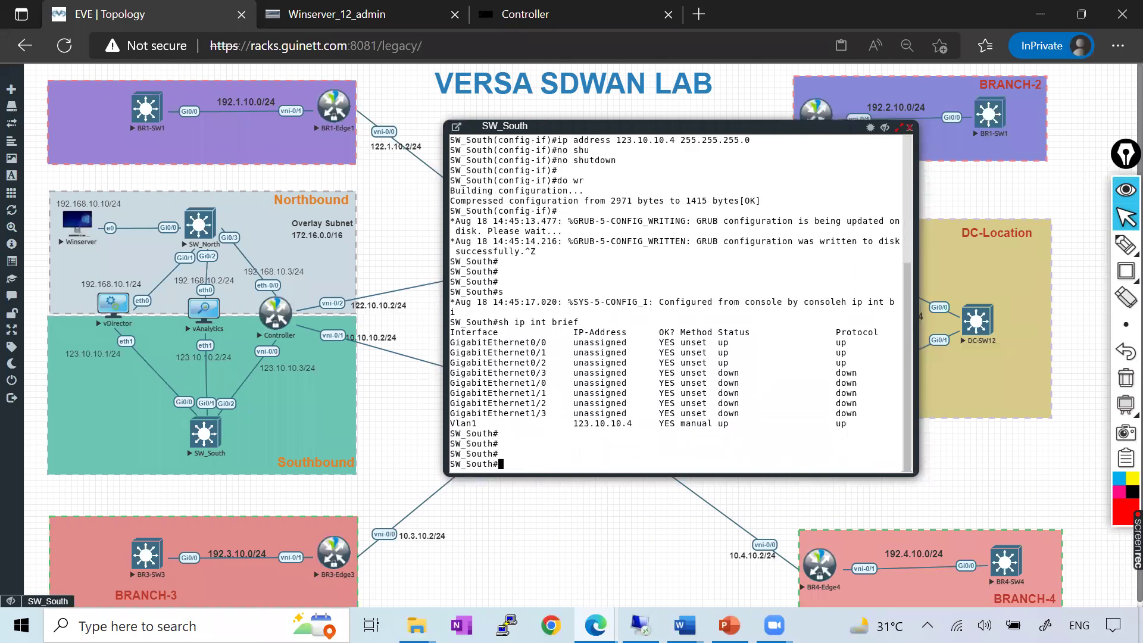
left_click_drag(531, 424, 653, 423)
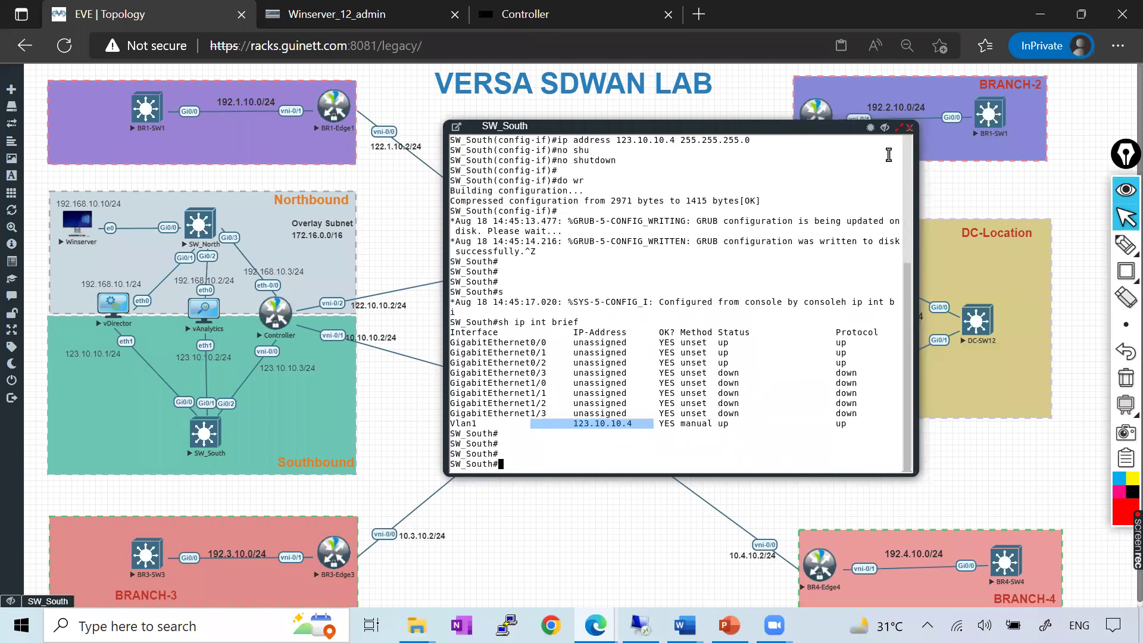
left_click(910, 129)
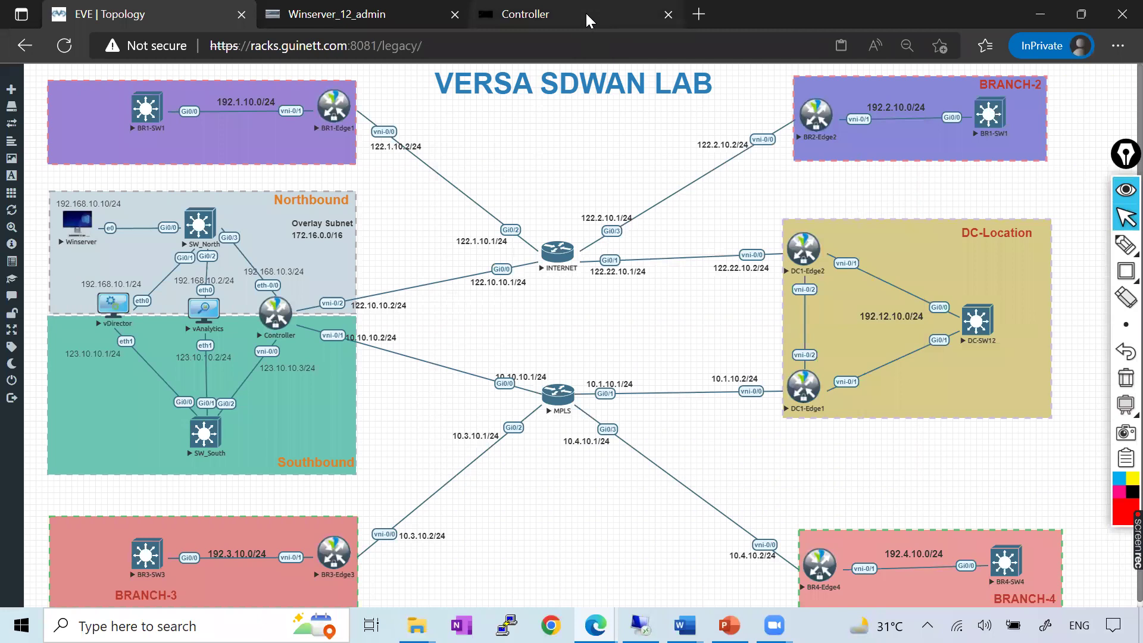
Enter 123.10.10.4 as the Control Network gateway and continue to the WAN interfaces step
left_click(381, 14)
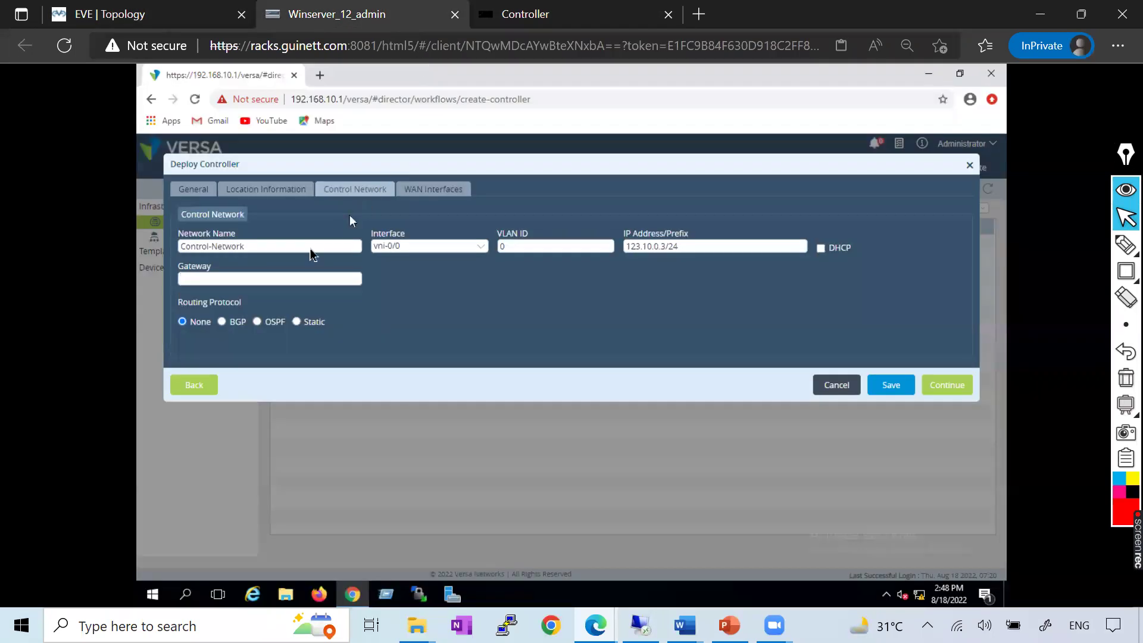
left_click(286, 279)
type("123.10.10.4")
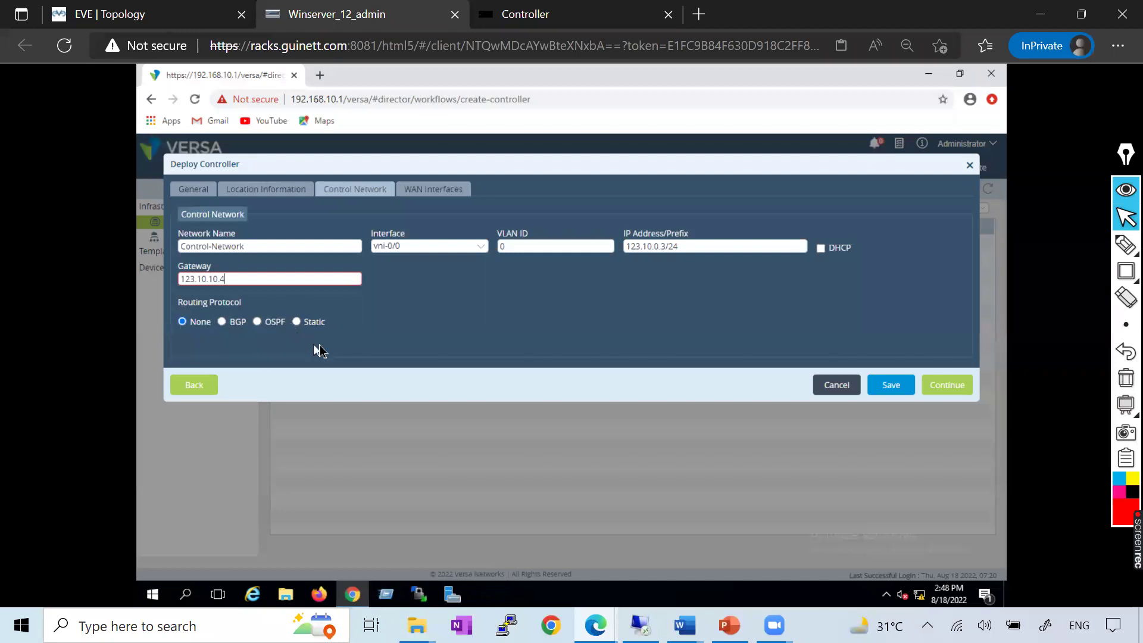
left_click(935, 390)
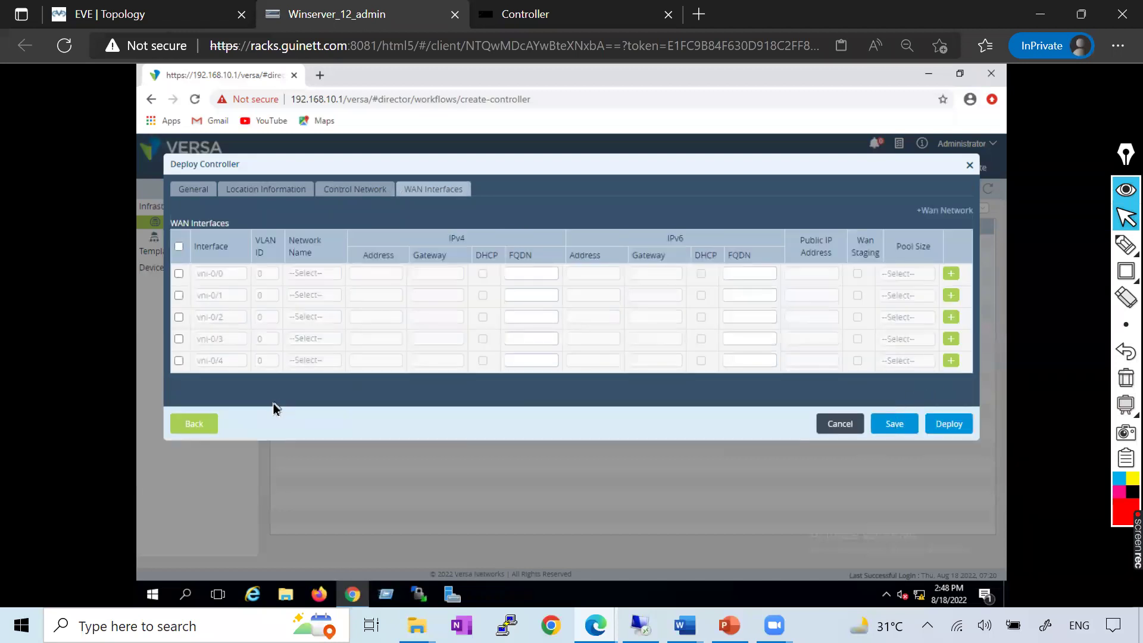
left_click(189, 425)
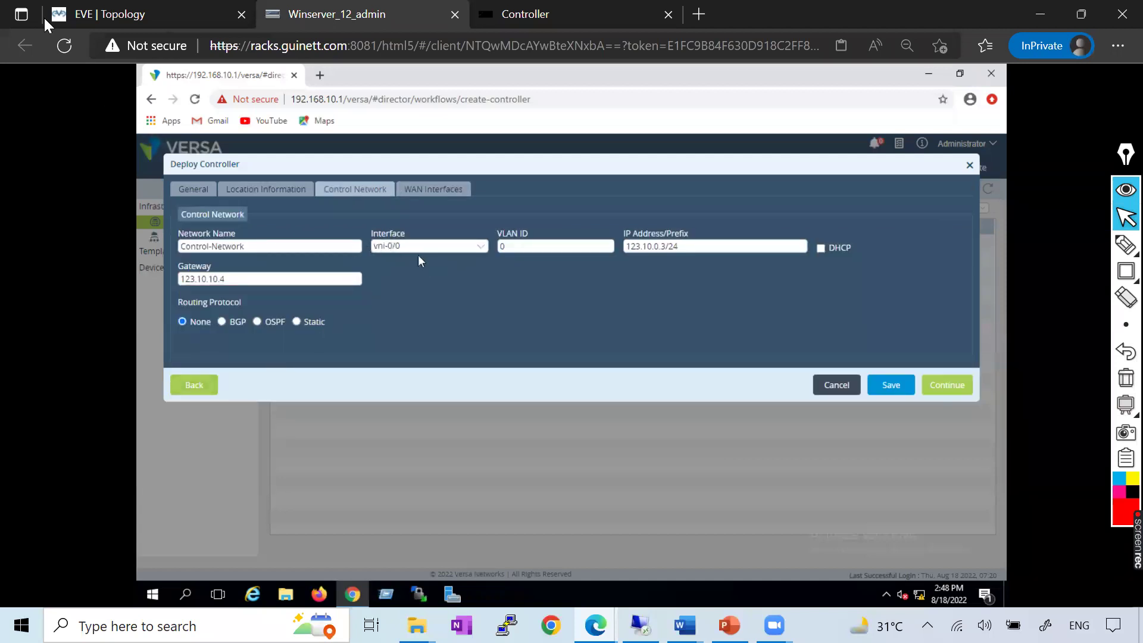
key("ctrl+shift+Tab")
left_click(351, 18)
left_click(946, 384)
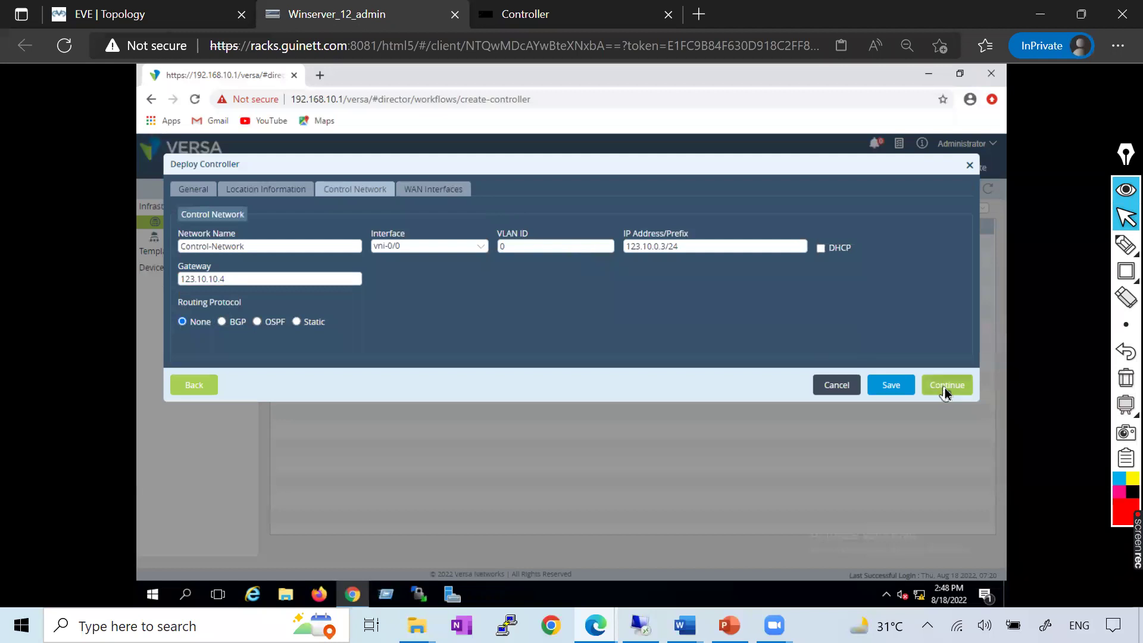
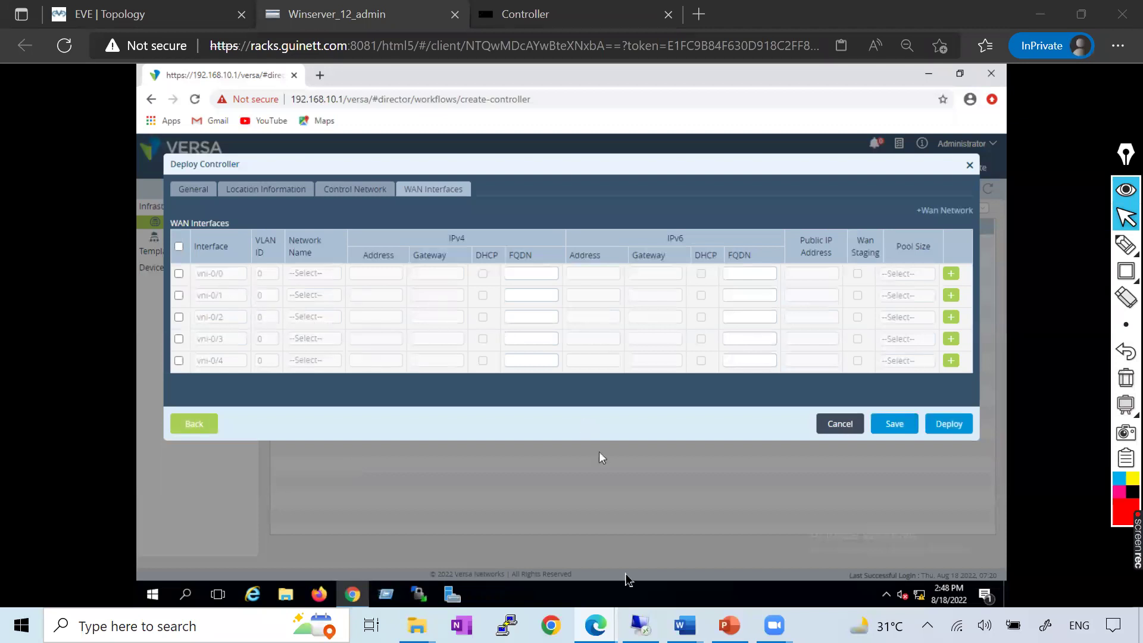
Recheck the Control Network settings and the Versa_Controller reference document before adding WAN networks
left_click(351, 190)
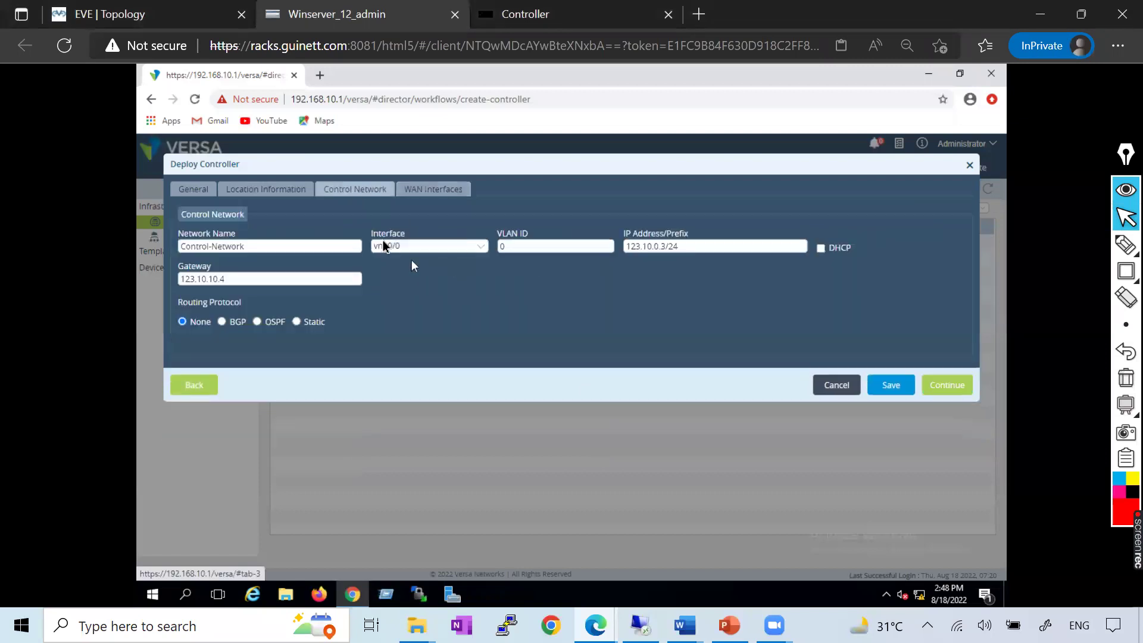
left_click(432, 190)
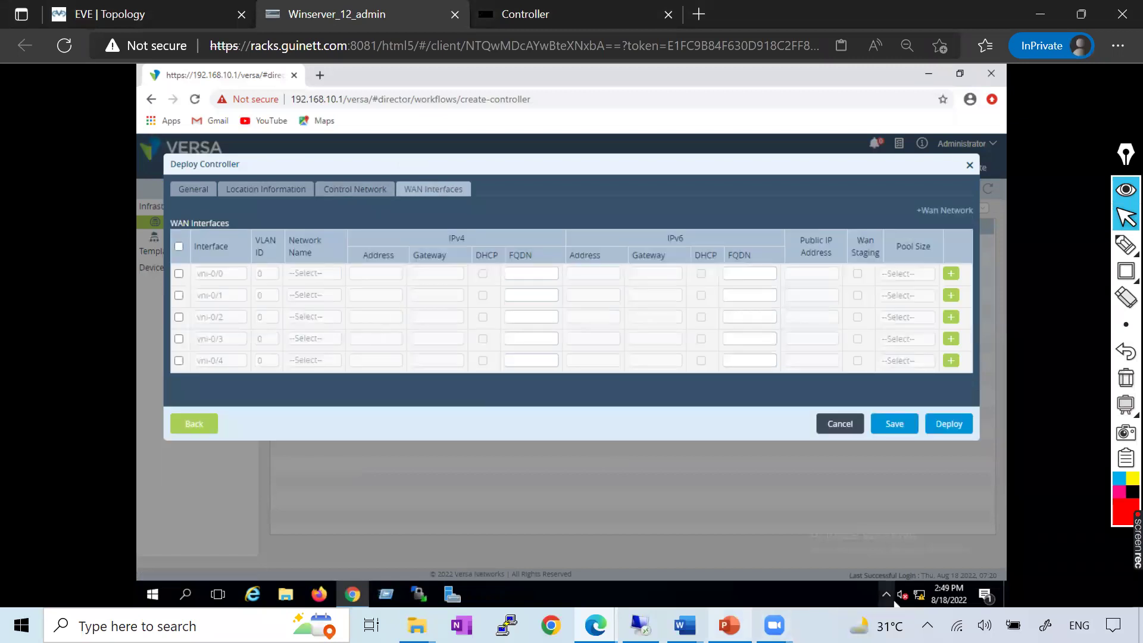
mouse_move(685, 625)
left_click(841, 527)
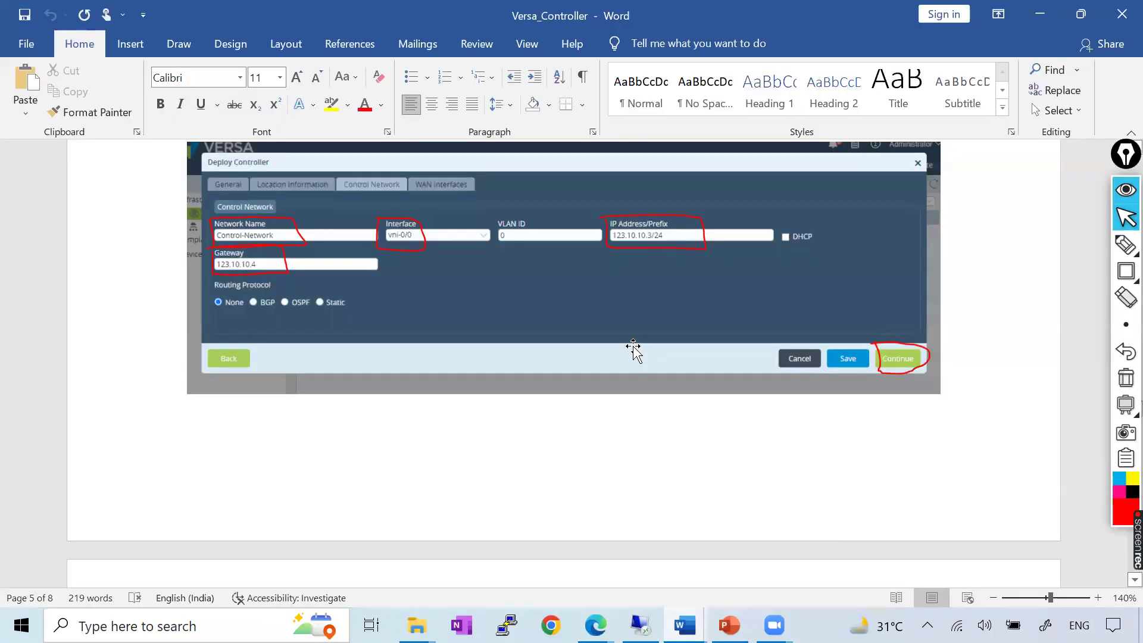
scroll(631, 351, "down", 3)
scroll(631, 351, "down", 4)
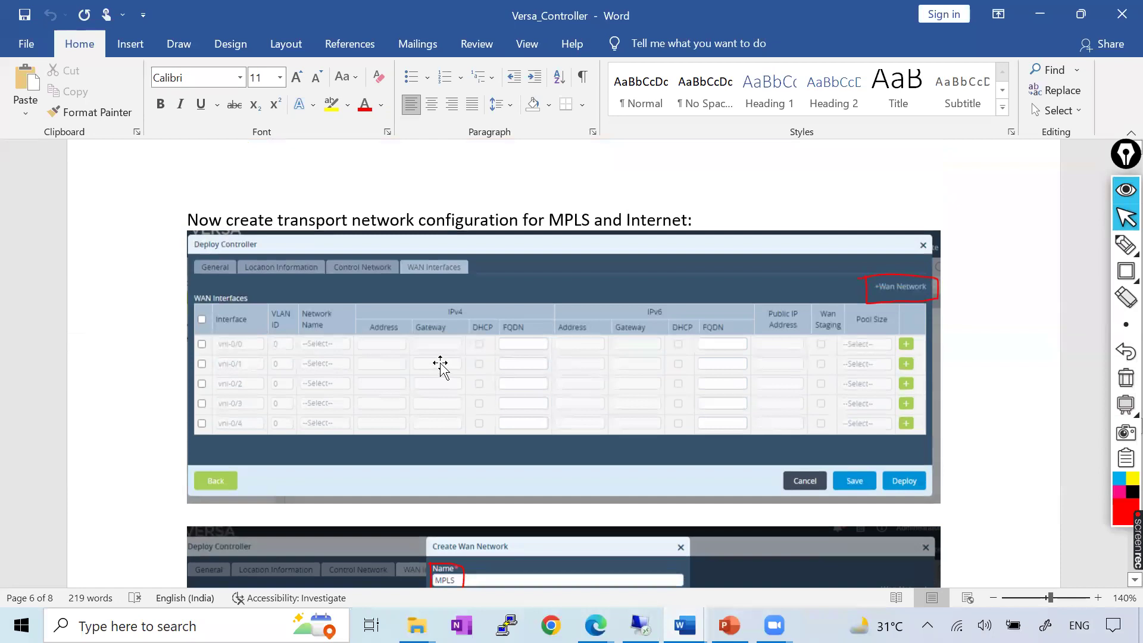
scroll(441, 366, "down", 2)
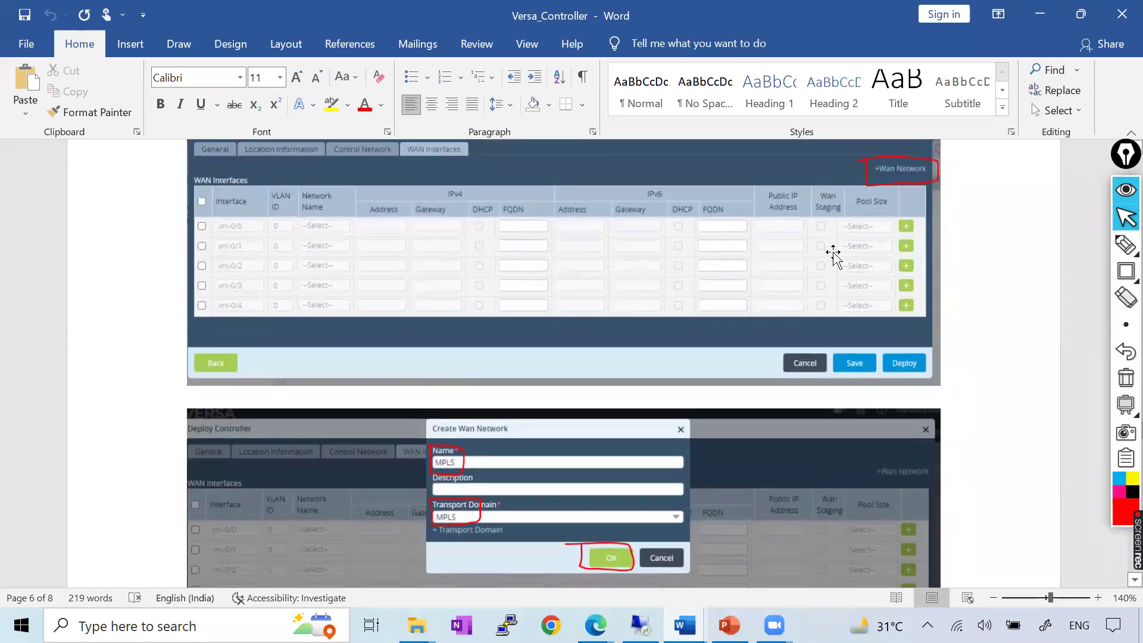
key("alt+Tab")
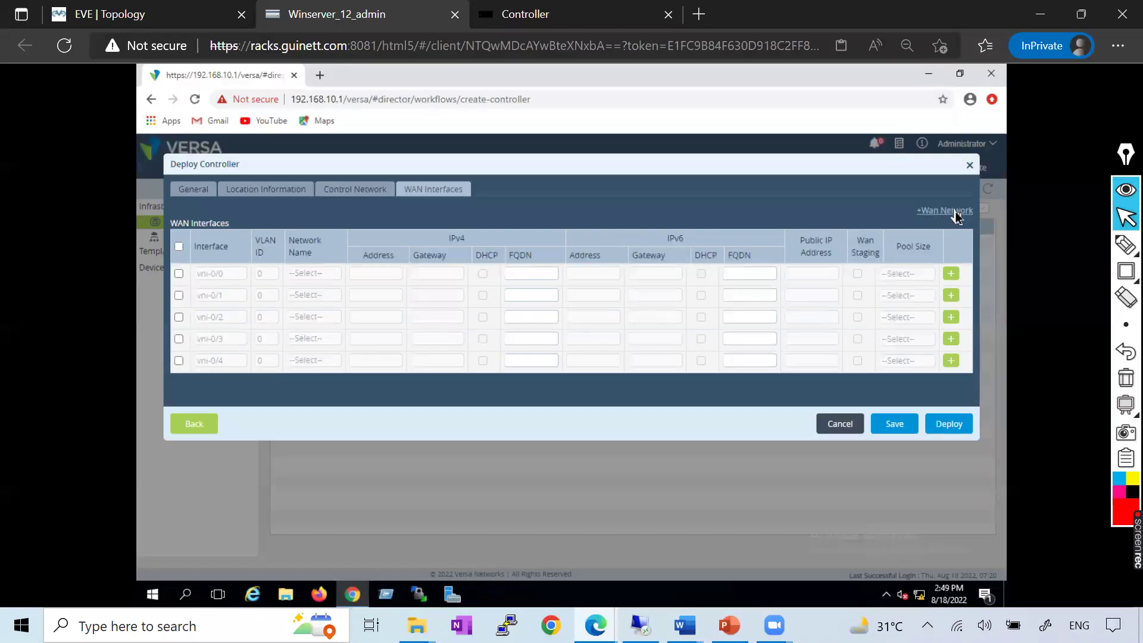
Create a WAN network named MPLS on the MPLS transport domain
left_click(955, 212)
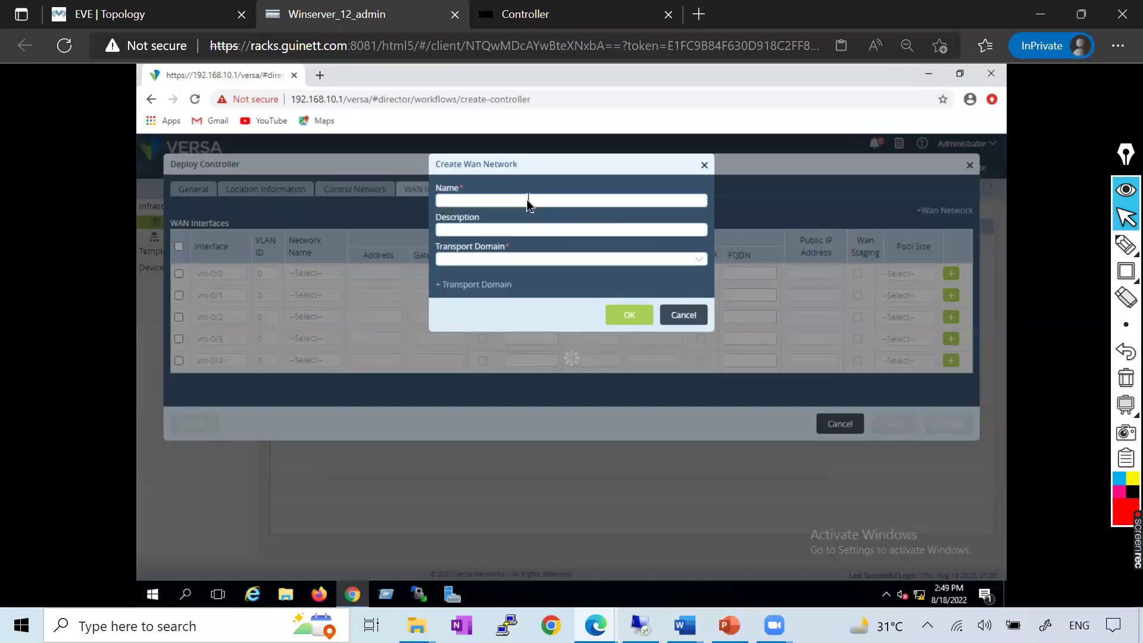
key("alt+Tab")
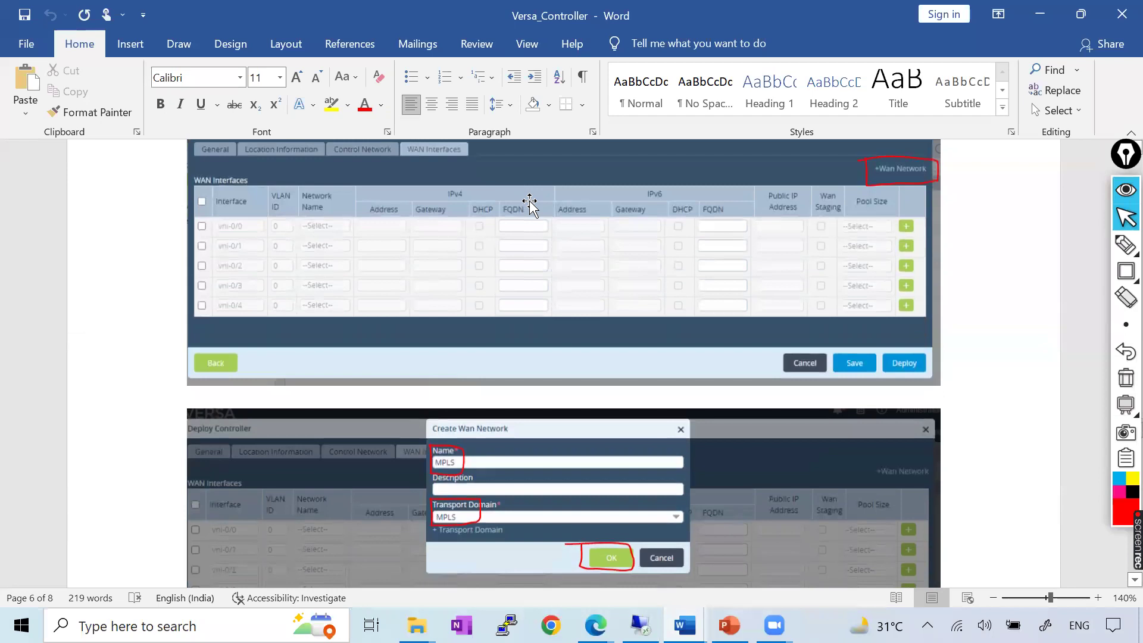
scroll(529, 203, "down", 3)
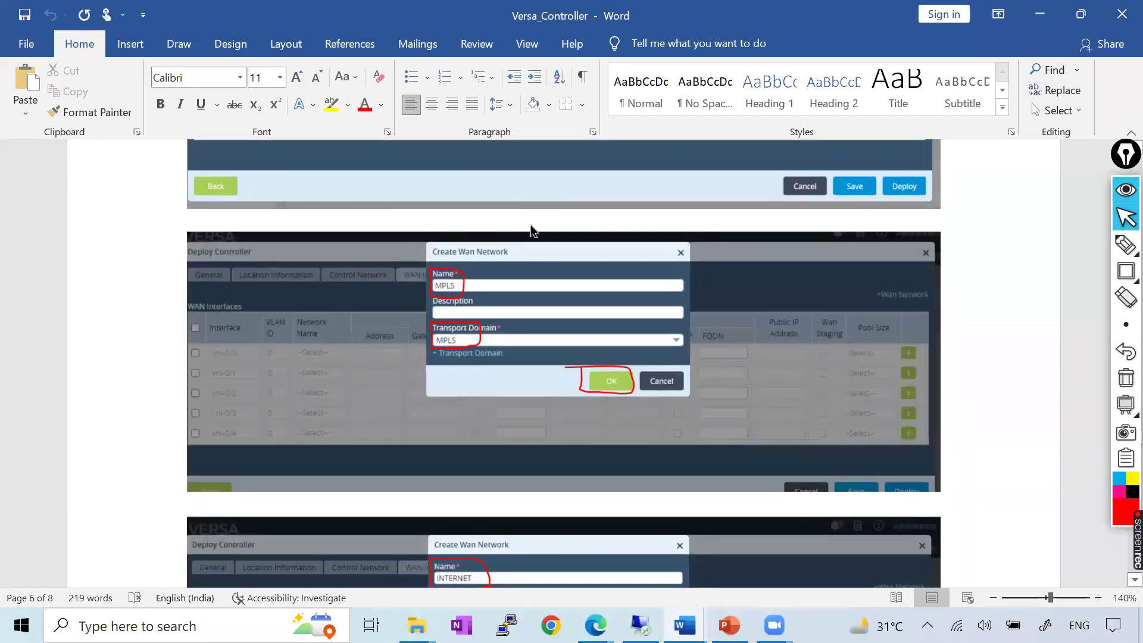
key("alt+Tab")
type("MPL")
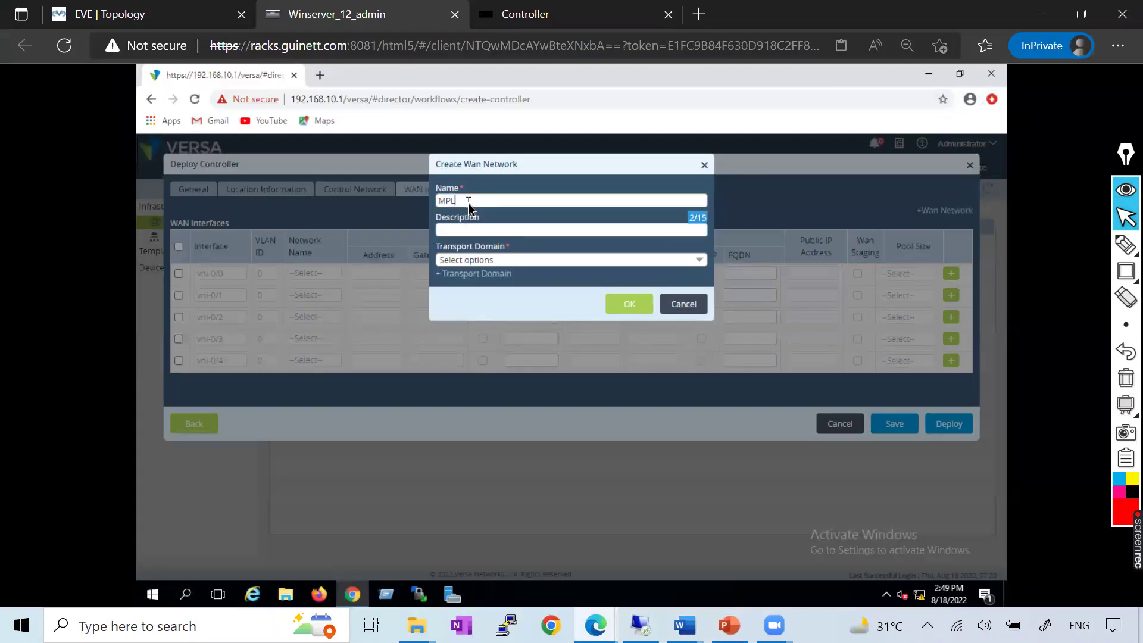
left_click(525, 262)
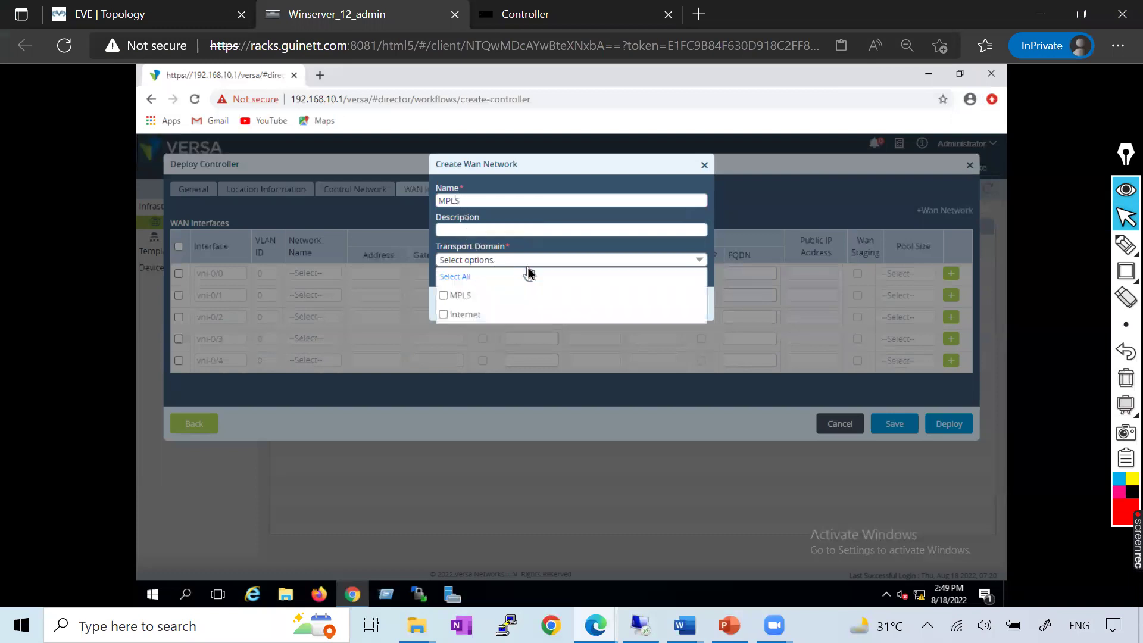
left_click(451, 296)
left_click(589, 209)
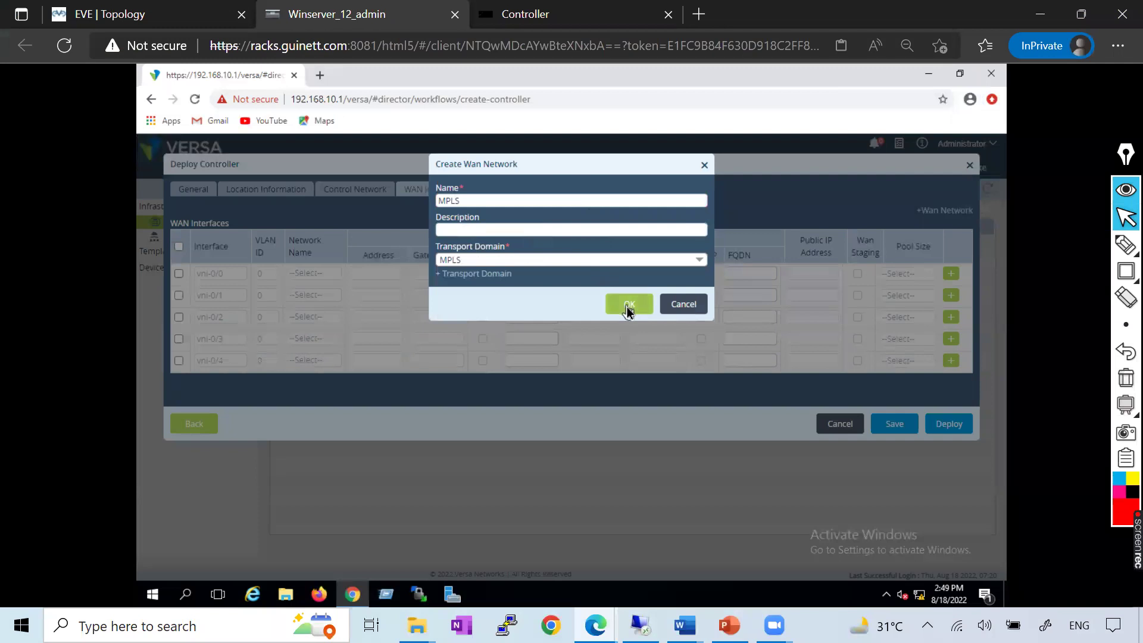
key("alt+Tab")
scroll(628, 308, "down", 5)
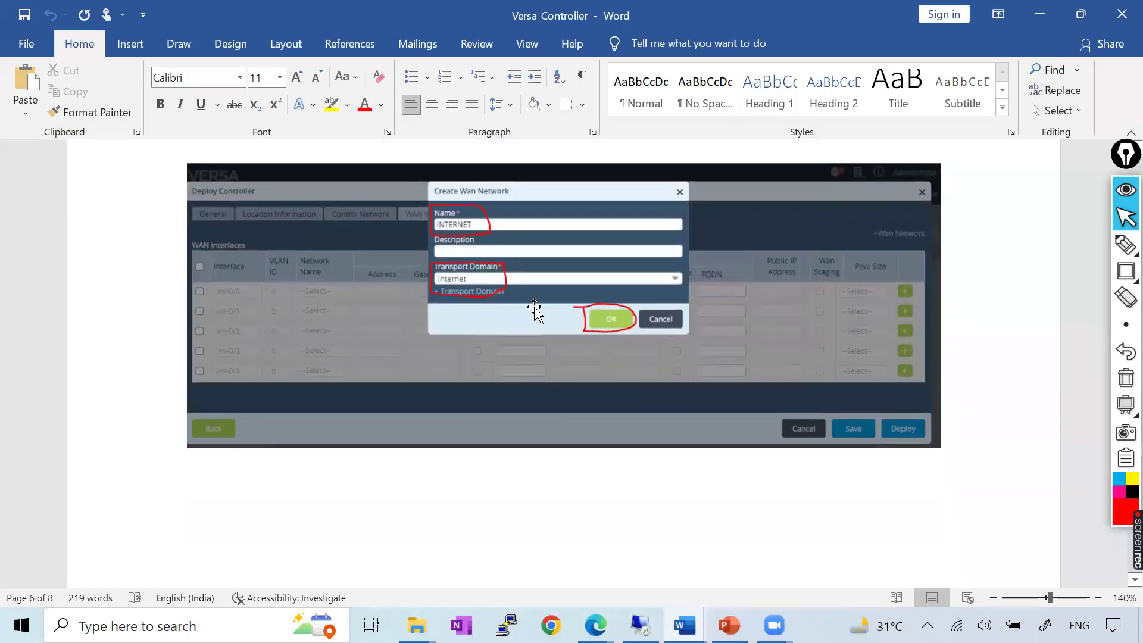
scroll(534, 310, "down", 5)
key("alt+Tab")
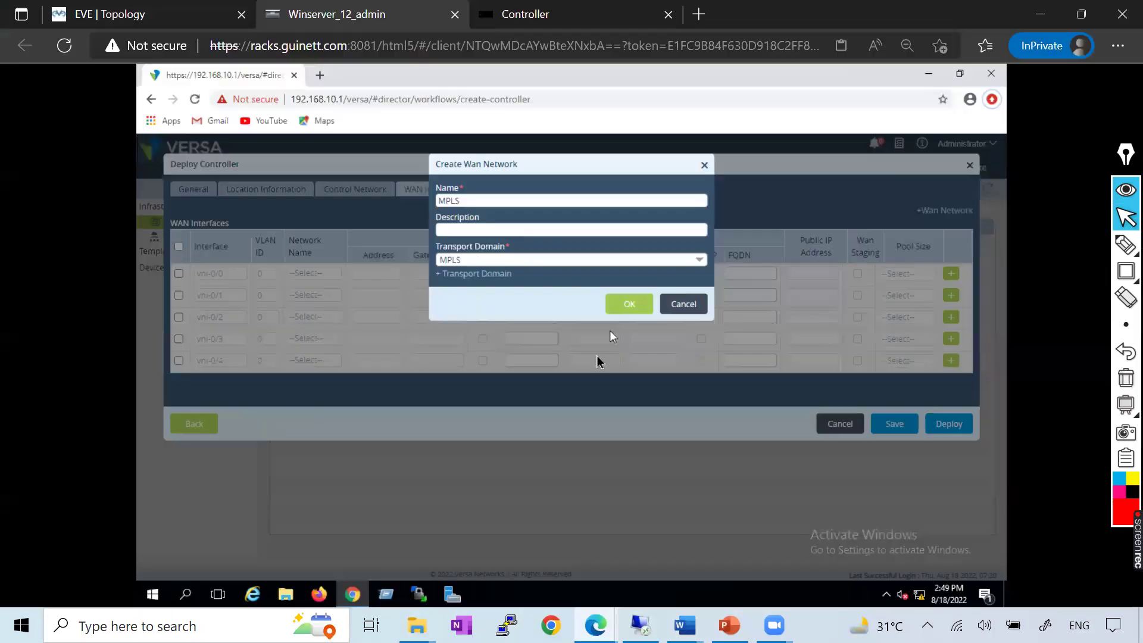
left_click(631, 307)
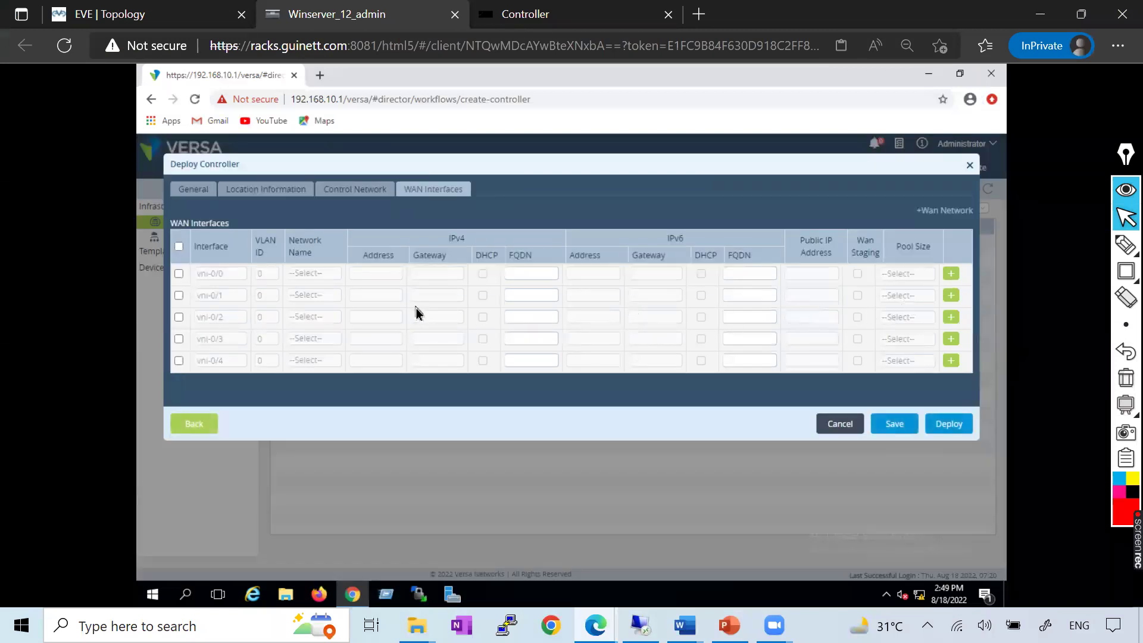
Create a WAN network named INTERNET on the Internet transport domain, then return to the EVE topology
left_click(936, 213)
left_click(479, 201)
type("INTERNET")
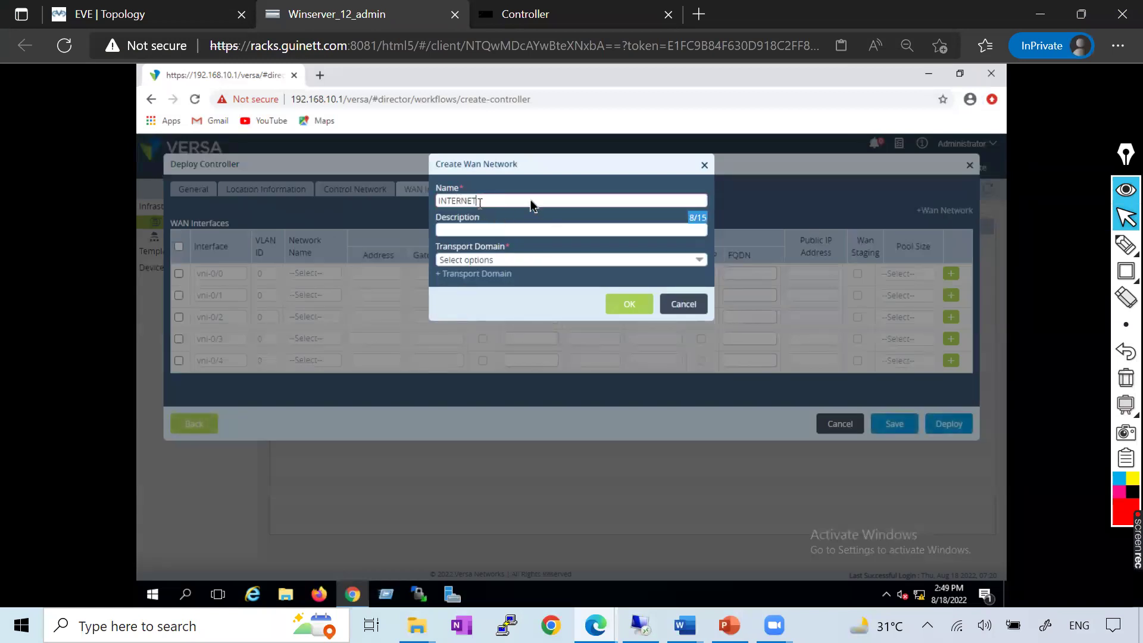
left_click(494, 260)
left_click(443, 315)
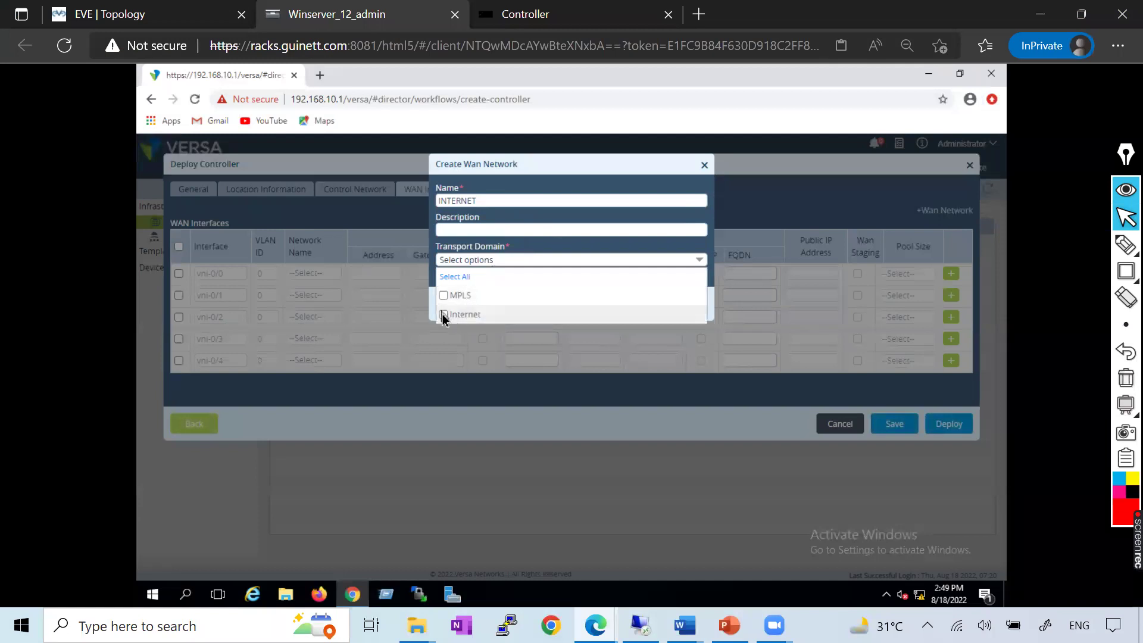
left_click(580, 248)
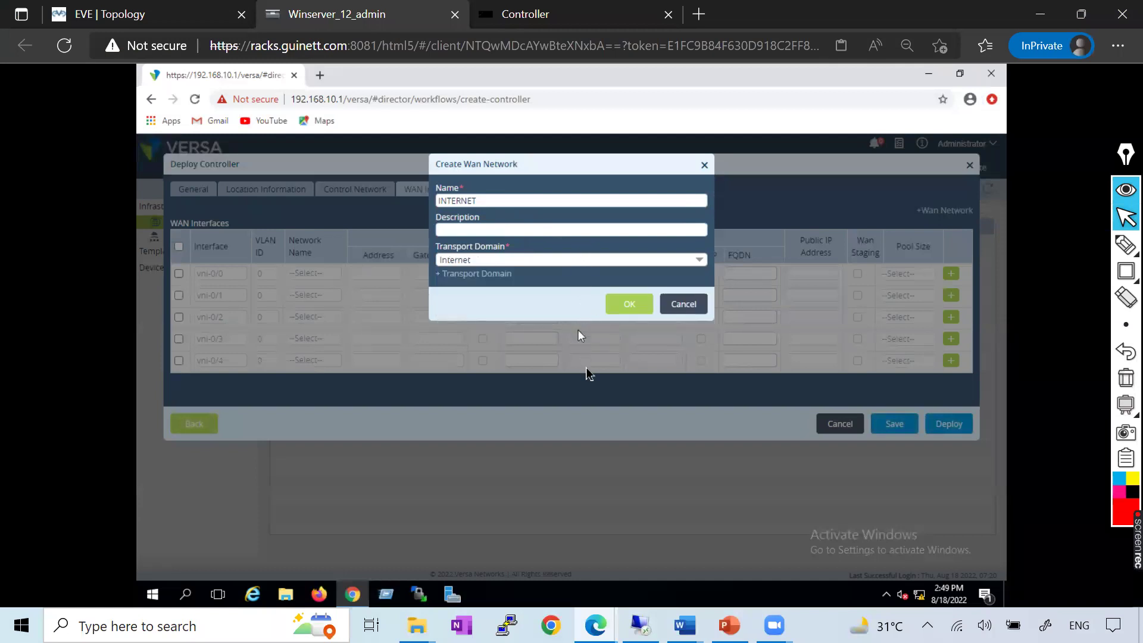
left_click(640, 304)
left_click(148, 15)
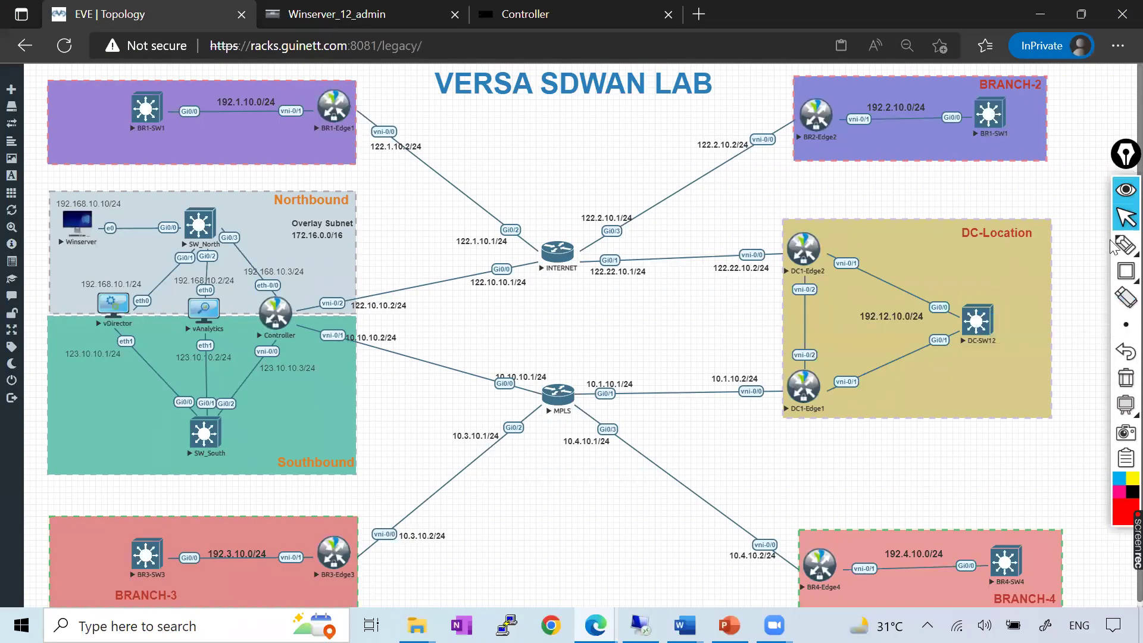
Highlight the Controller's links to SW_South and the INTERNET router on the lab diagram, then clear them
mouse_move(1124, 244)
left_click(1043, 245)
left_click_drag(272, 317, 224, 412)
mouse_move(277, 309)
left_mouse_down()
mouse_move(435, 288)
mouse_move(523, 260)
mouse_move(416, 362)
mouse_move(556, 404)
left_mouse_up()
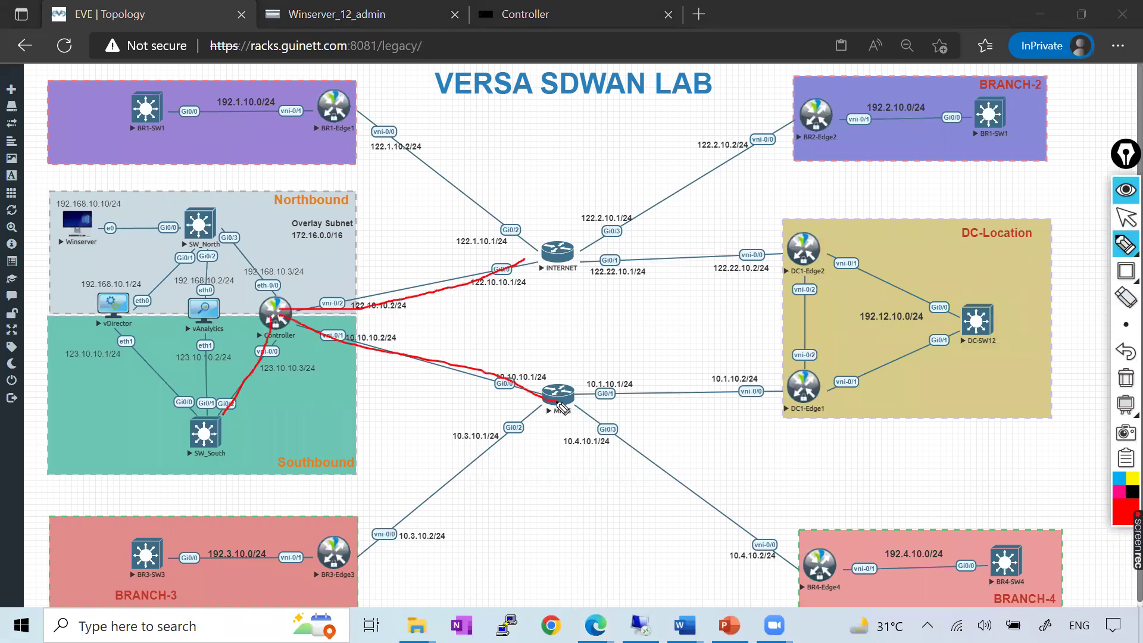
left_click(1124, 380)
Circle the Controller's vni-0/2 and vni-0/1 interfaces, clear the marks, and return to Versa Director
mouse_move(336, 294)
left_mouse_down()
mouse_move(306, 300)
mouse_move(363, 315)
mouse_move(337, 295)
mouse_move(369, 345)
mouse_move(328, 330)
mouse_move(399, 251)
left_mouse_up()
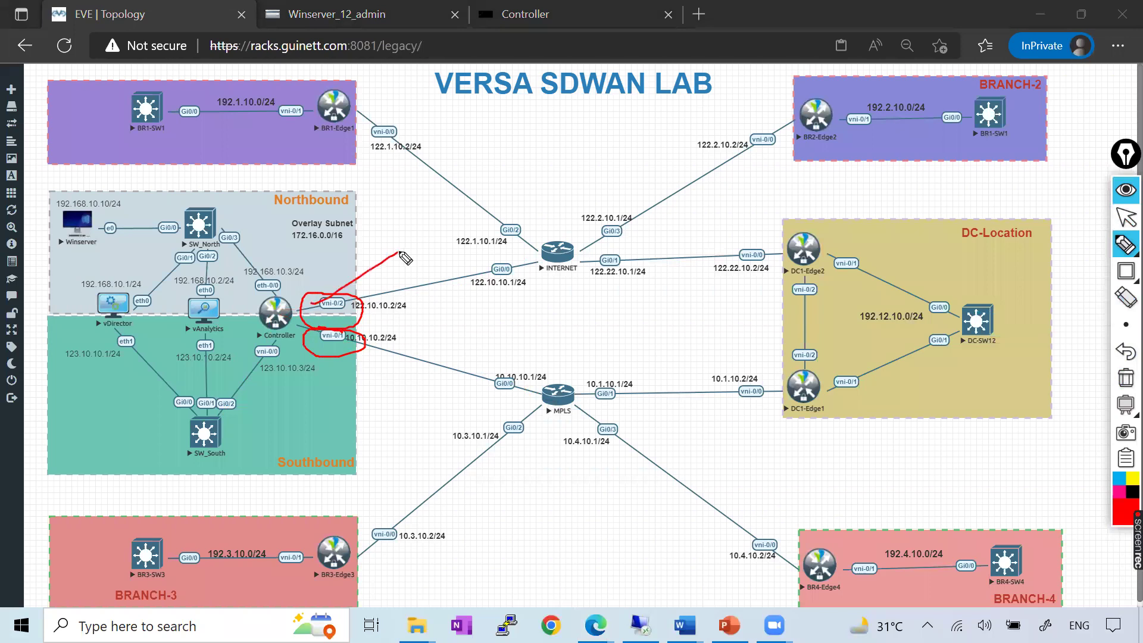
left_click_drag(336, 360, 415, 302)
left_click(1124, 378)
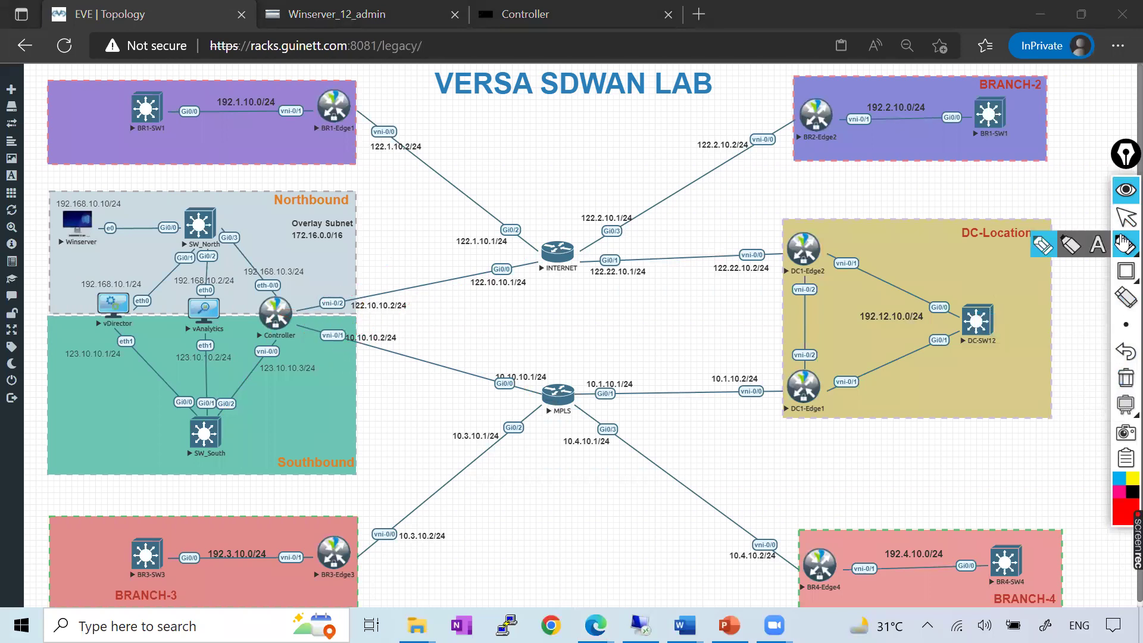
left_click(1125, 218)
left_click(375, 19)
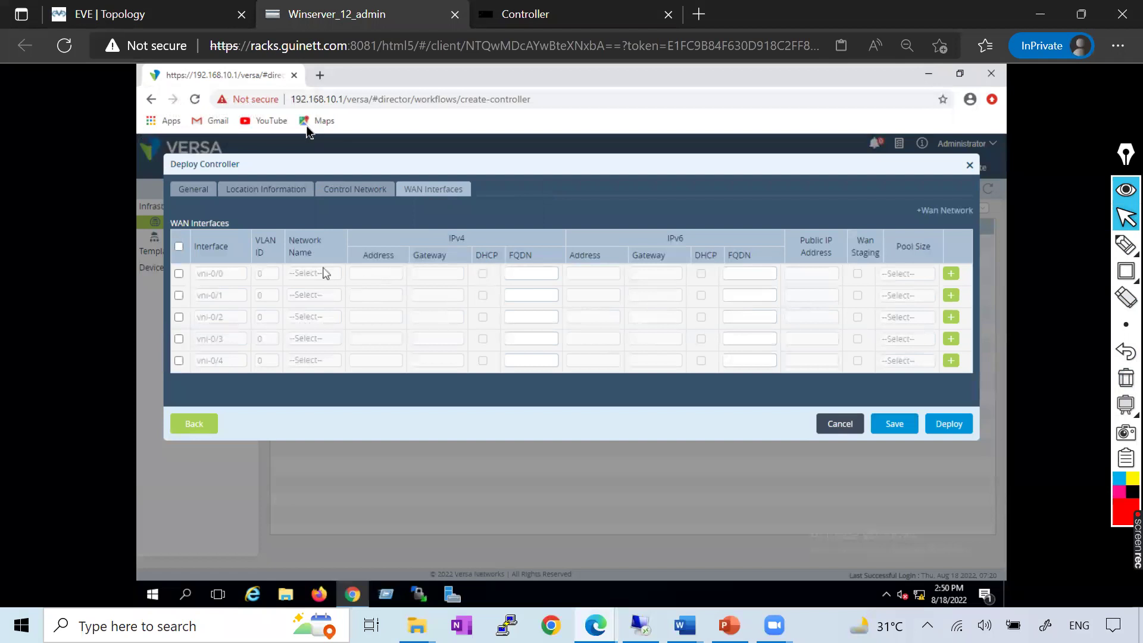
Consult the Versa_Controller reference document for the WAN interface settings
left_click(146, 14)
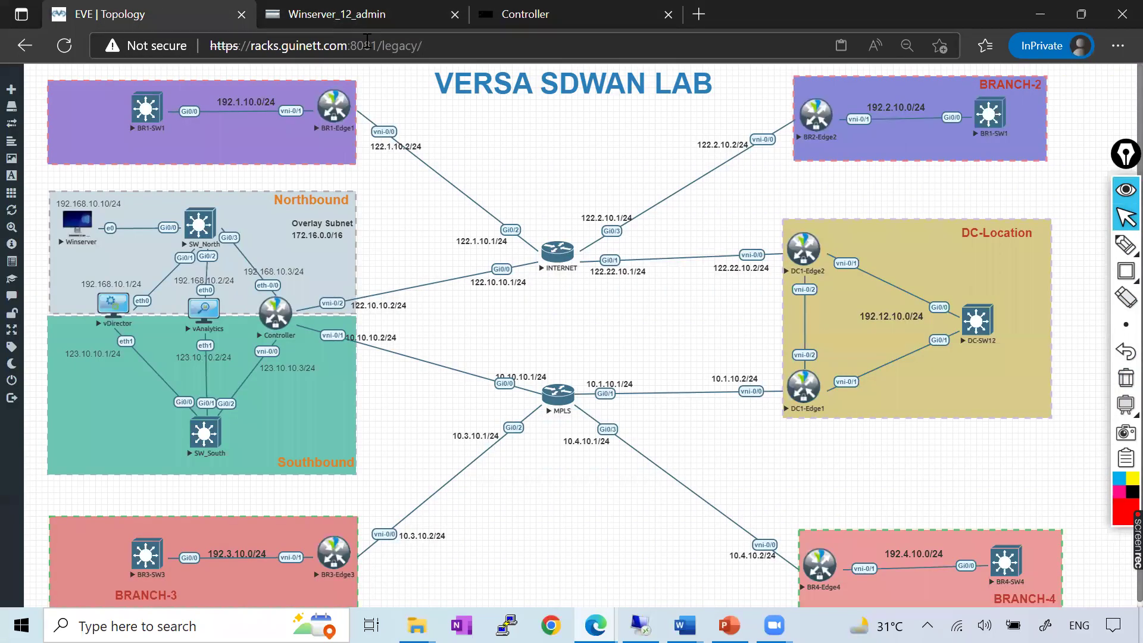
left_click(357, 18)
mouse_move(684, 624)
left_click(803, 562)
scroll(601, 351, "down", 15)
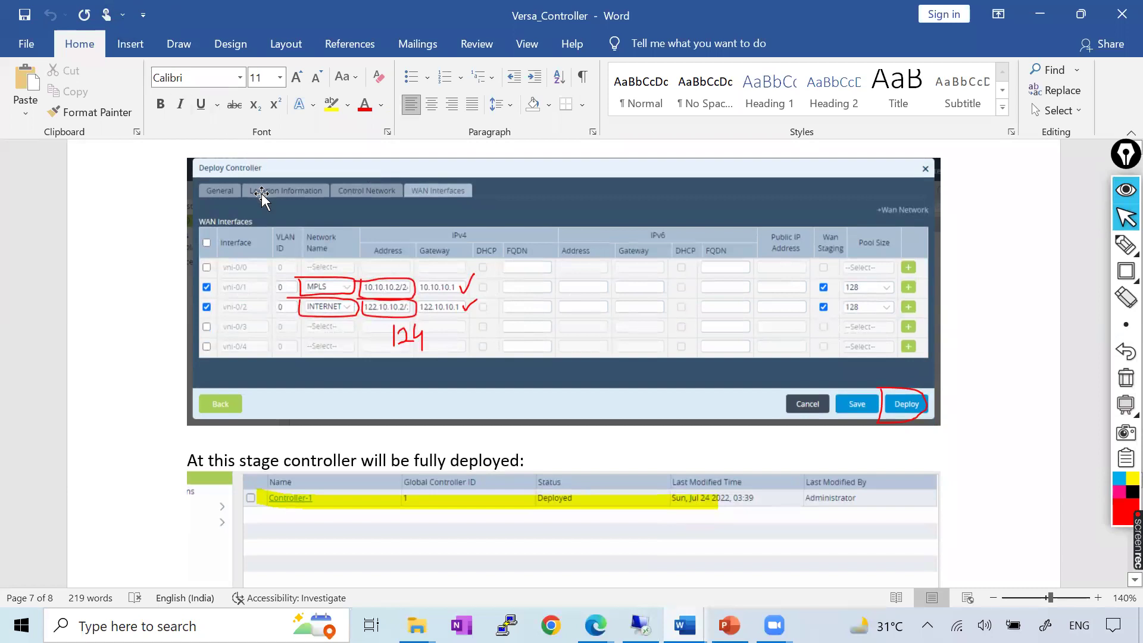
key("alt+Tab")
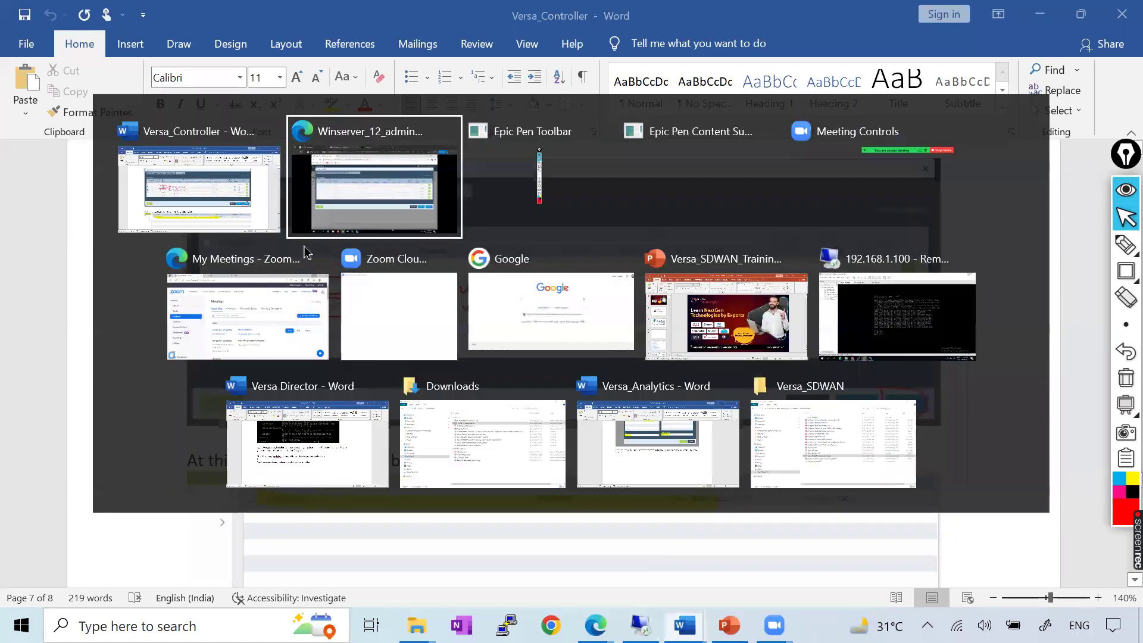
Enable the vni-0/1 WAN interface row with VLAN 0, WAN staging and pool size 128
left_click(163, 19)
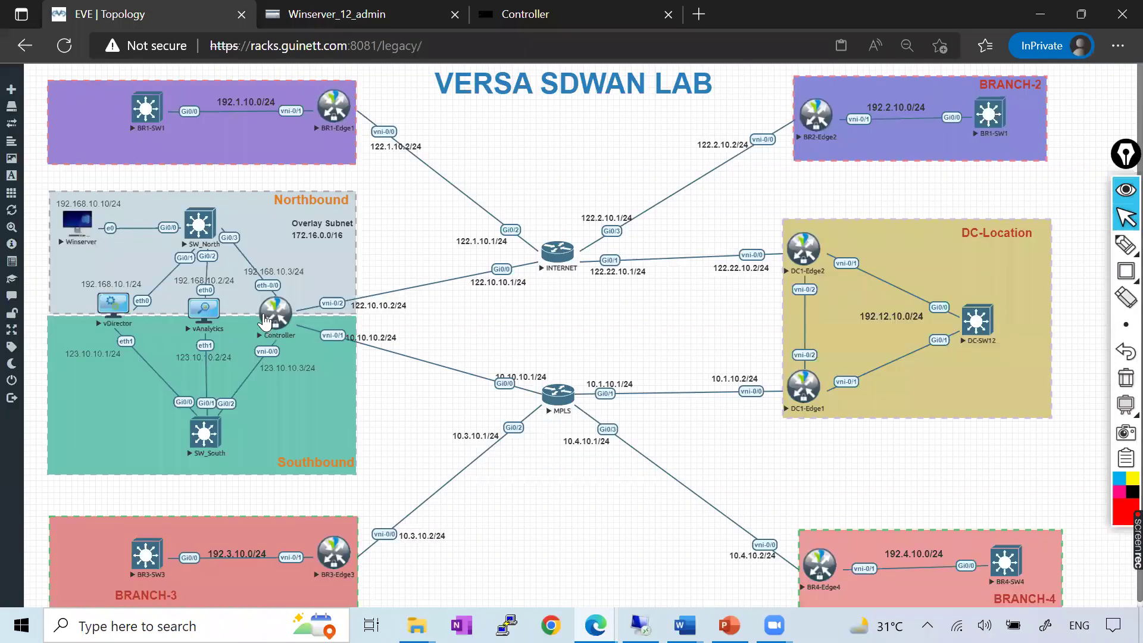
left_click(336, 14)
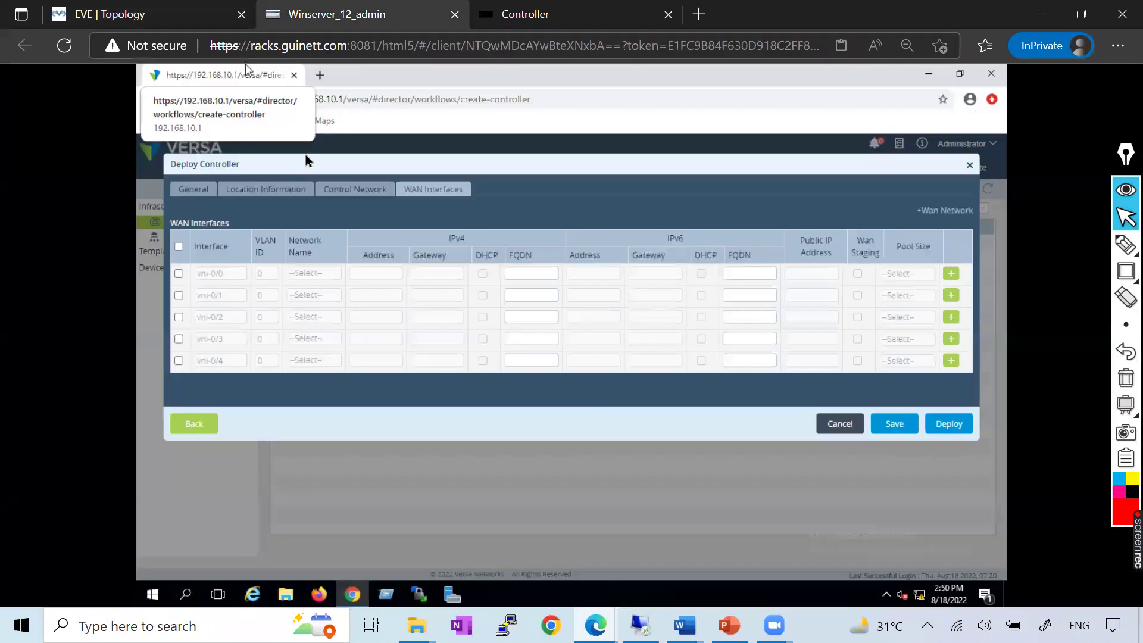
left_click(179, 295)
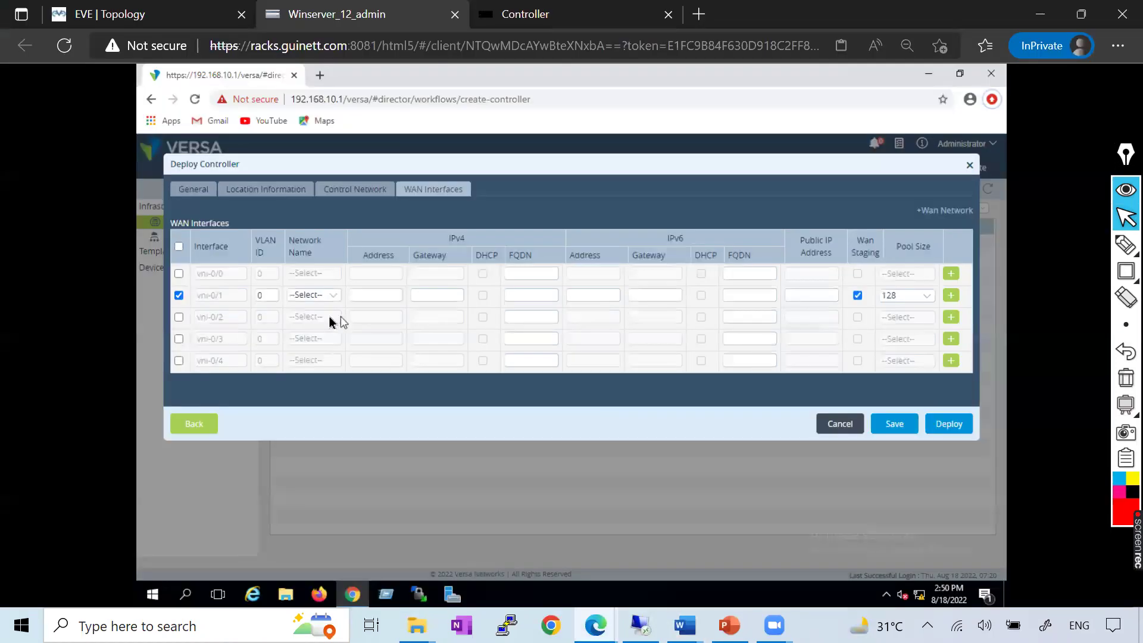
left_click(311, 295)
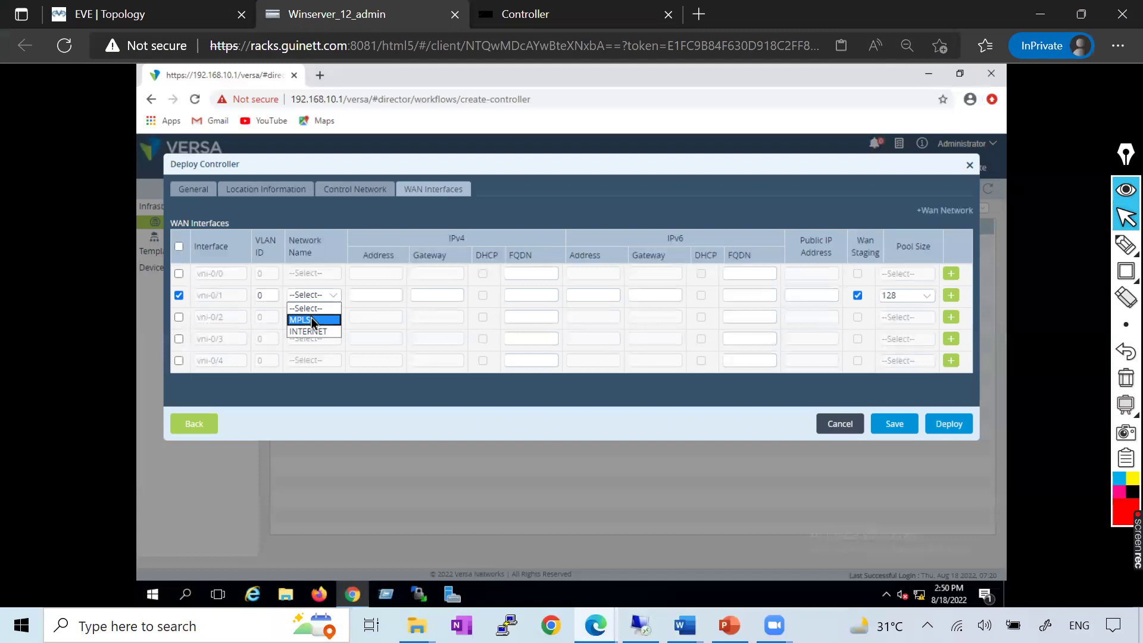
Put vni-0/1 on the MPLS network with address 10.10.10.2/24
left_click(311, 320)
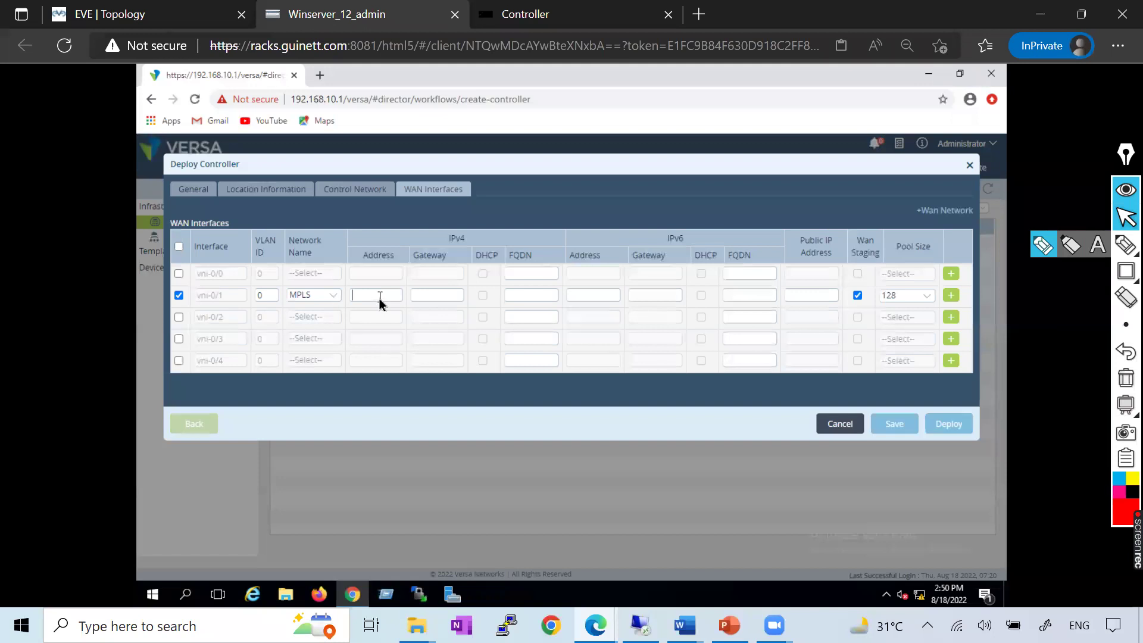
key("alt+Tab")
key("alt+Tab")
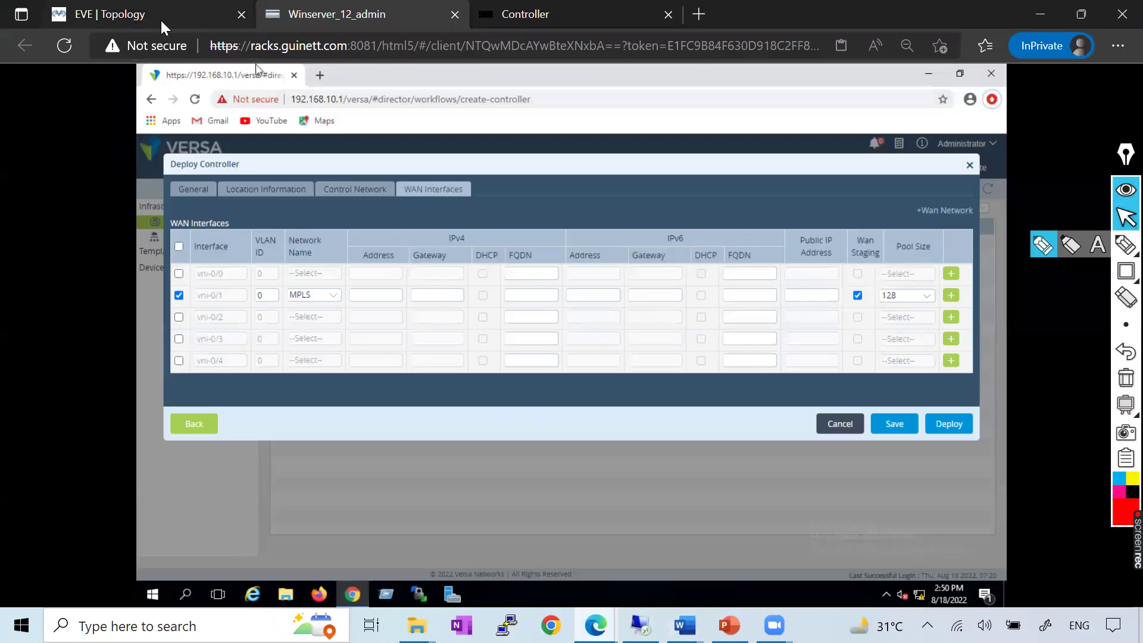
key("ctrl+shift+Tab")
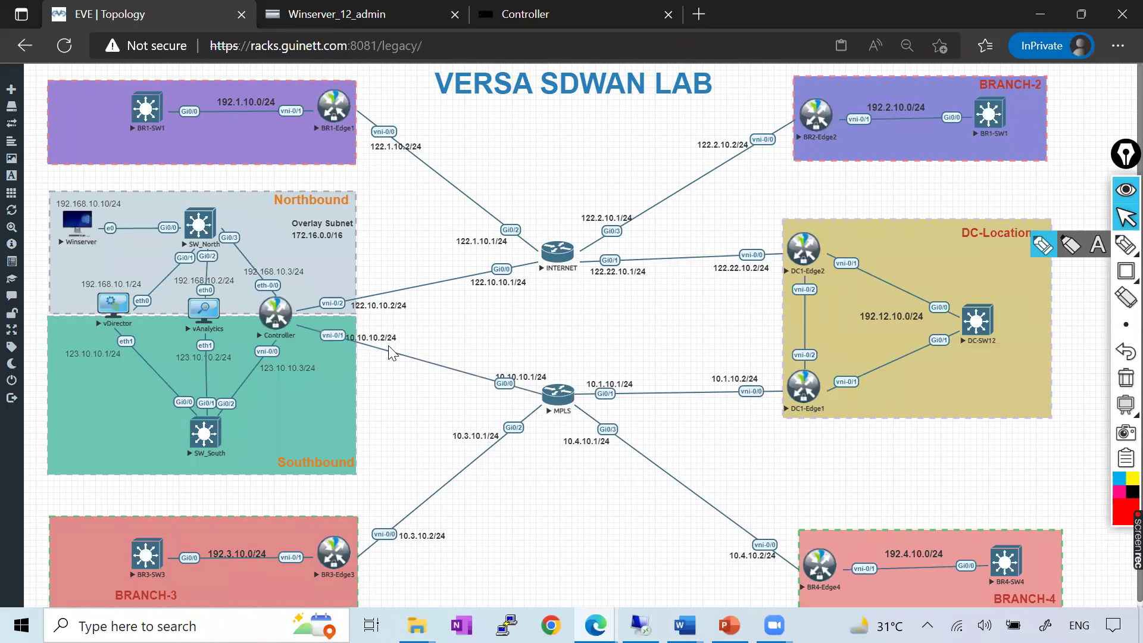
key("ctrl+Tab")
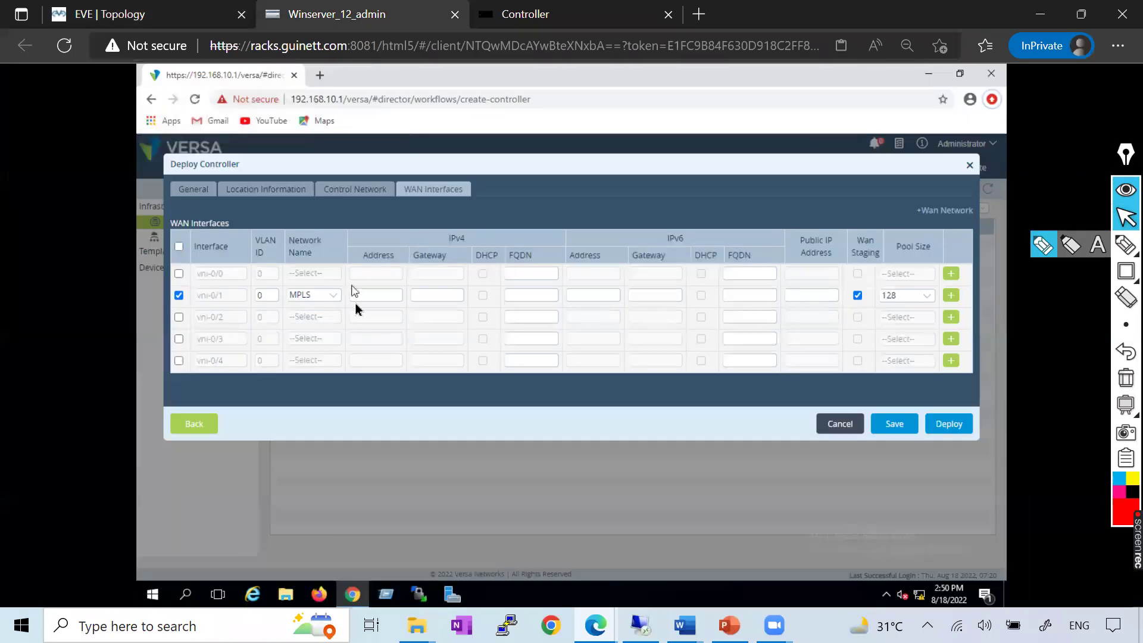
mouse_move(684, 625)
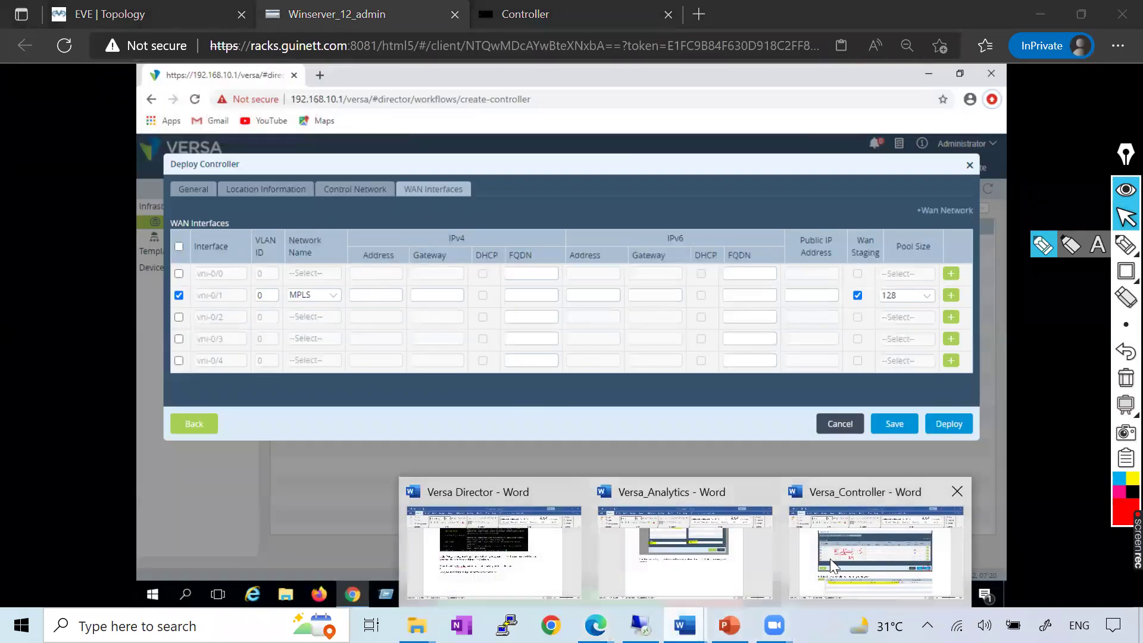
left_click(774, 536)
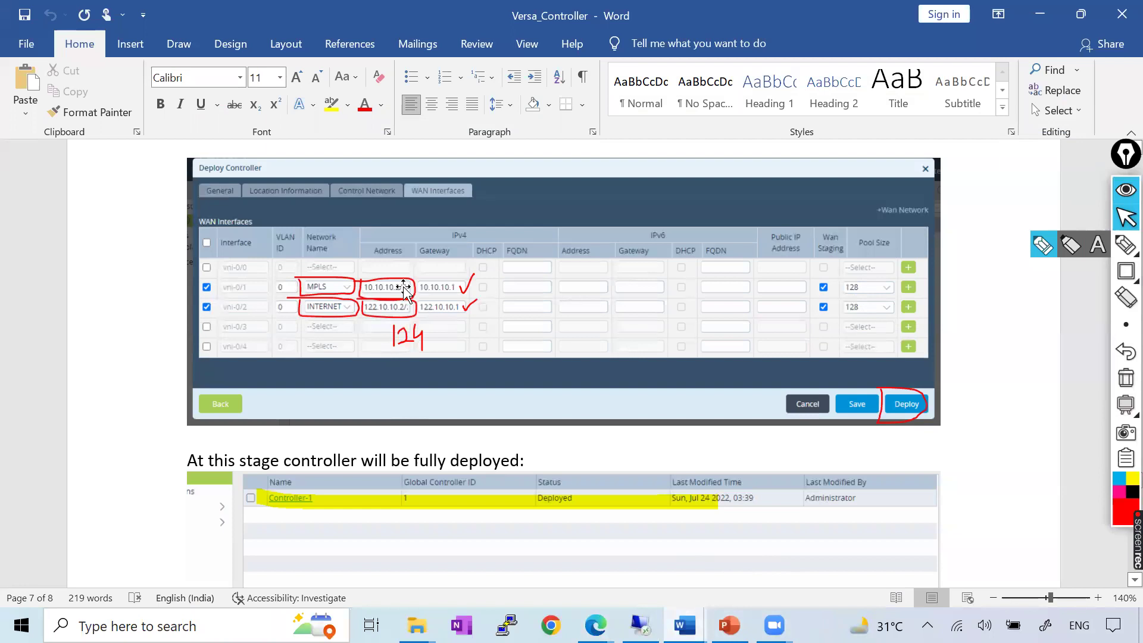
key("alt+Tab")
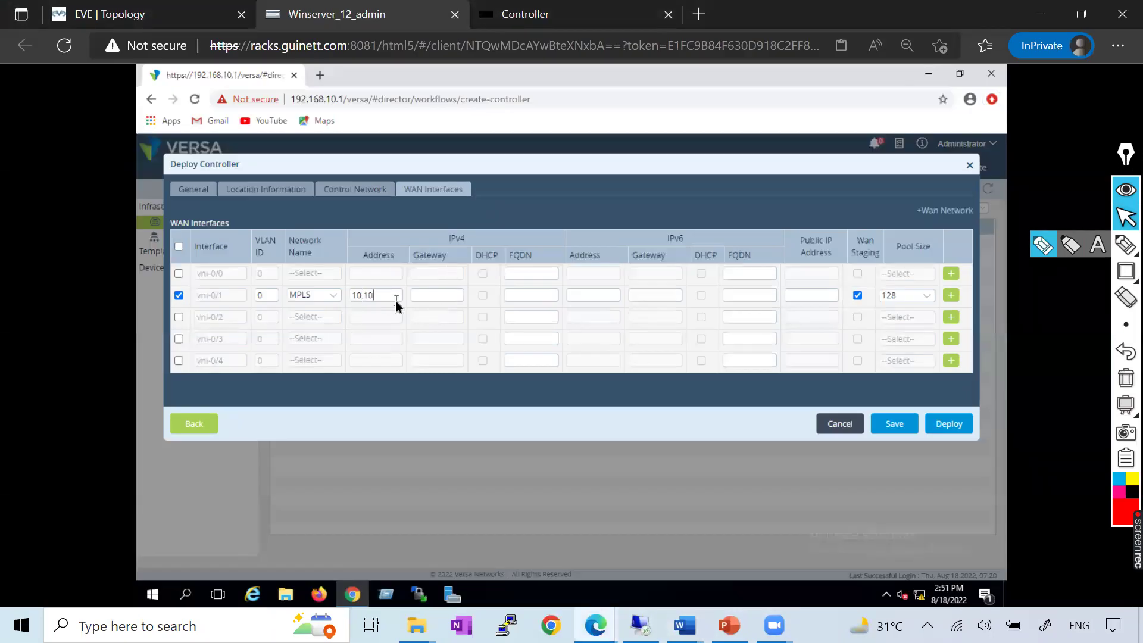
type("2/24")
Give vni-0/1 gateway 10.10.10.1 and enable the vni-0/2 WAN interface row
key("ctrl+shift+Tab")
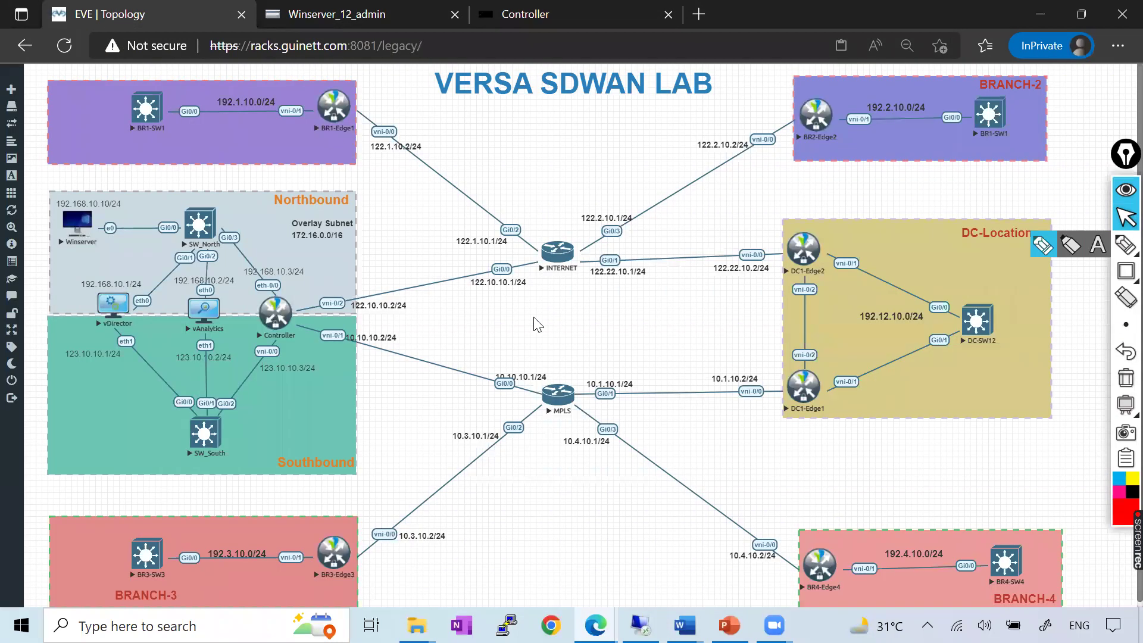
left_click_drag(521, 377, 522, 374)
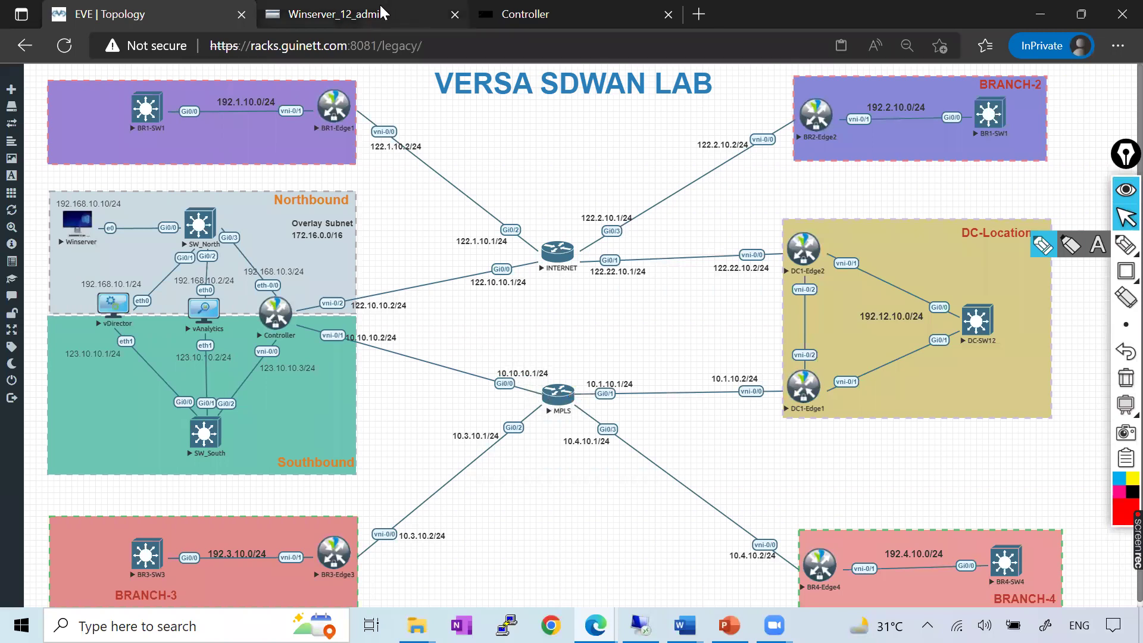
key("ctrl+Tab")
left_click(456, 296)
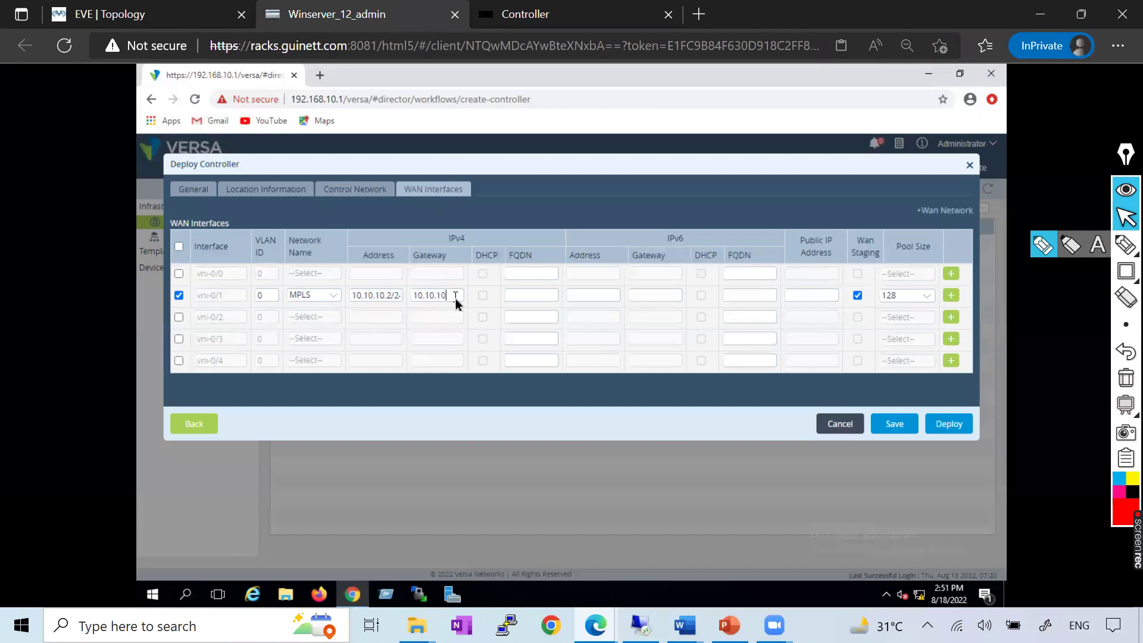
mouse_move(684, 625)
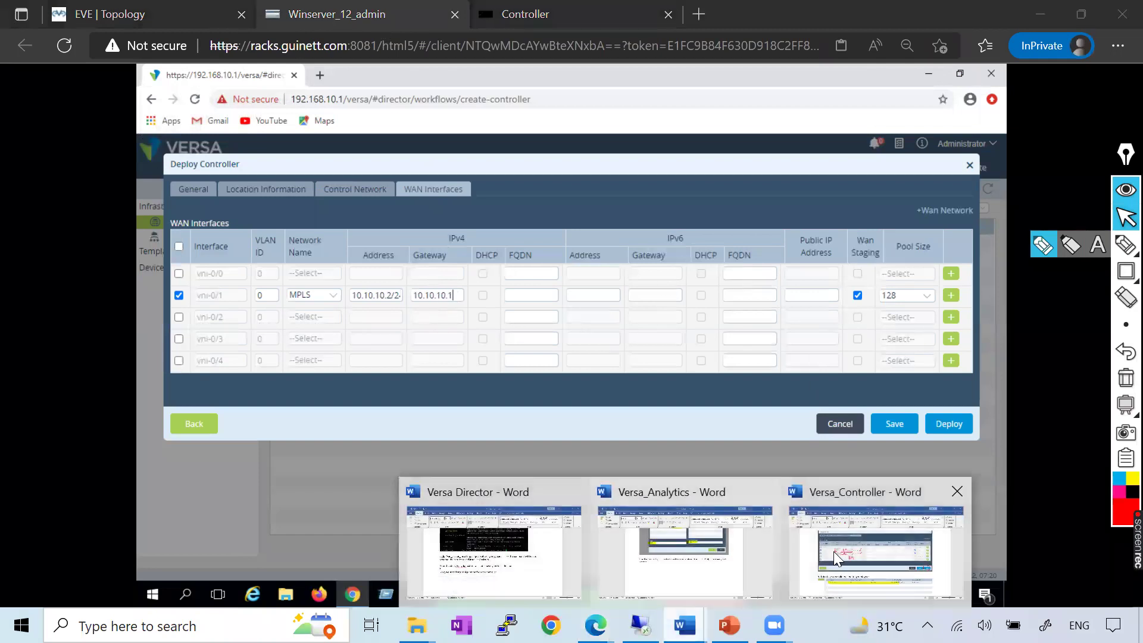
left_click(880, 538)
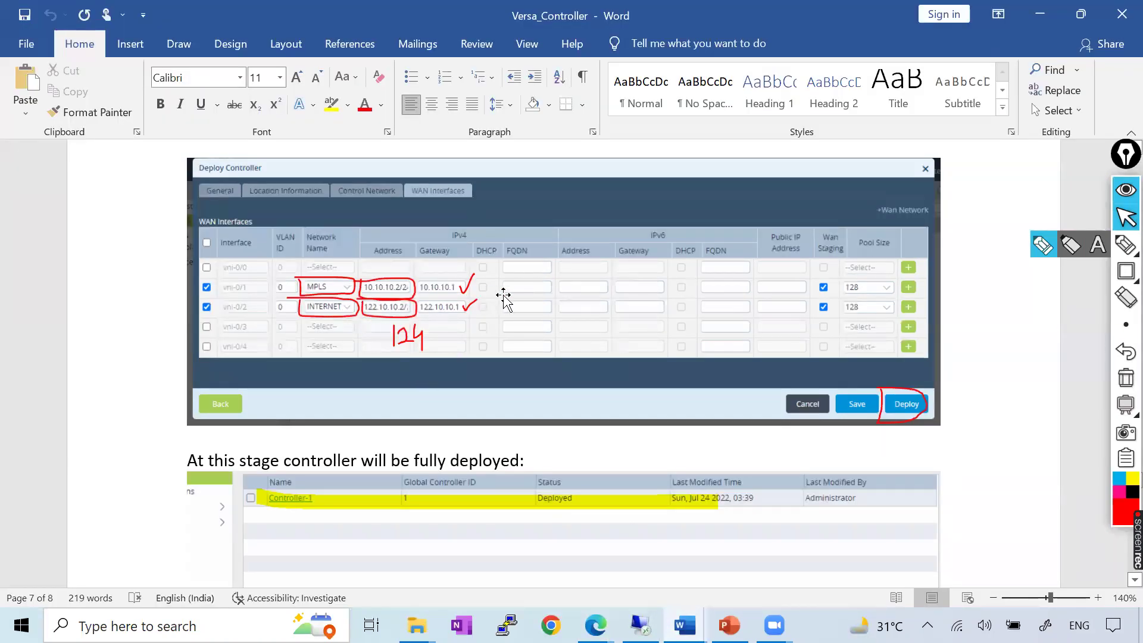
key("alt+Tab")
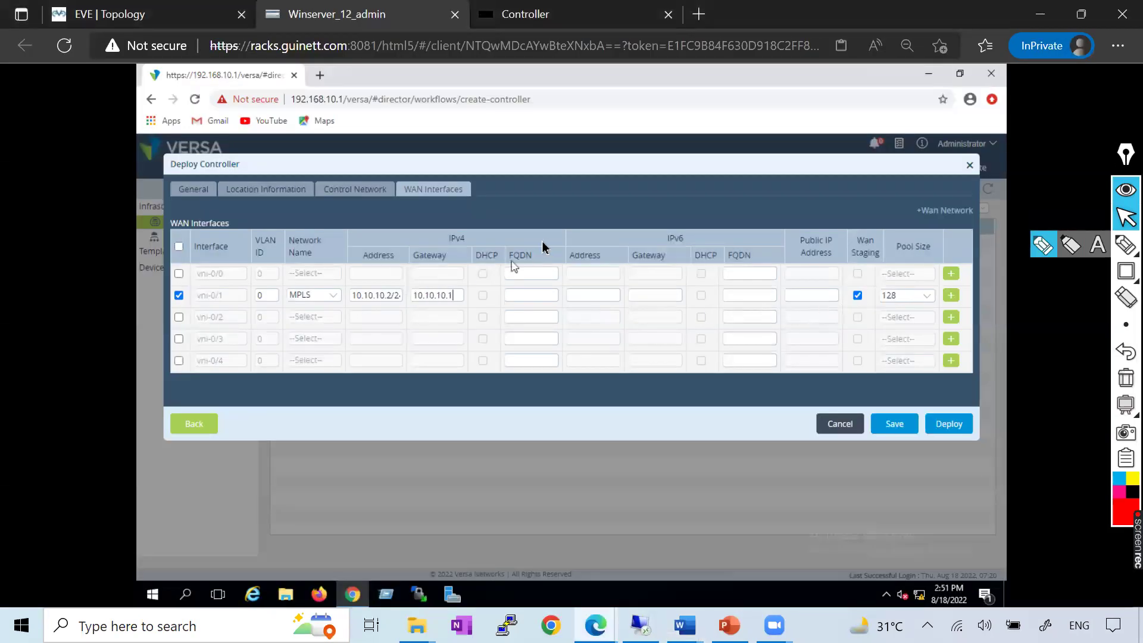
left_click(179, 319)
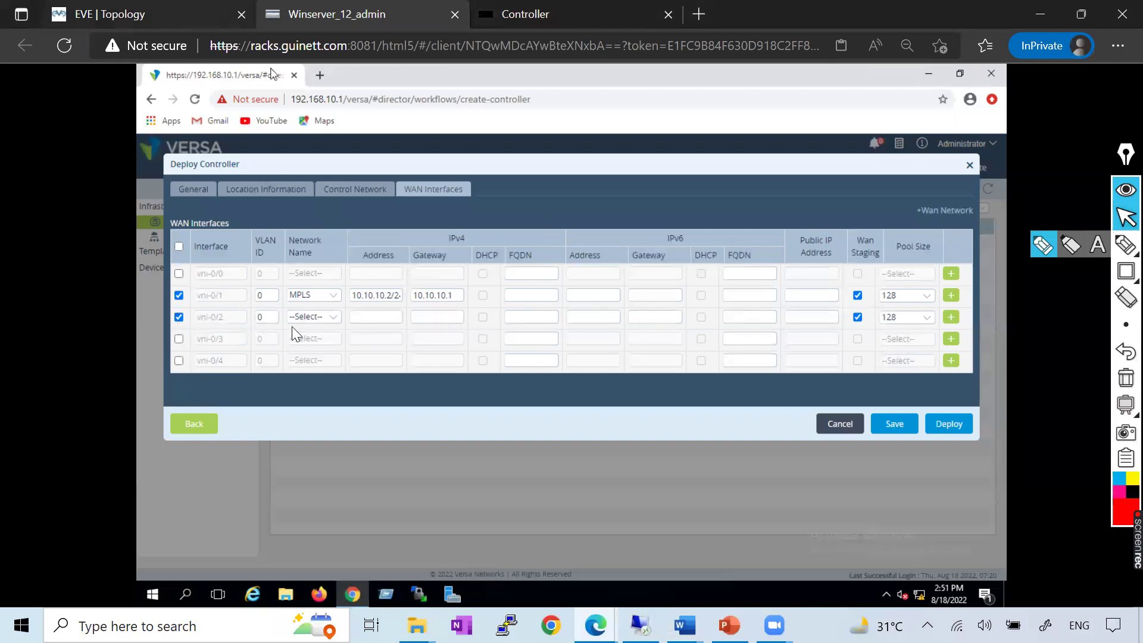
key("ctrl+shift+Tab")
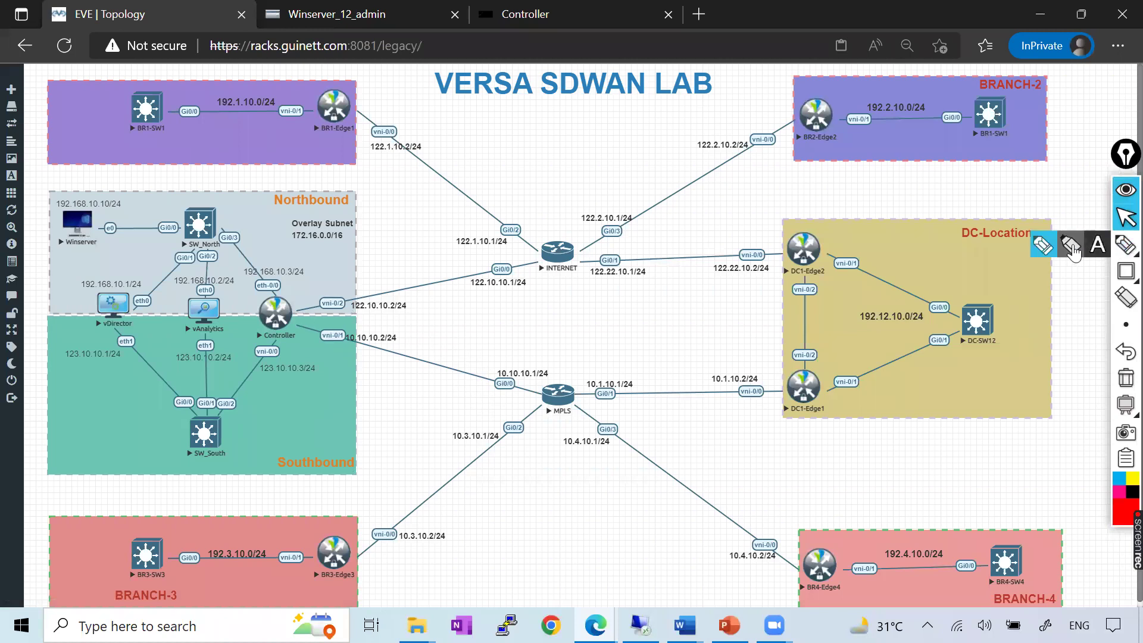
Trace the Controller-to-INTERNET and Controller-to-MPLS links on the diagram, noting gateway 122.10.10.1/24
left_click(1043, 245)
left_click_drag(277, 316, 535, 262)
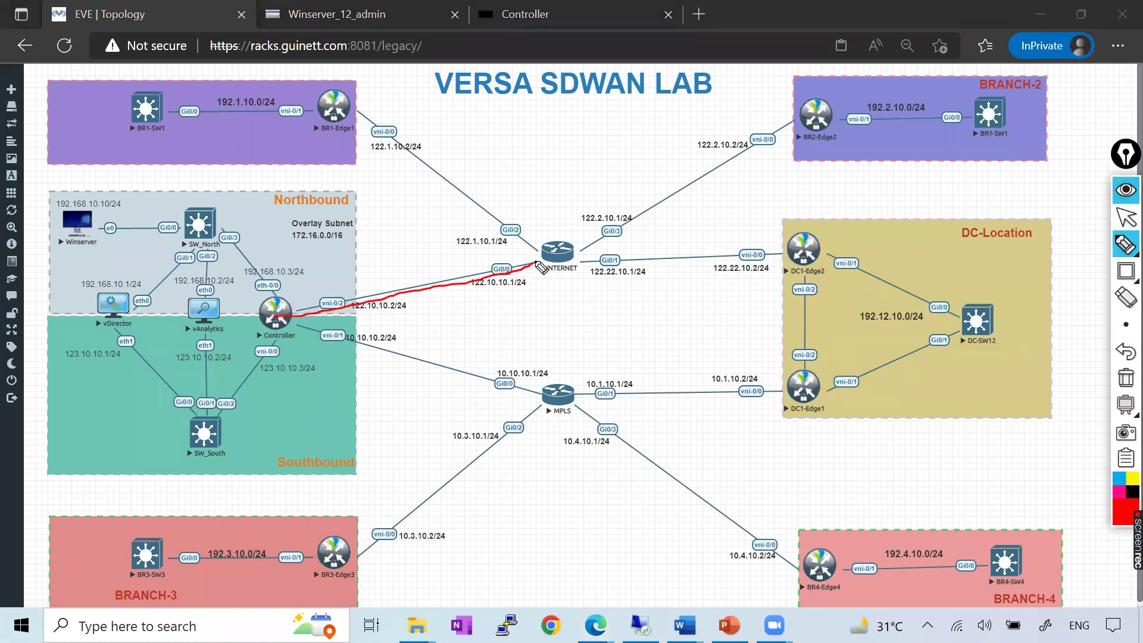
left_click_drag(278, 318, 589, 386)
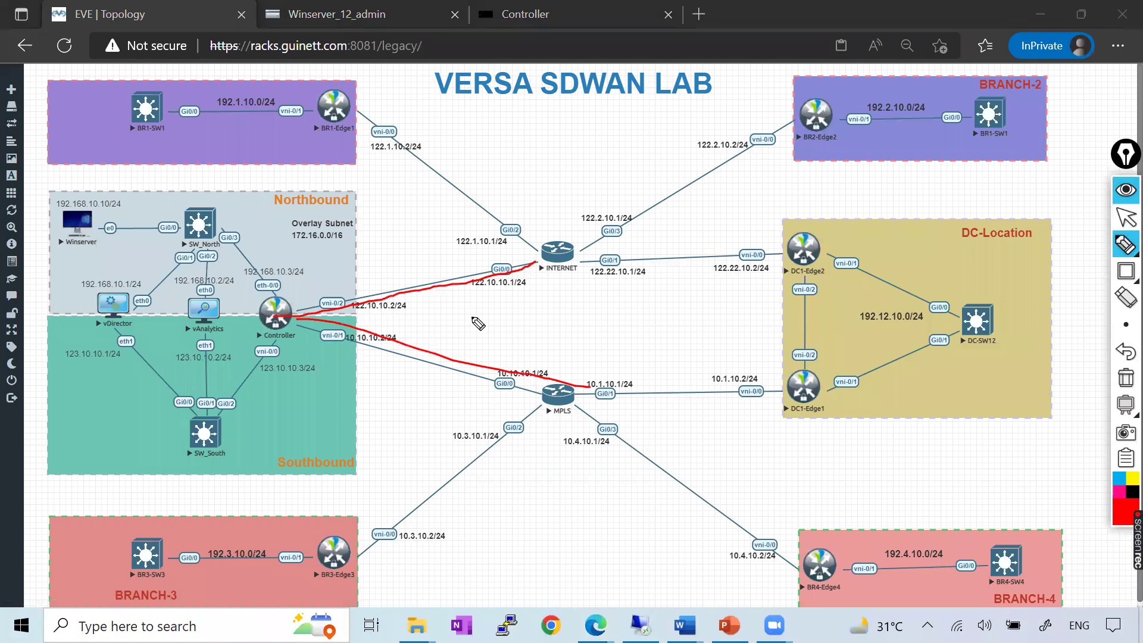
left_click(1124, 377)
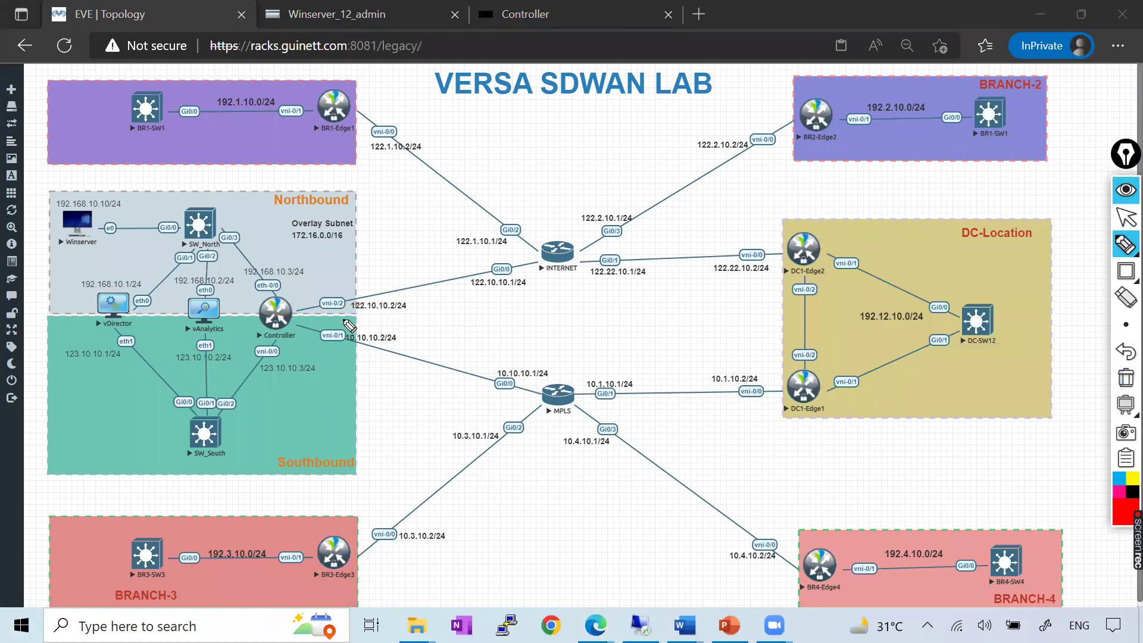
mouse_move(525, 291)
left_mouse_down()
mouse_move(476, 279)
mouse_move(506, 261)
left_mouse_up()
left_click(1123, 225)
left_click(382, 24)
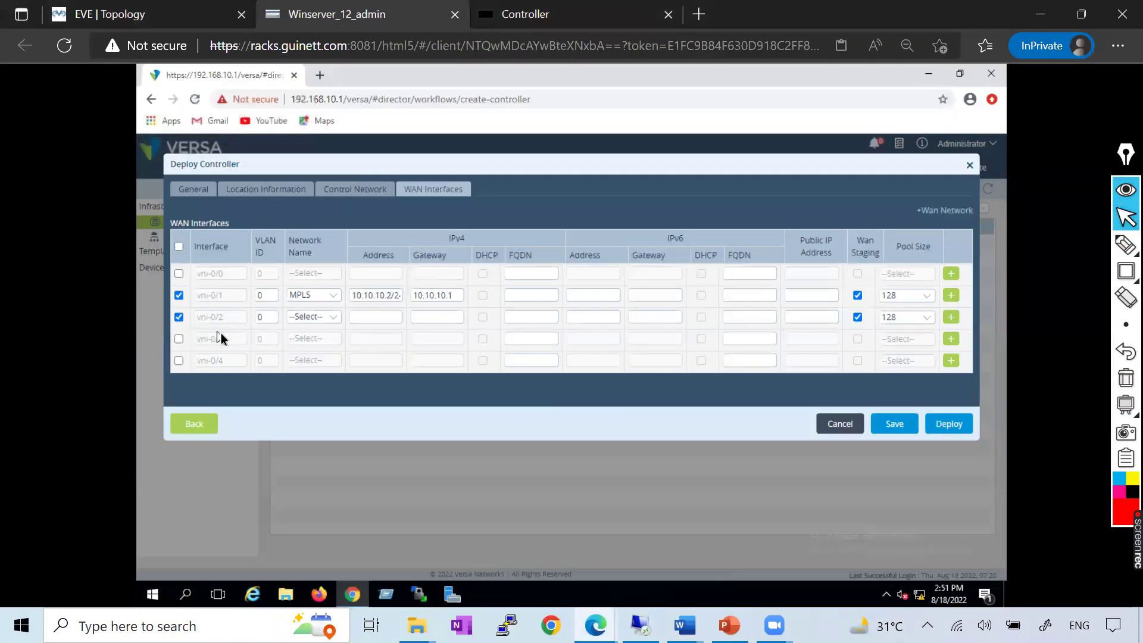
Set vni-0/2 to INTERNET with address 122.10.10.2/24 and gateway 122.10.10.1
left_click(313, 317)
left_click(308, 353)
left_click(372, 319)
type("122.10.10.")
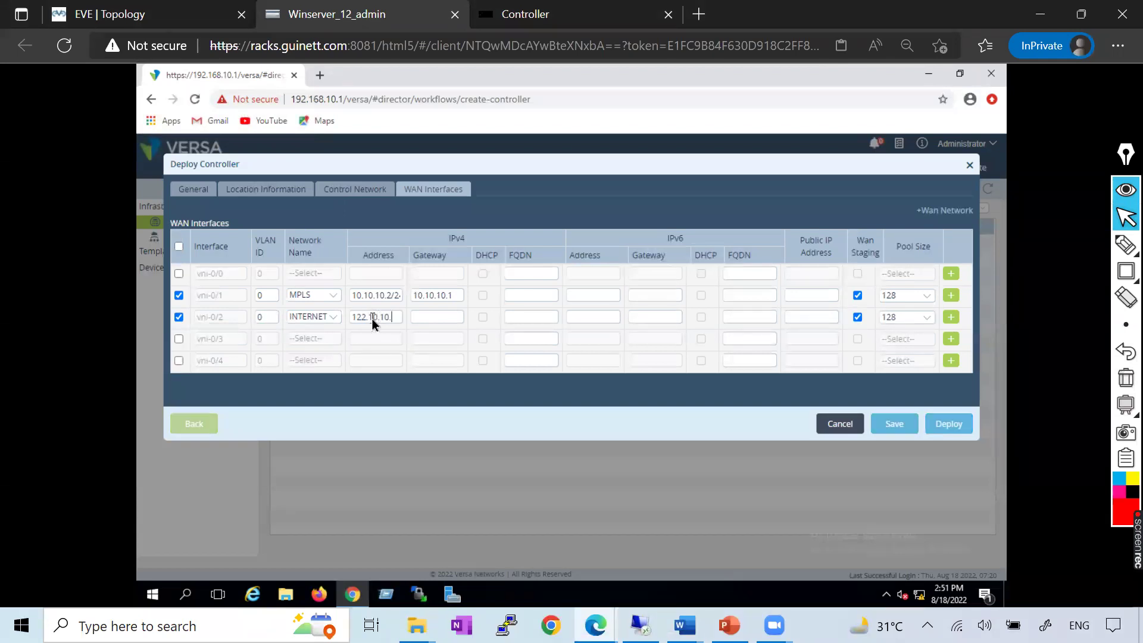
type("2/24")
left_click(443, 316)
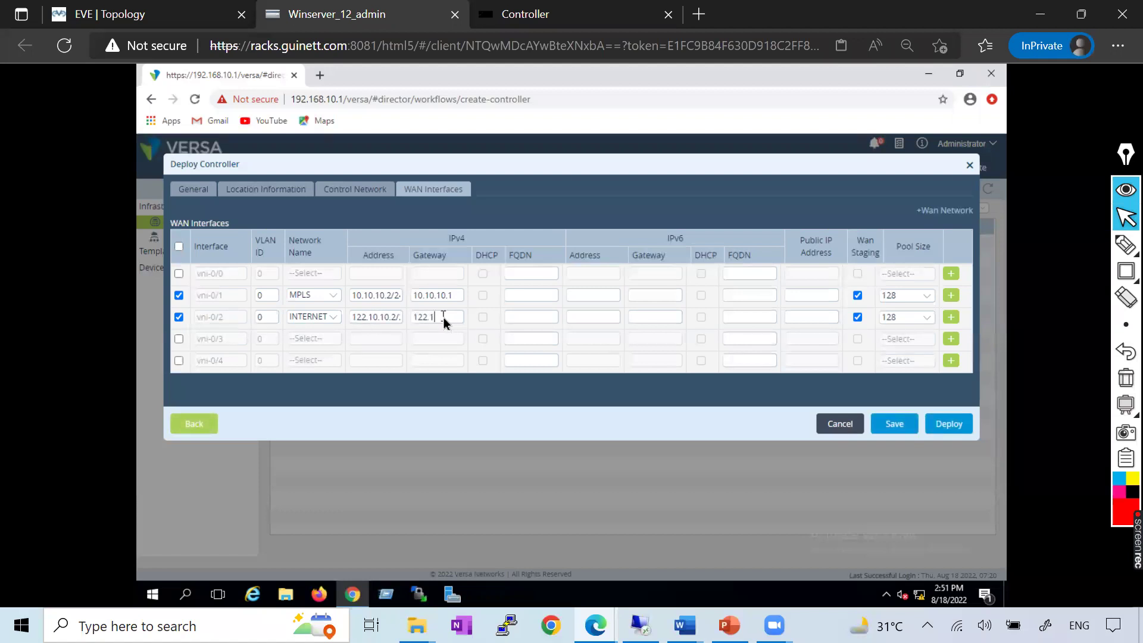
type("122.10.10.1")
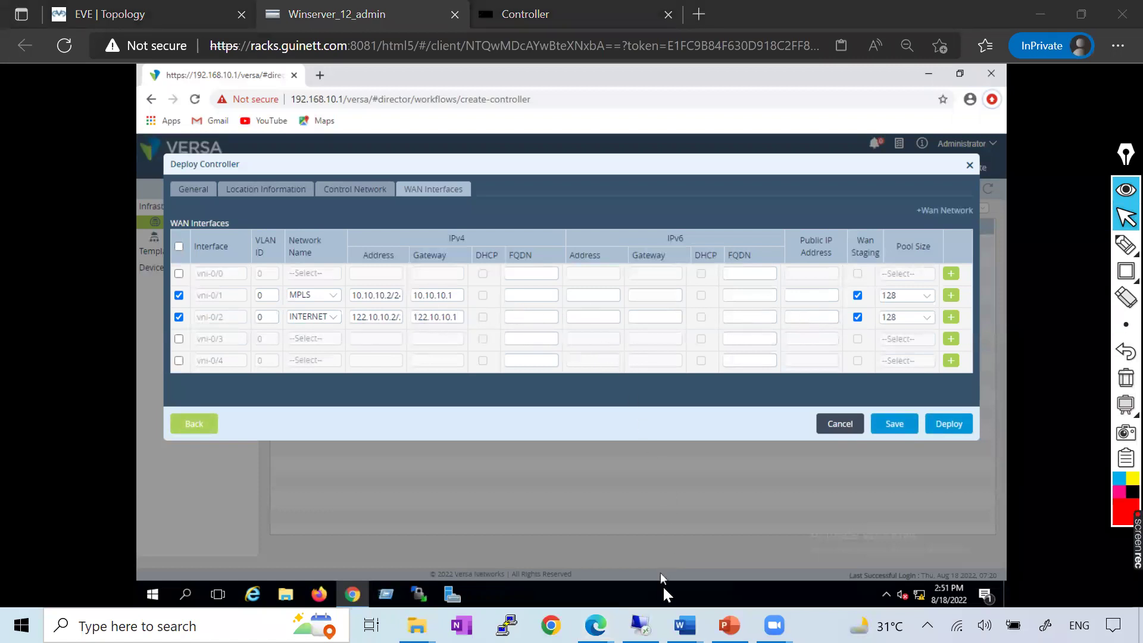
key("alt+Tab")
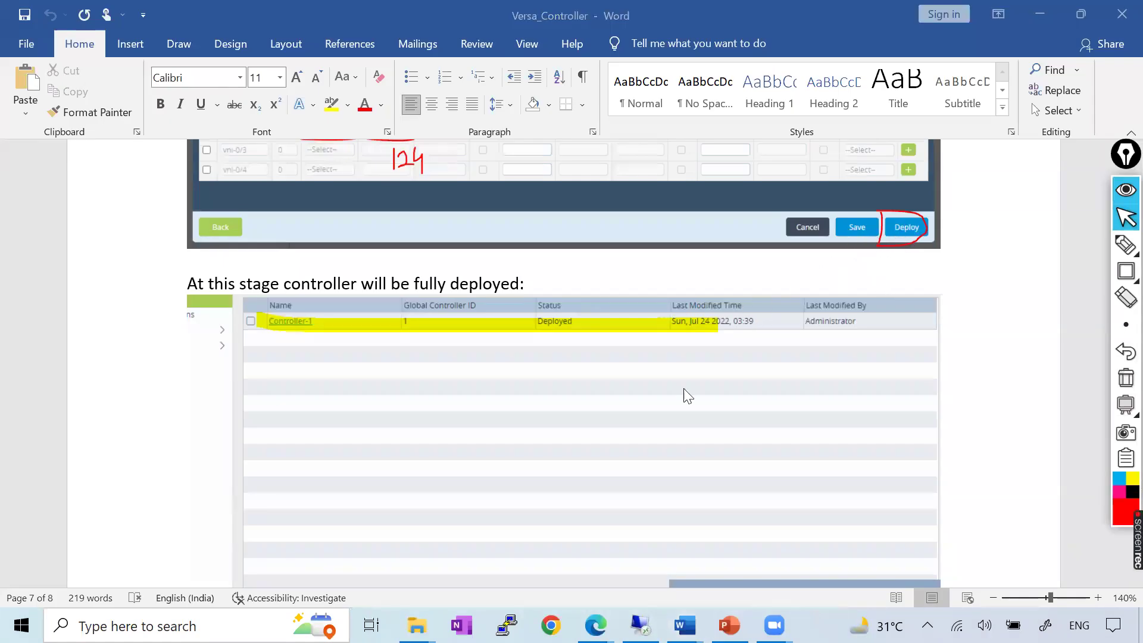
Review the deployed-controller screenshot in the Versa_Controller document, then bring up the Controller console
scroll(685, 393, "down", 2)
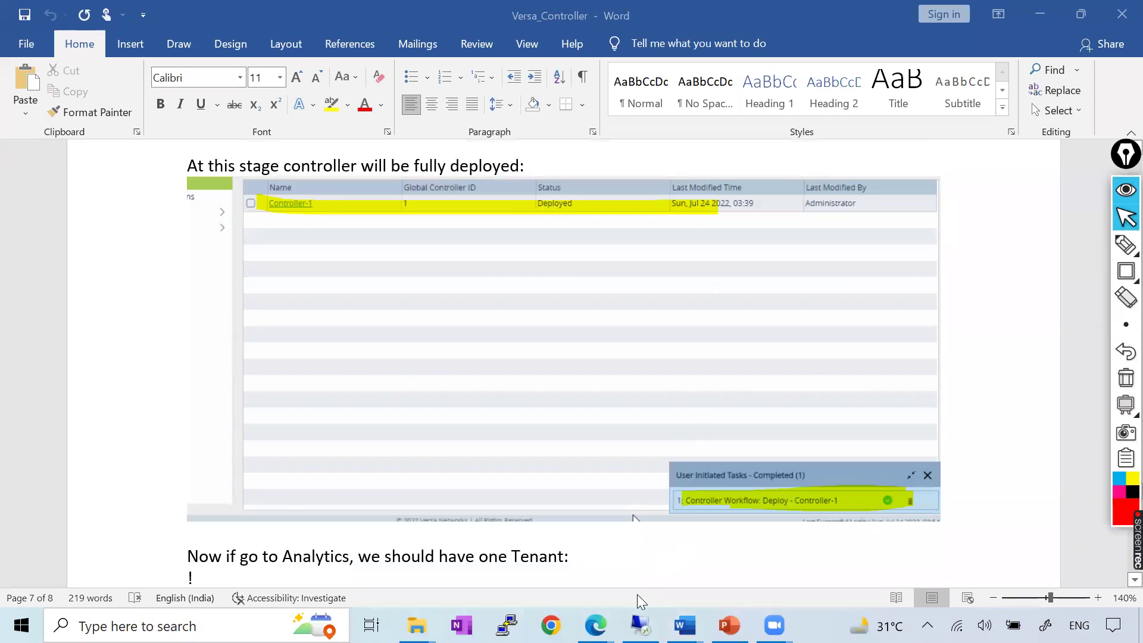
left_click(606, 629)
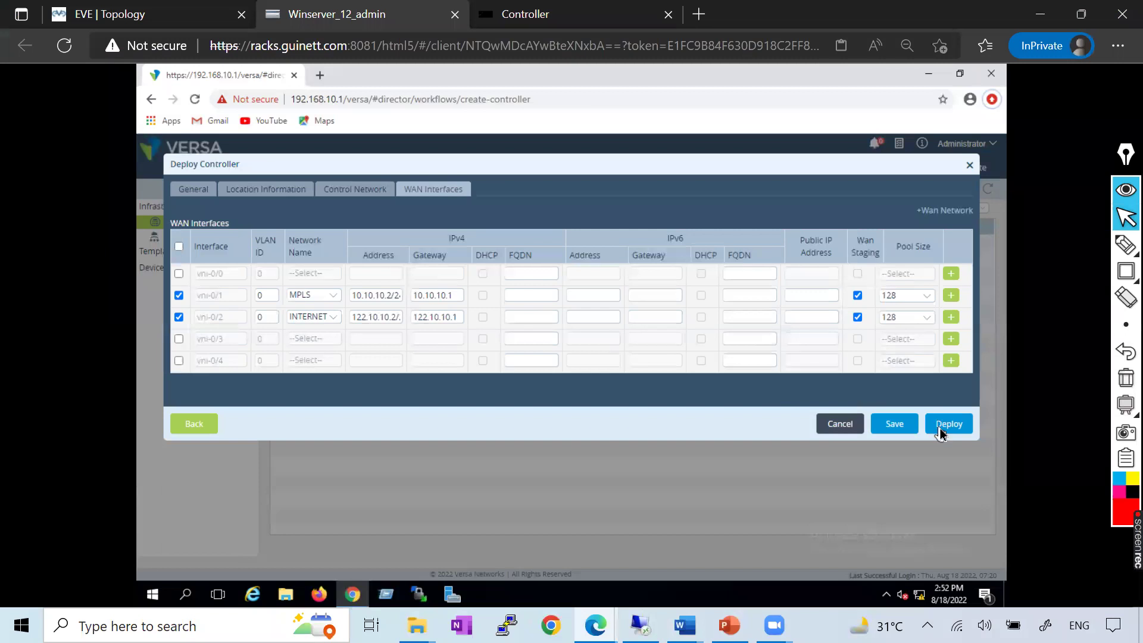
left_click(572, 14)
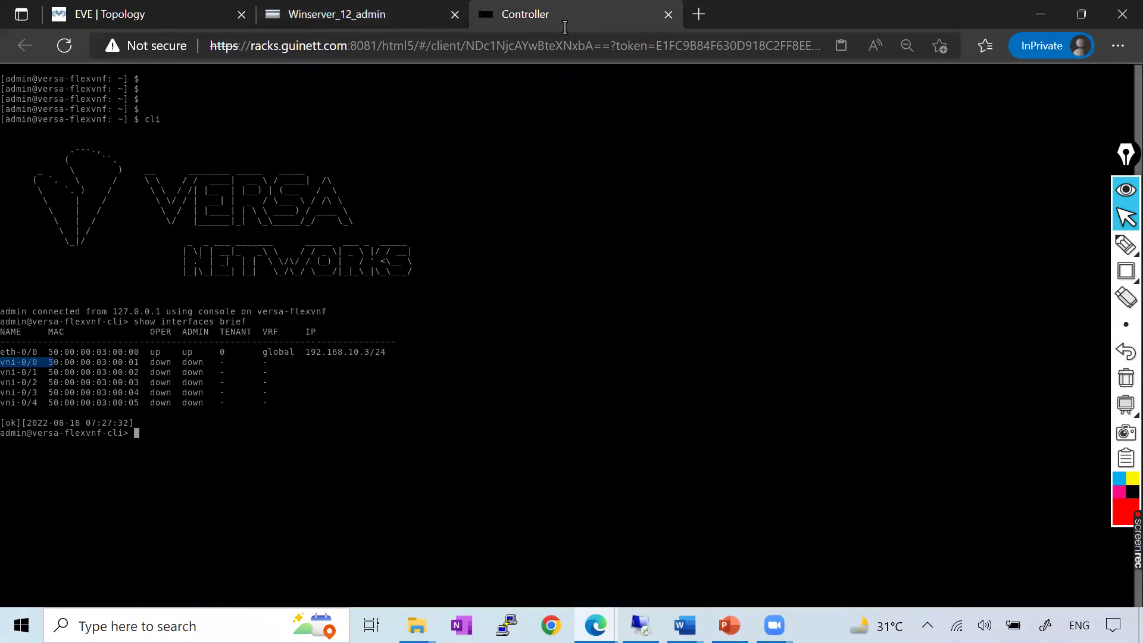
Rerun show interfaces brief to confirm the vni interfaces are down, then deploy the controller
key("Return")
key("Return")
key("Return")
key("Up")
key("Return")
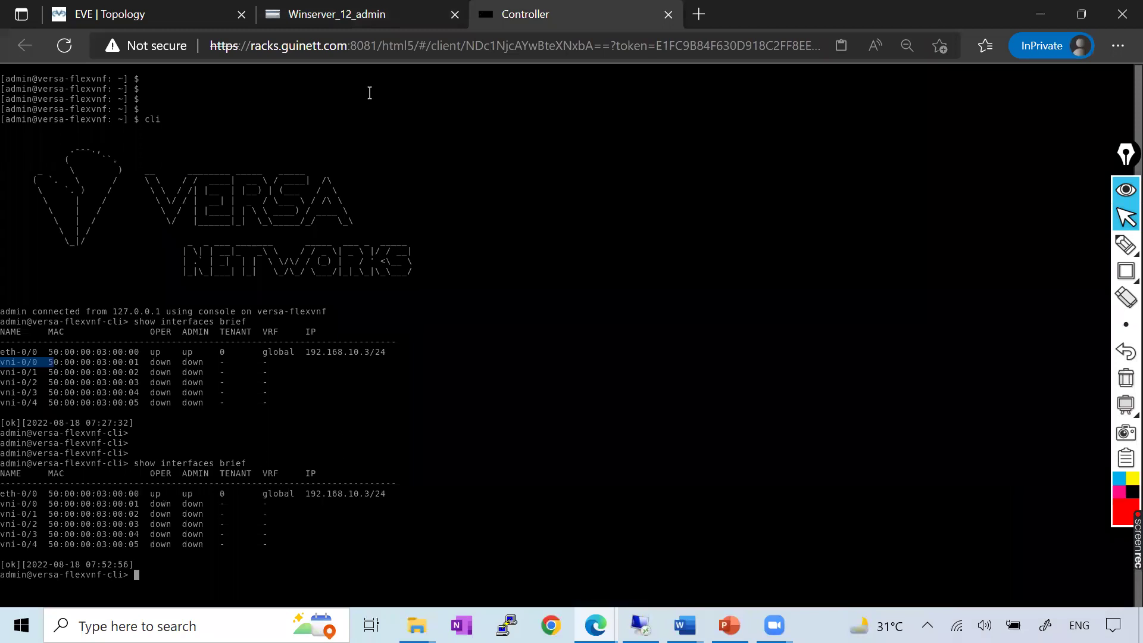
left_click(349, 14)
left_click(955, 425)
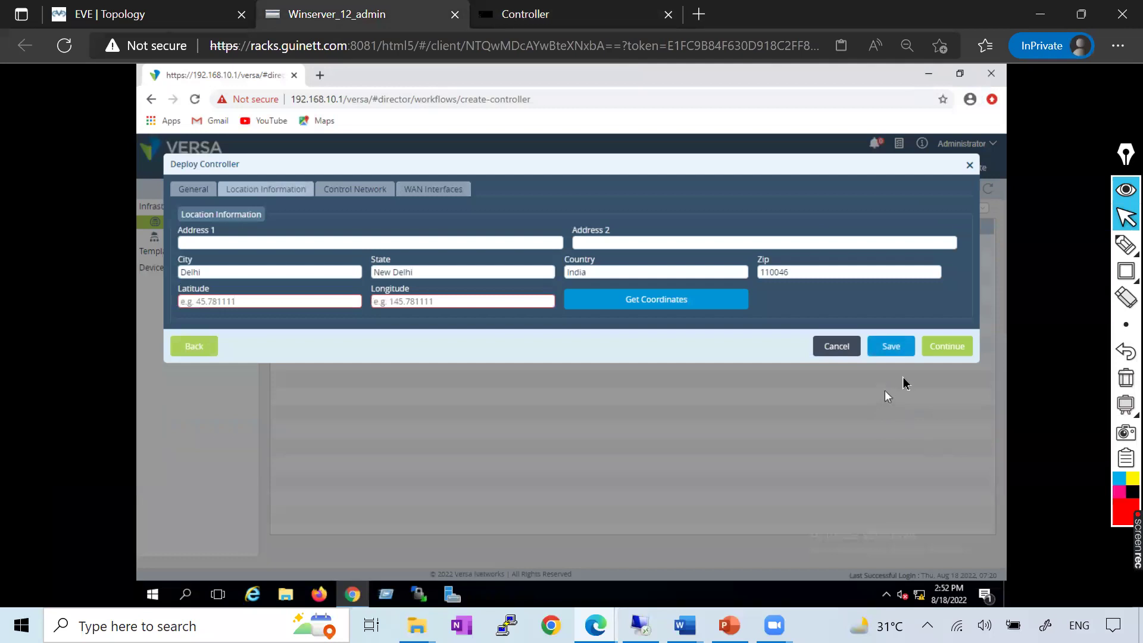
Retry the deployment and look up coordinates for the Delhi location after latitude is flagged missing
left_click(942, 356)
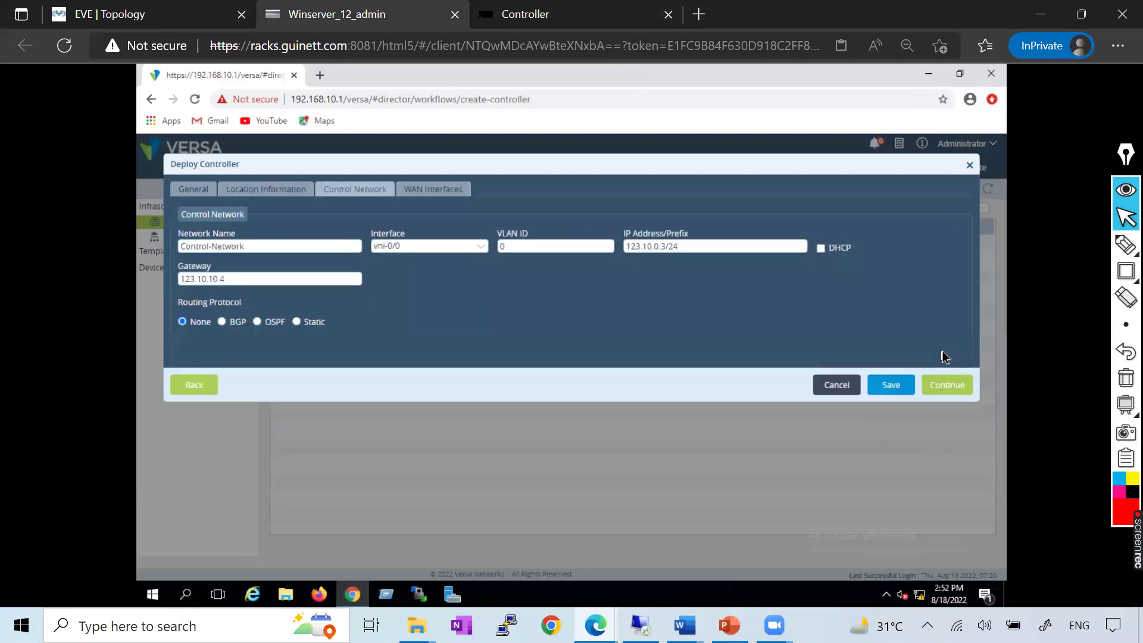
left_click(941, 384)
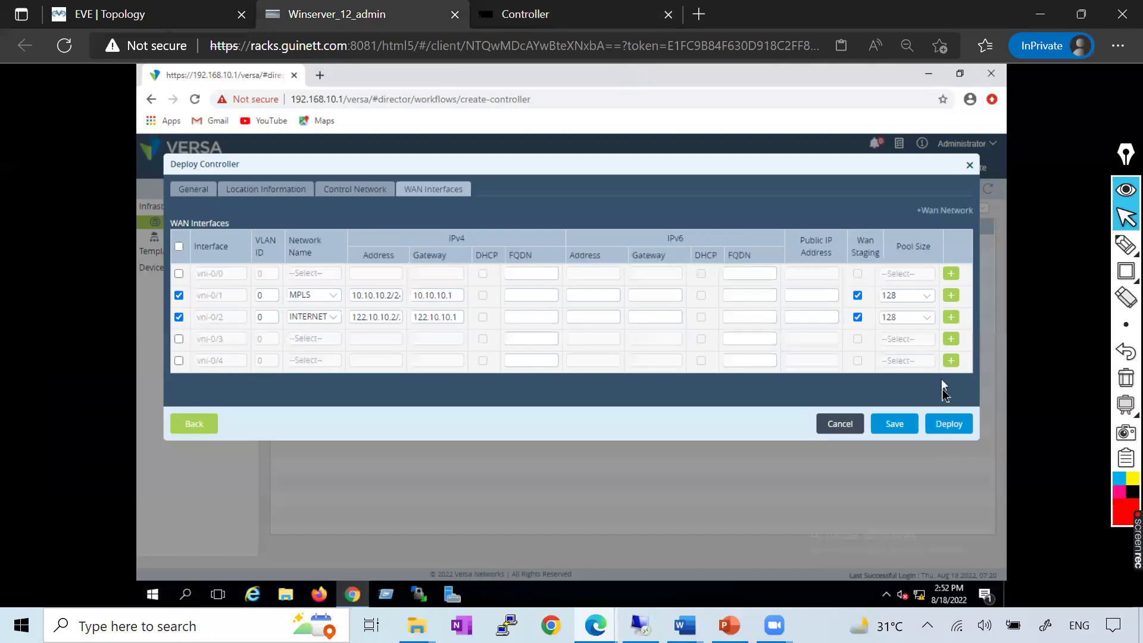
left_click(948, 427)
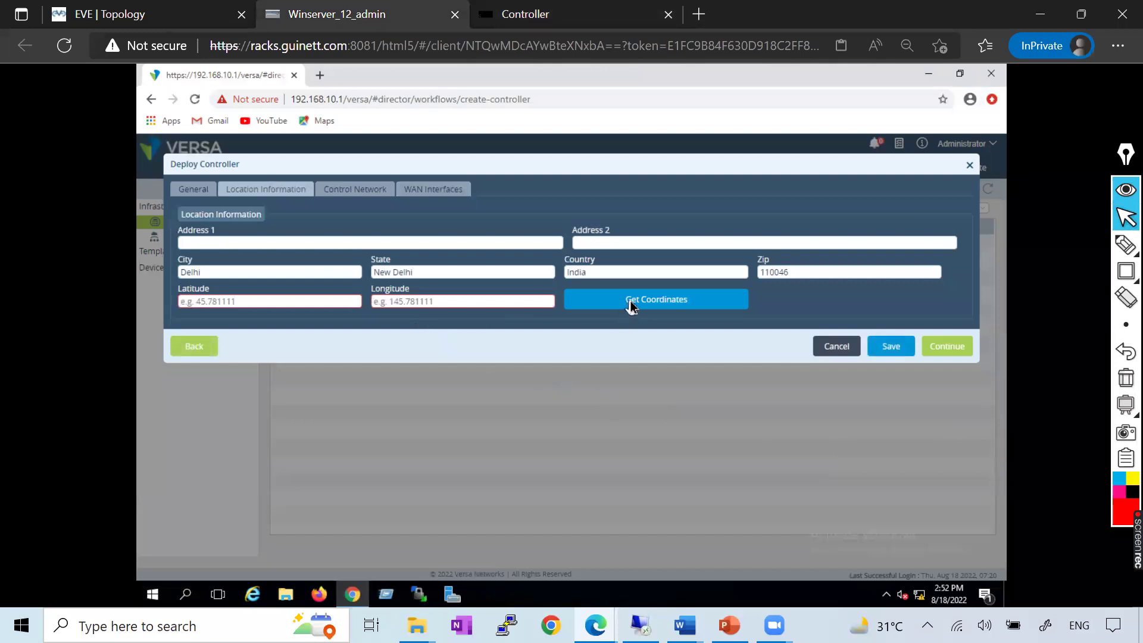
left_click(231, 303)
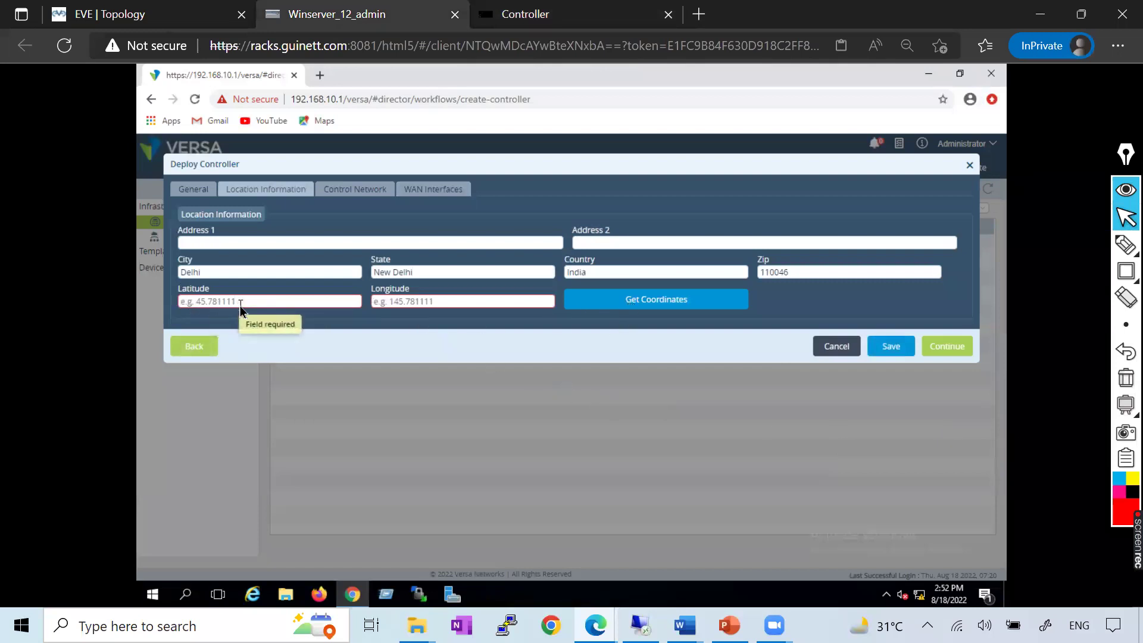
left_click(646, 306)
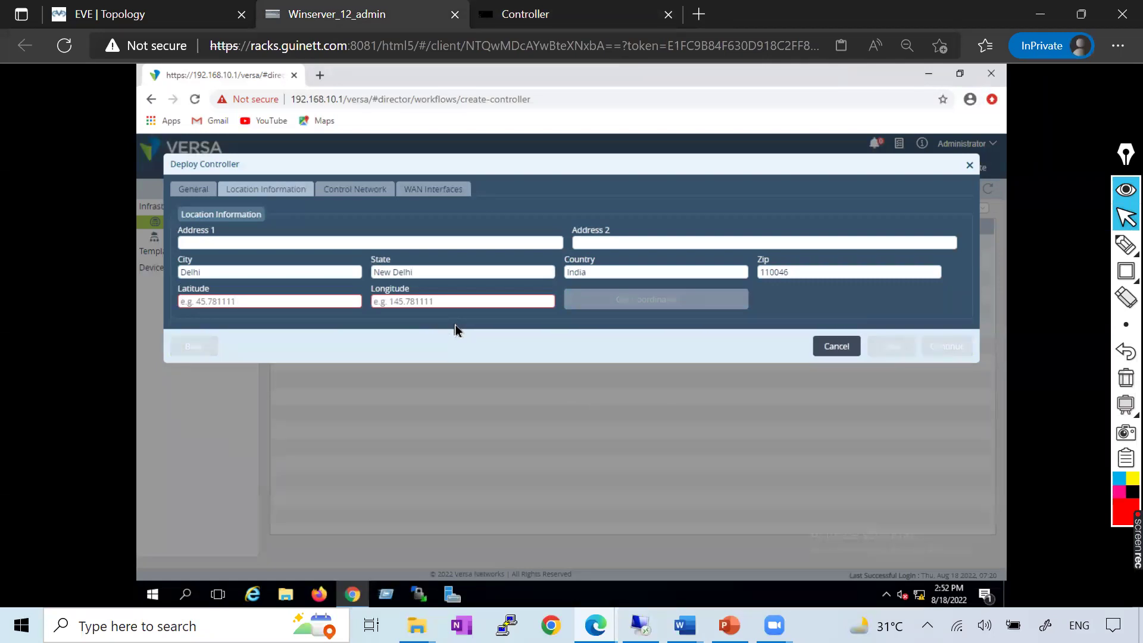
Enter latitude 1.234 and longitude 11, then continue through Control Network to WAN Interfaces
left_click(316, 302)
type("111")
left_click(428, 302)
type("11")
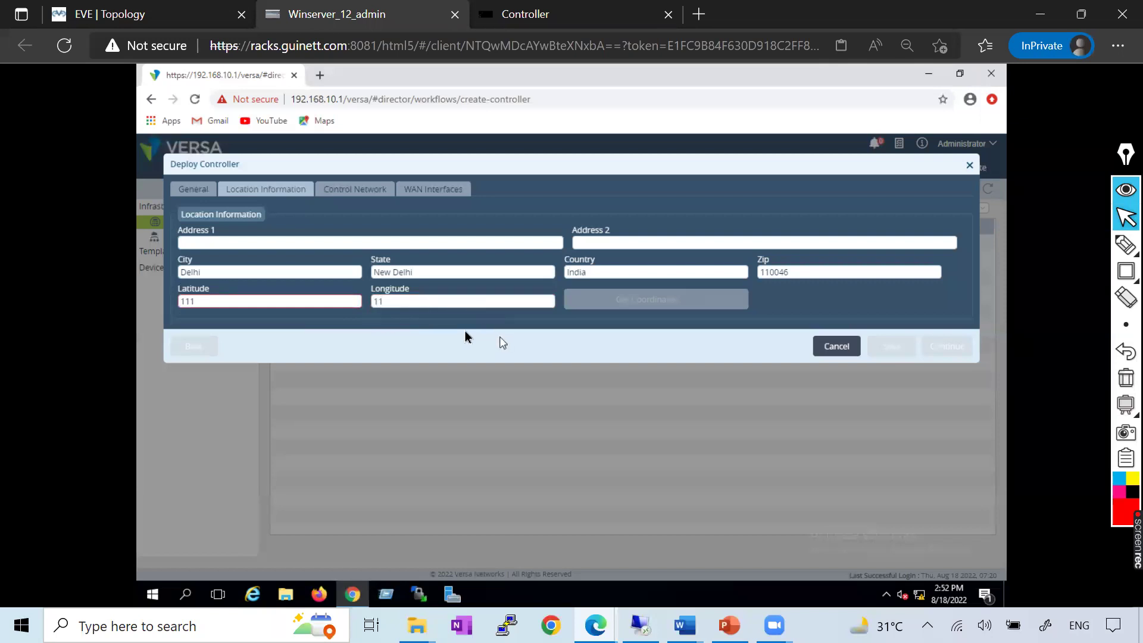
left_click(271, 303)
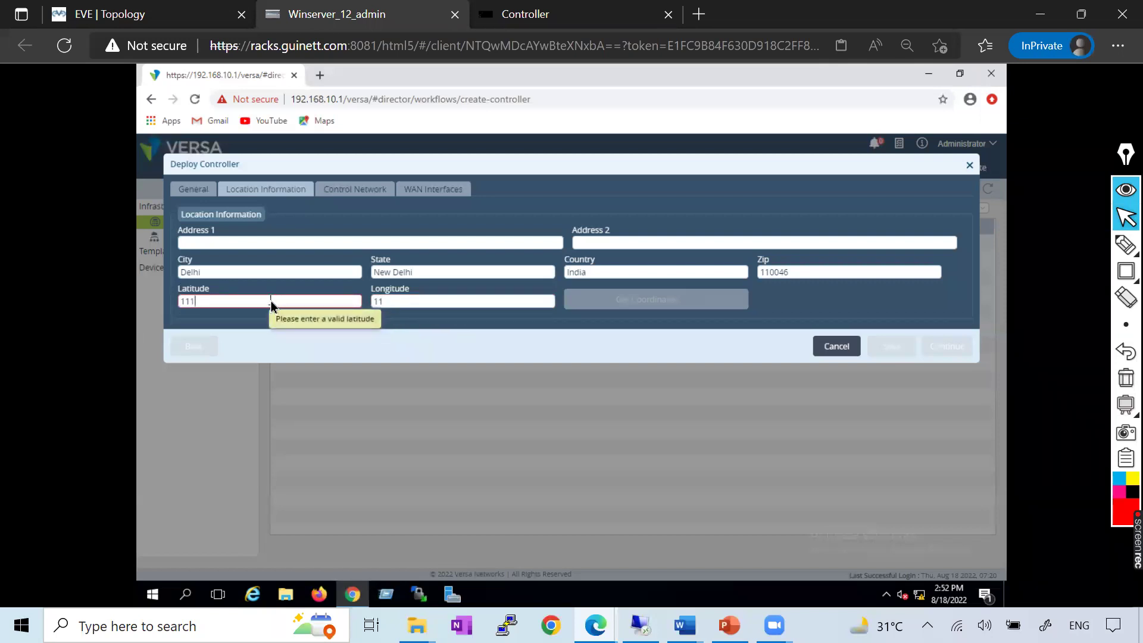
key("BackSpace")
key("BackSpace")
key("BackSpace")
type("1.234")
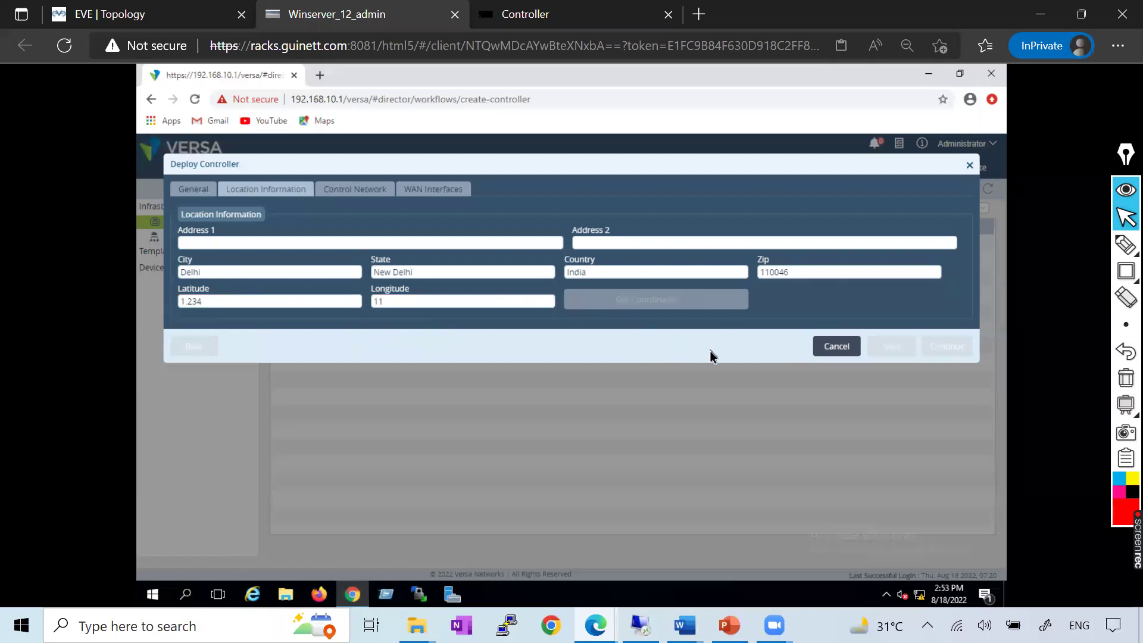
left_click(342, 189)
left_click(461, 195)
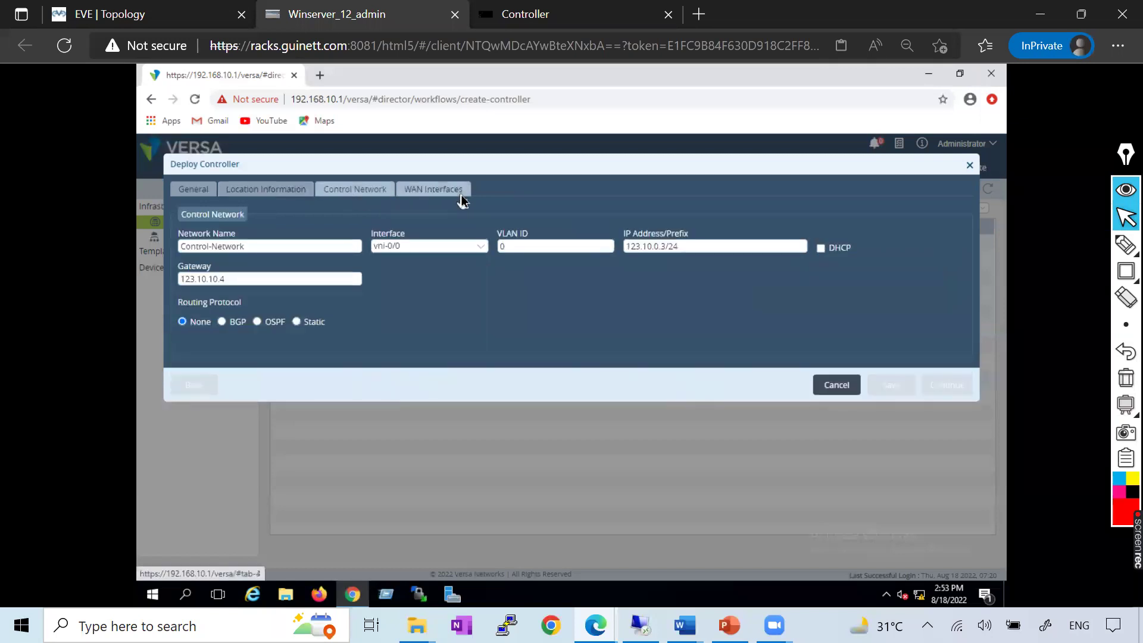
Step through the General, Location, Control Network and WAN Interfaces tabs, ending on Location Information
left_click(261, 191)
left_click(196, 189)
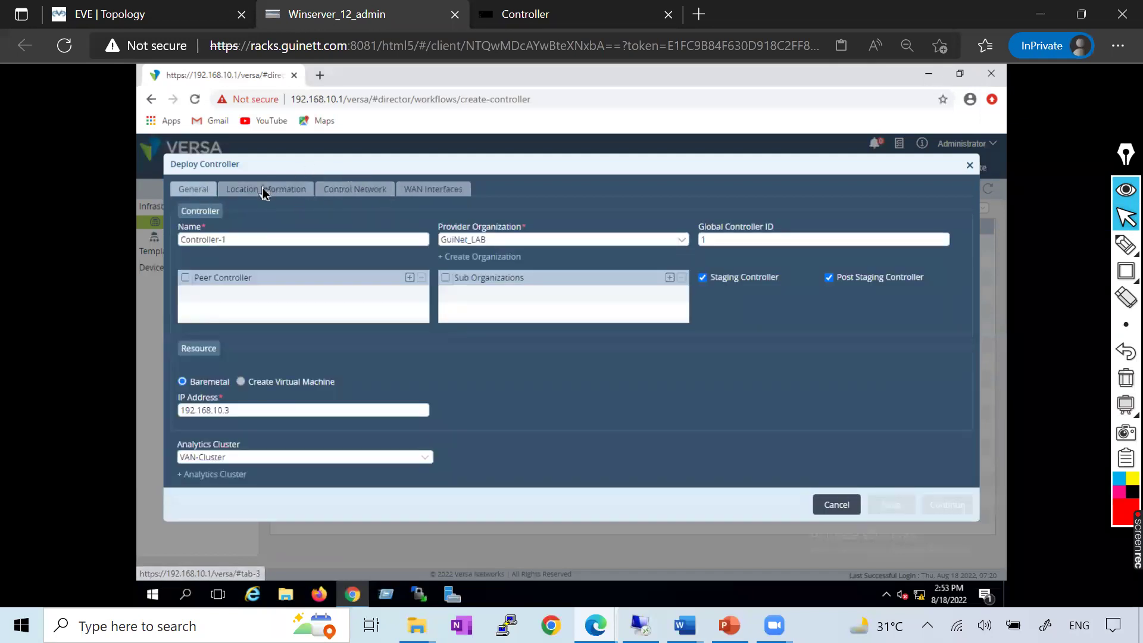
left_click(268, 189)
left_click(360, 189)
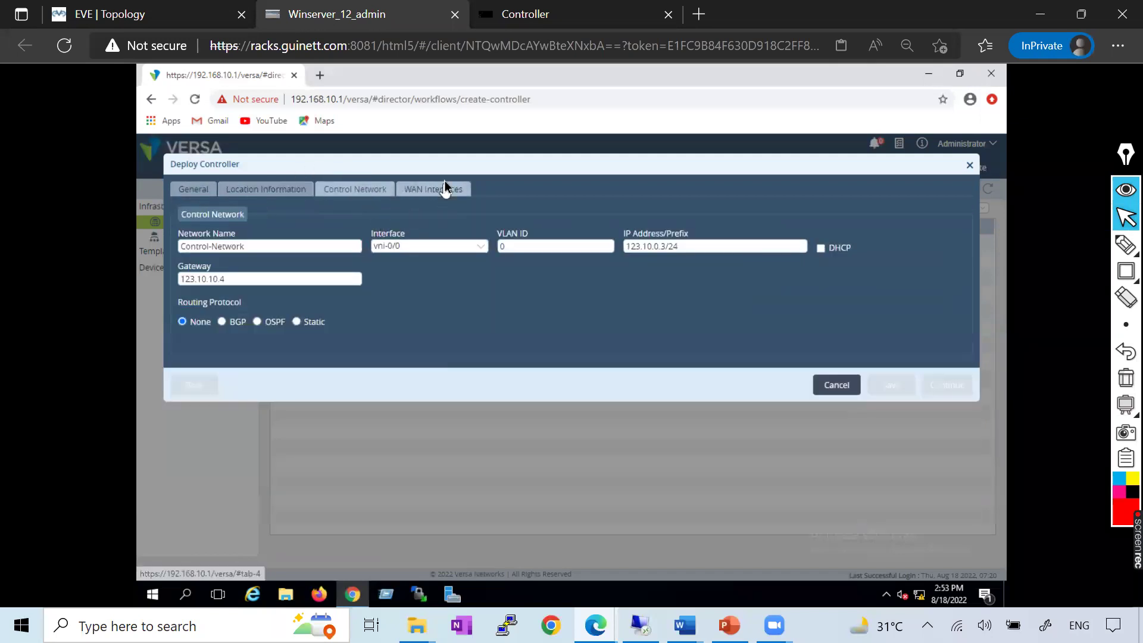
left_click(459, 189)
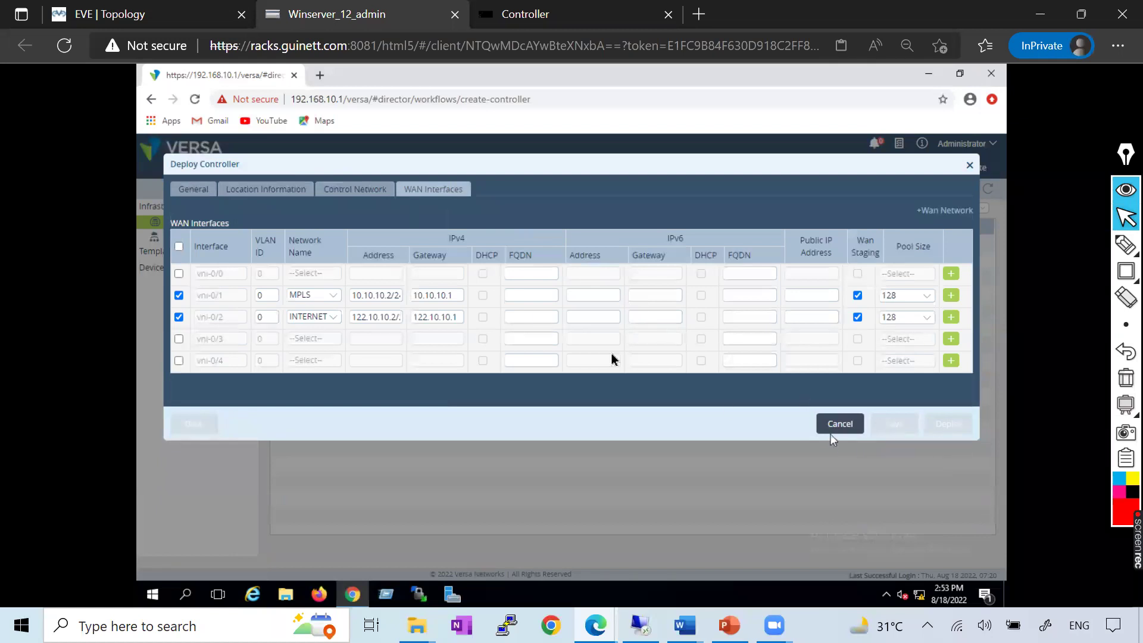
left_click(186, 191)
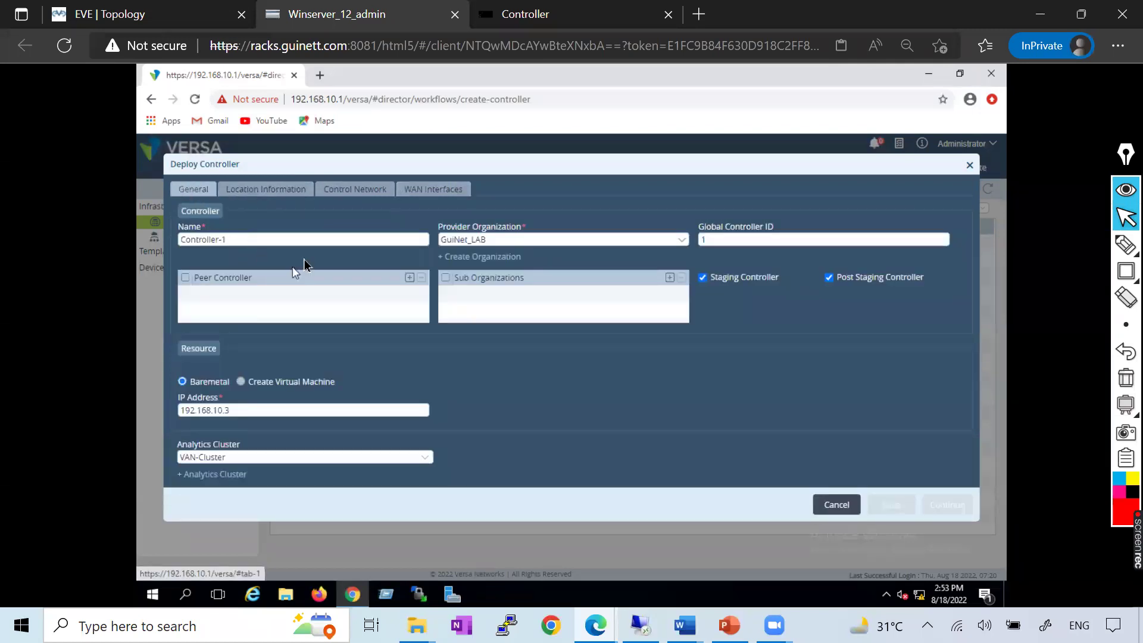
left_click(265, 190)
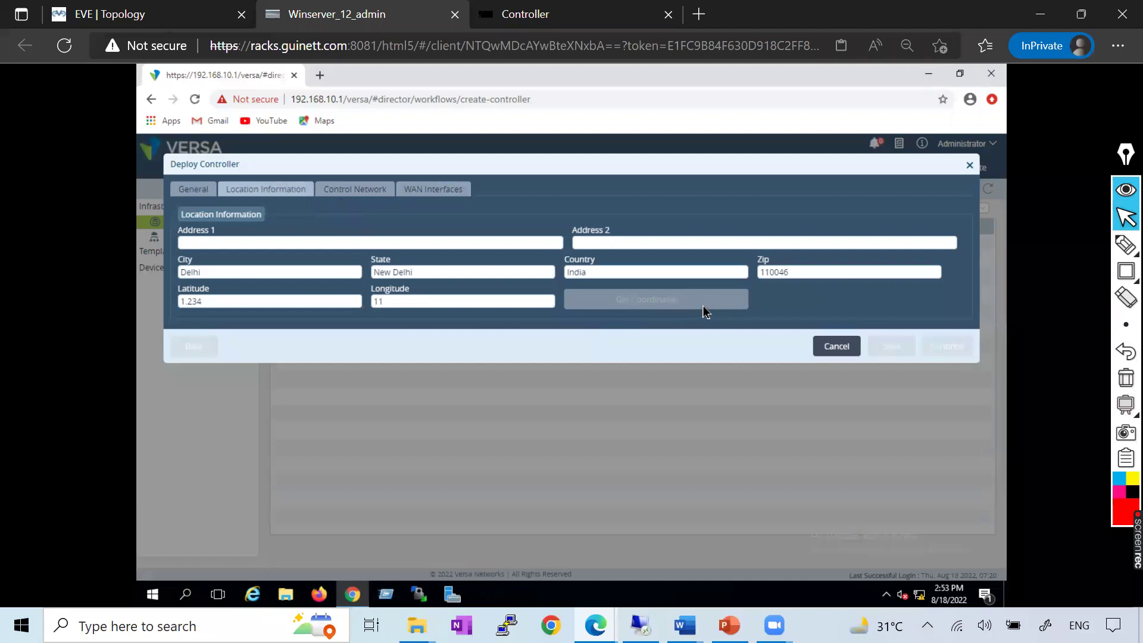
Cancel the Deploy Controller dialog, leaving the Controllers list with no controller added
left_click(1125, 271)
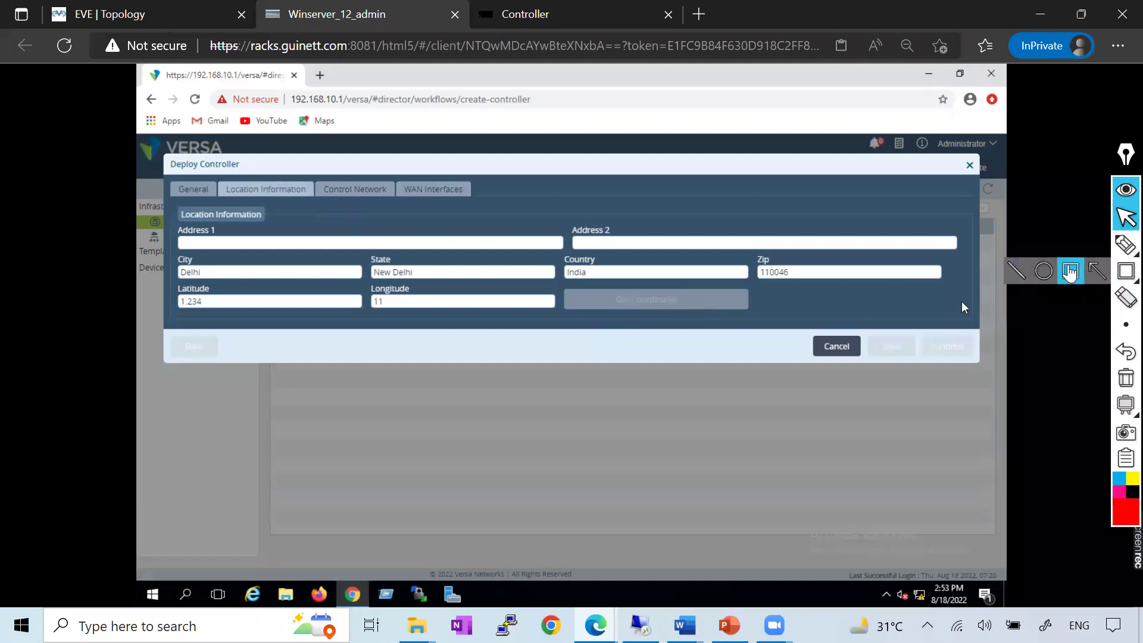
left_click(1069, 272)
left_click_drag(578, 271, 763, 323)
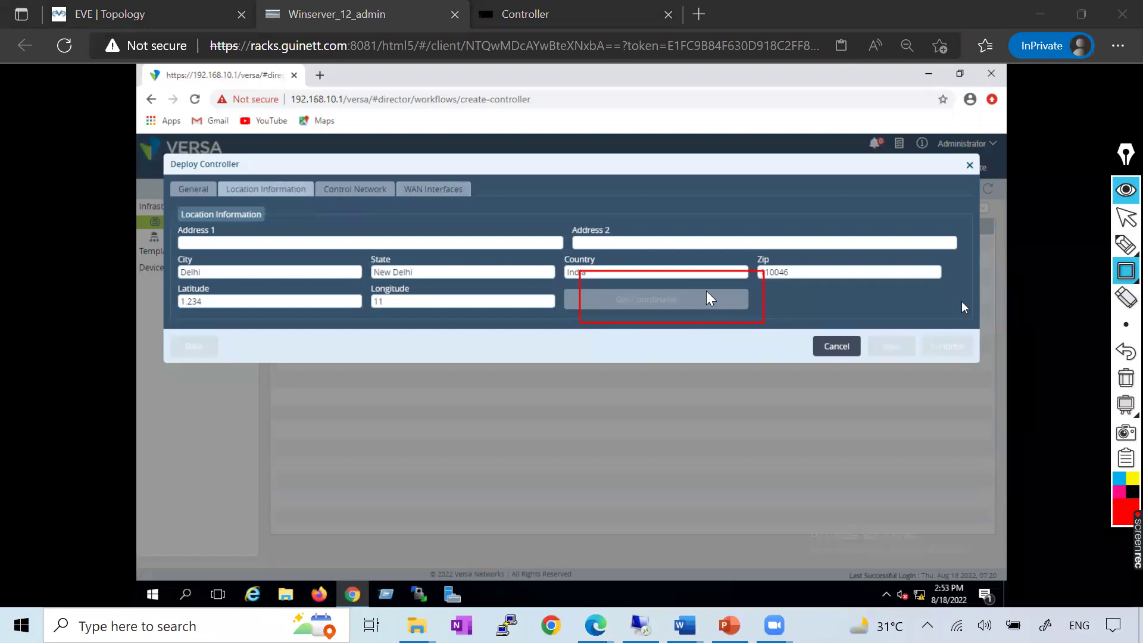
left_click(1125, 378)
left_click(1126, 217)
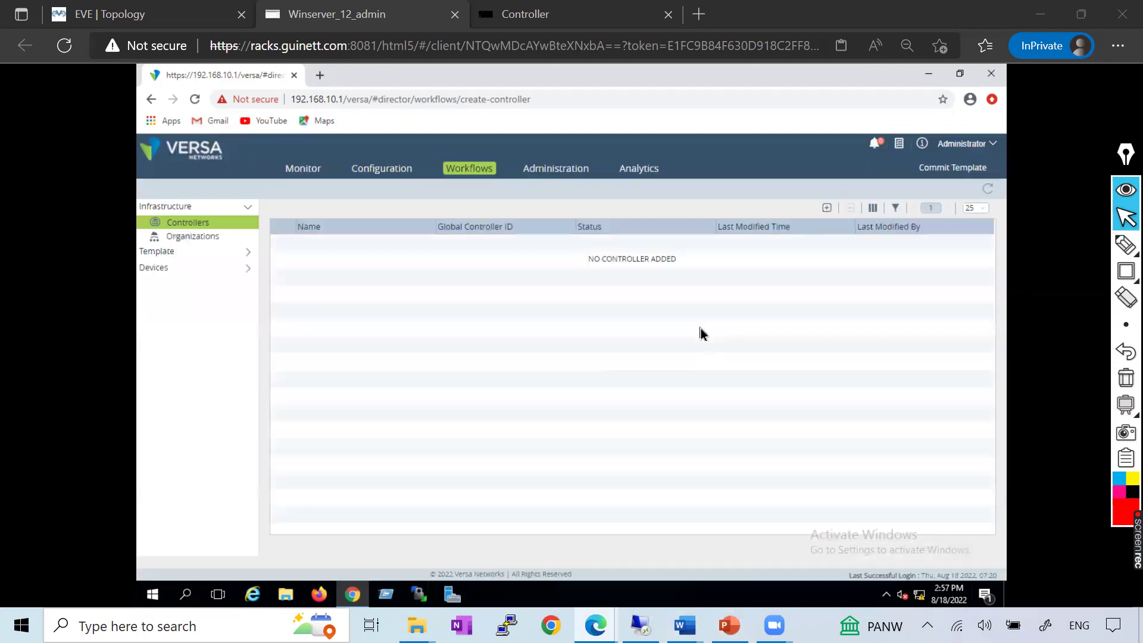
Enter staging controller Controller-1 with IP 123.10.10.3, then bring up the Versa_Controller guide
left_click(827, 209)
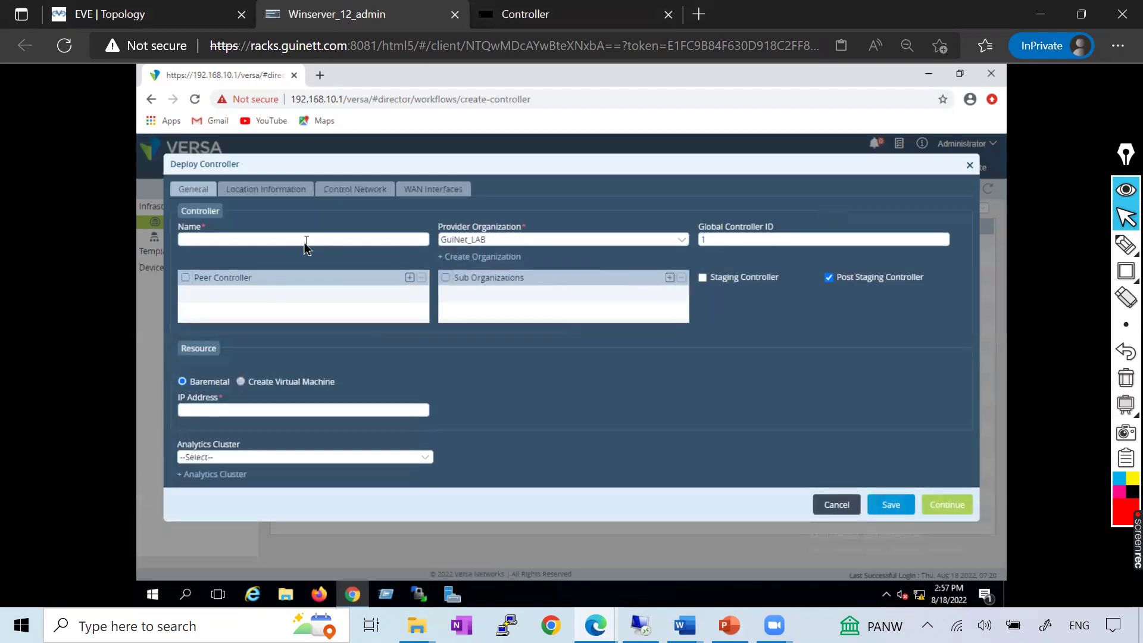
type("Controller")
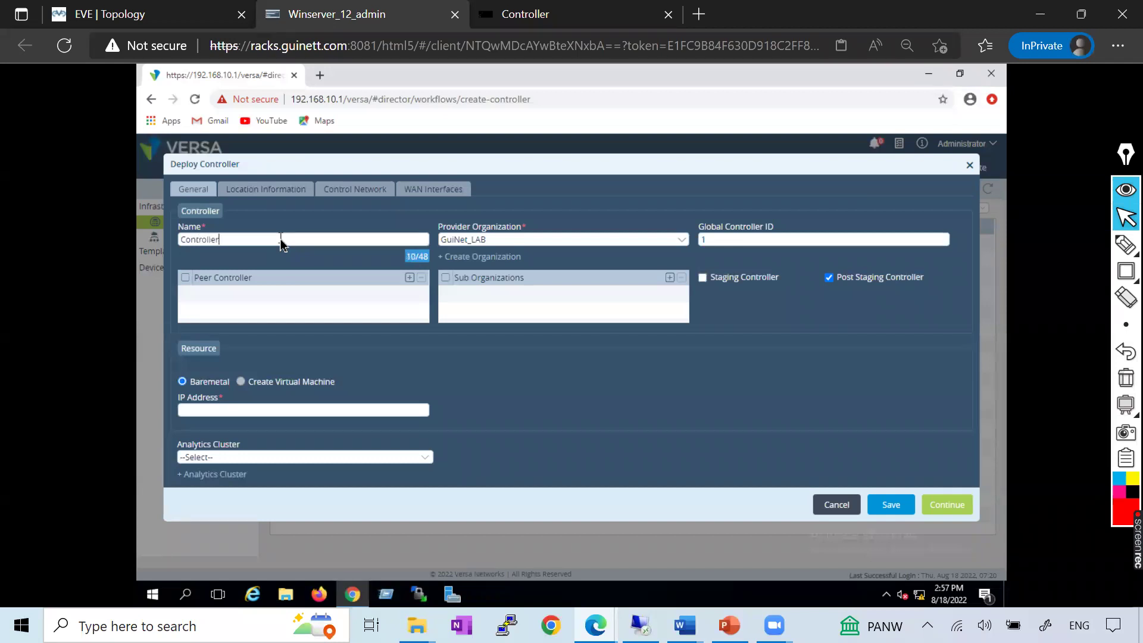
type("-1")
left_click(702, 281)
type("12")
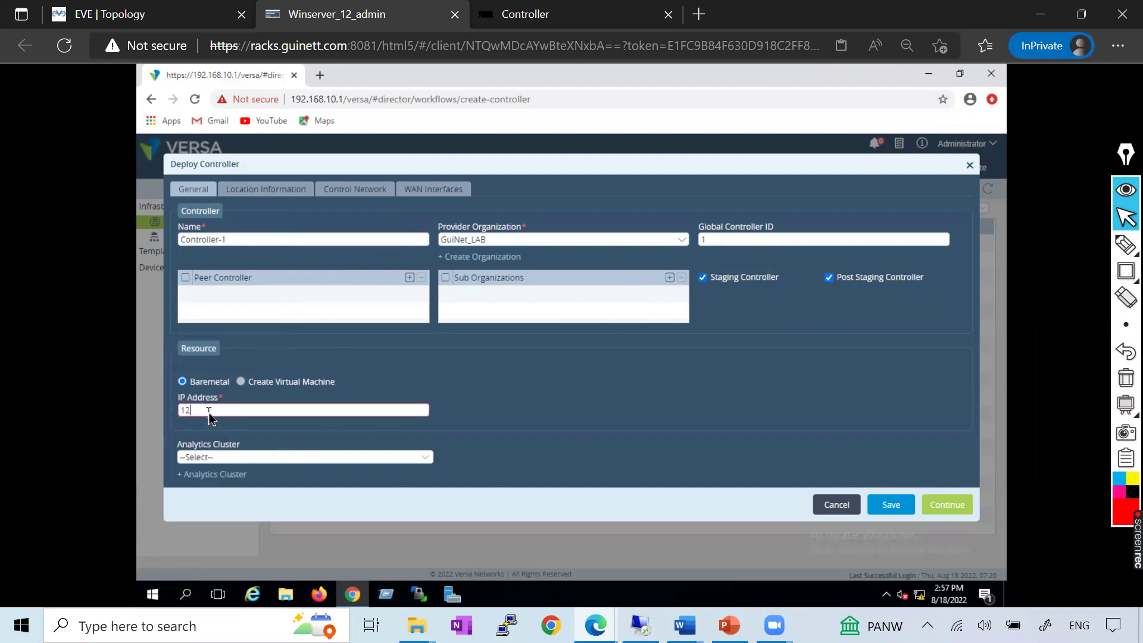
type("3.10.10.3")
left_click(314, 437)
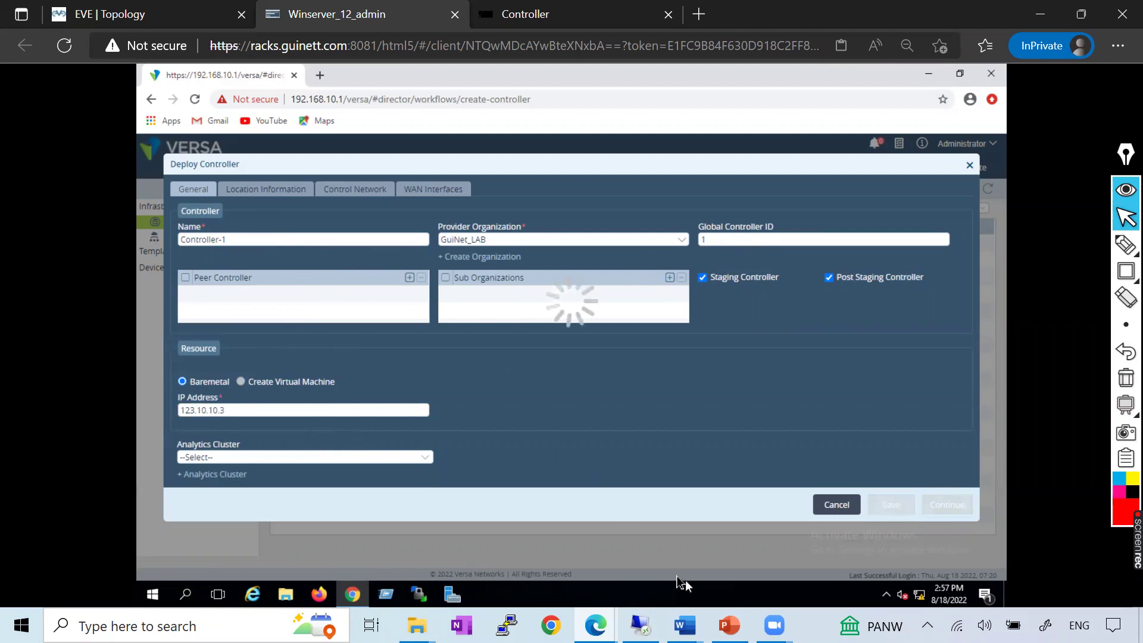
mouse_move(684, 625)
left_click(869, 543)
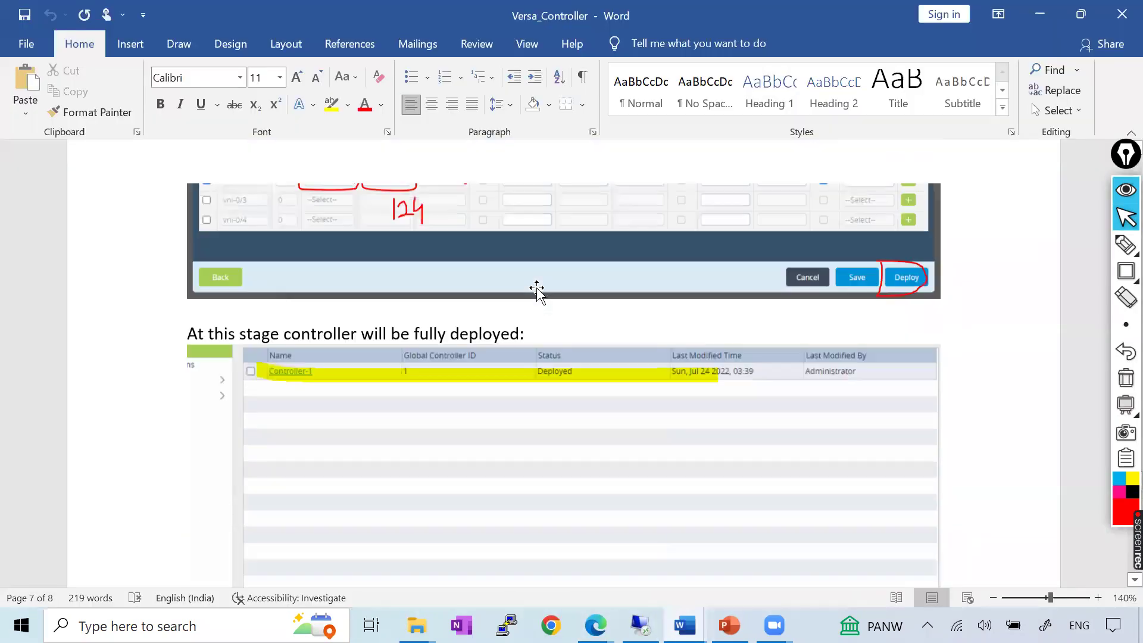
Check the guide's Deploy Controller settings and correct the controller IP to 192.168.10.3
scroll(536, 289, "up", 10)
scroll(537, 288, "up", 5)
scroll(537, 288, "up", 10)
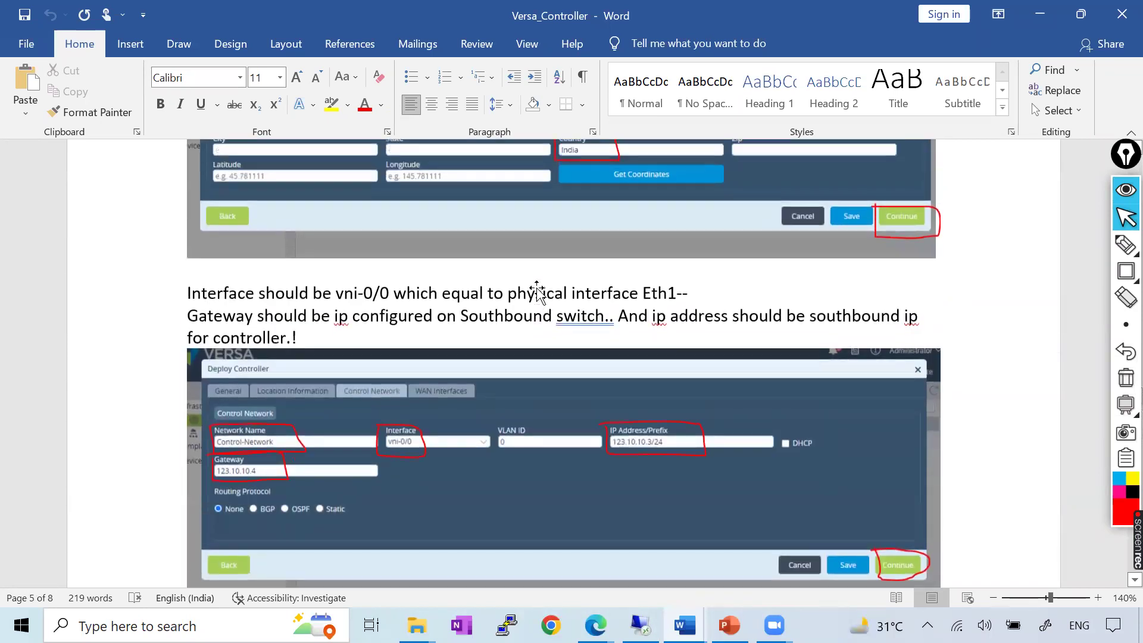
scroll(537, 290, "up", 10)
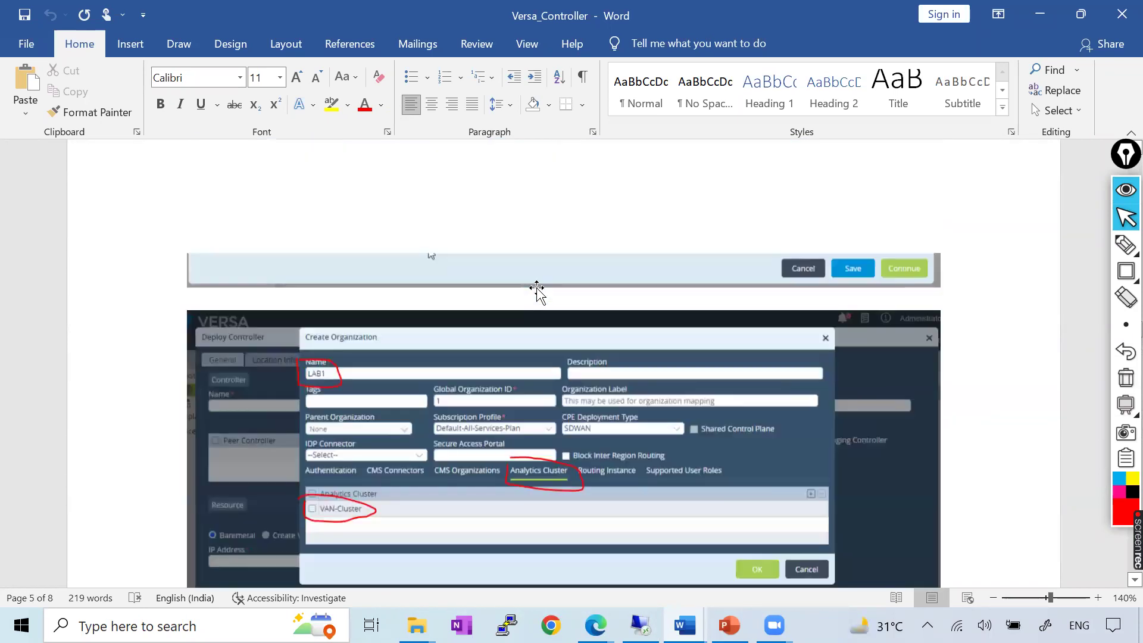
scroll(537, 288, "down", 10)
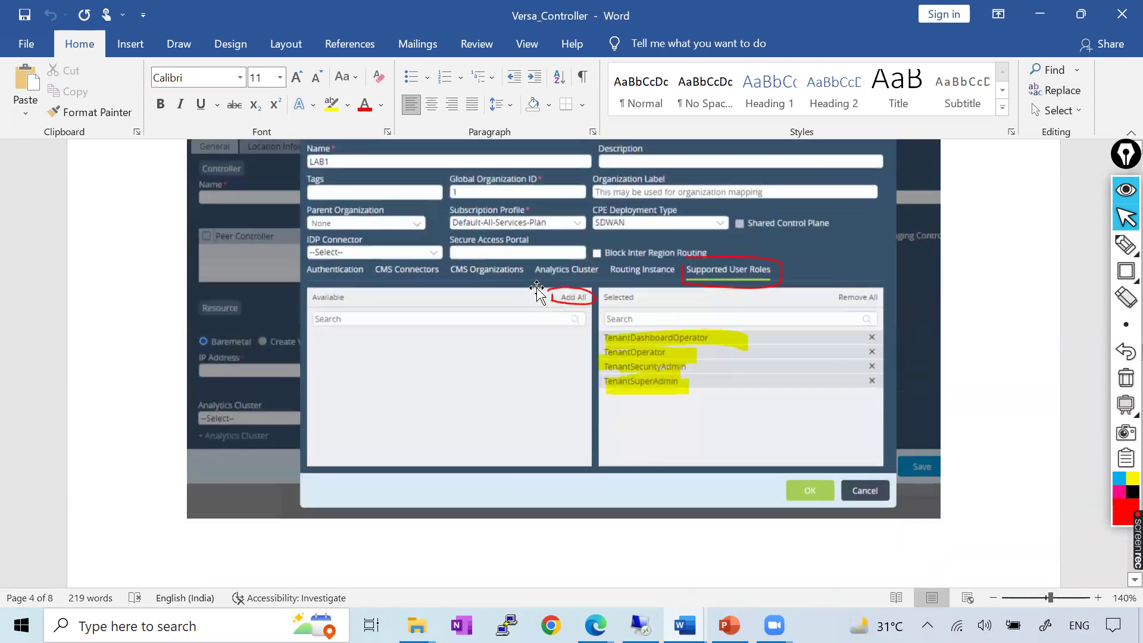
scroll(537, 289, "down", 10)
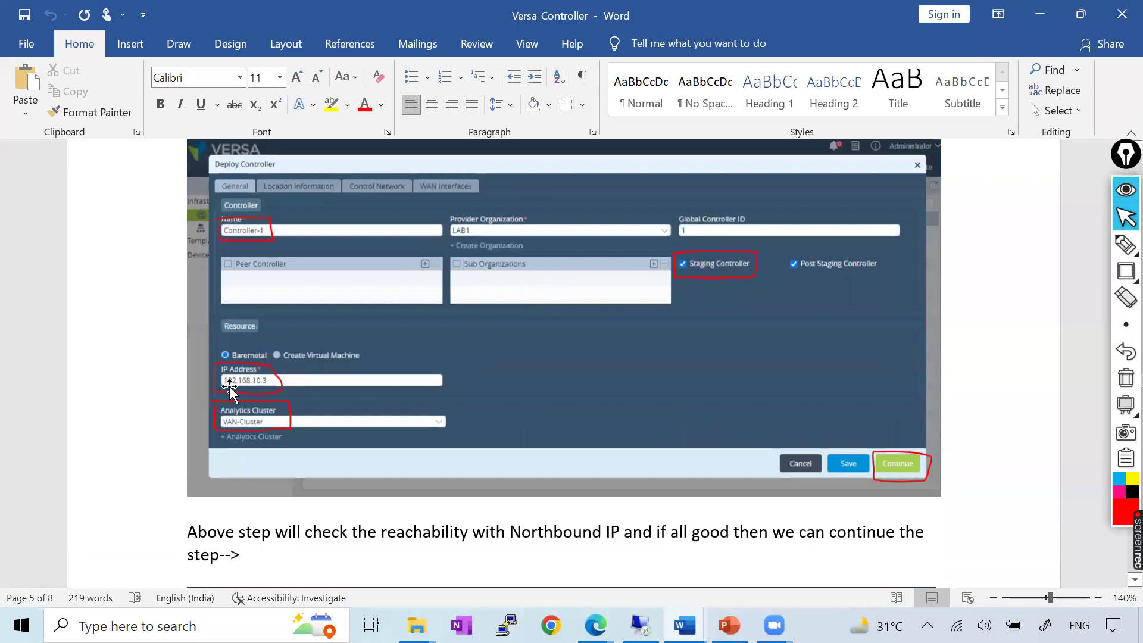
key("alt+Tab")
type("192.168.10.3")
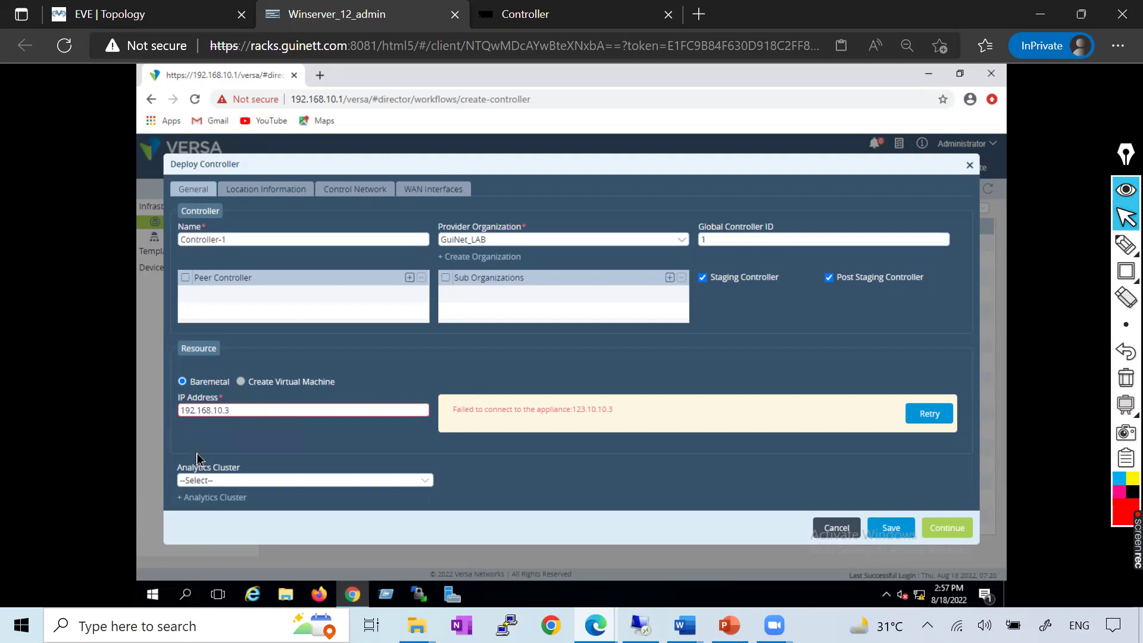
Recheck reachability with the corrected IP and assign the VAN-Cluster analytics cluster
left_click(197, 459)
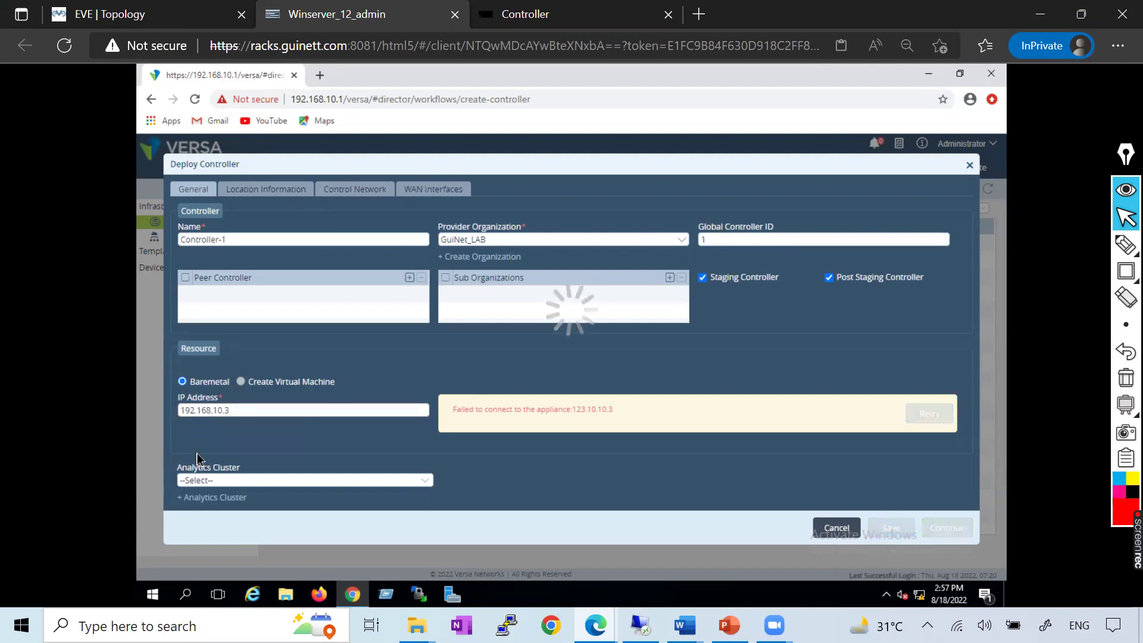
left_click(241, 457)
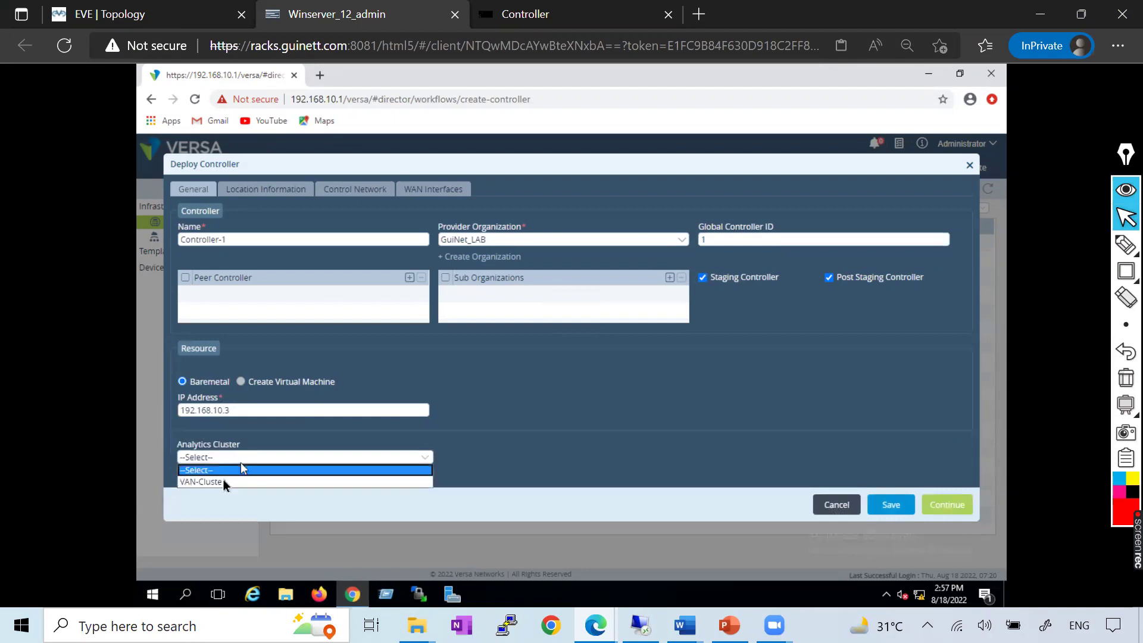
left_click(225, 482)
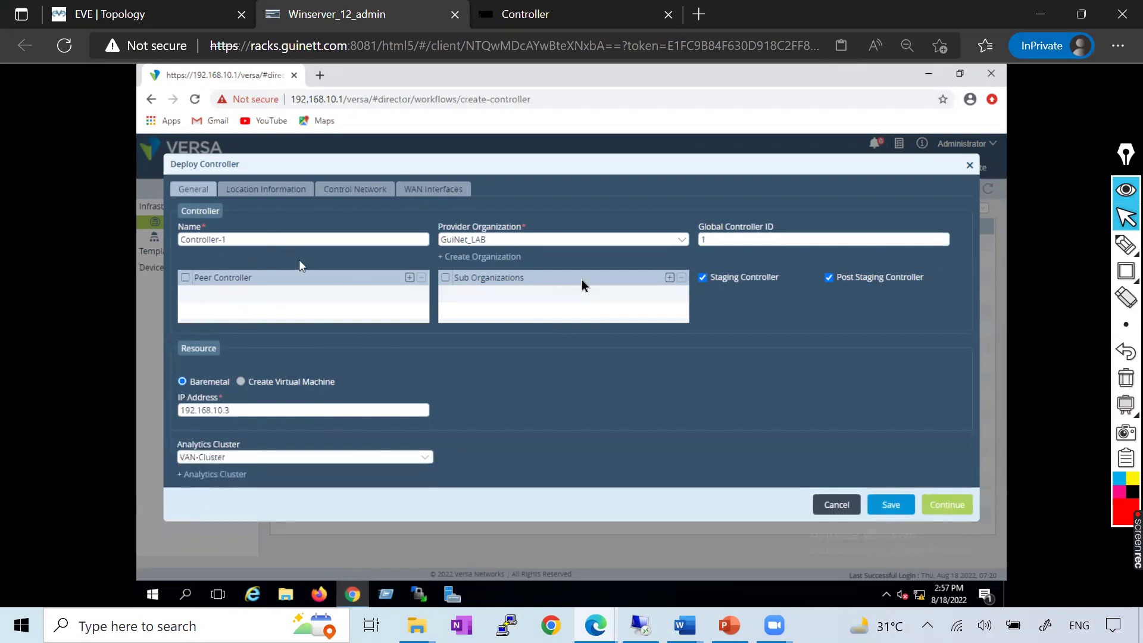
key("alt+Tab")
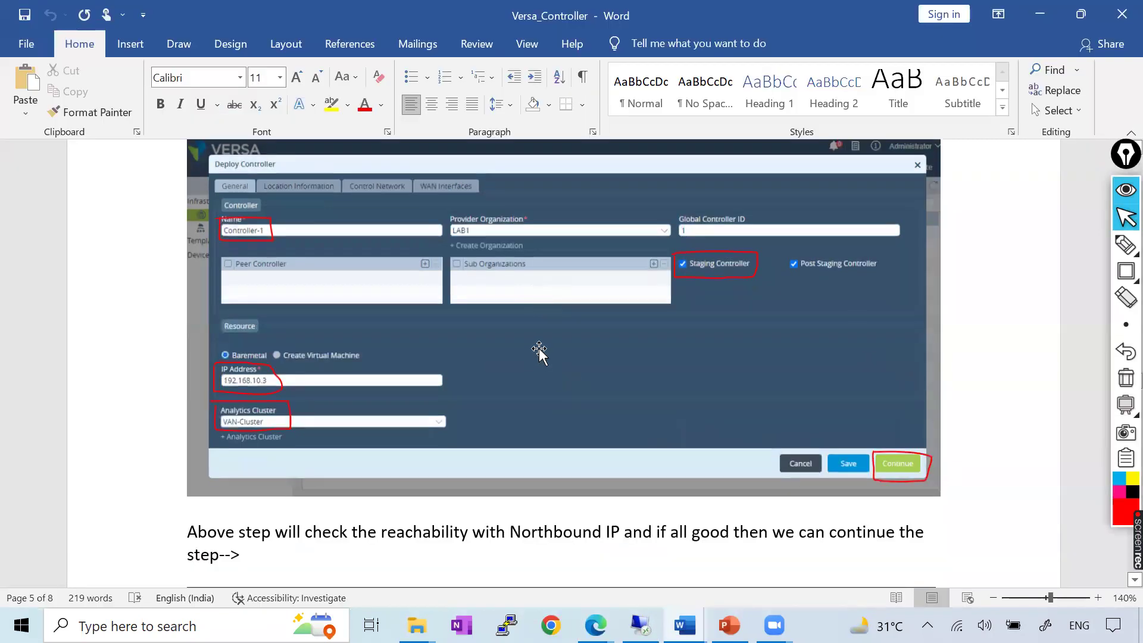
scroll(572, 339, "down", 7)
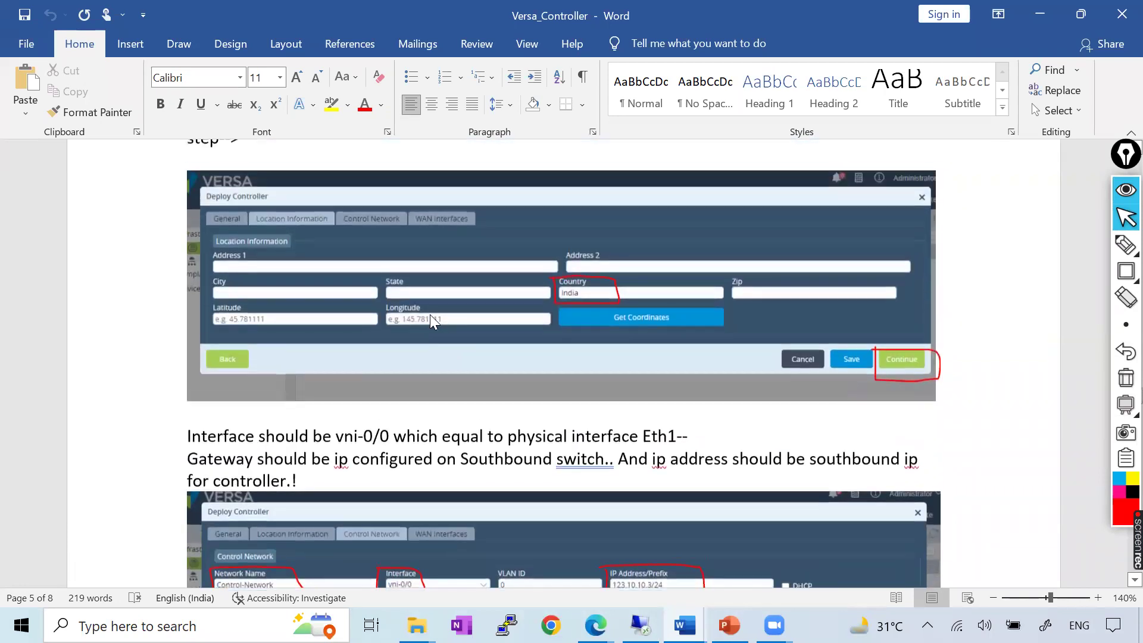
key("alt+Tab")
Fill in the location information: country India, latitude 23.11, longitude 123.11
left_click(266, 189)
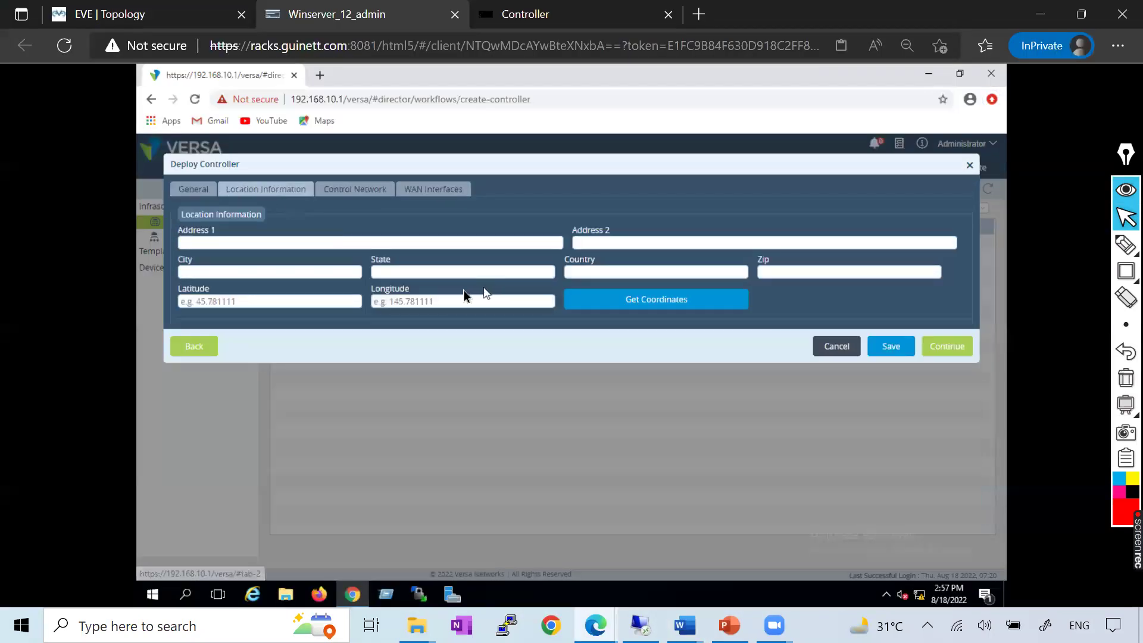
left_click(433, 275)
type("Indi")
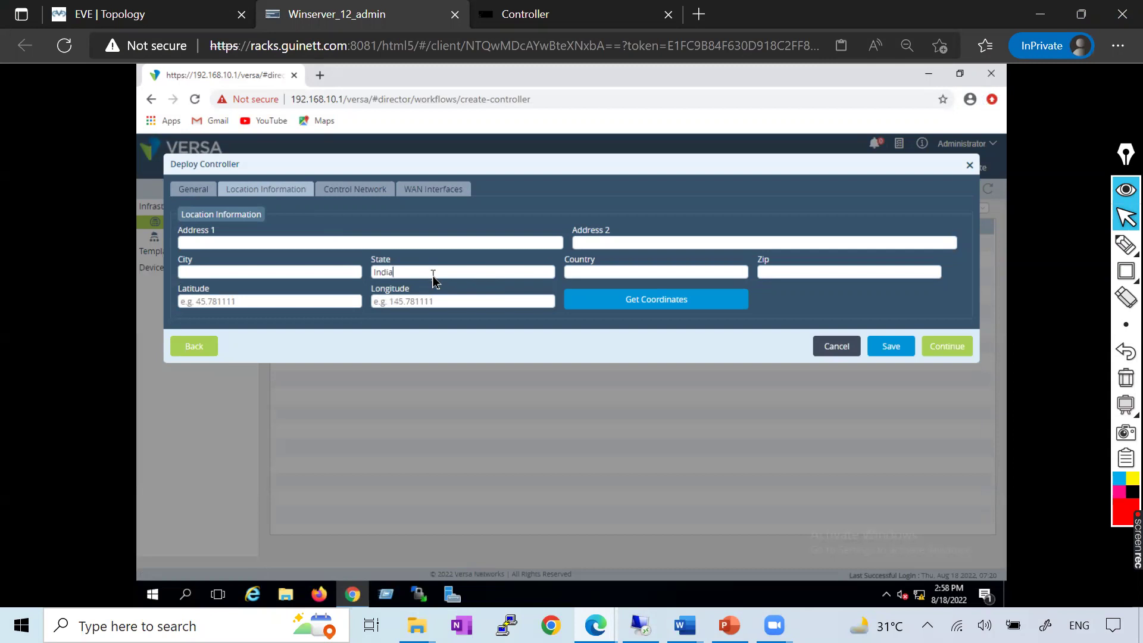
left_click_drag(427, 272, 339, 274)
key("ctrl+c")
key("BackSpace")
left_click(585, 271)
key("ctrl+v")
type("23.11")
left_click(409, 308)
type("123.11")
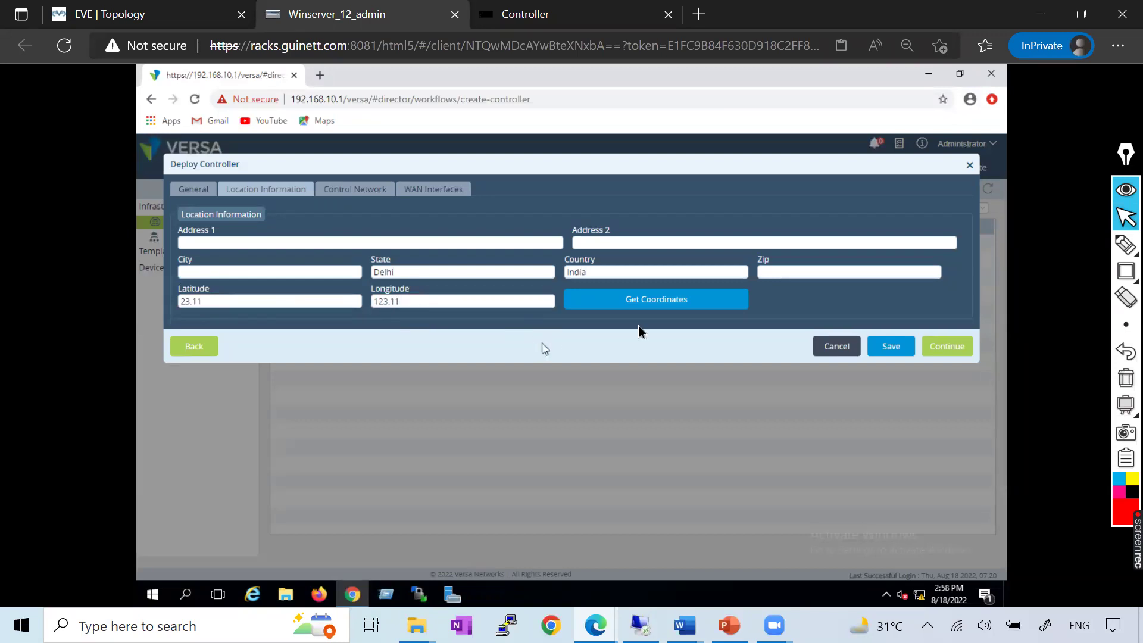
left_click(361, 191)
Name the control network Control-Network, checking the reference notes in Word
left_click(288, 247)
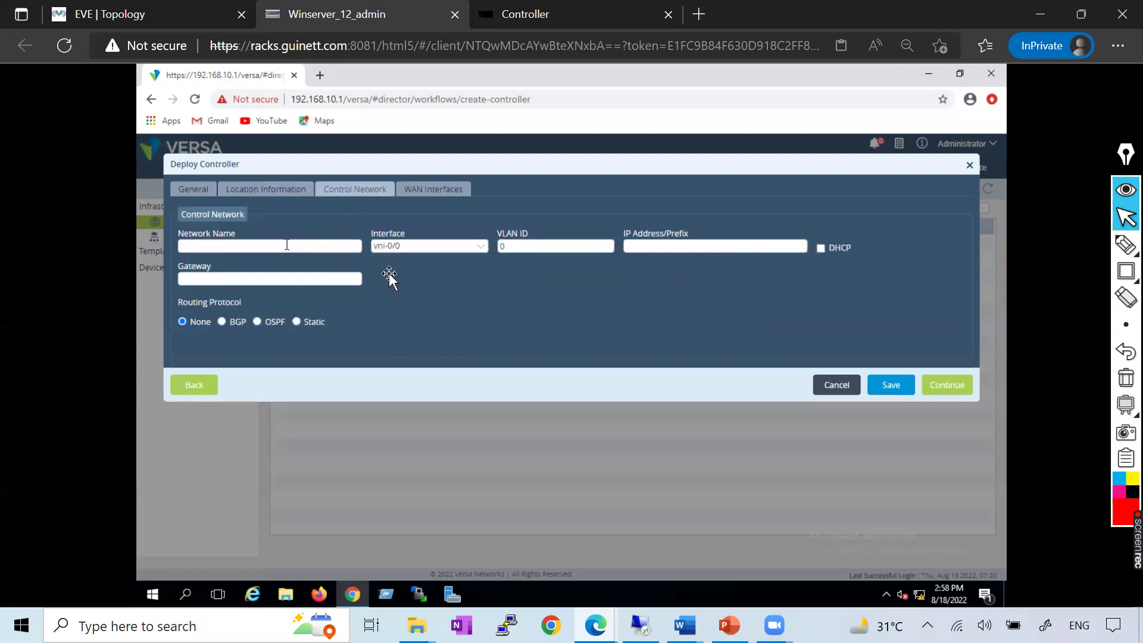
key("alt+Tab")
scroll(563, 331, "down", 3)
key("alt+Tab")
type("Control-Network")
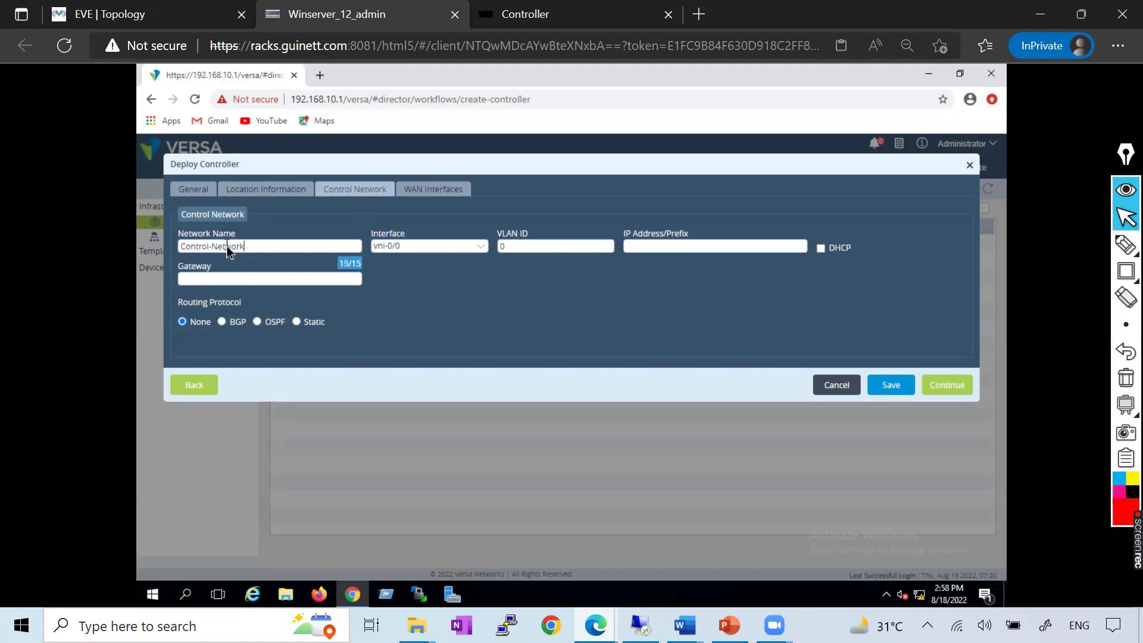
Give the control network address 123.10.10.3/24 and gateway 123.10.10.4
left_click(667, 246)
key("alt+Tab")
key("alt+Tab")
type("123.10.10")
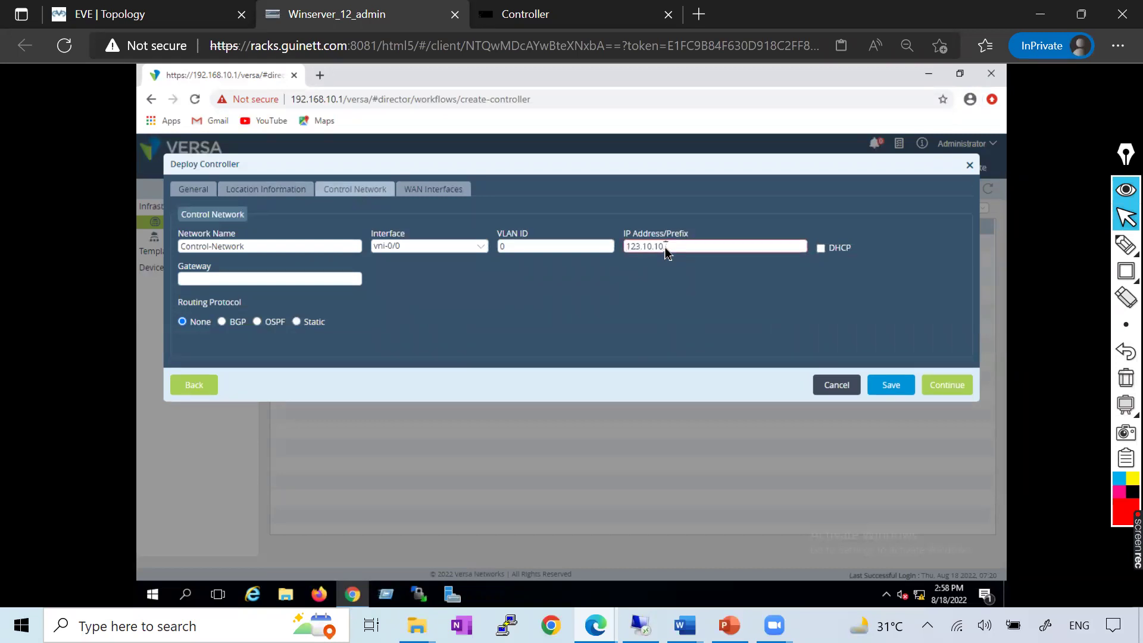
type(".3/23")
key("BackSpace")
type("4")
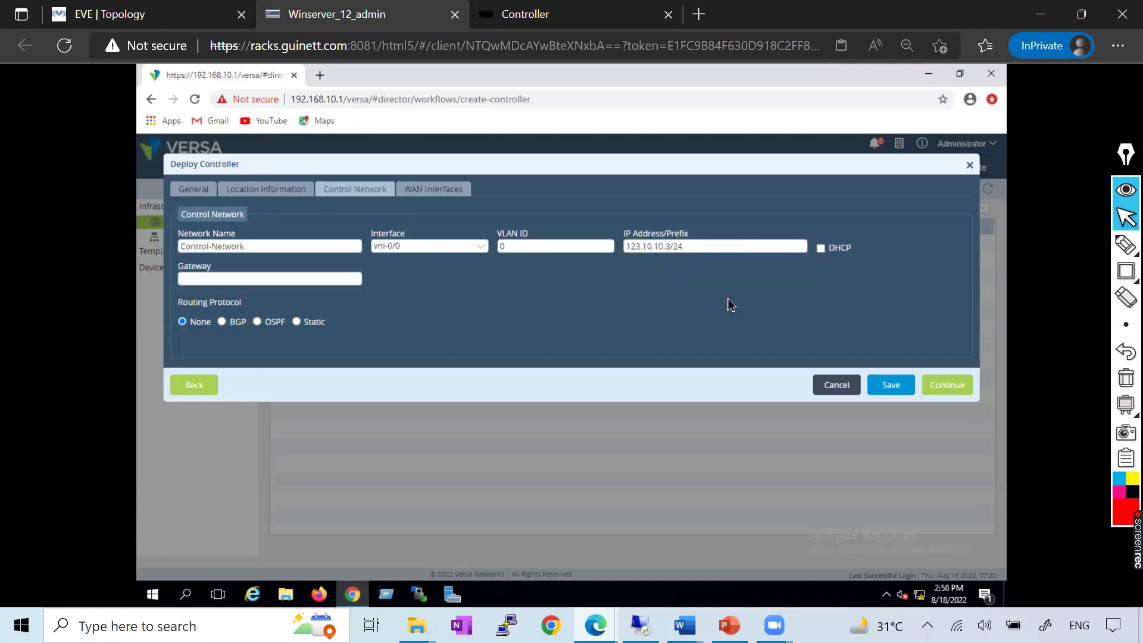
left_click(239, 280)
type("123.10.10.")
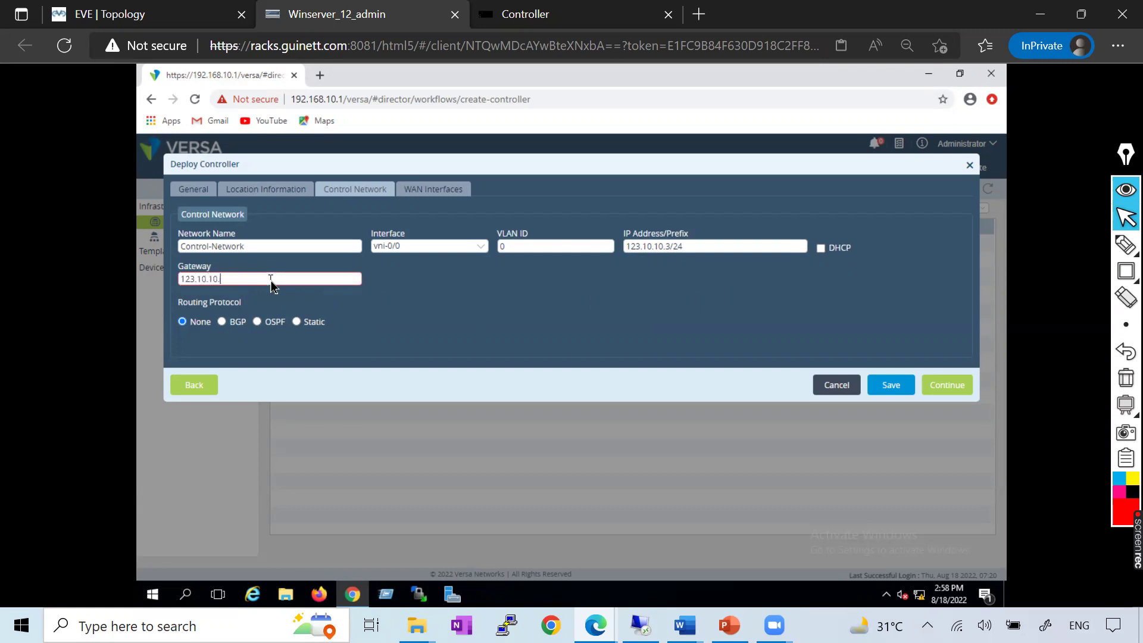
type("4")
left_click(215, 306)
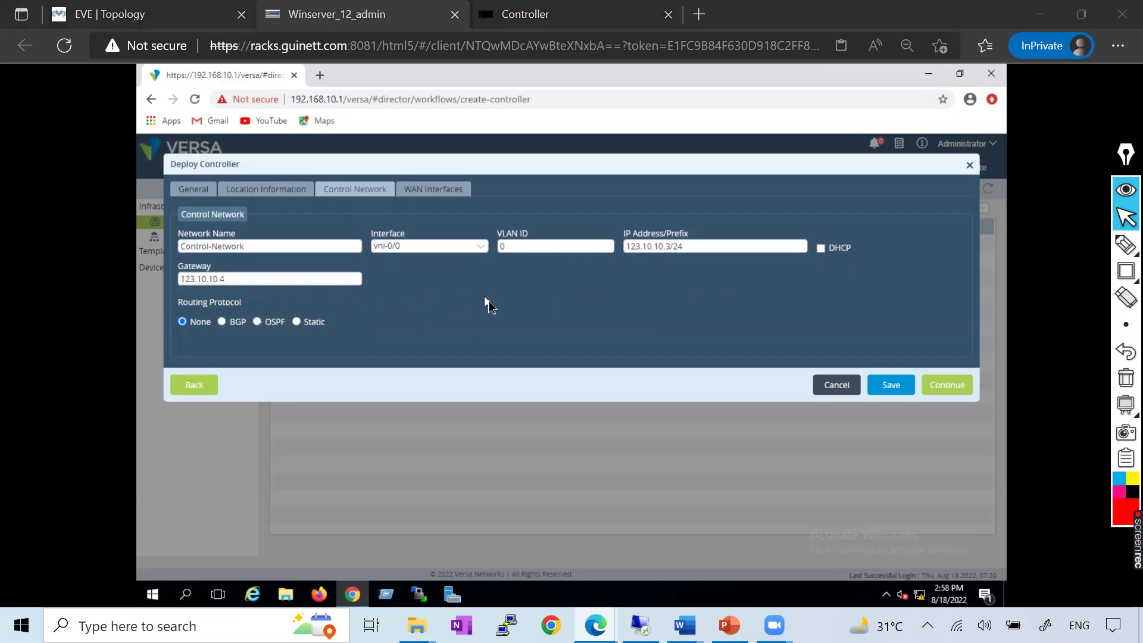
key("alt+Tab")
key("alt+Tab")
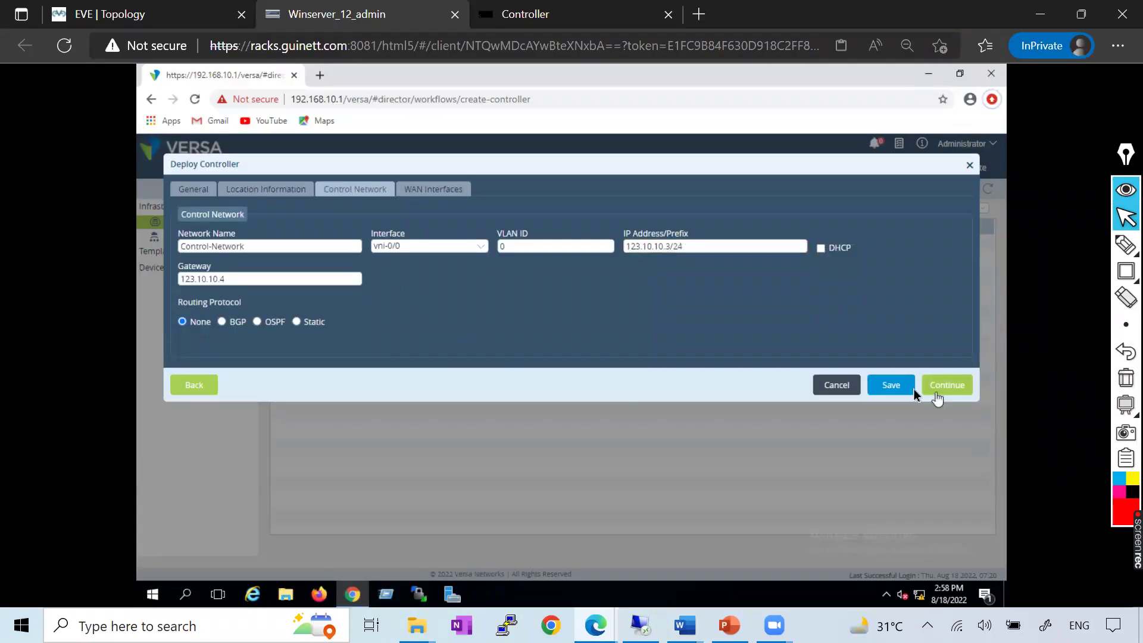
left_click(947, 386)
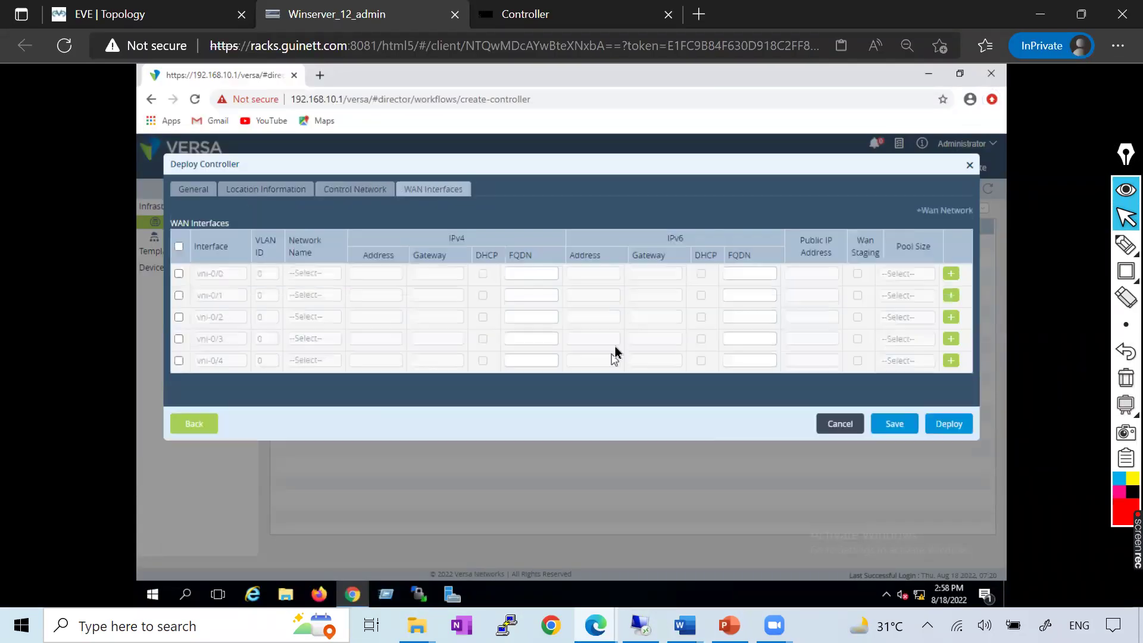
Attempt an MPLS WAN network with MPLS transport domain, cancel it, and save Controller-1
left_click(937, 212)
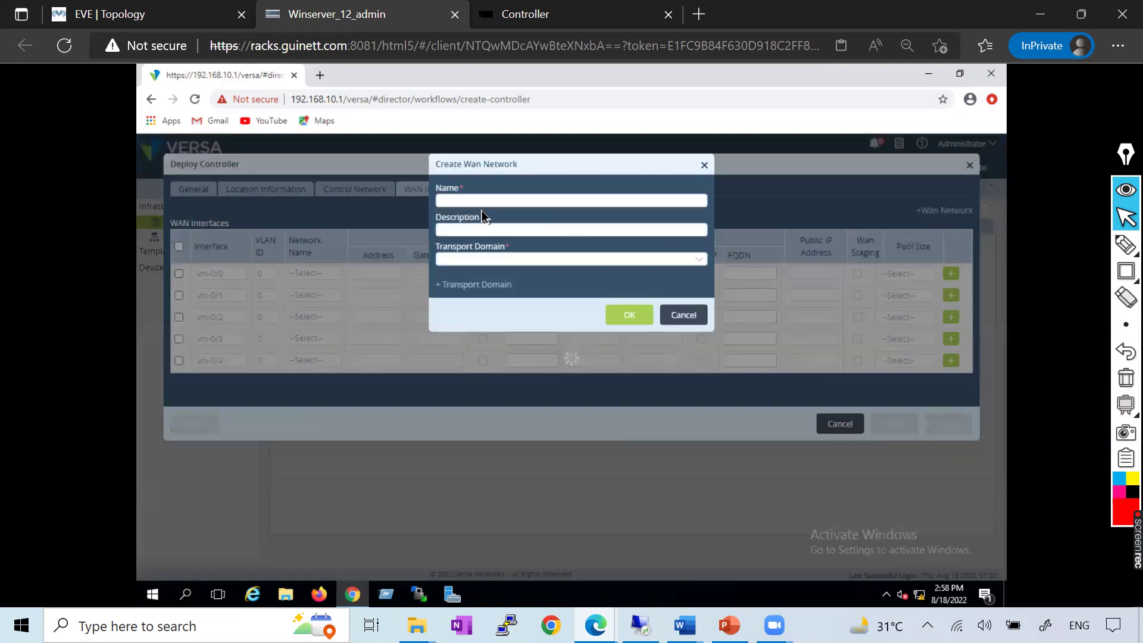
type("MPLS")
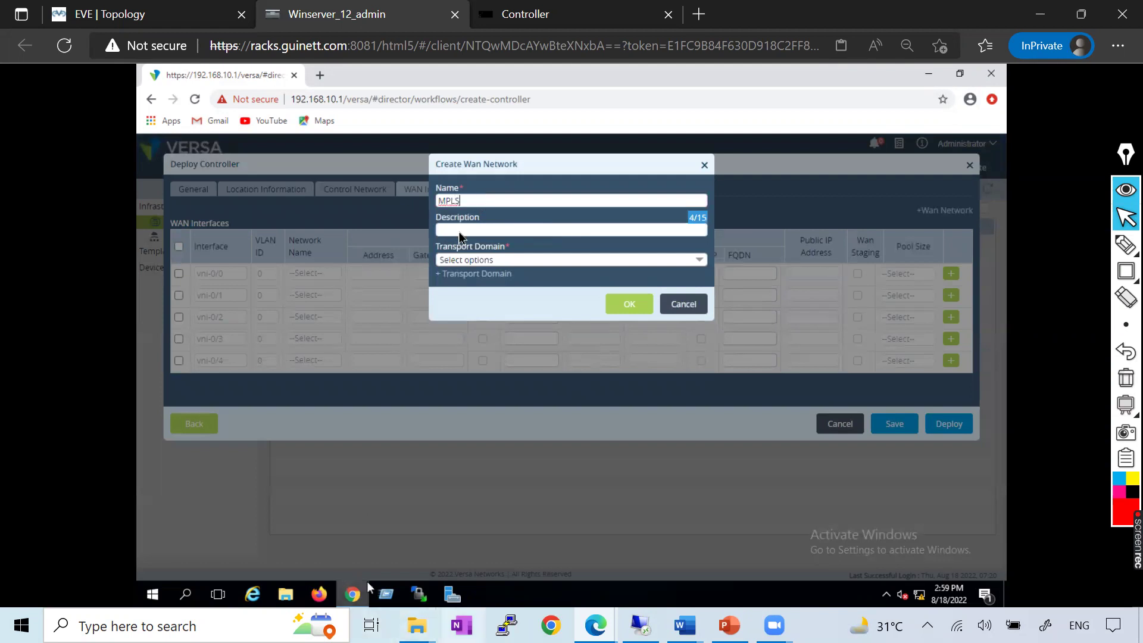
left_click(571, 259)
left_click(595, 293)
left_click(644, 241)
left_click(647, 302)
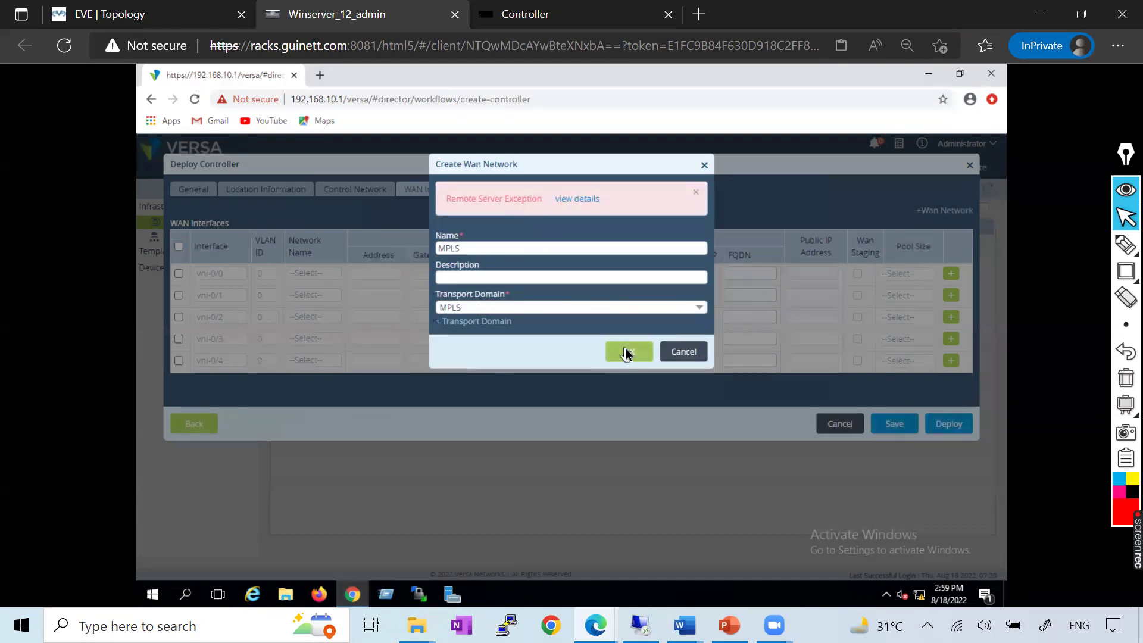
left_click(690, 353)
left_click(896, 428)
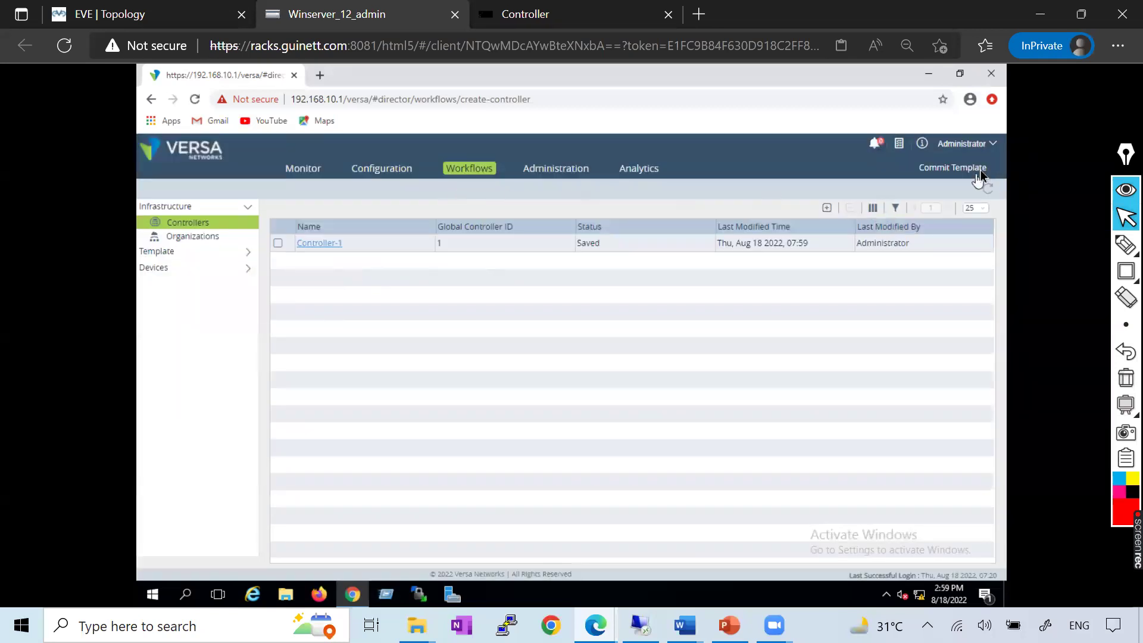
Log out and sign back in as Administrator with the account password, then view Controllers
left_click(995, 145)
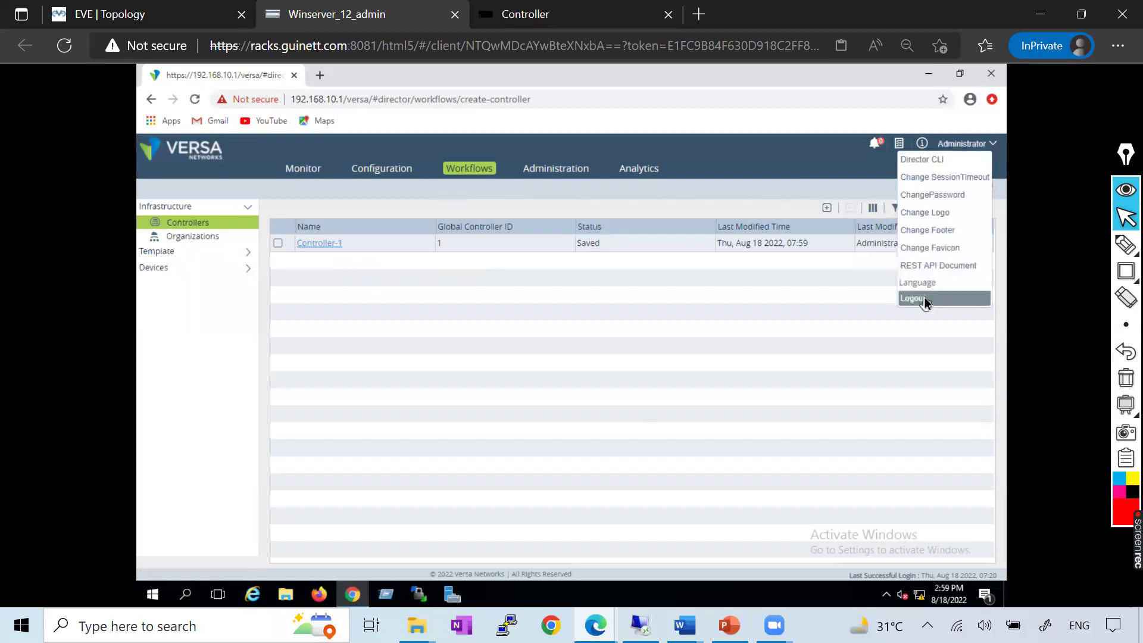
left_click(923, 297)
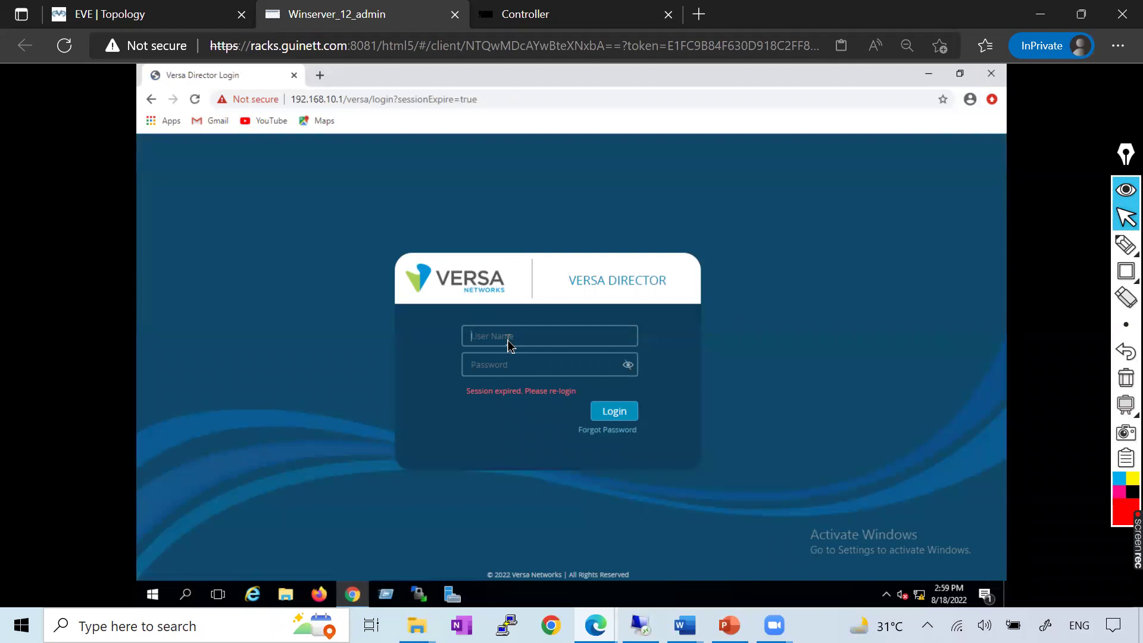
type("Administrator")
key("Tab")
type("•")
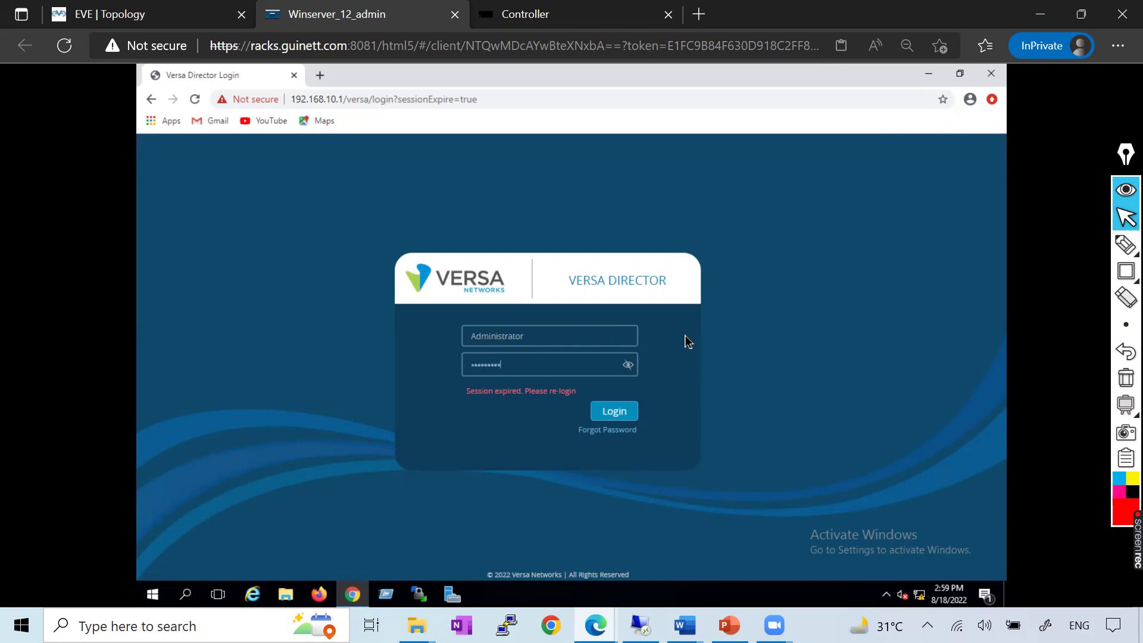
key("Return")
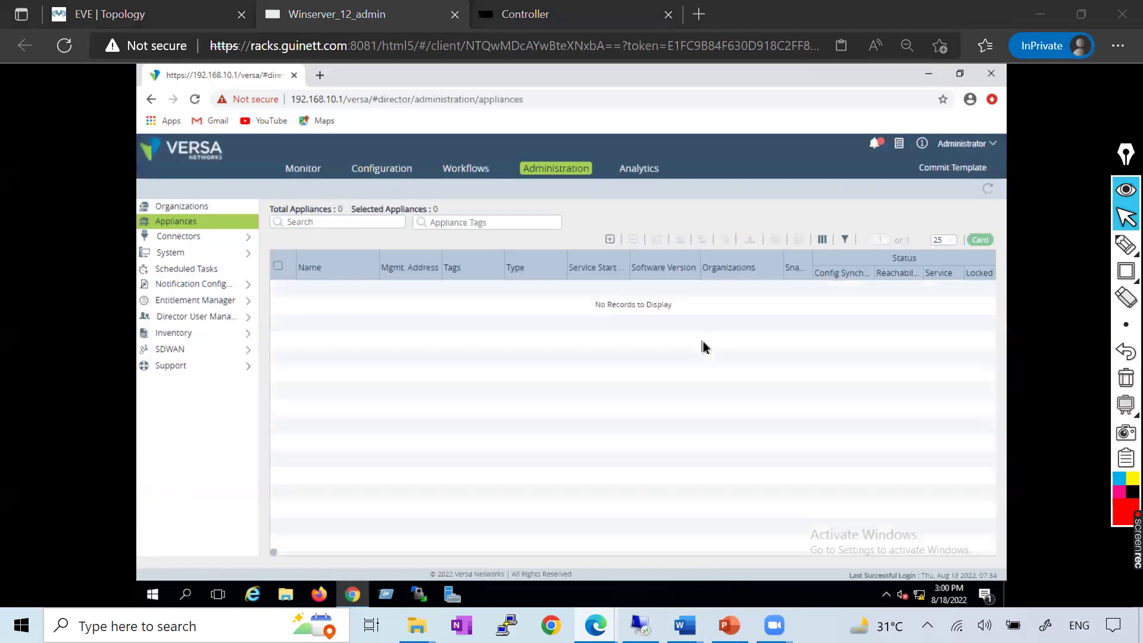
left_click(462, 172)
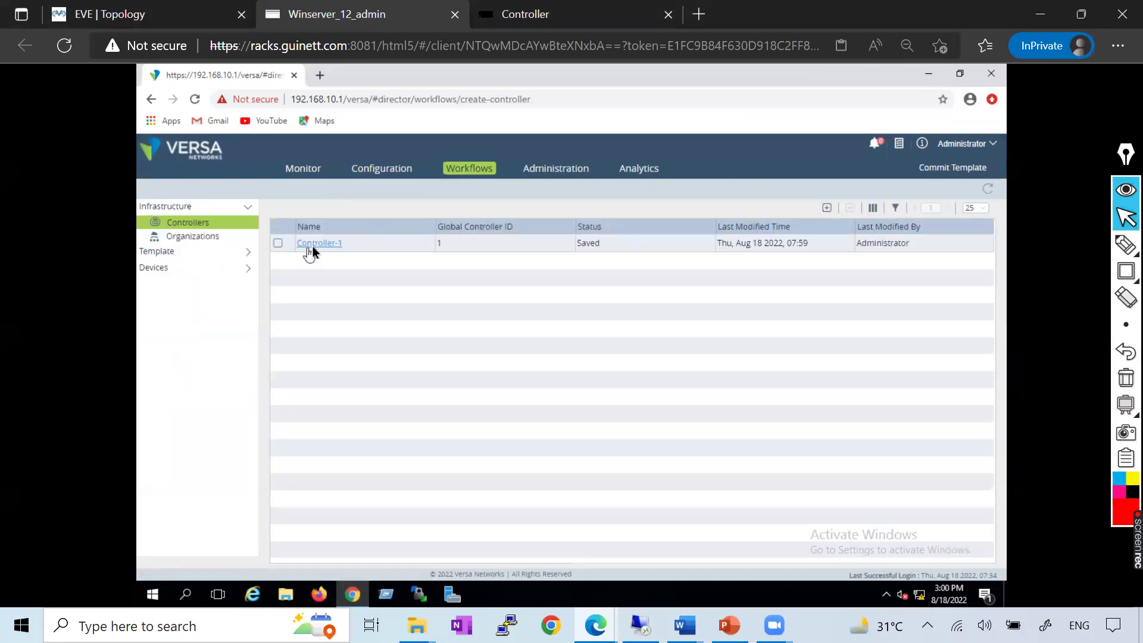
Reopen Controller-1 and step through location and control network to WAN Interfaces
left_click(312, 249)
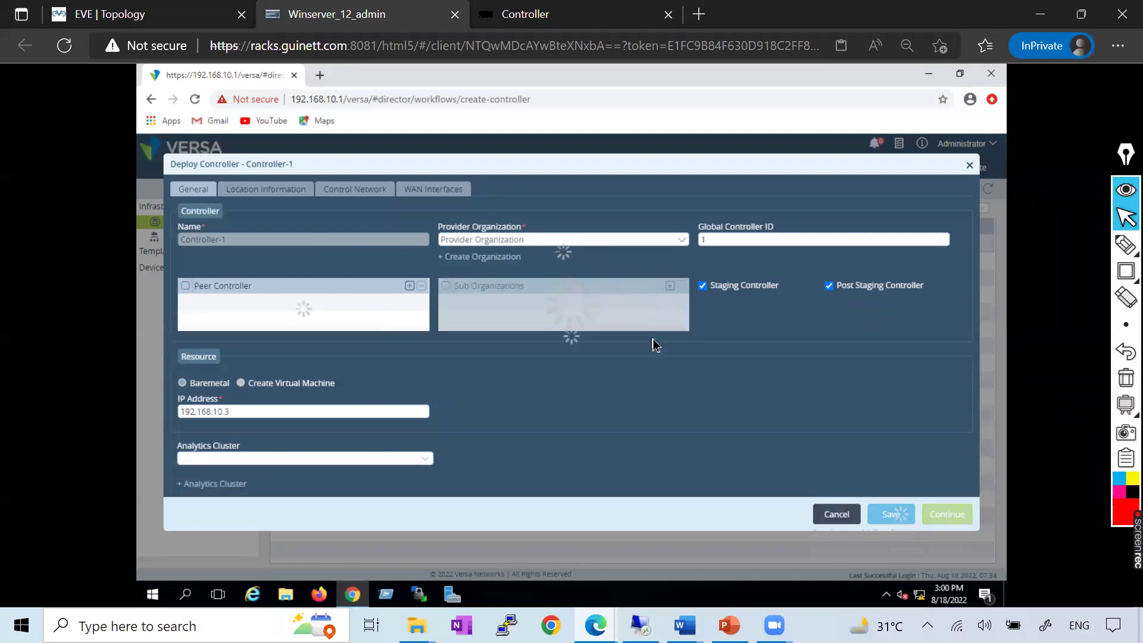
left_click(285, 191)
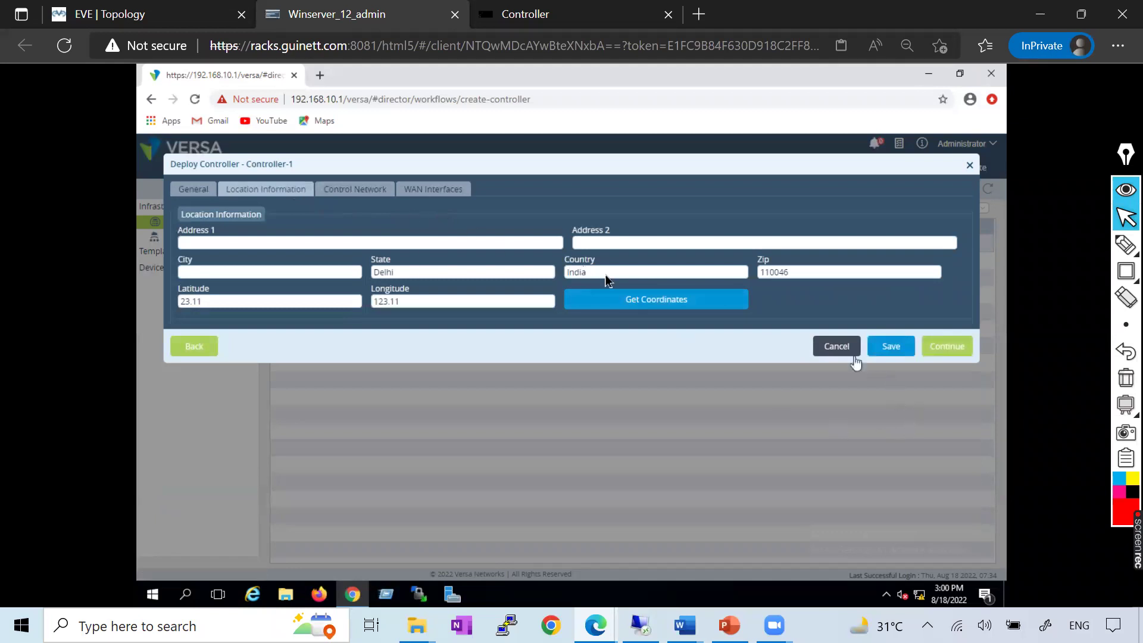
left_click(366, 192)
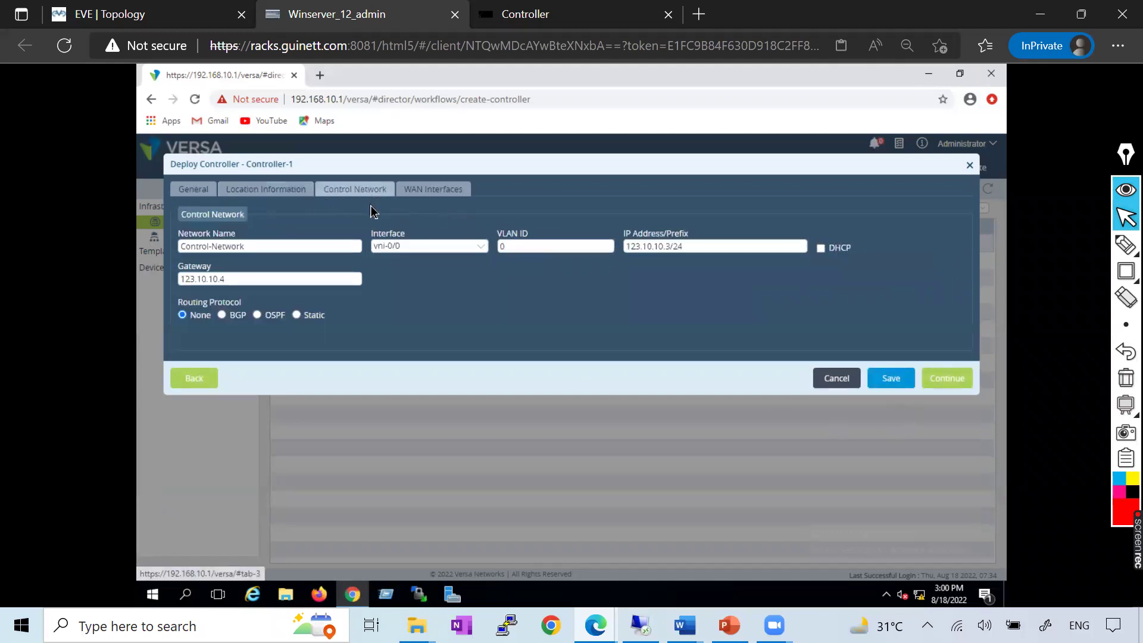
left_click(418, 191)
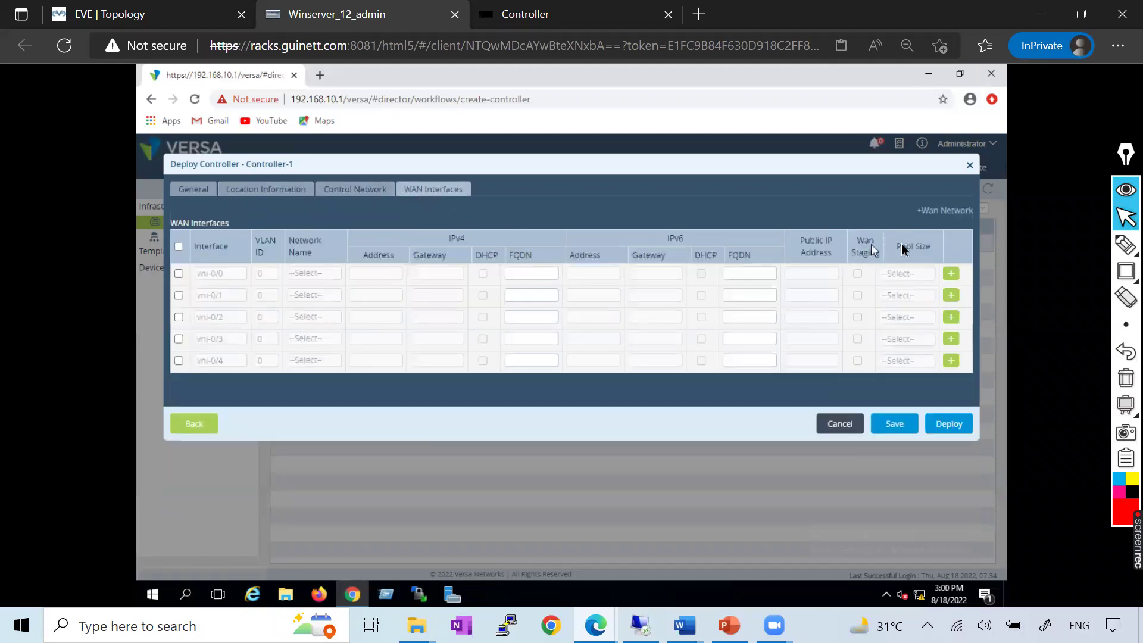
Try creating an MPLS WAN network again and view the duplicate-network error
left_click(924, 212)
left_click(507, 201)
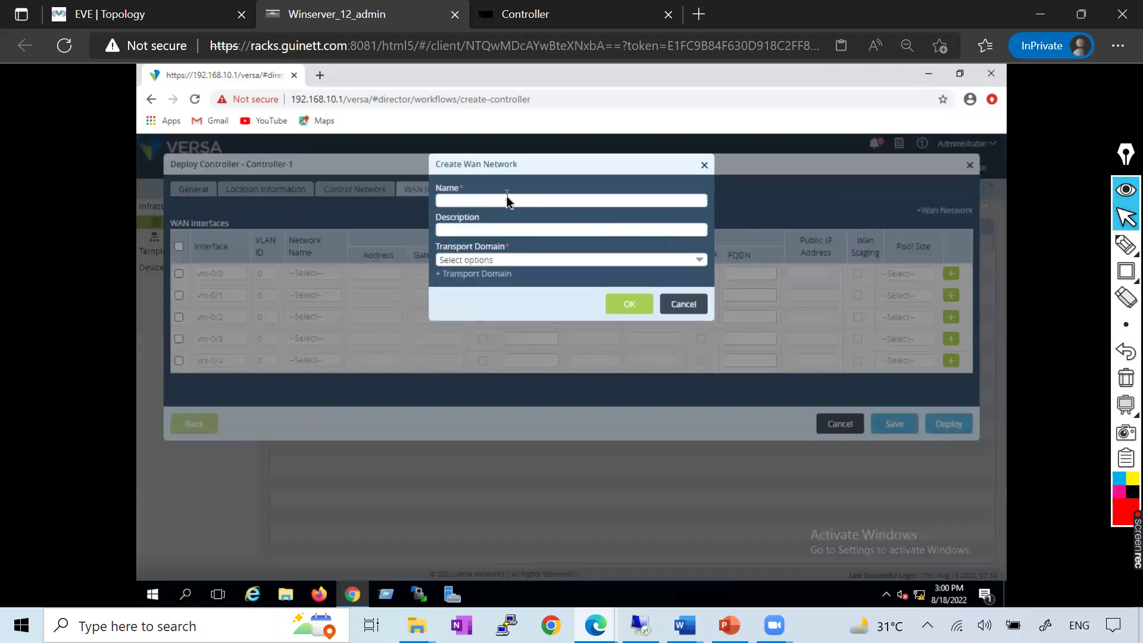
type("MPLS")
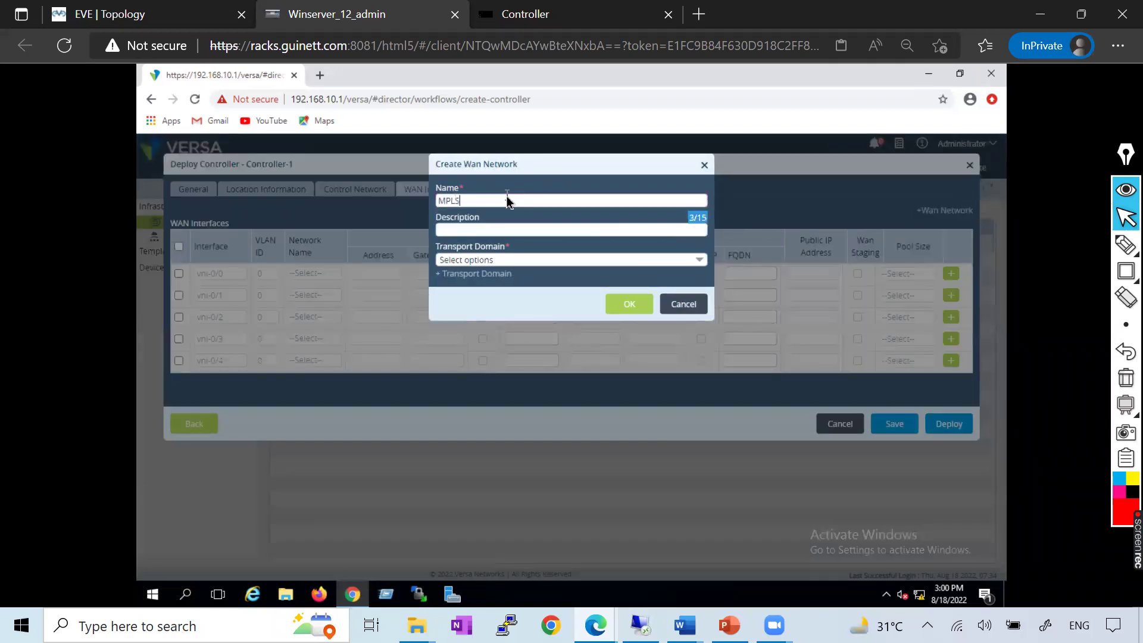
left_click(539, 260)
left_click(458, 295)
left_click(538, 171)
left_click(627, 309)
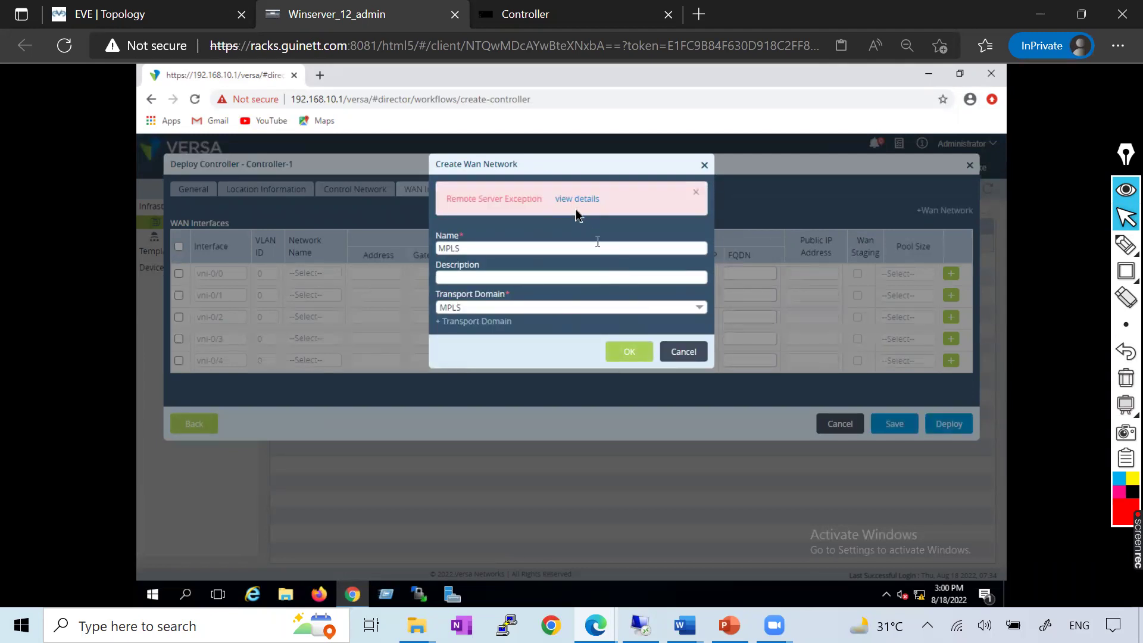
left_click(569, 198)
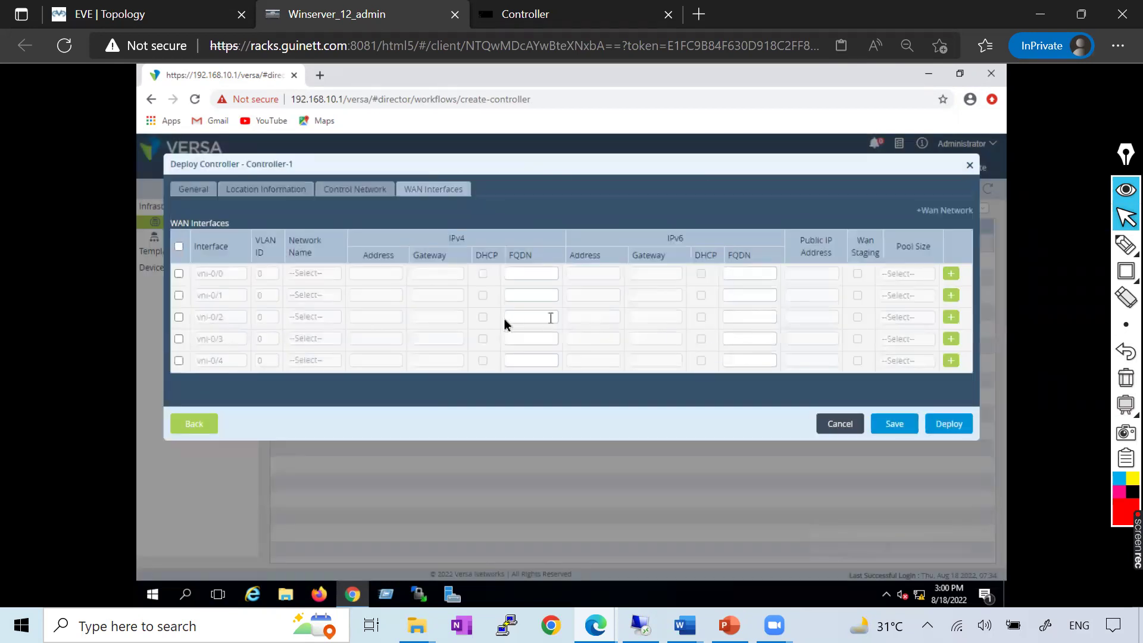
Enable vni-0/1 on network MPLS and vni-0/2 on network INTERNET
left_click(179, 295)
left_click(179, 317)
left_click(315, 295)
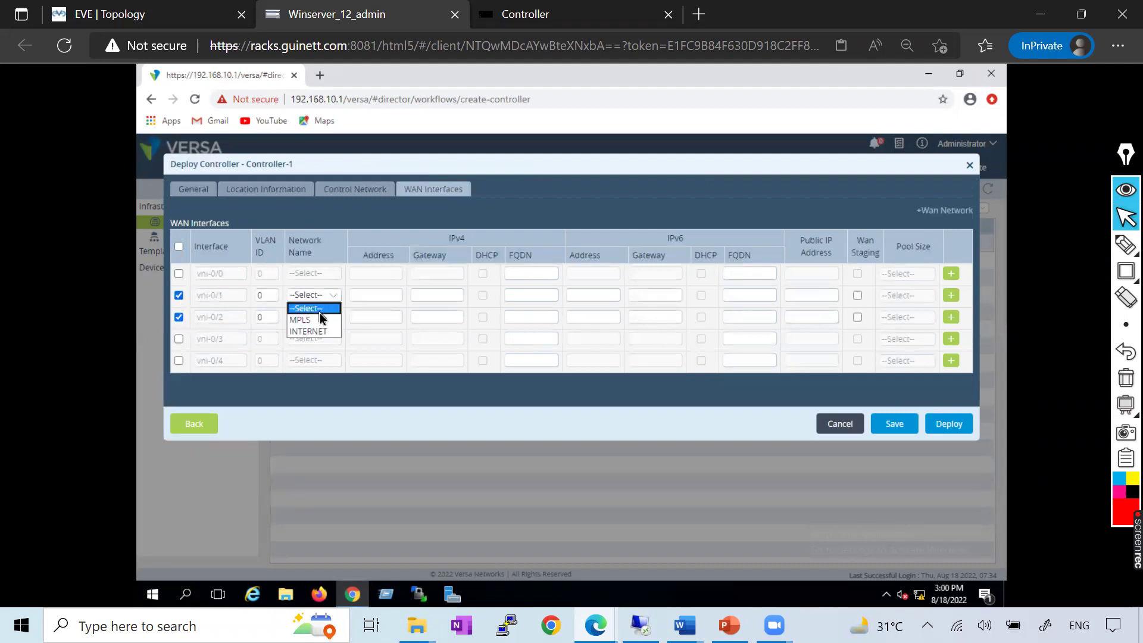
left_click(320, 320)
left_click(314, 317)
left_click(307, 353)
Set addresses 10.10.10.2/24 and 122.10.10.2/24 with gateways 10.10.10.1 and 122.10.10.1
left_click(374, 296)
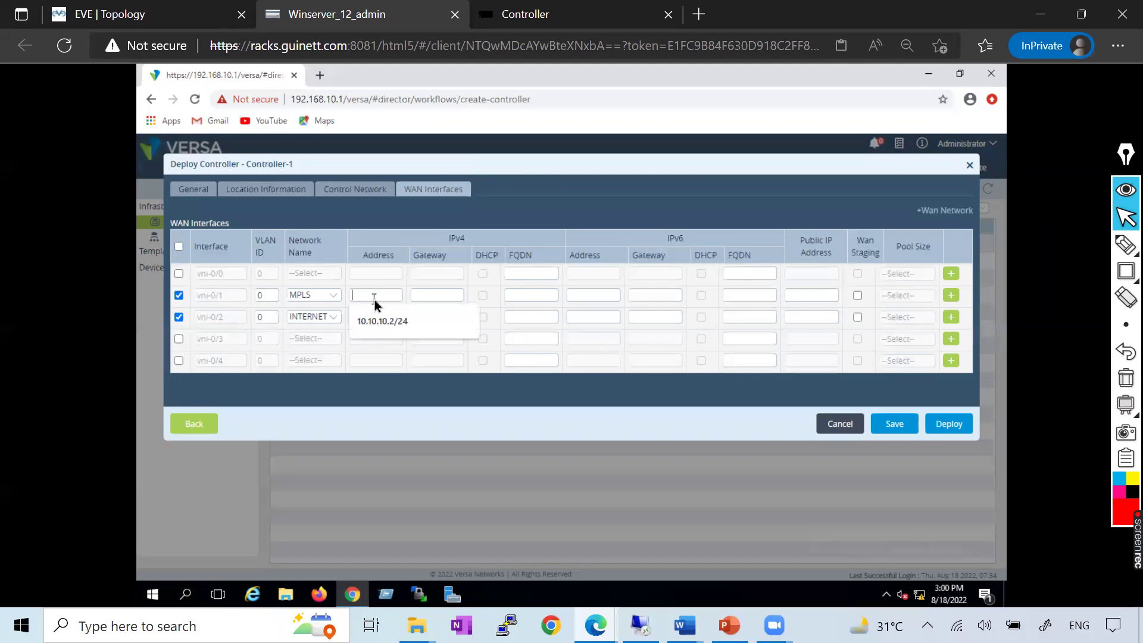
left_click(384, 336)
left_click(364, 321)
type("122.10.10.2/24")
left_click(421, 296)
left_click(440, 320)
left_click(430, 318)
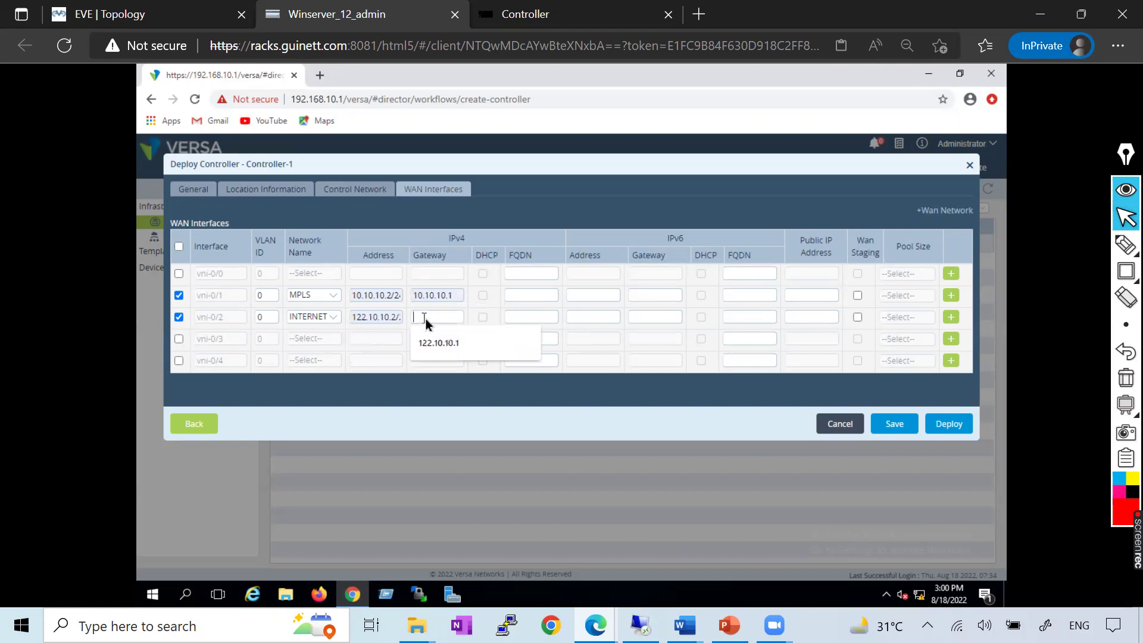
left_click(429, 344)
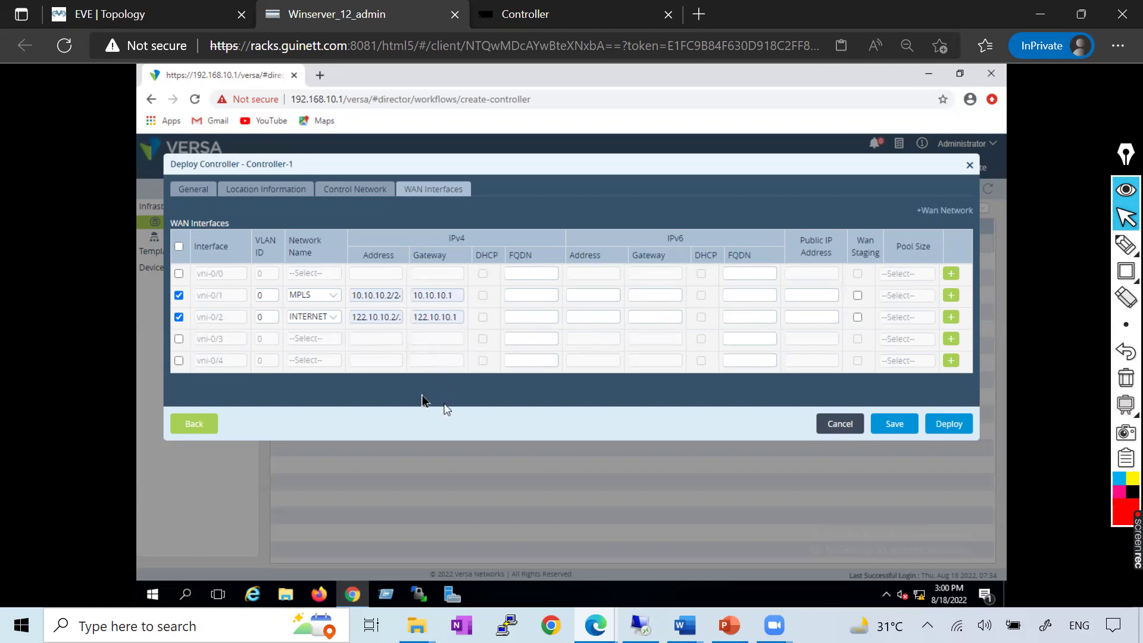
Turn on WAN staging with pool size 128 for both vni-0/1 and vni-0/2
left_click(857, 296)
left_click(857, 296)
left_click(364, 296)
left_click(857, 296)
left_click(901, 298)
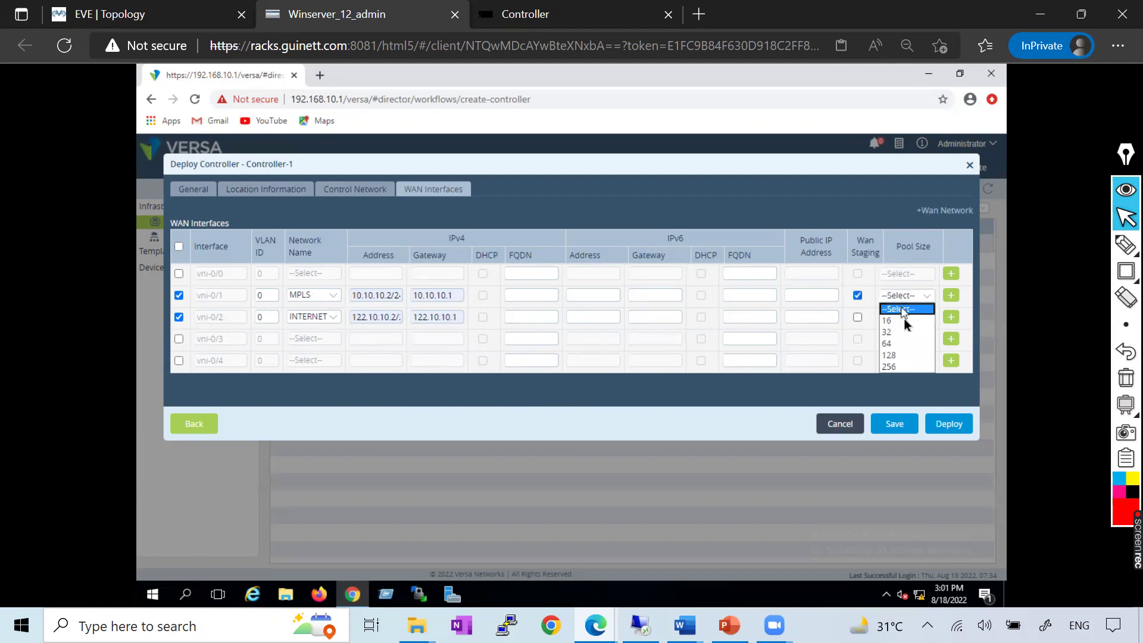
left_click(899, 356)
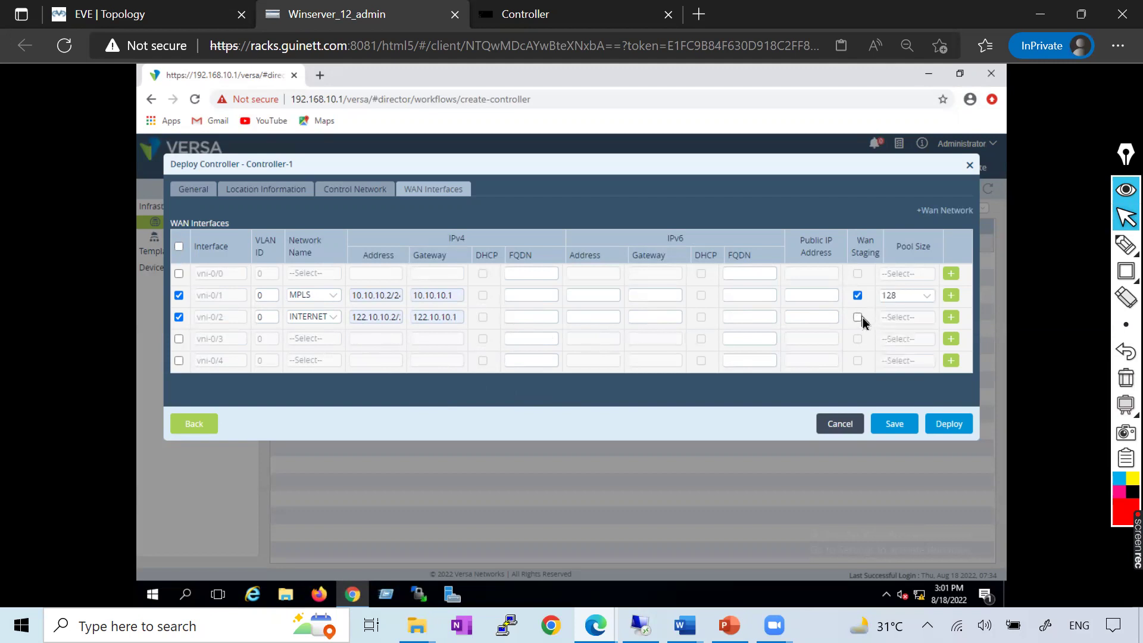
left_click(857, 318)
left_click(896, 320)
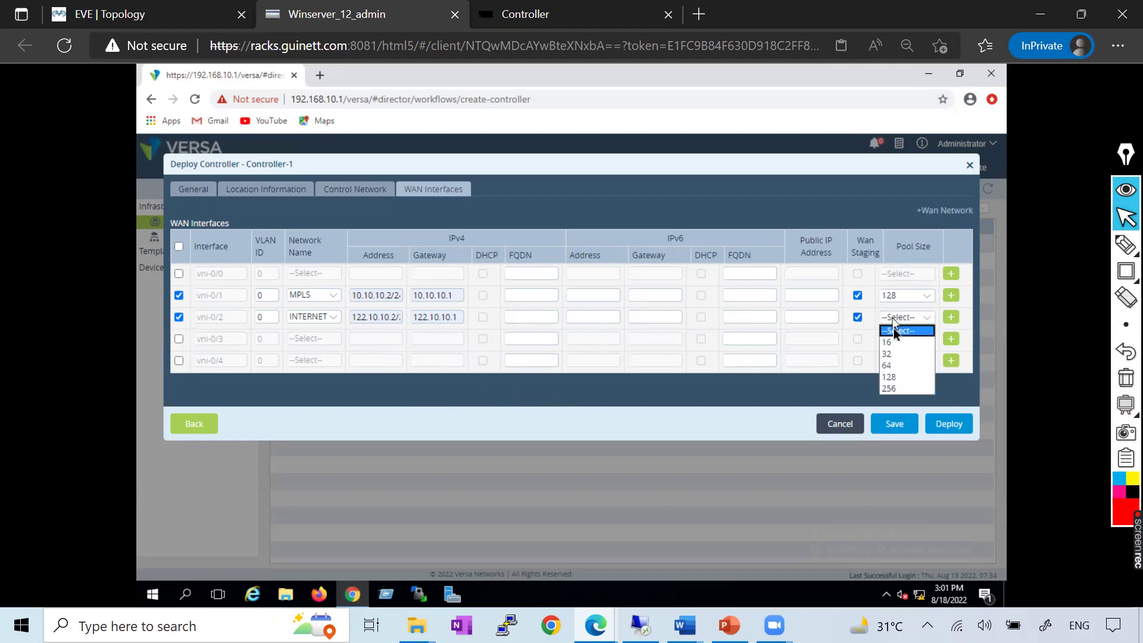
left_click(891, 377)
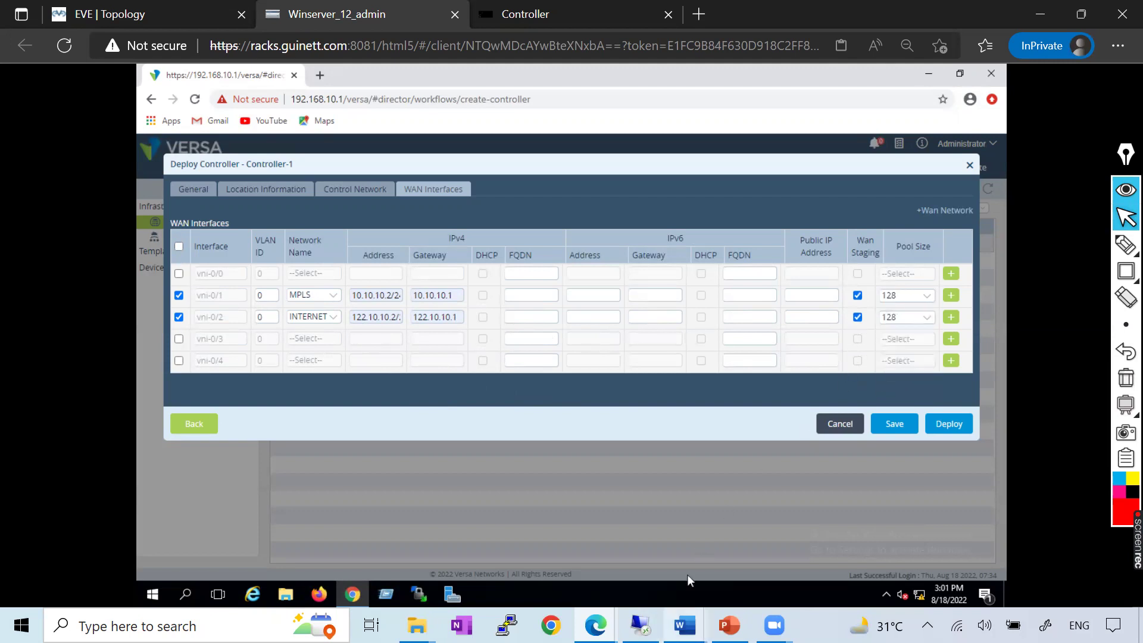
left_click(685, 625)
left_click(874, 547)
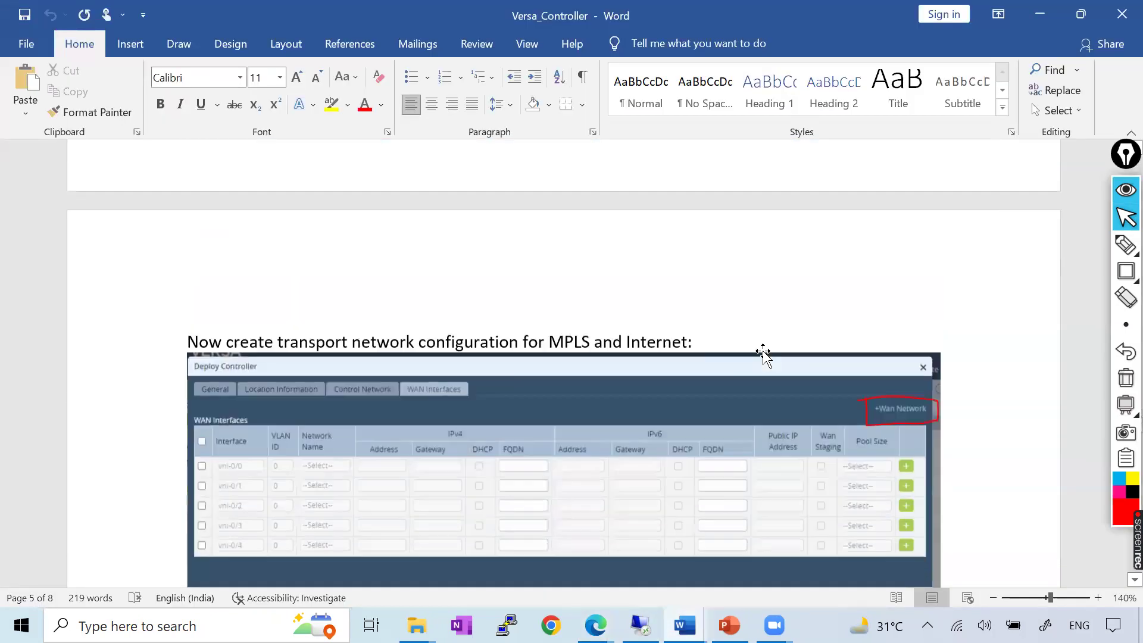
scroll(763, 353, "down", 20)
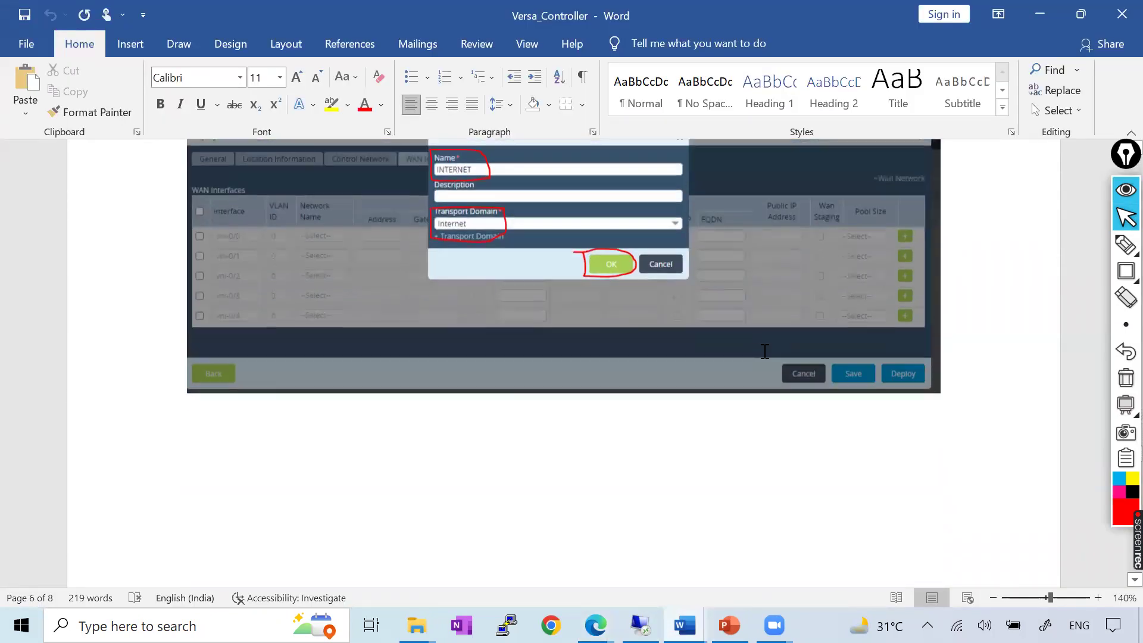
scroll(765, 351, "up", 3)
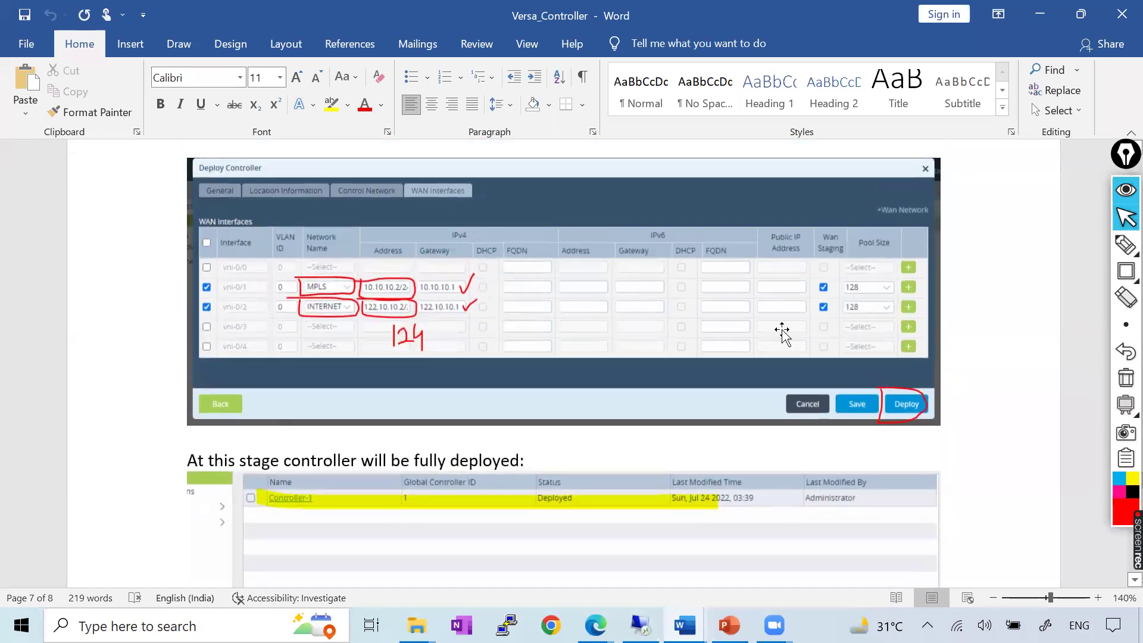
key("alt+Tab")
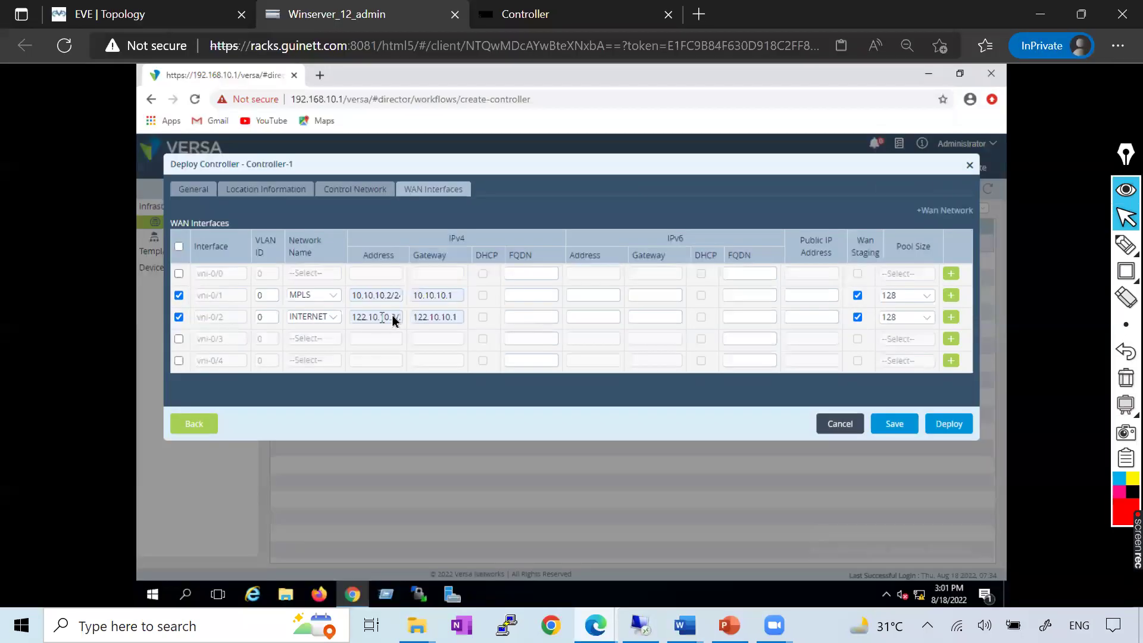
Save Controller-1, reopen it at WAN Interfaces, deploy it, and check the tasks list
left_click(893, 424)
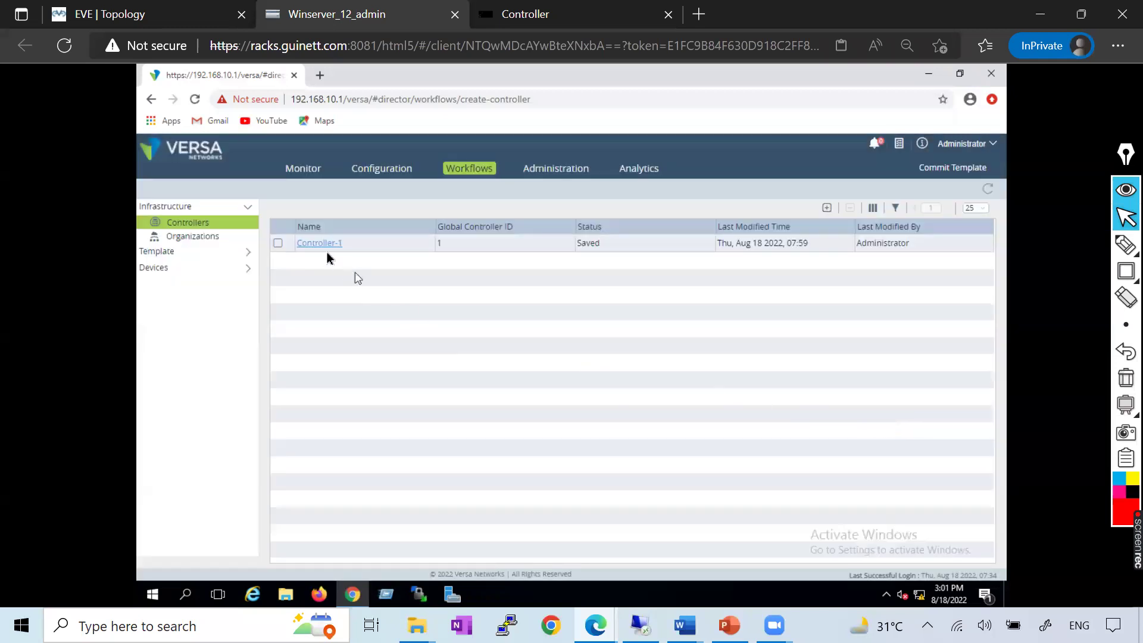
left_click(320, 244)
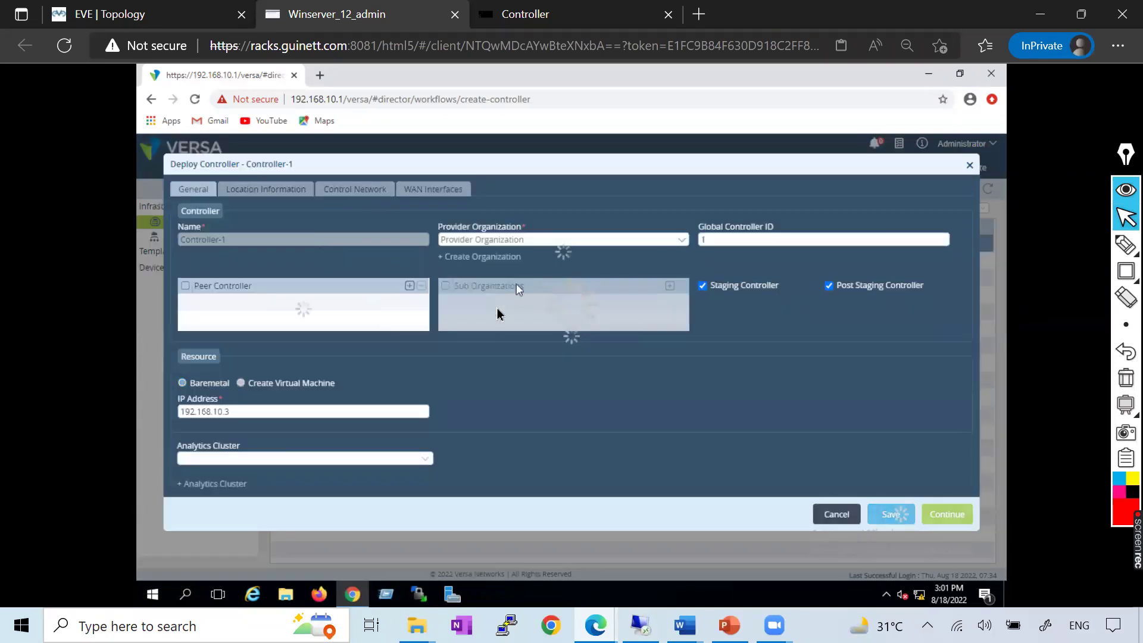
left_click(438, 191)
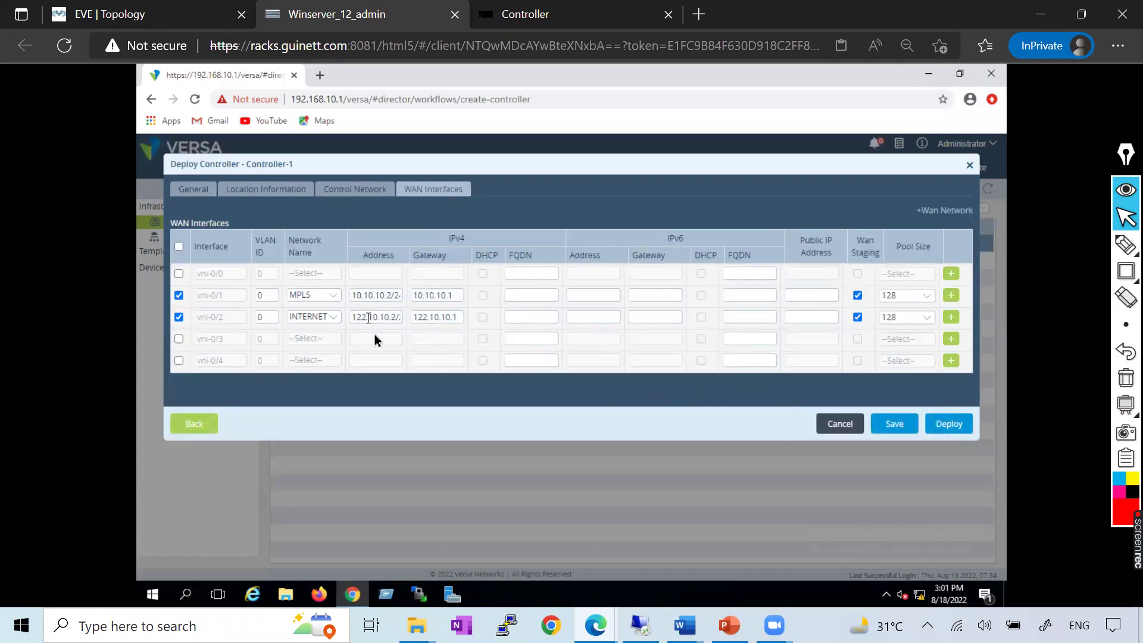
left_click(962, 429)
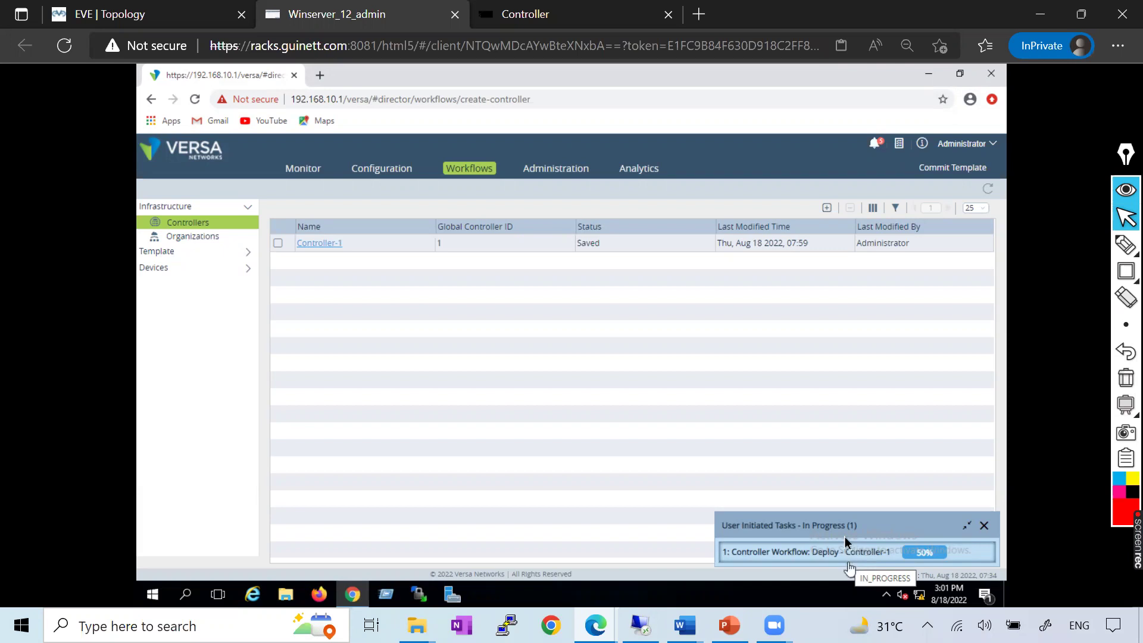
left_click(899, 144)
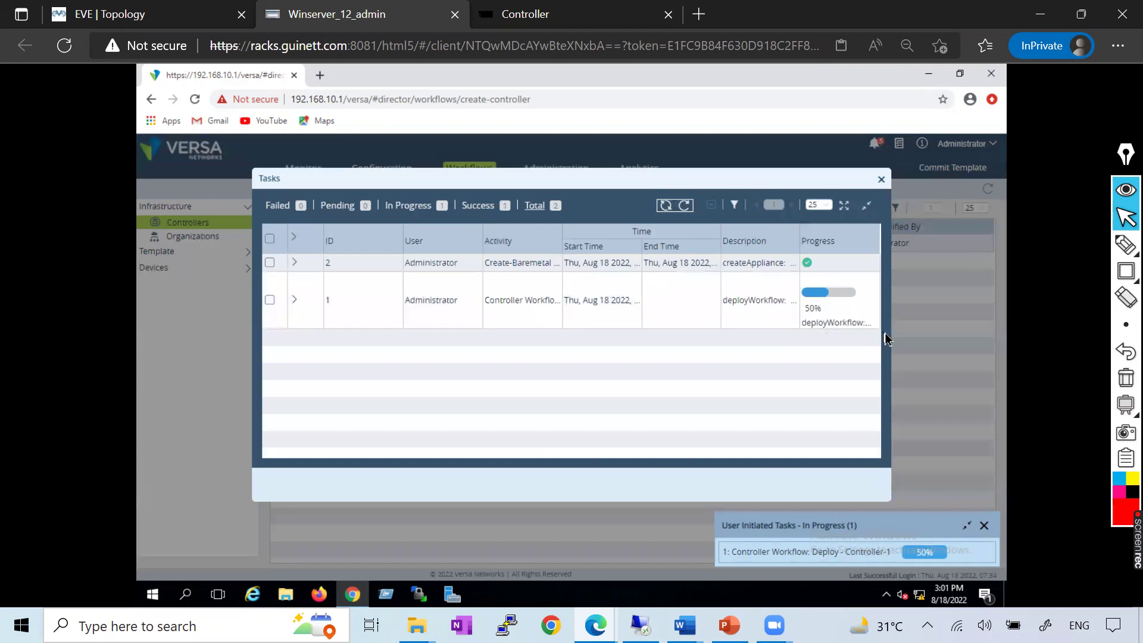
Read the deployment task's running messages, then recheck Tasks to confirm both tasks succeeded
left_click(293, 299)
scroll(468, 389, "down", 3)
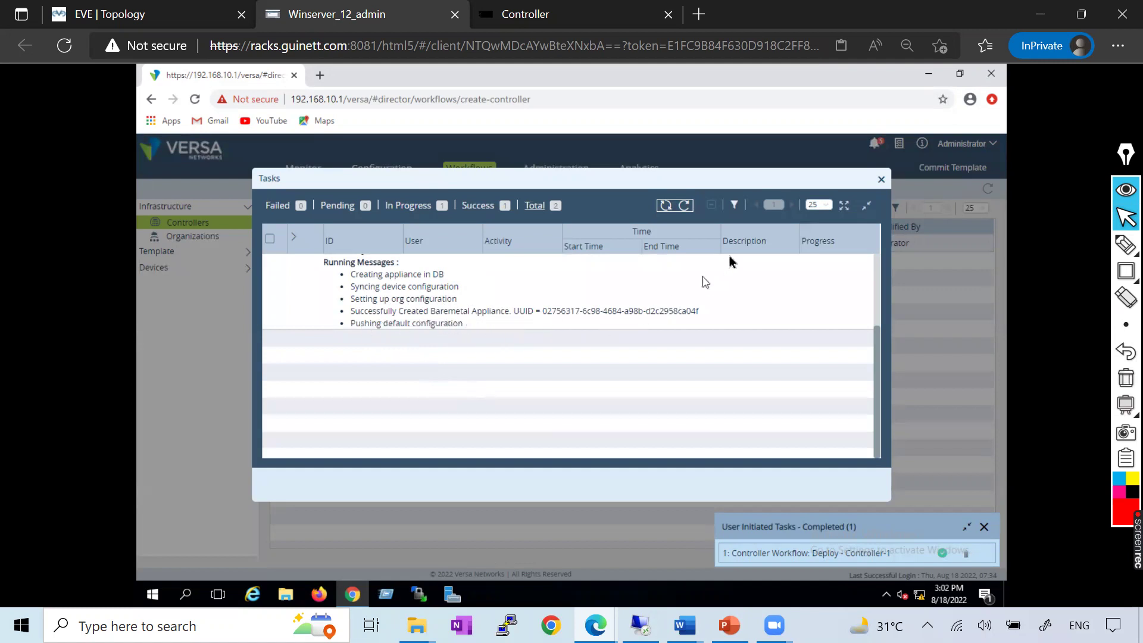
left_click(882, 180)
left_click(899, 144)
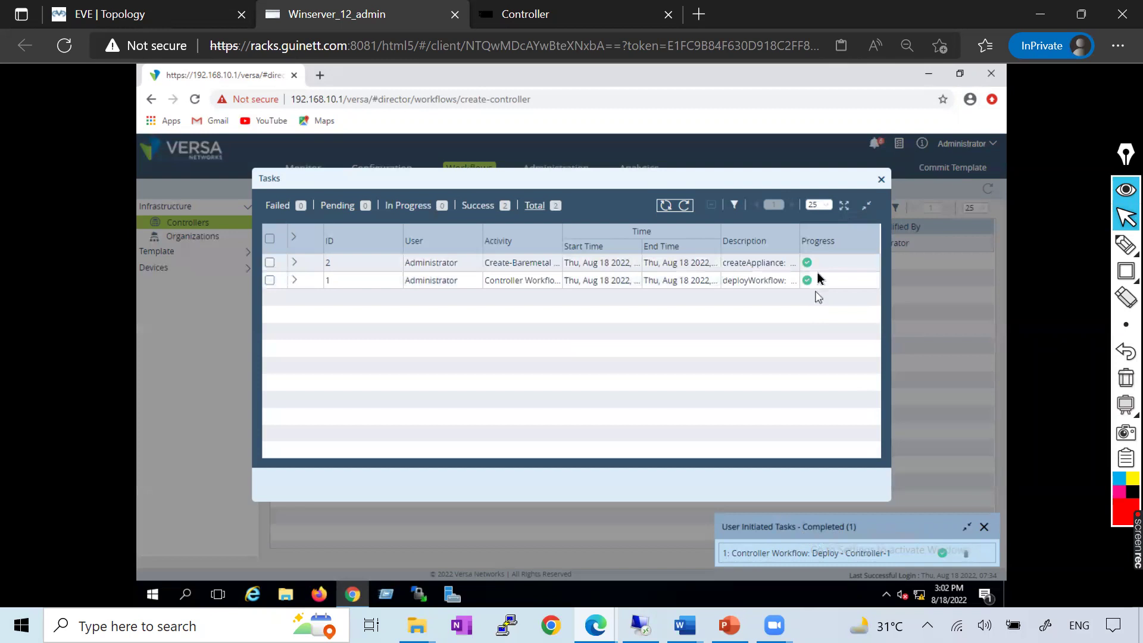
left_click(881, 181)
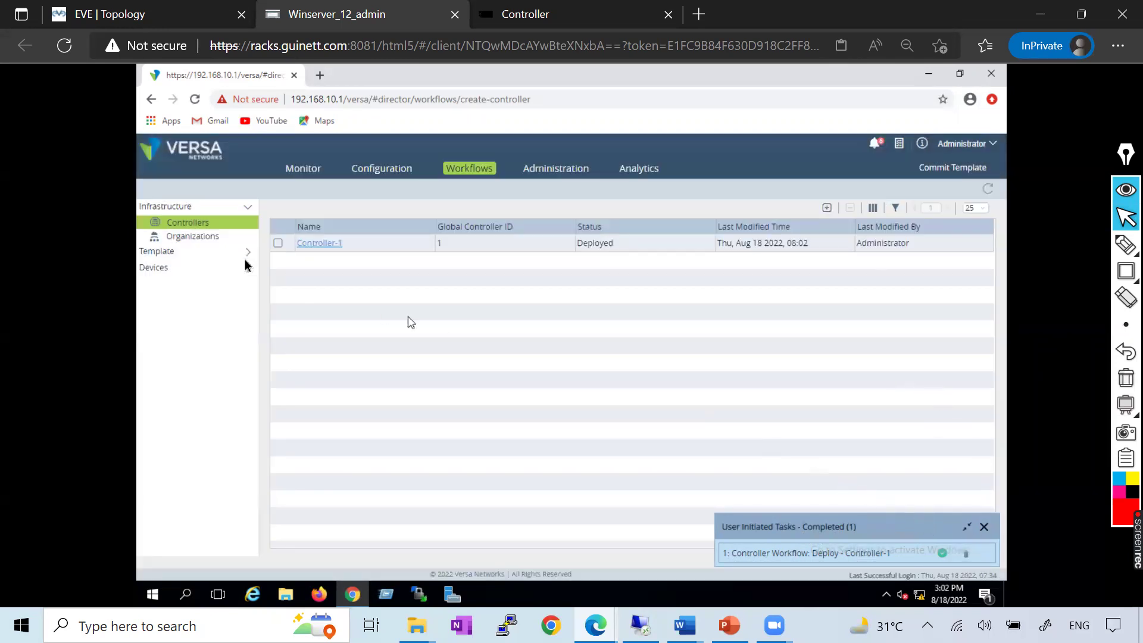
key("ctrl+Tab")
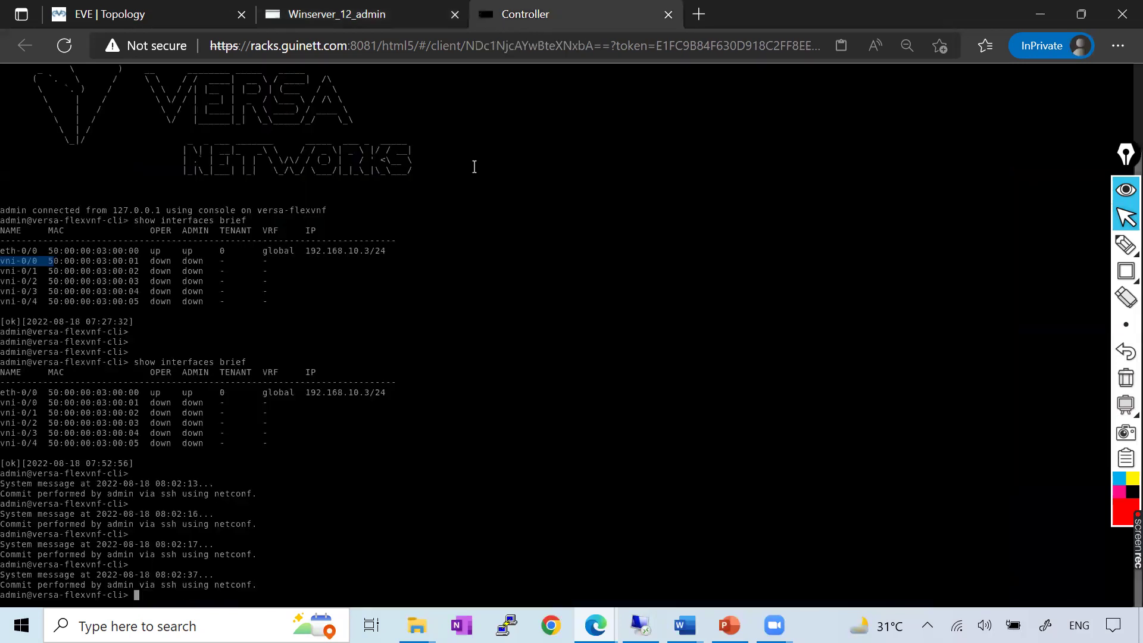
Run 'show interfaces brief', then 'show interfaces brief | tab' to list Controller-1's interfaces as a table
key("Return")
key("Return")
key("Return")
key("Return")
key("Return")
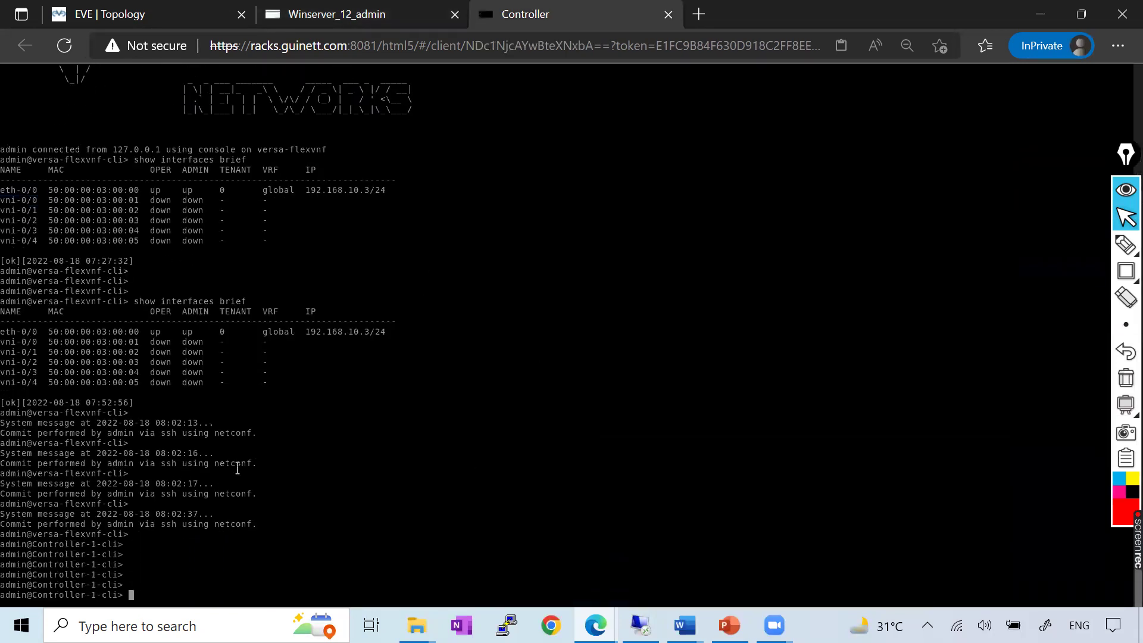
type("show interfaces brief")
key("Return")
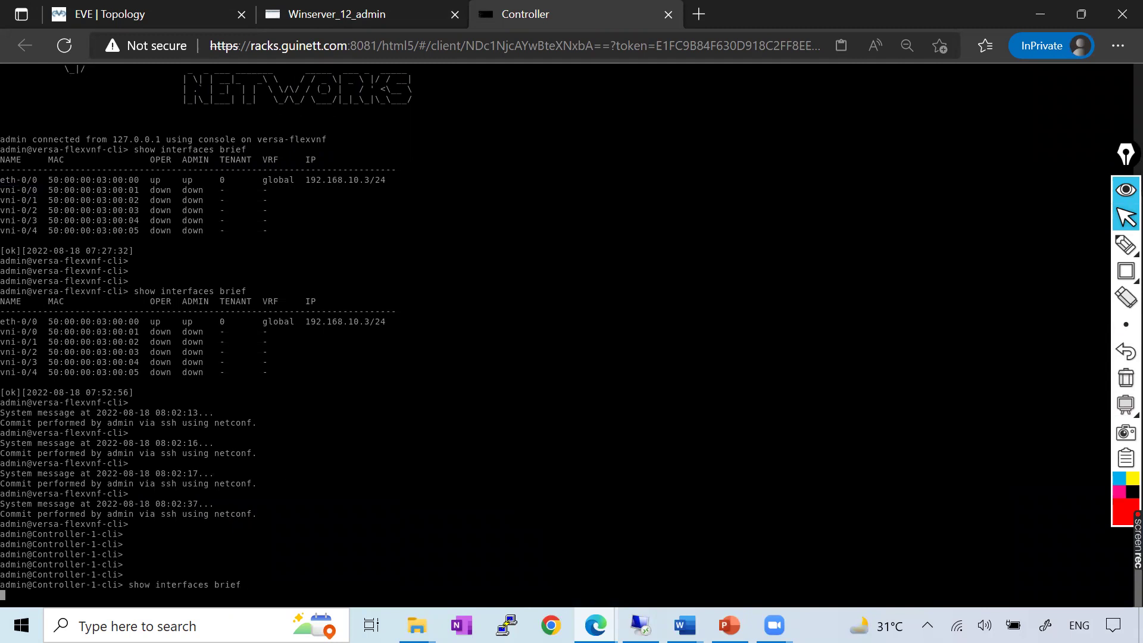
key("space")
key("space")
key("question")
key("Up")
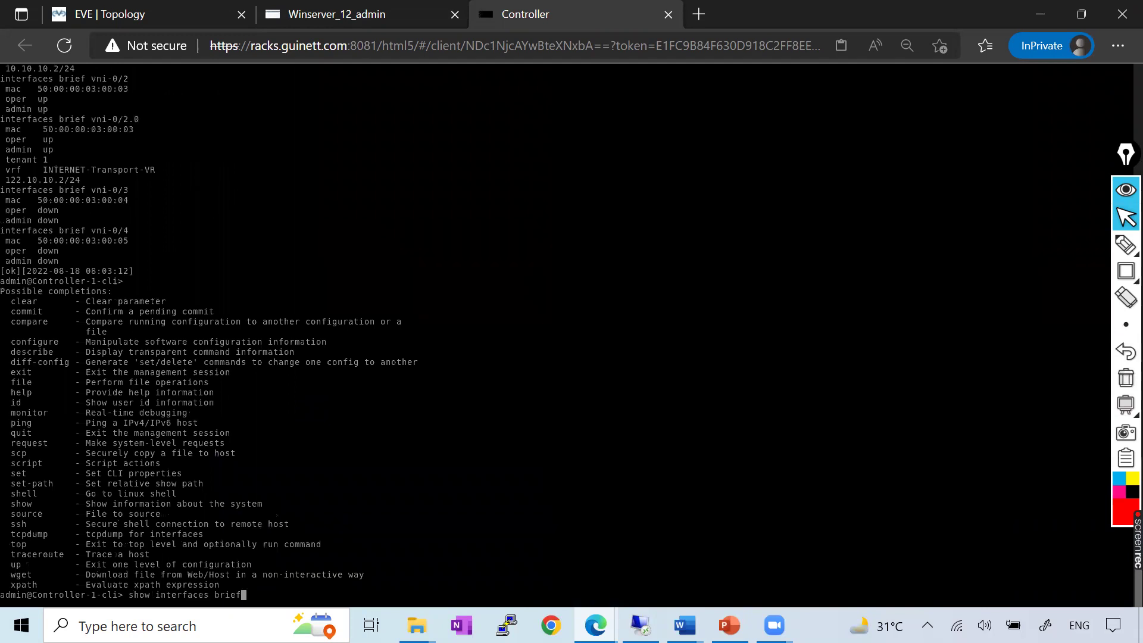
type("| tab")
key("Return")
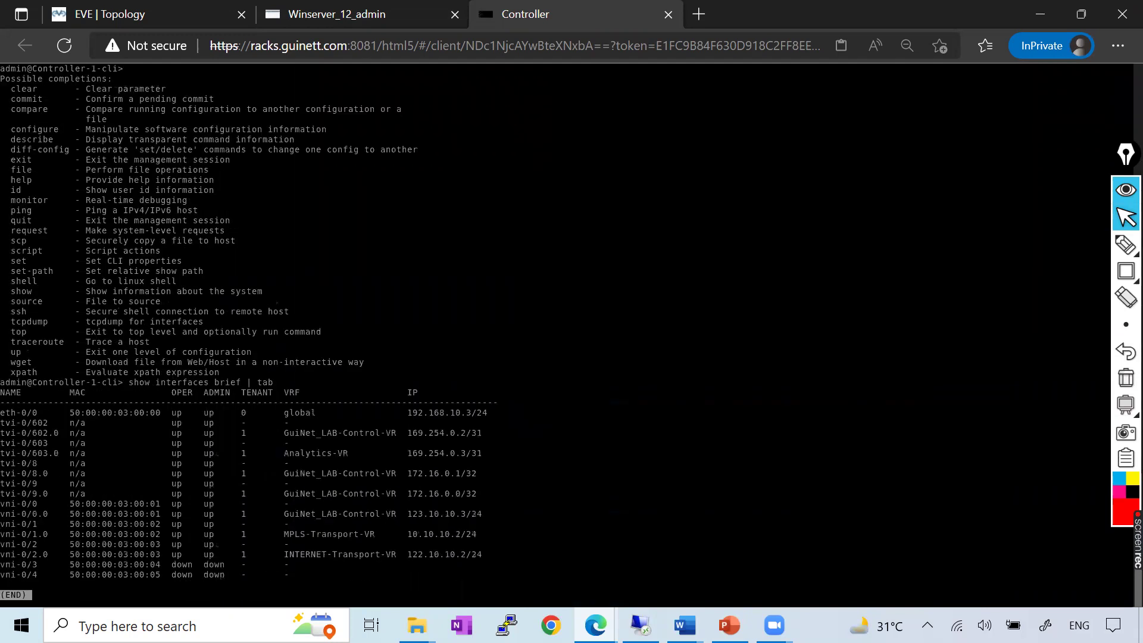
key("q")
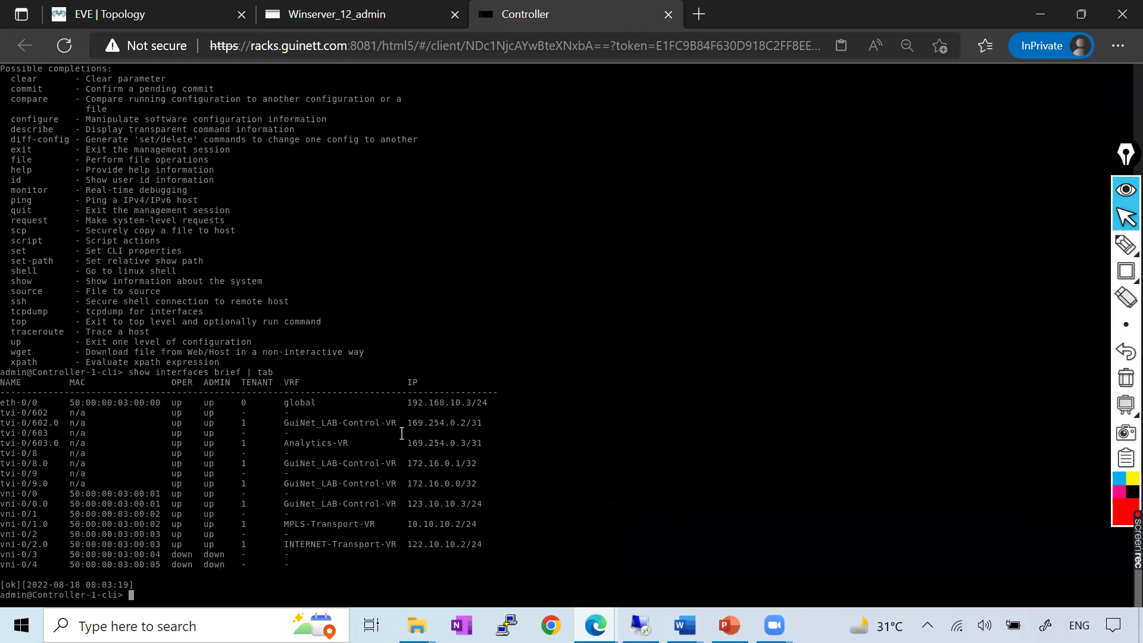
Outline the eth-0/0 management interface row on screen
mouse_move(1122, 282)
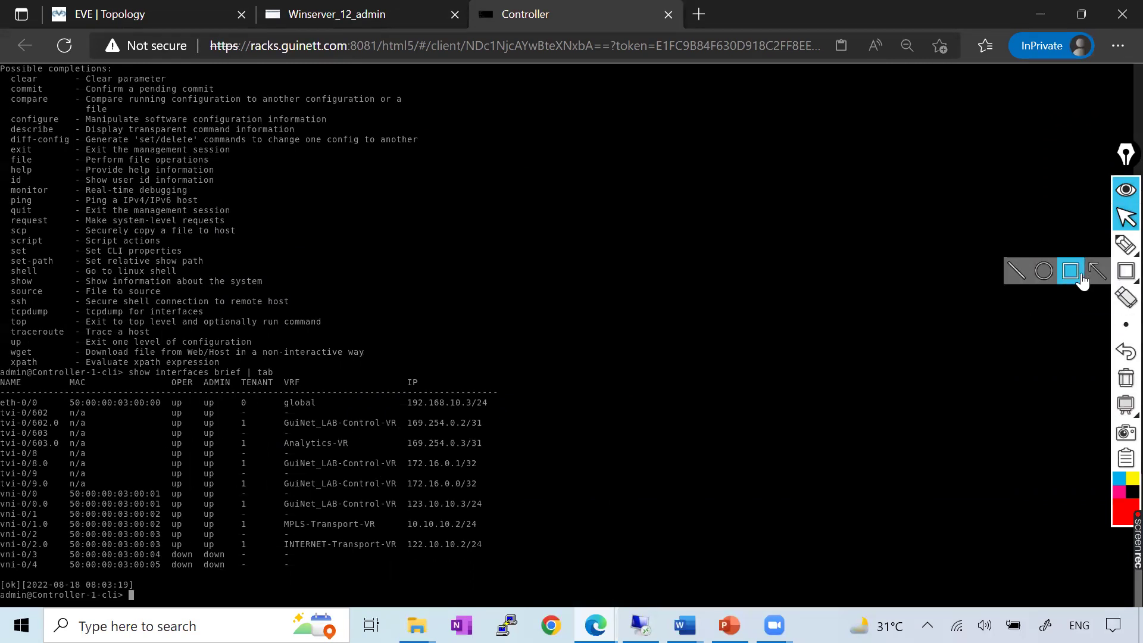
key("ctrl+shift+r")
mouse_move(1, 390)
left_mouse_down()
mouse_move(37, 405)
mouse_move(501, 402)
mouse_move(509, 415)
mouse_move(509, 406)
left_mouse_up()
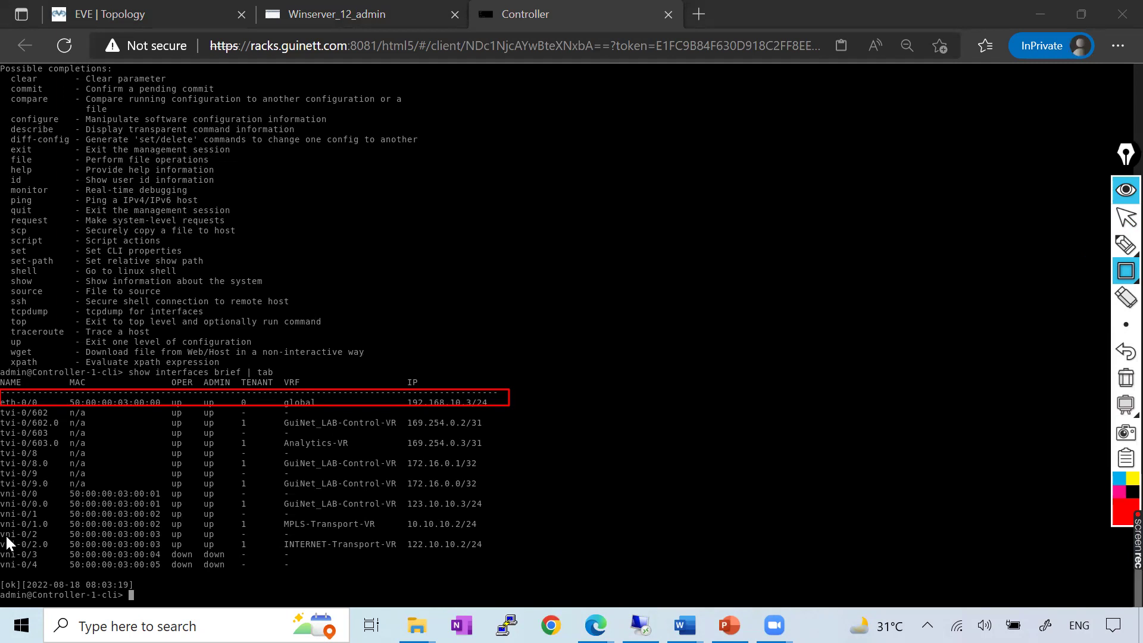
Outline the vni-0/1, vni-0/2 and vni-0/0.0 interface rows, then clear the markings
mouse_move(1, 510)
left_mouse_down()
mouse_move(373, 512)
mouse_move(493, 530)
left_mouse_up()
left_click_drag(1, 530, 509, 552)
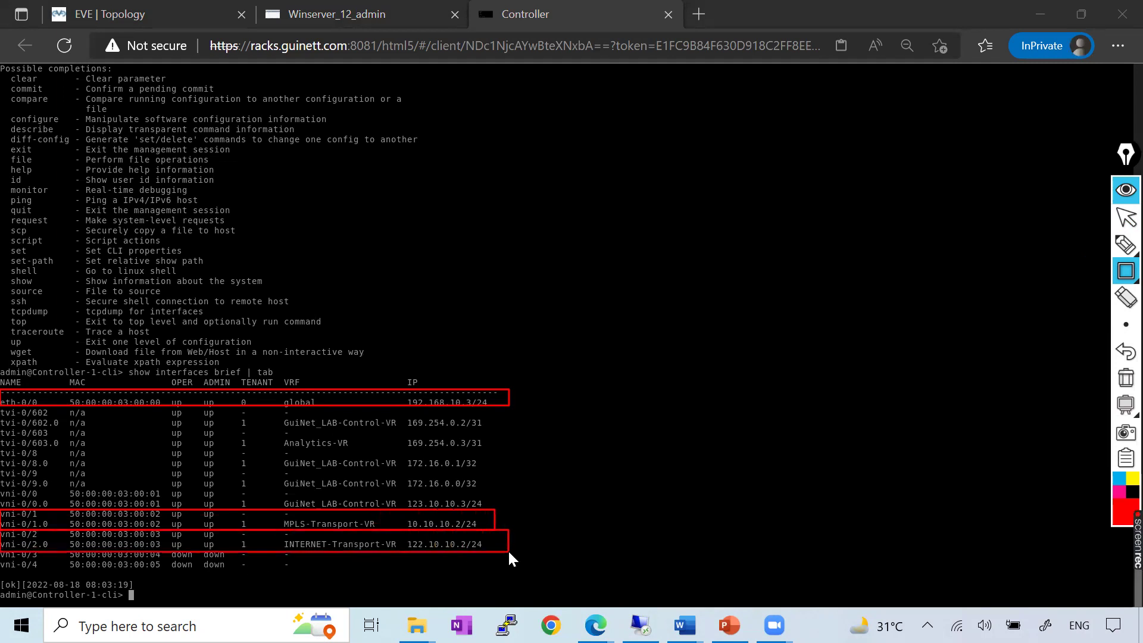
mouse_move(36, 505)
left_mouse_down()
mouse_move(340, 516)
mouse_move(488, 505)
left_mouse_up()
left_click(1126, 378)
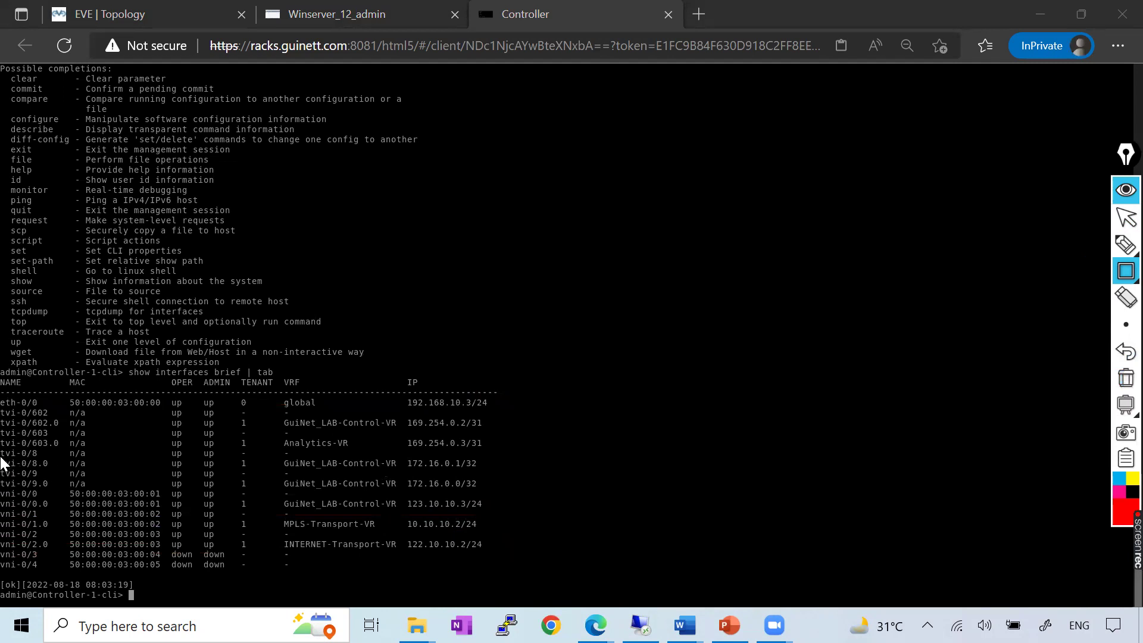
Outline the tvi-0/8.0 and tvi-0/9 rows in GuiNet_LAB-Control-VR, then clear the markings
mouse_move(1, 461)
left_mouse_down()
mouse_move(45, 478)
mouse_move(332, 480)
left_mouse_up()
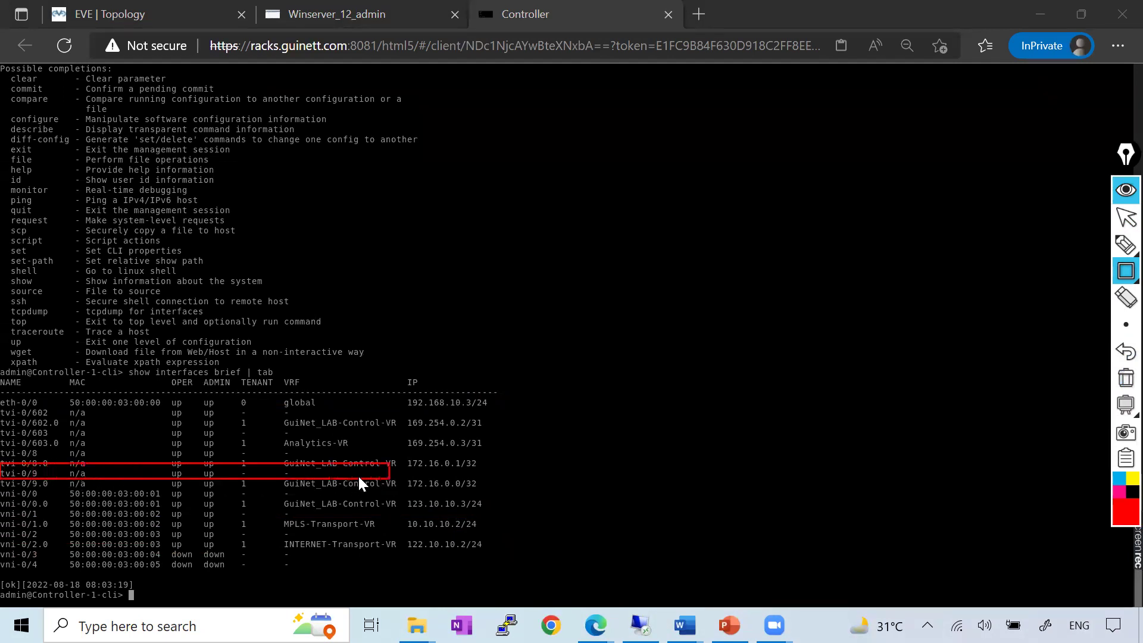
left_click(1125, 378)
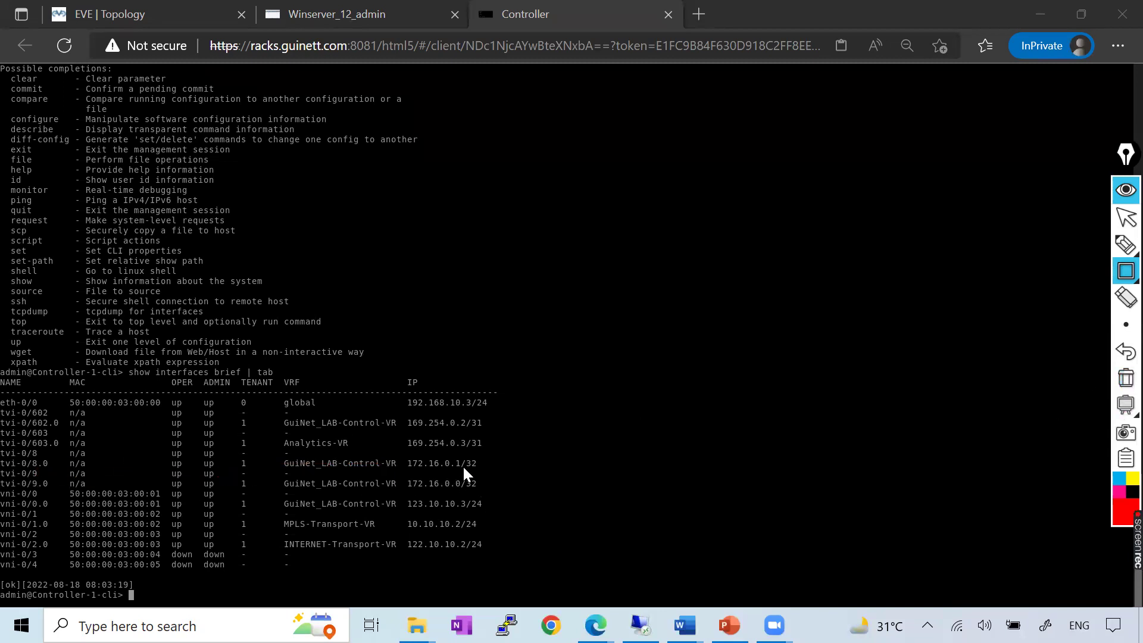
left_click_drag(475, 467, 1, 476)
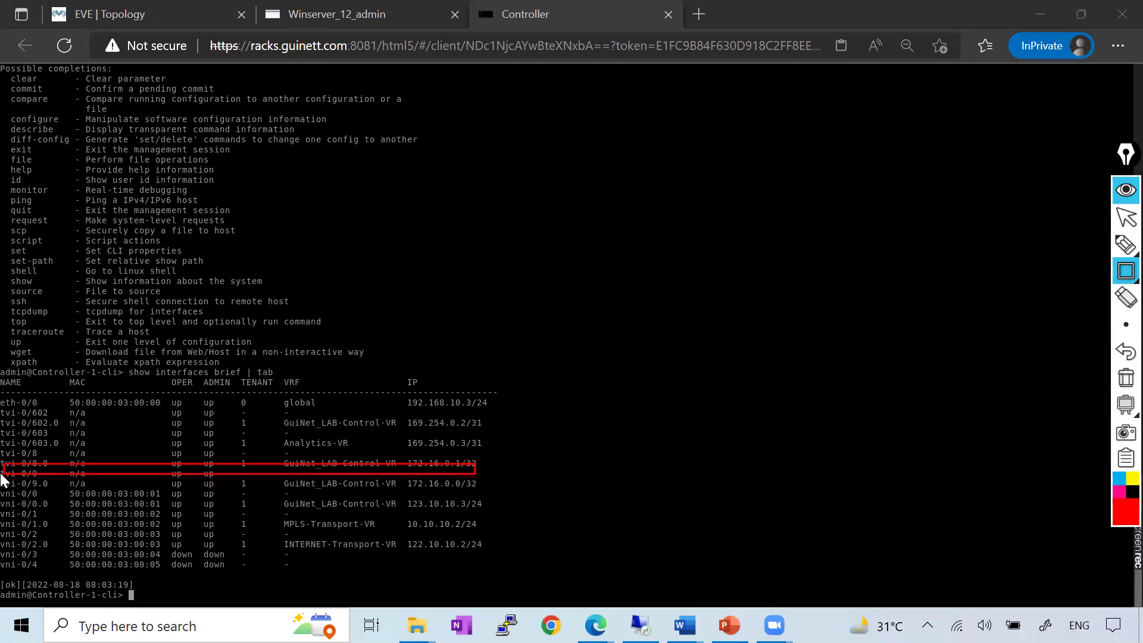
left_click(1126, 377)
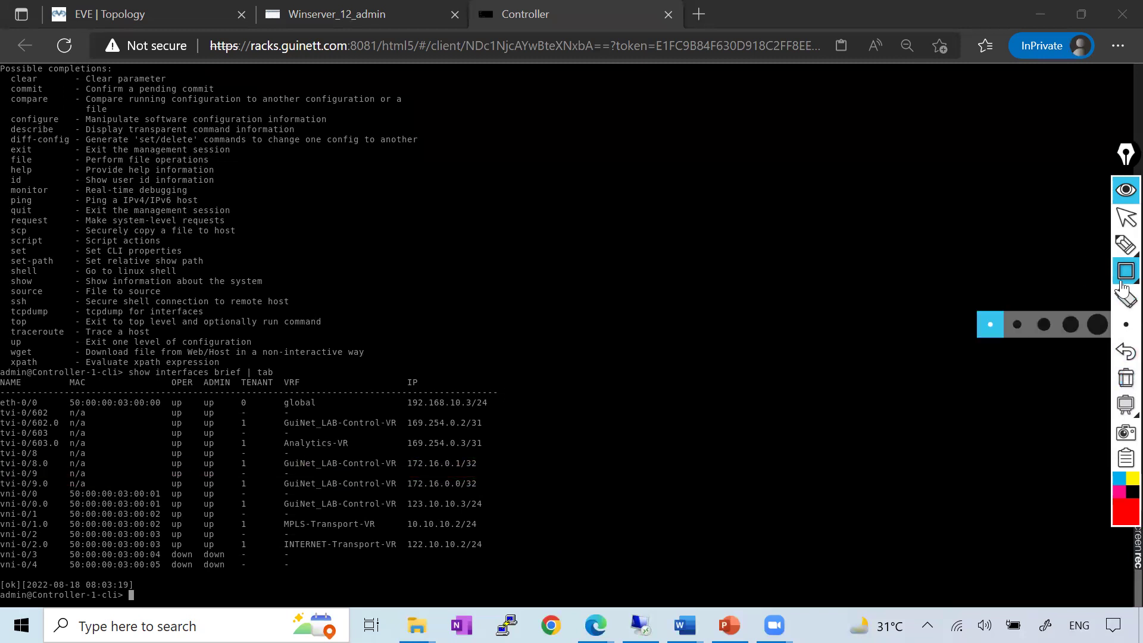
left_click(1124, 220)
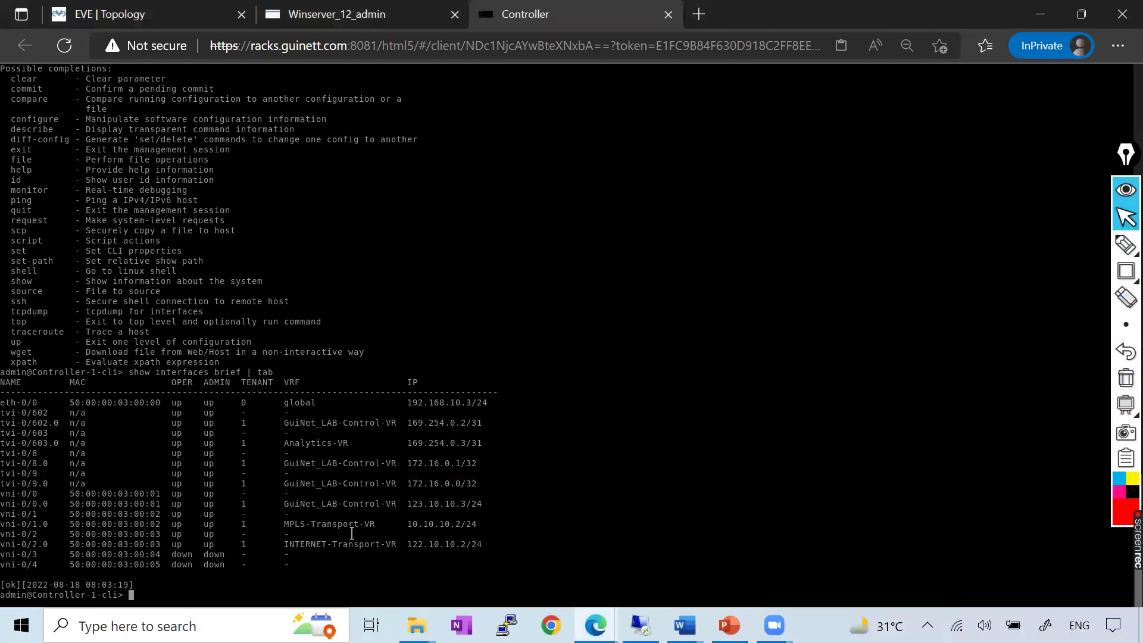
Run 'show bgp summary' to check BGP for GuiNet_LAB-Control-VR, then list available CLI commands
type("sh")
key("Tab")
type("ow ")
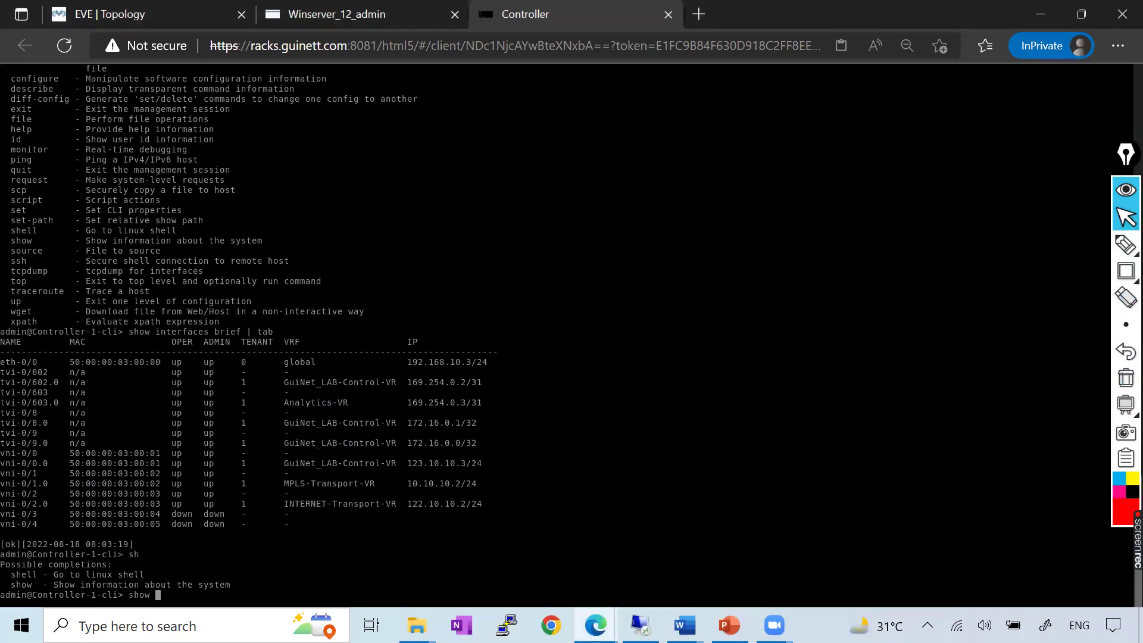
type("bgp summary")
key("Return")
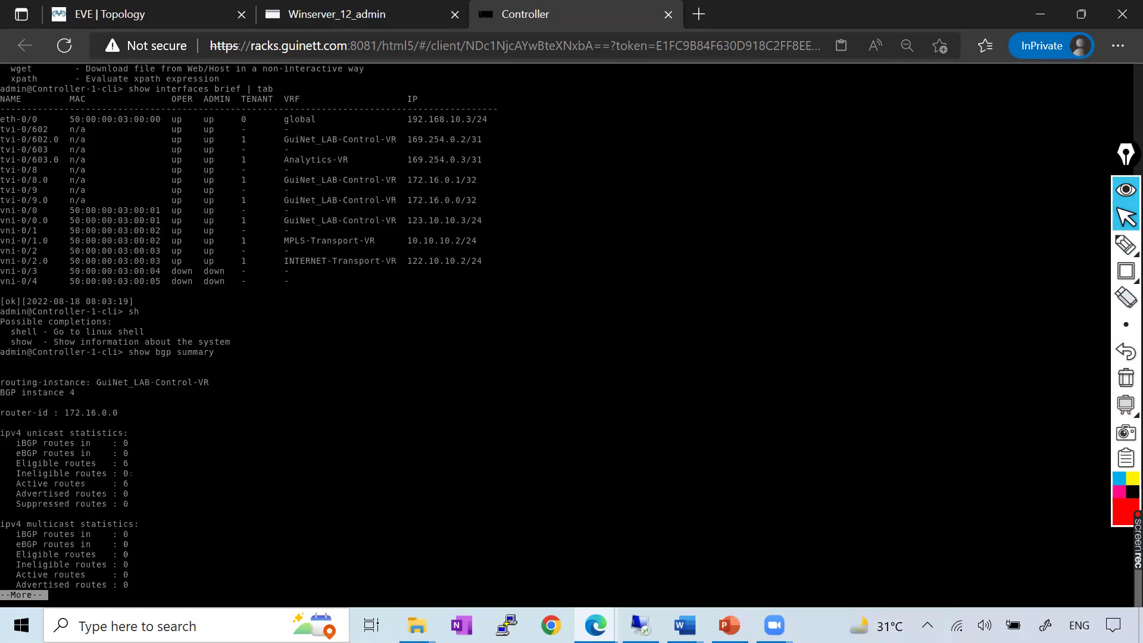
key("space")
key("q")
key("question")
key("question")
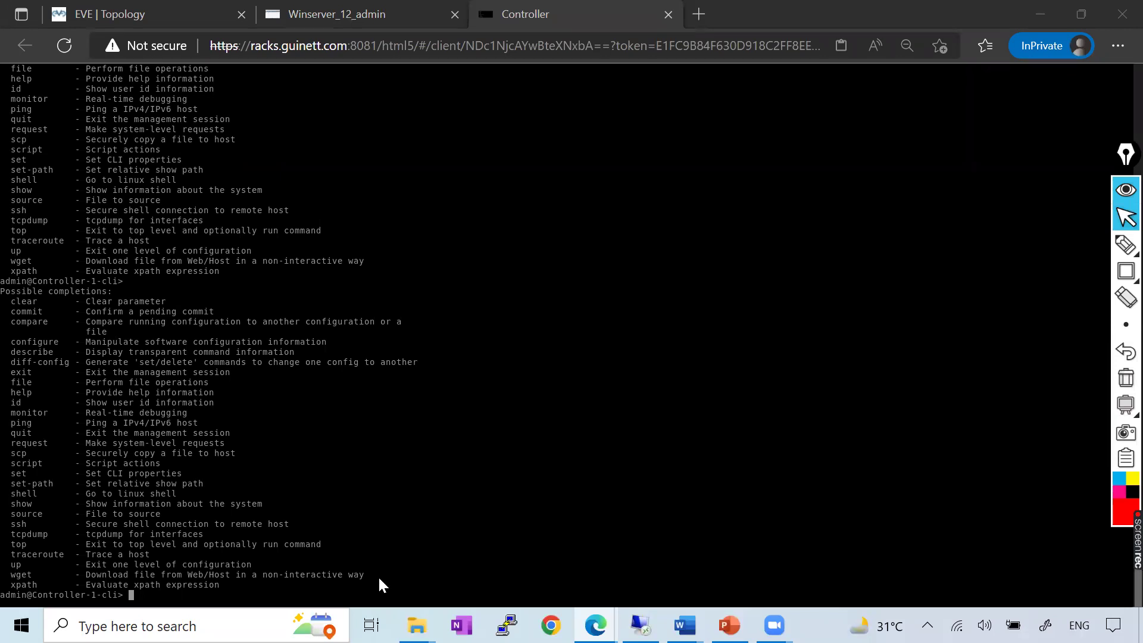
Bring up the Versa_Controller Word guide at its Analytics step
key("alt+Tab")
scroll(538, 332, "down", 3)
scroll(345, 291, "up", 3)
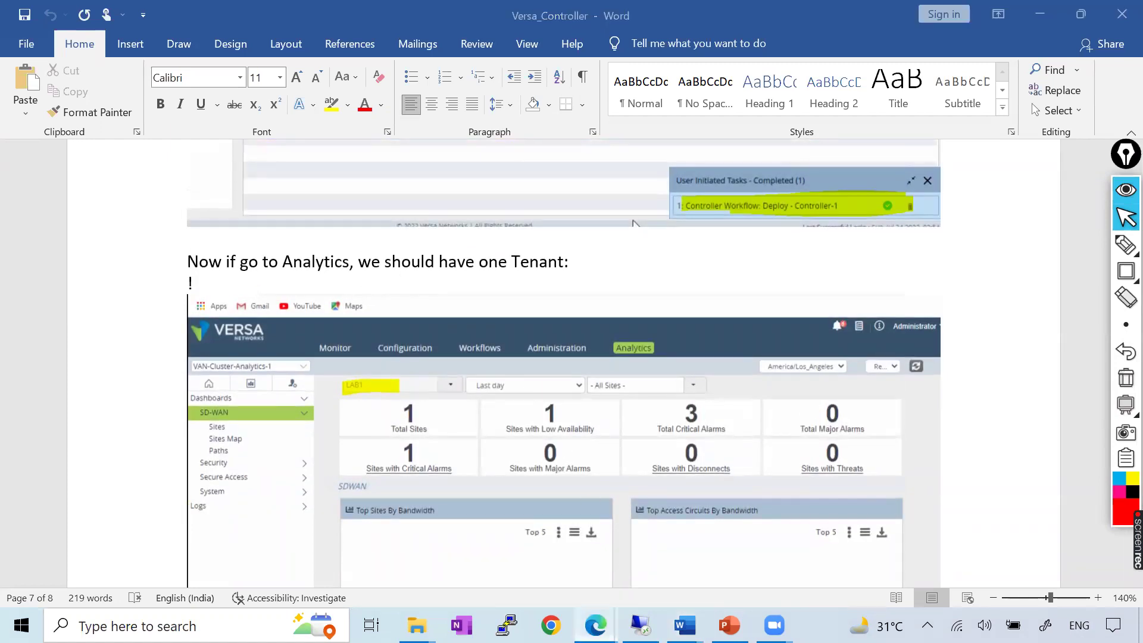
Open Versa Analytics on the lab server and compare it with the Analytics screenshot in the Word notes
key("alt+Tab")
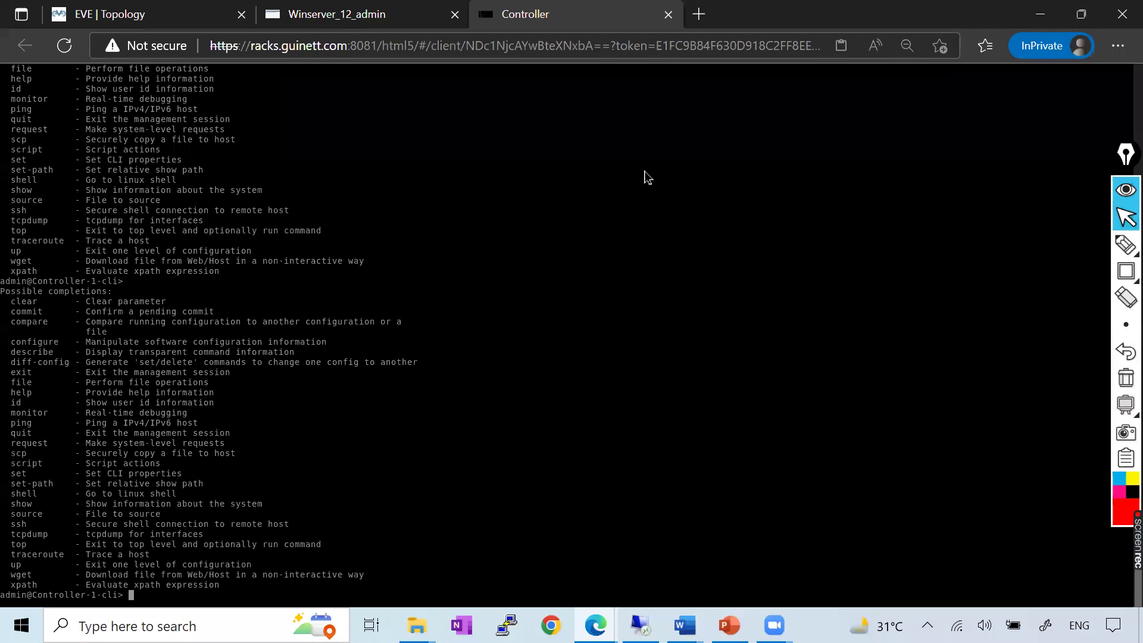
key("ctrl+shift+Tab")
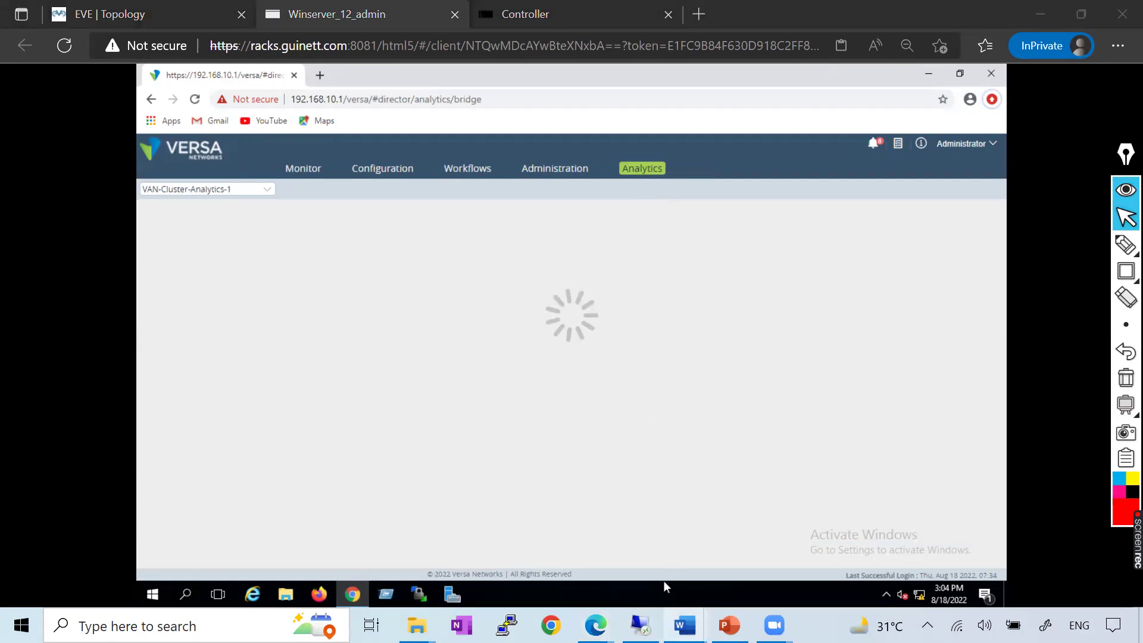
mouse_move(685, 624)
left_click(809, 544)
scroll(616, 277, "down", 10)
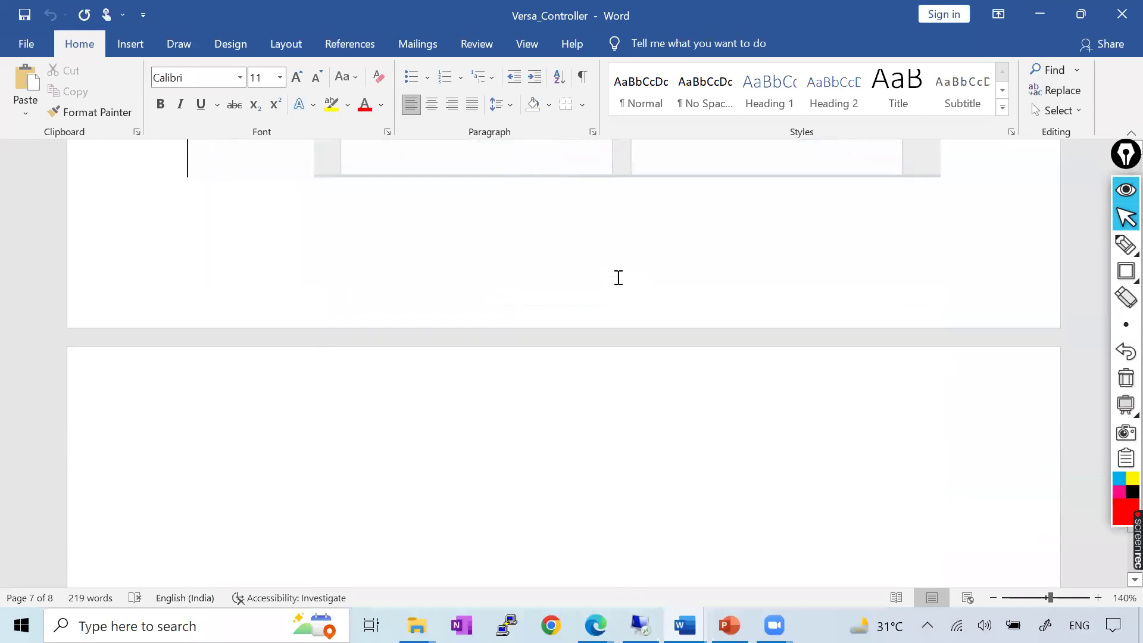
scroll(618, 277, "up", 3)
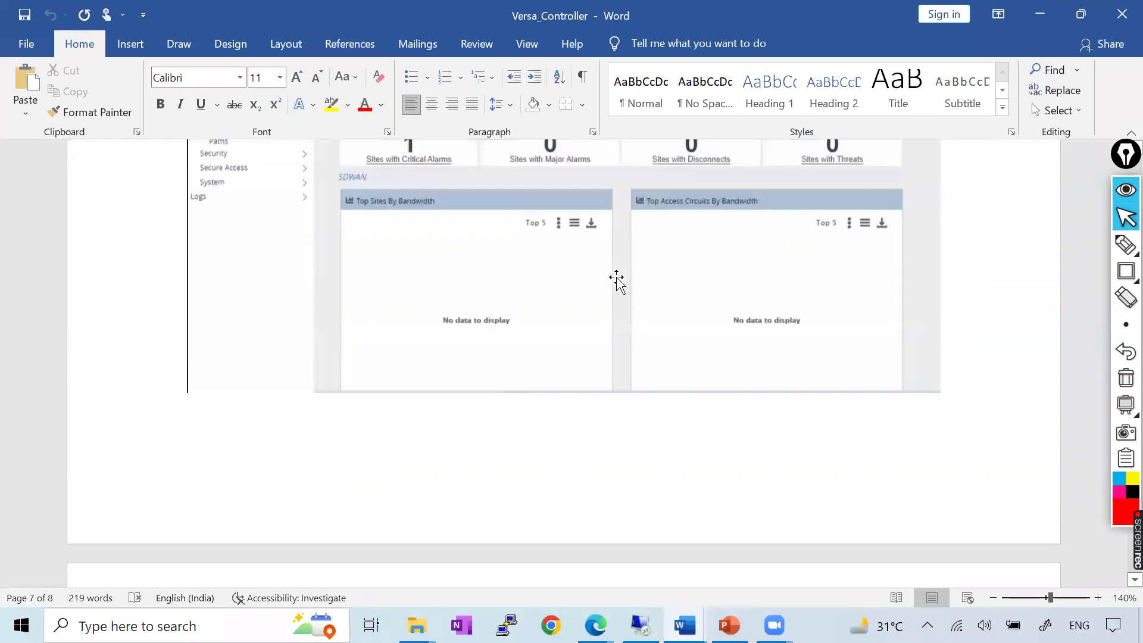
scroll(616, 277, "up", 1)
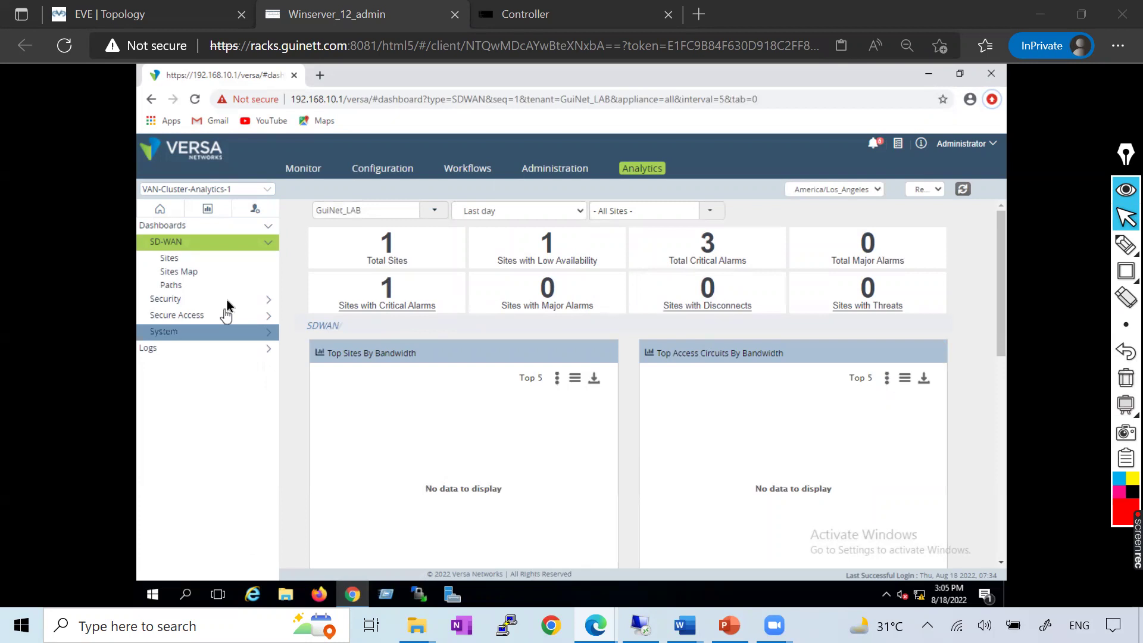
Check which site is listed under Sites with Critical Alarms
left_click(393, 251)
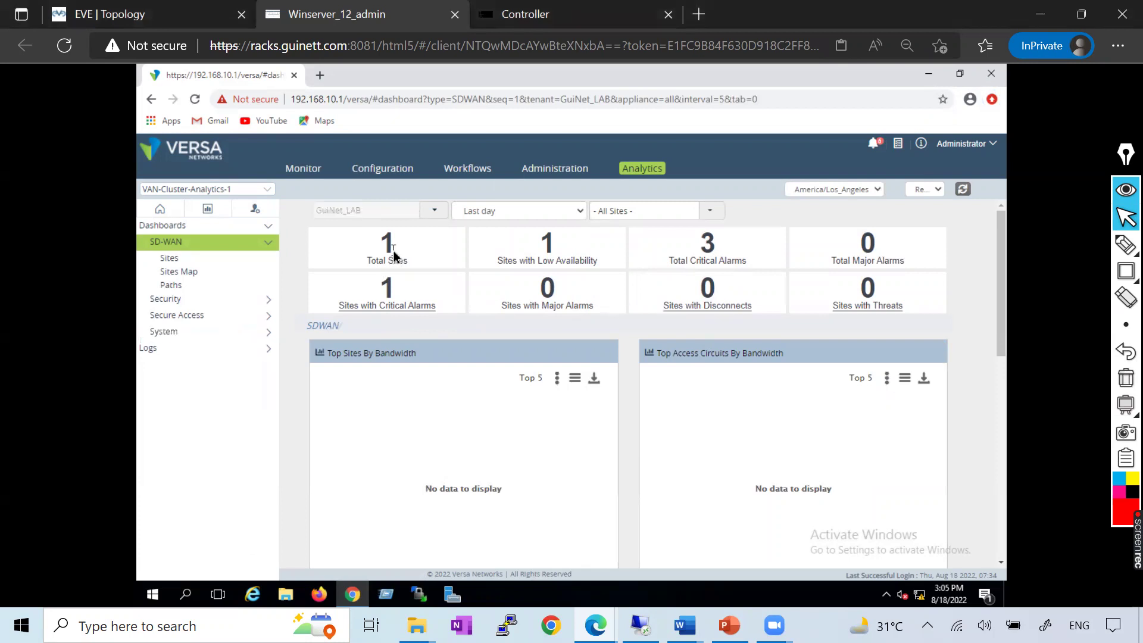
left_click(386, 305)
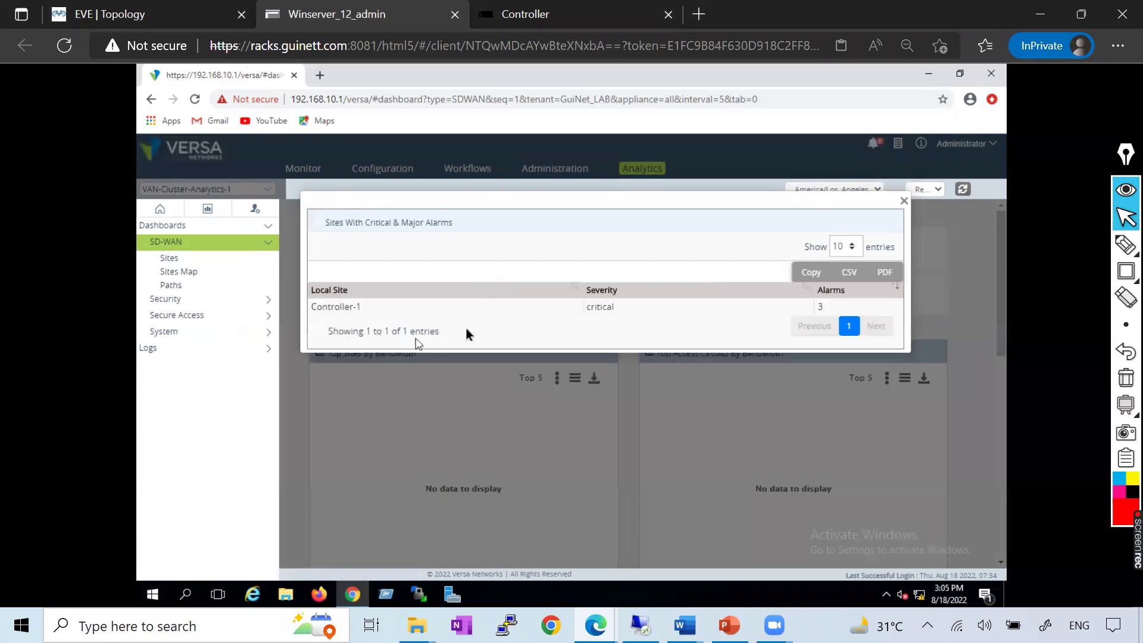
left_click(903, 200)
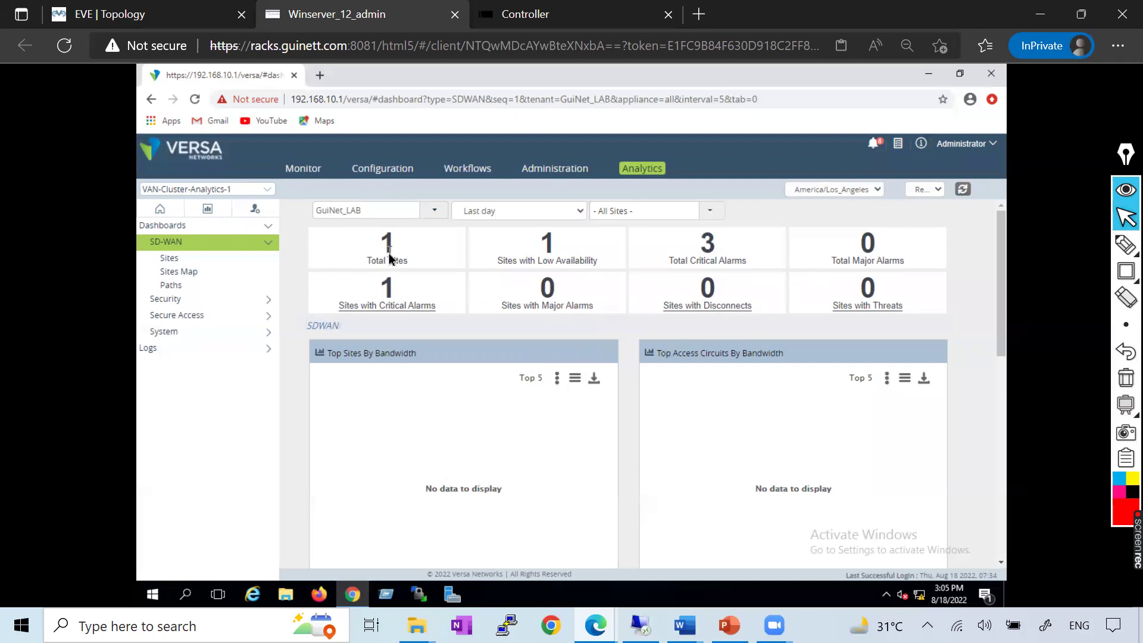
View Controller-1's SD-WAN Sites connections and Paths analytics, which show no path data yet
left_click(165, 260)
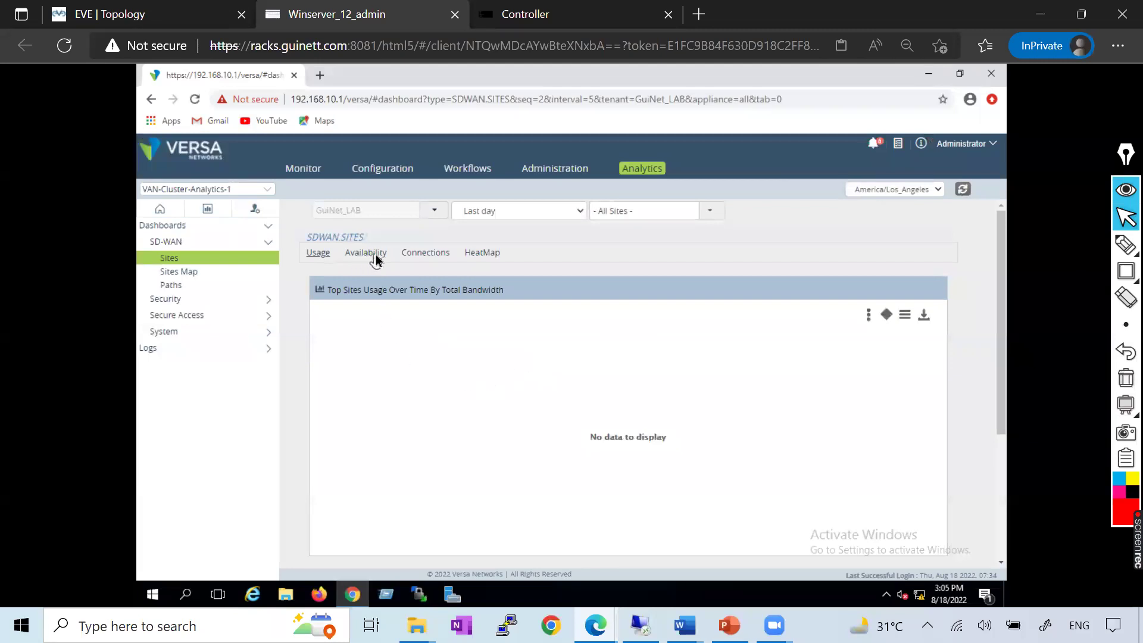
left_click(418, 254)
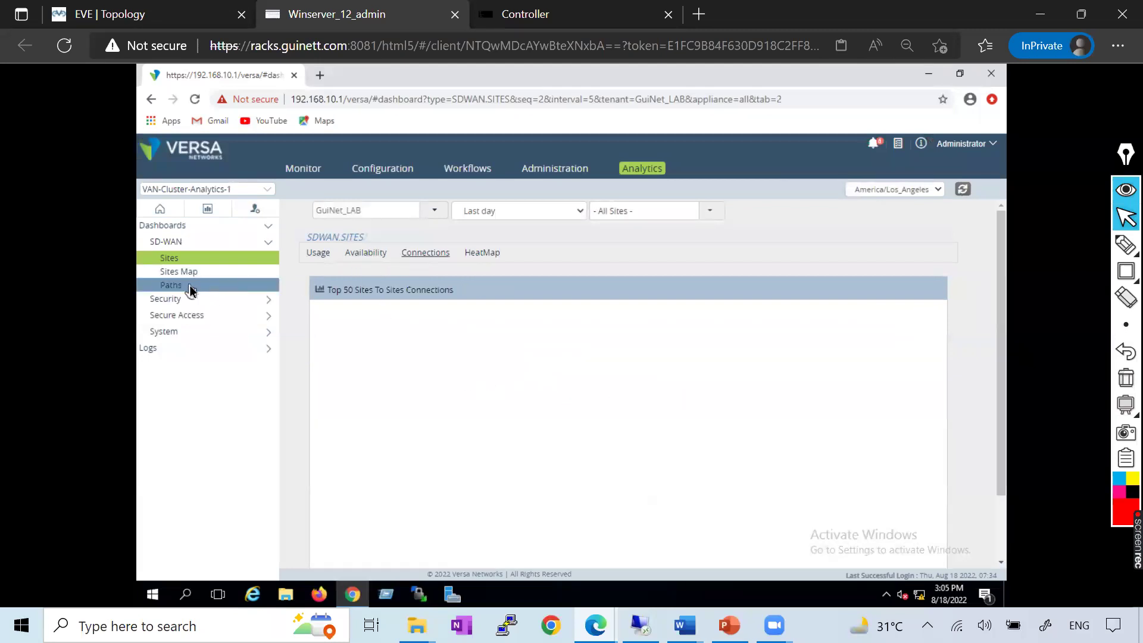
left_click(189, 287)
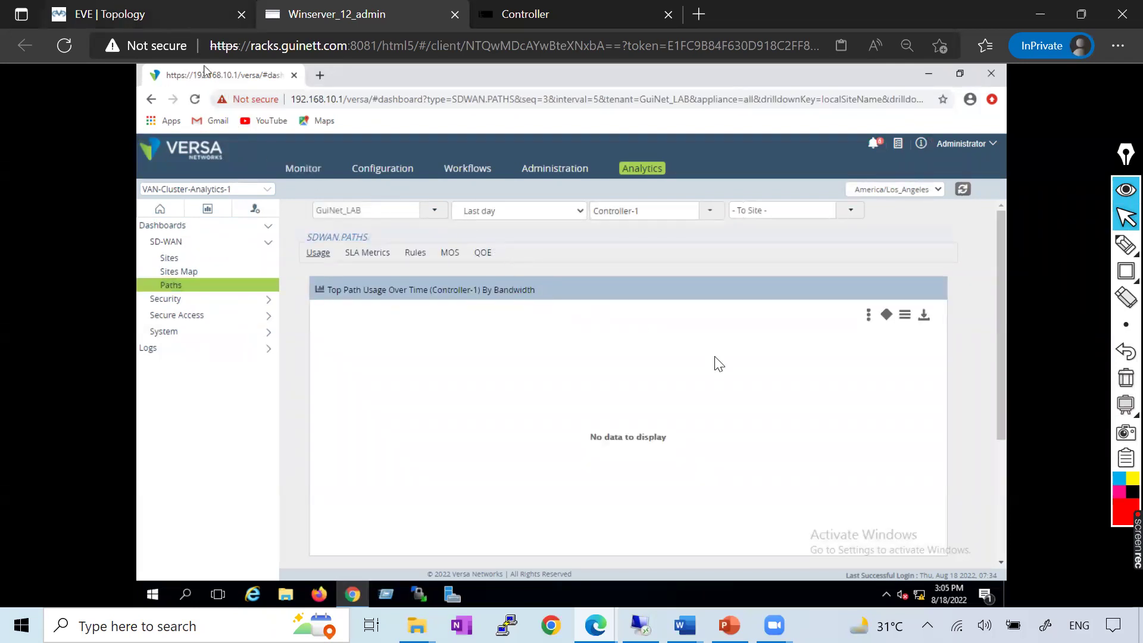
key("ctrl+shift+Tab")
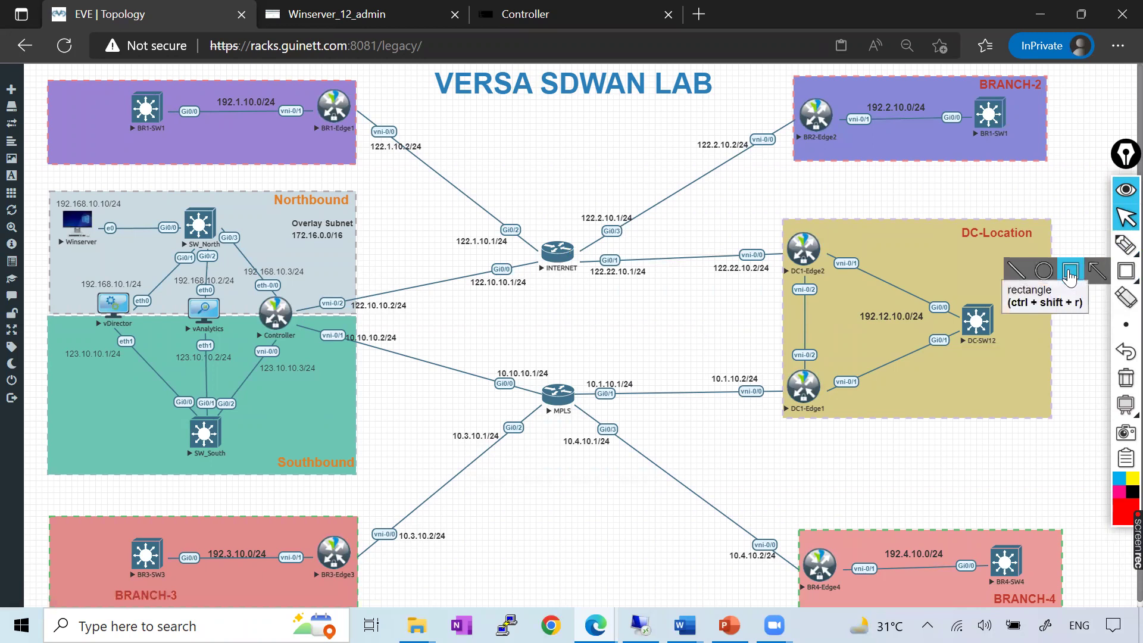
left_click(1125, 271)
left_click_drag(59, 282, 315, 334)
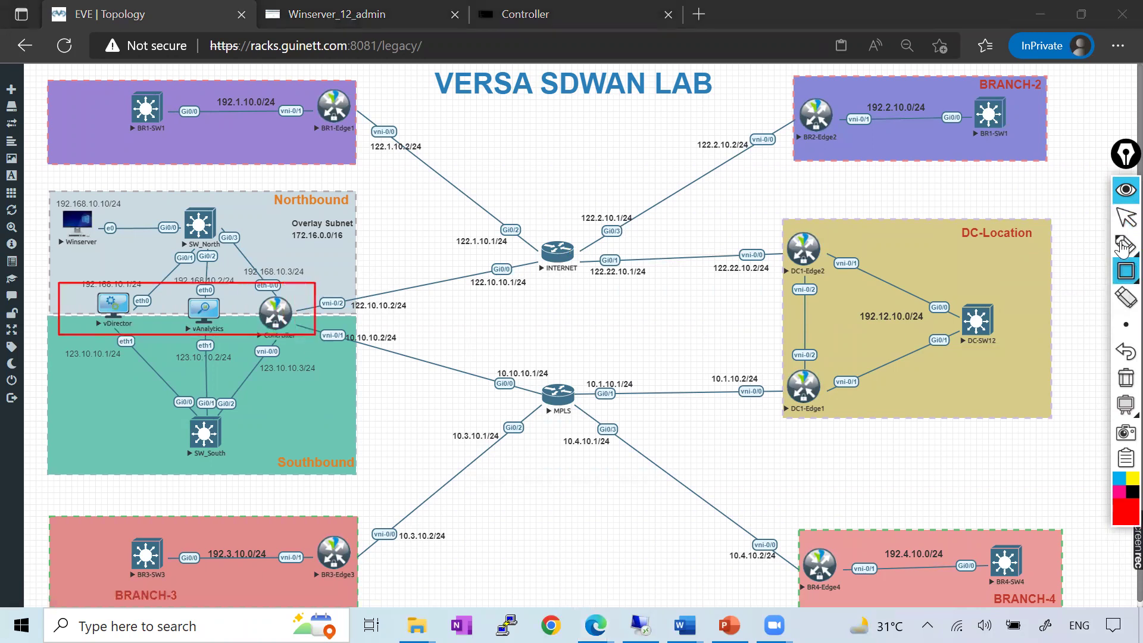
left_click(1124, 379)
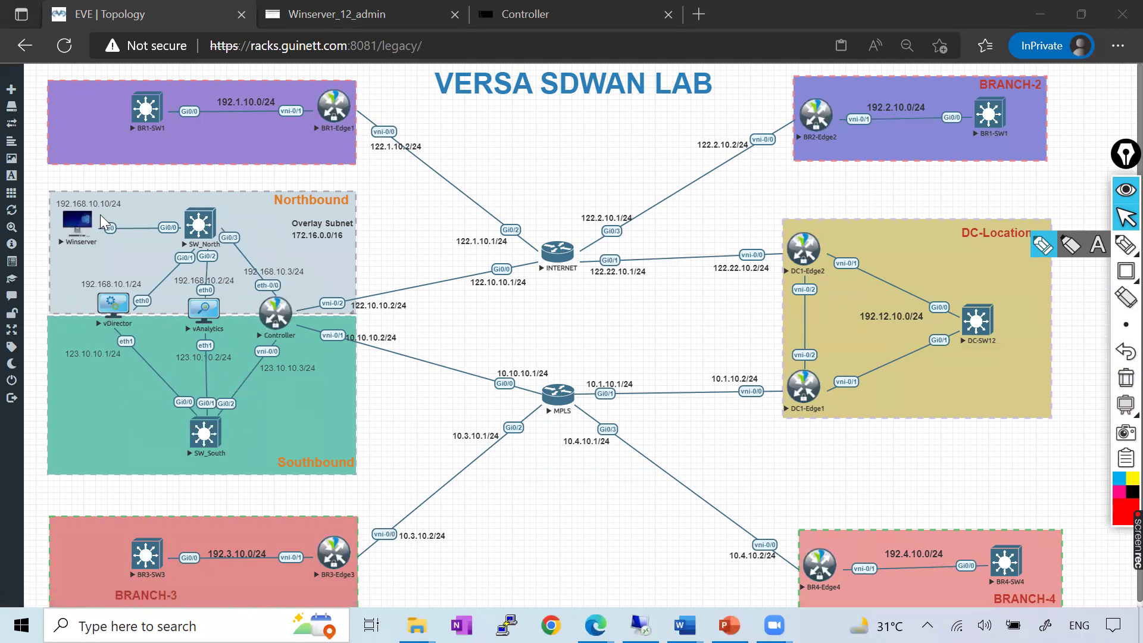
left_click(363, 13)
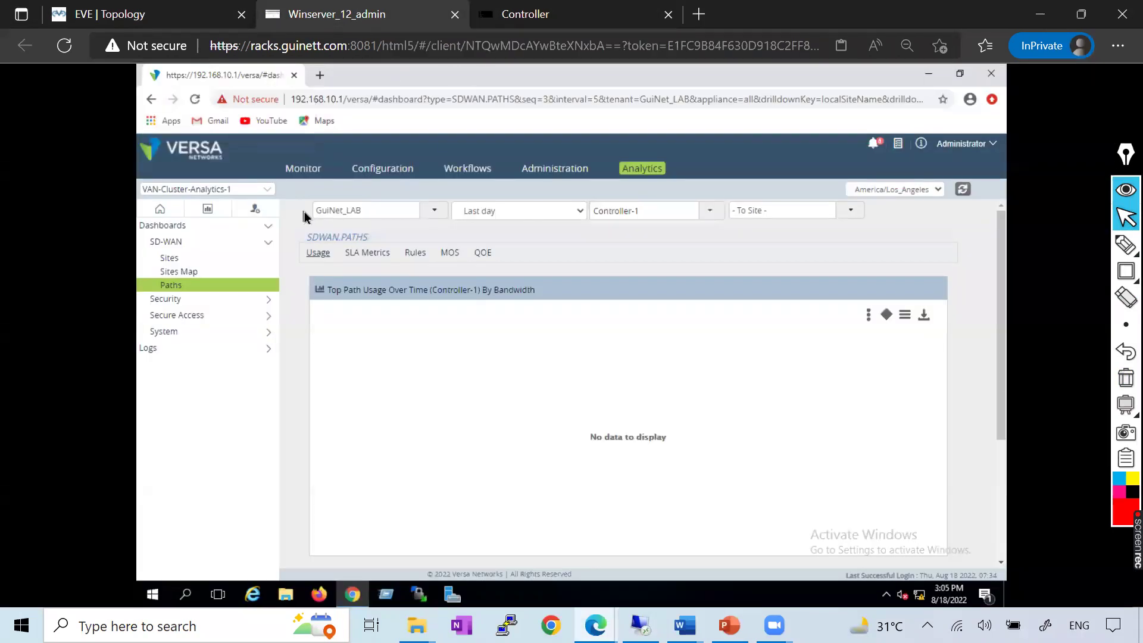
Open Configuration device templates and the managed devices list, highlighting a row on screen
left_click(393, 174)
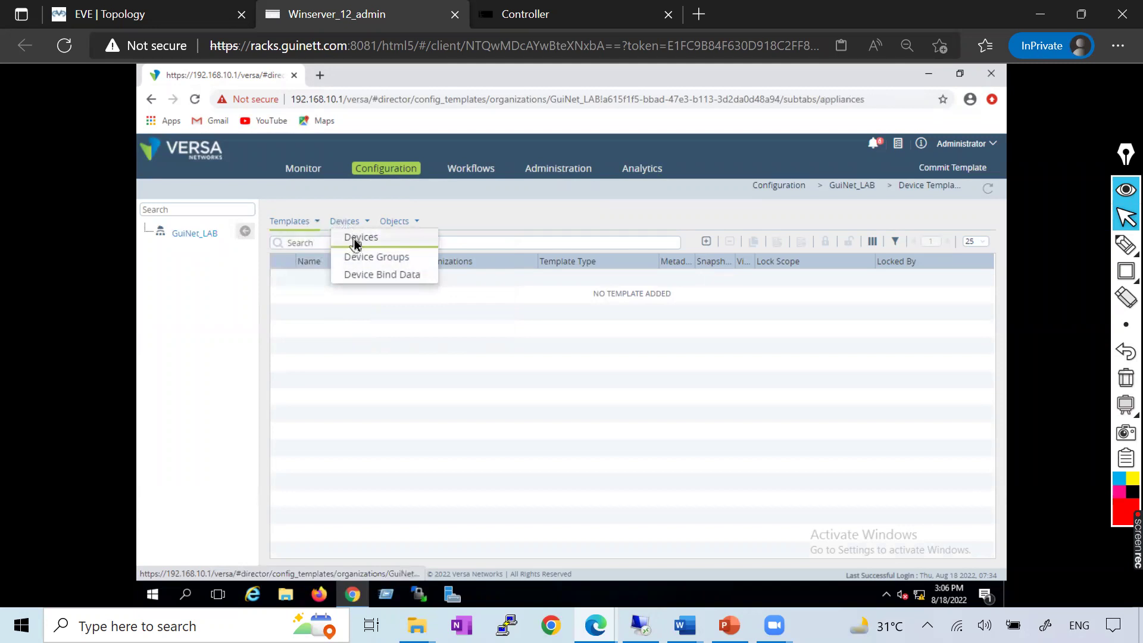
left_click(355, 237)
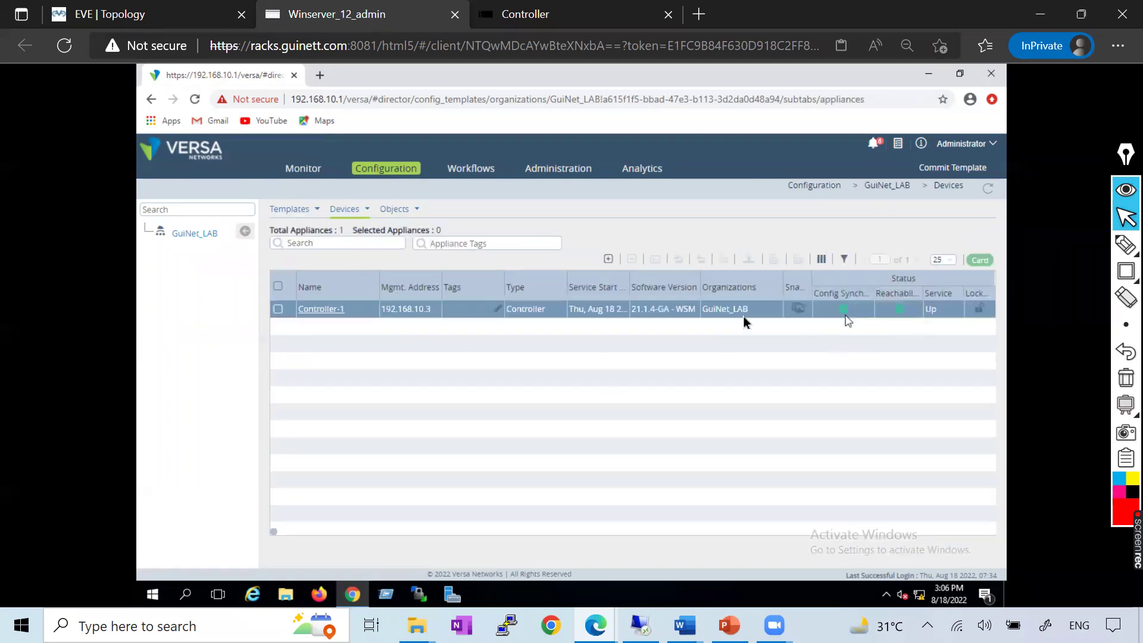
left_click(1125, 244)
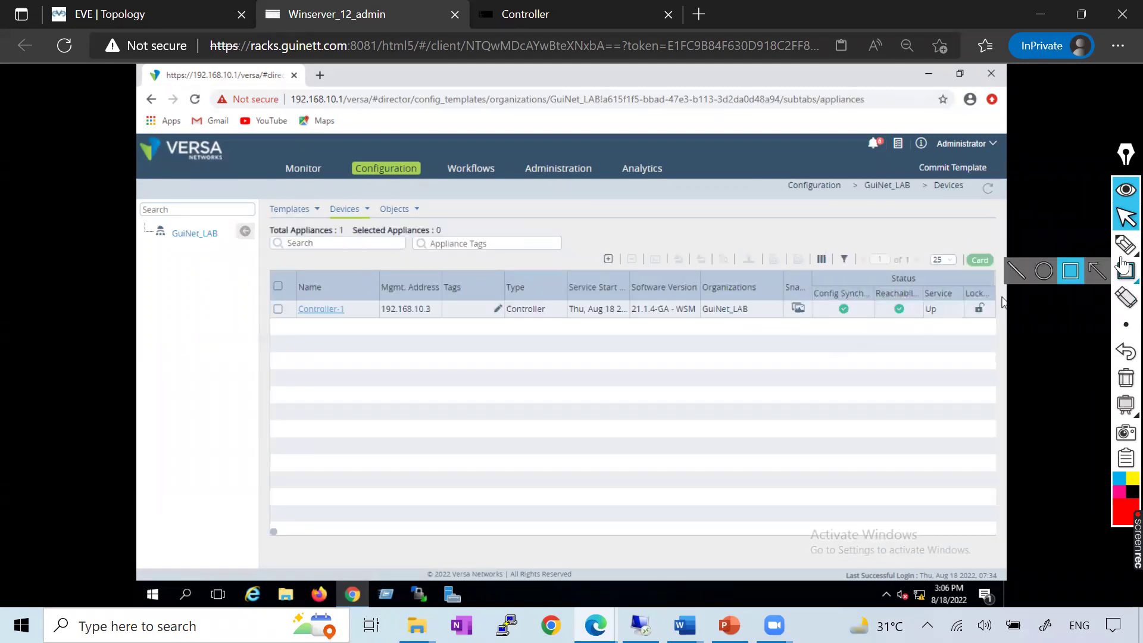
mouse_move(814, 306)
left_mouse_down()
mouse_move(828, 324)
mouse_move(857, 303)
mouse_move(896, 331)
mouse_move(917, 305)
left_mouse_up()
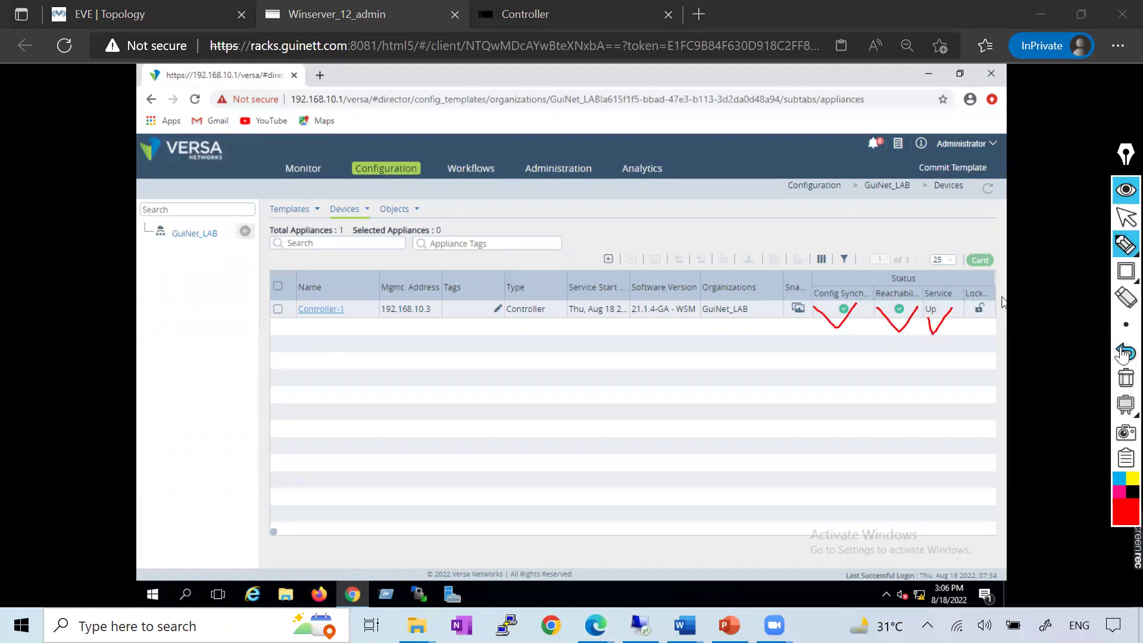
left_click(1125, 378)
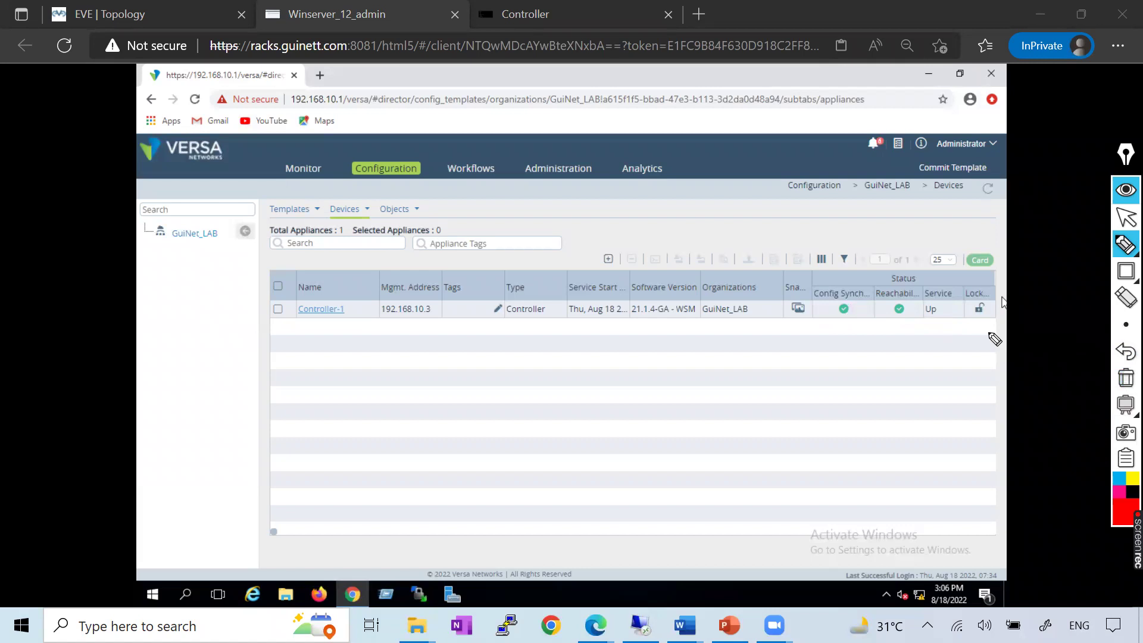
left_click(1126, 217)
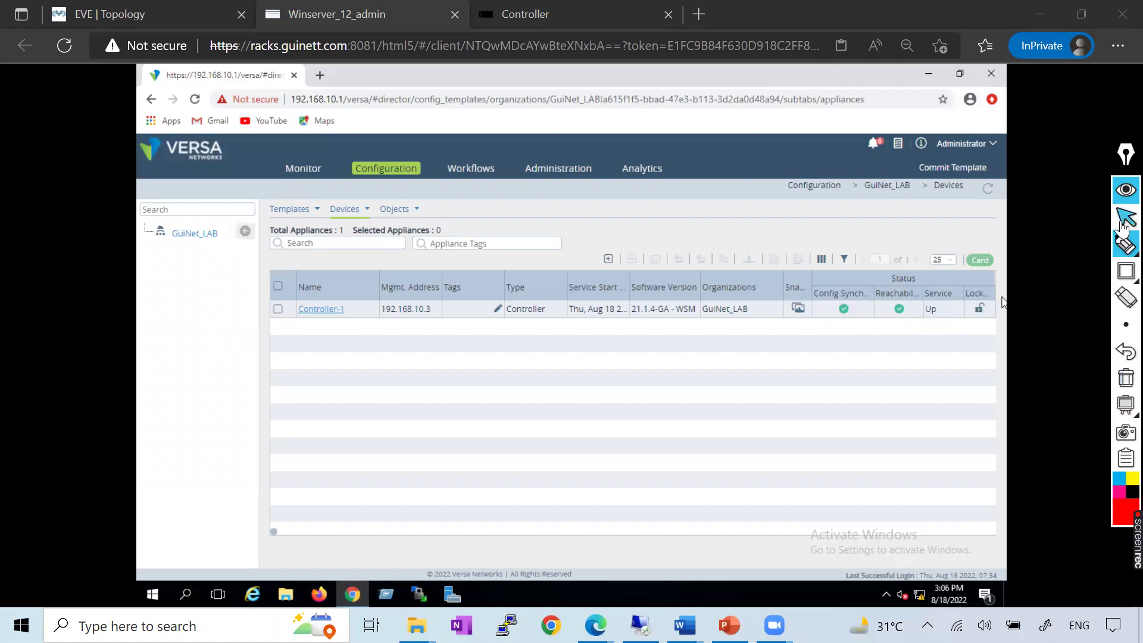
Browse the empty device groups and device templates, then view the Workflows Controllers list
left_click(400, 212)
left_click(351, 210)
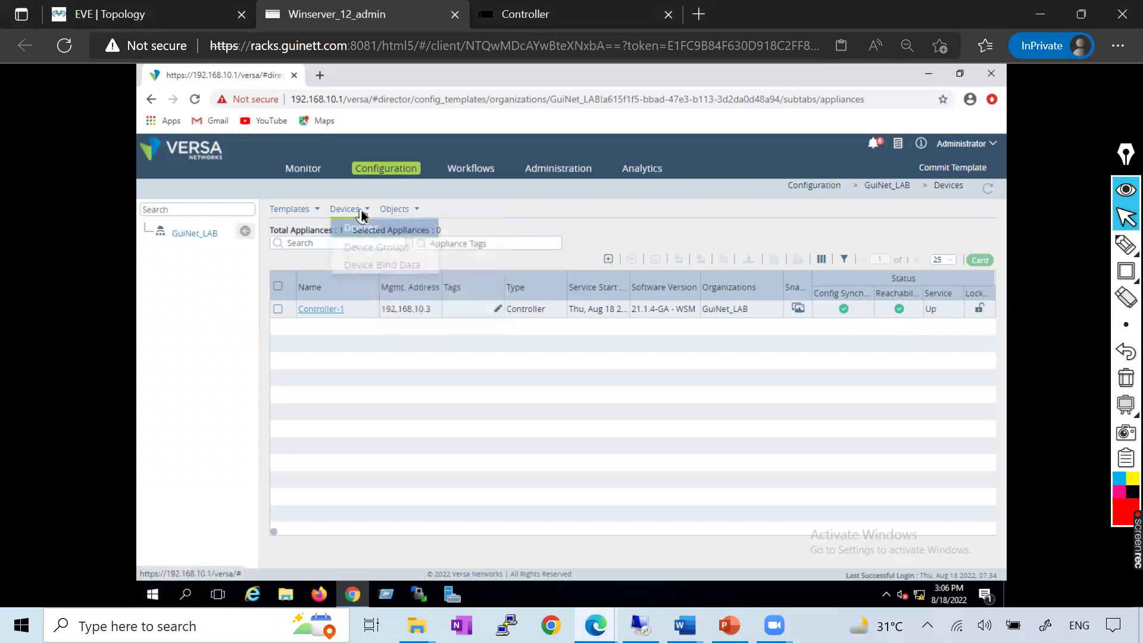
left_click(364, 250)
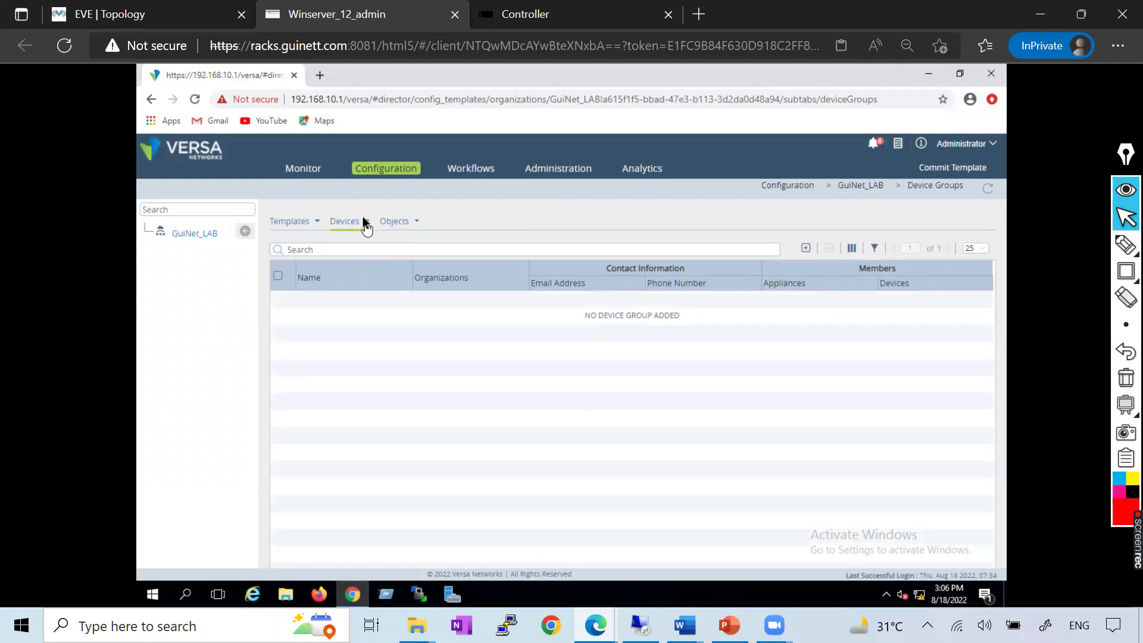
left_click(365, 223)
left_click(306, 223)
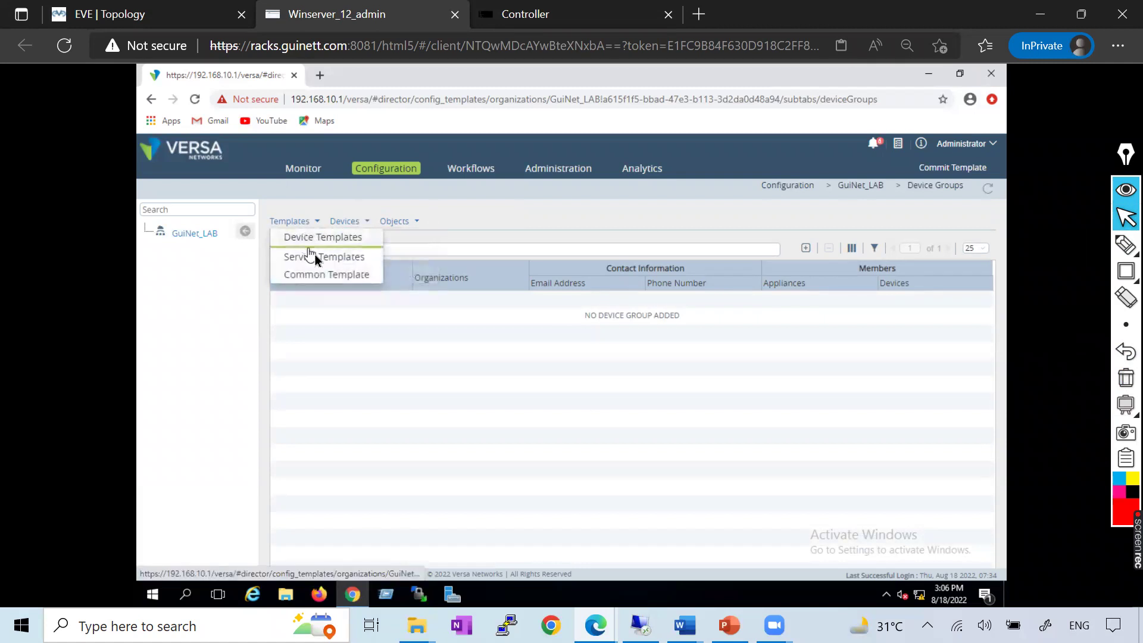
left_click(318, 238)
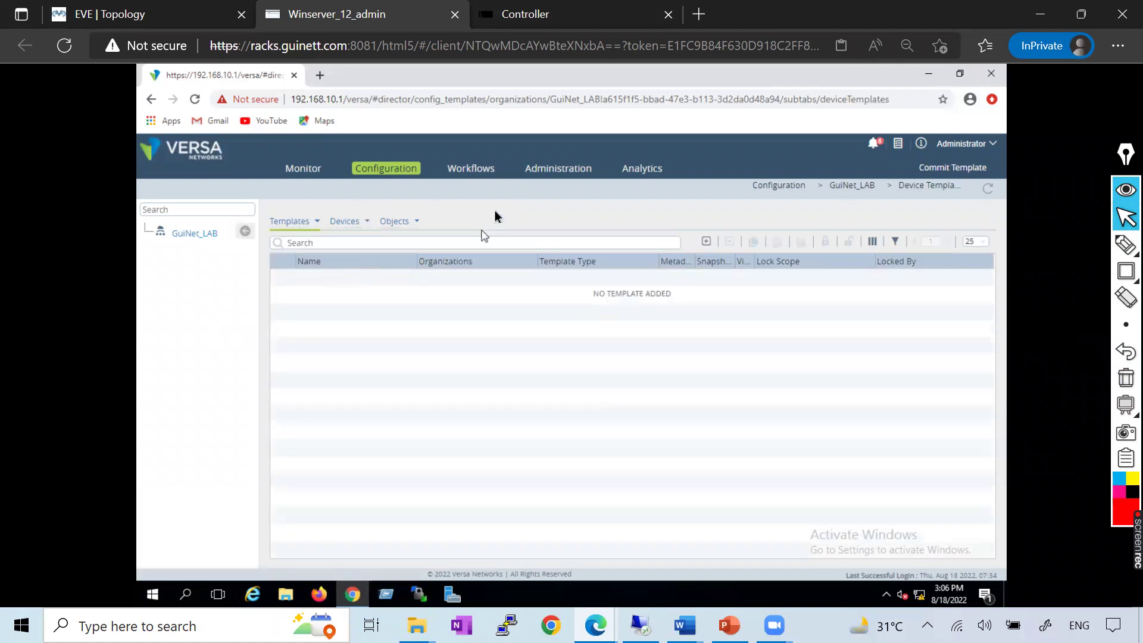
left_click(481, 169)
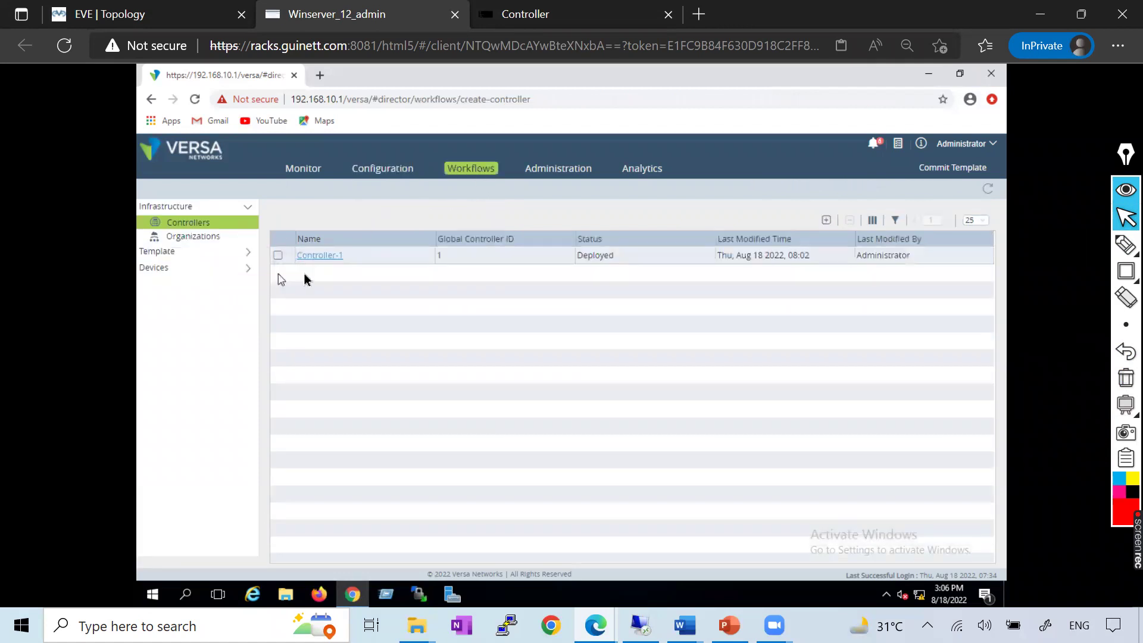
Browse the Devices, Templates and Organizations workflows, then list Administration Organizations showing GuiNet_LAB (ID 4)
left_click(217, 269)
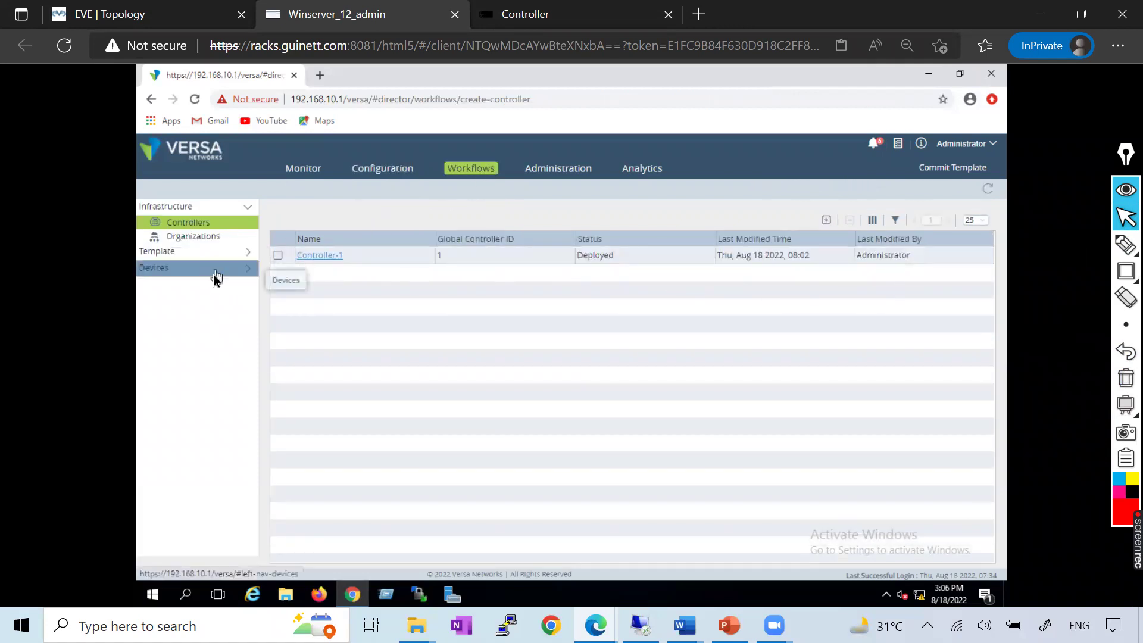
left_click(181, 283)
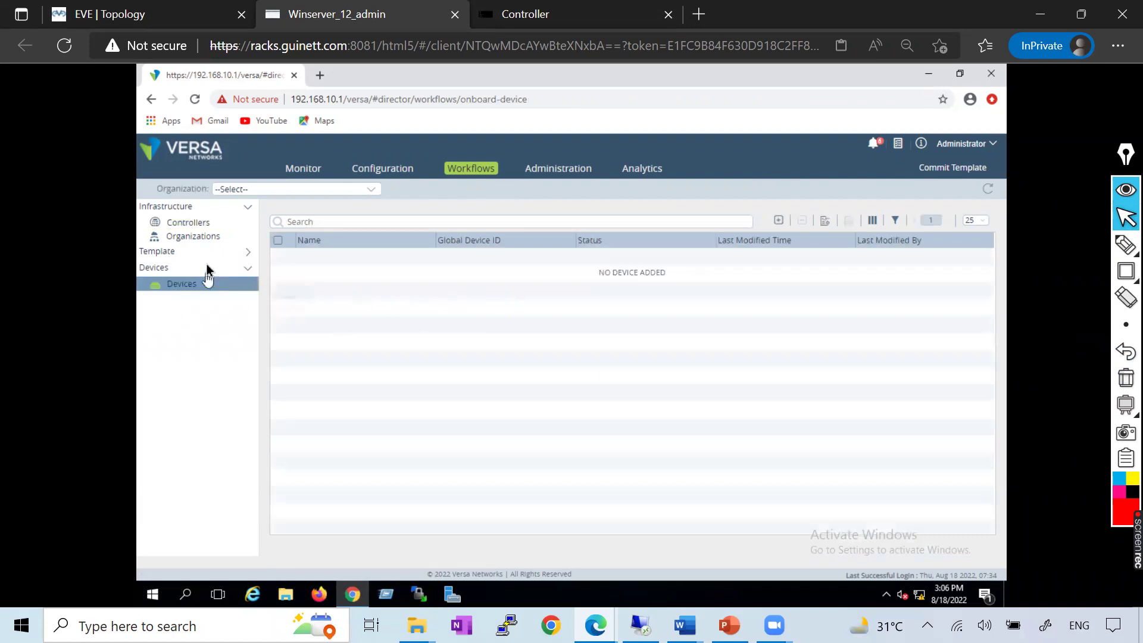
left_click(208, 256)
left_click(197, 267)
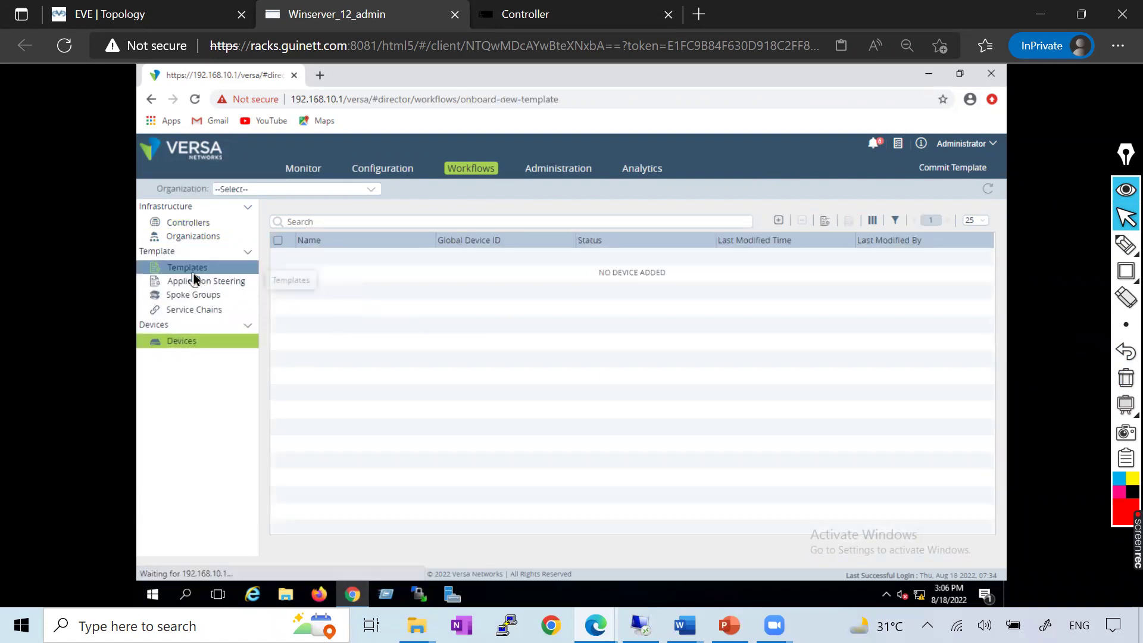
left_click(200, 236)
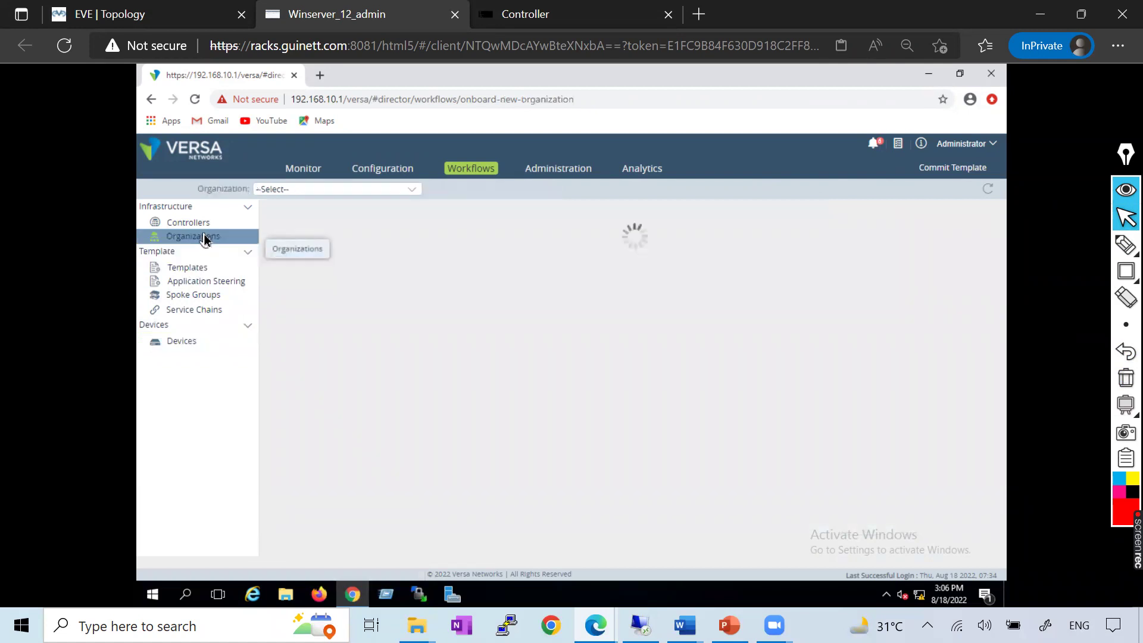
left_click(540, 172)
left_click(192, 207)
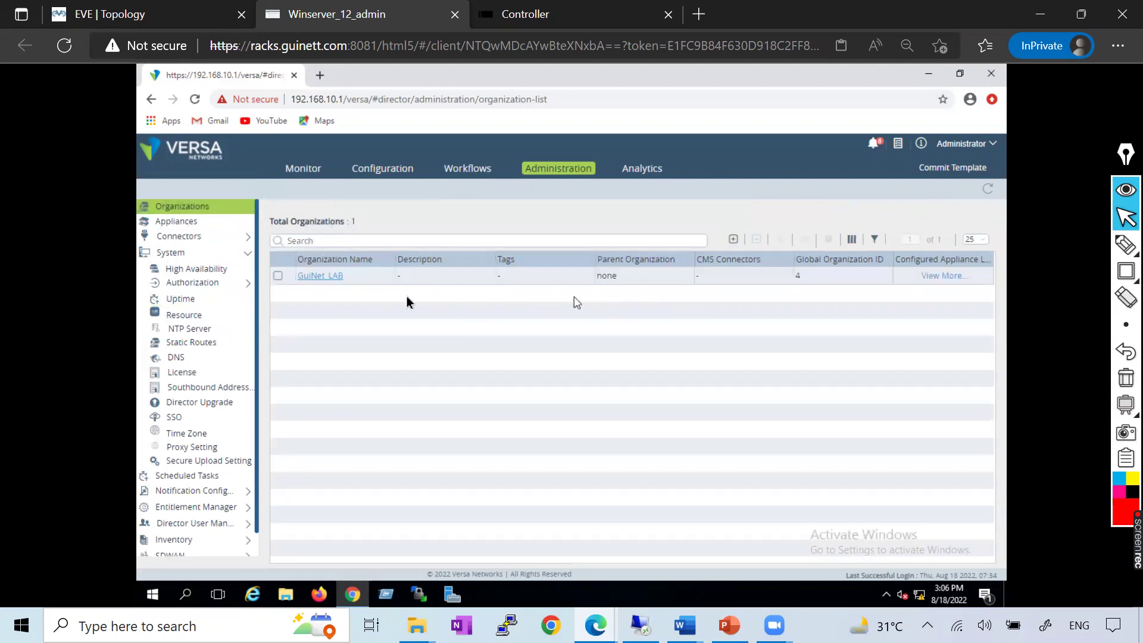
Expand Administration Inventory and review the empty Hardware and Image pages
scroll(227, 459, "down", 1)
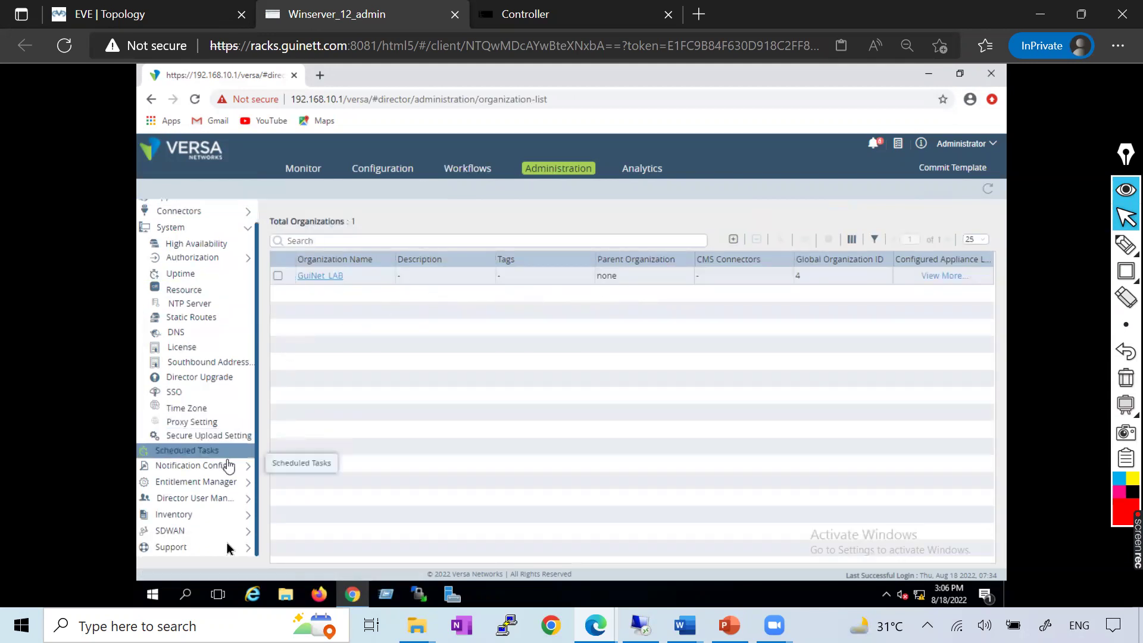
left_click(213, 515)
scroll(205, 512, "down", 4)
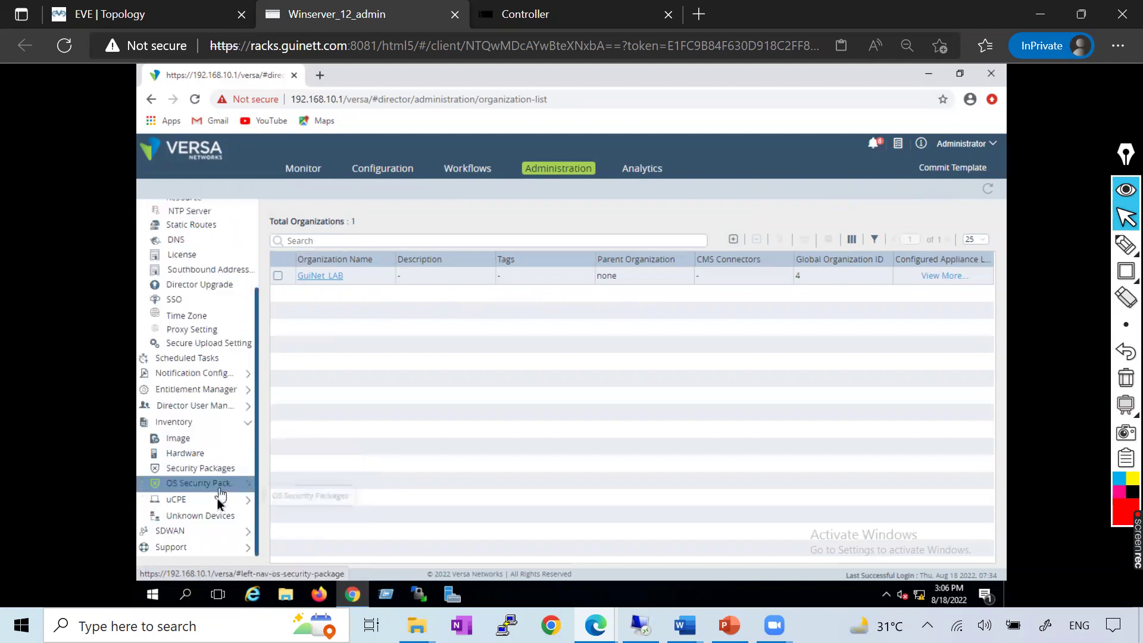
left_click(195, 459)
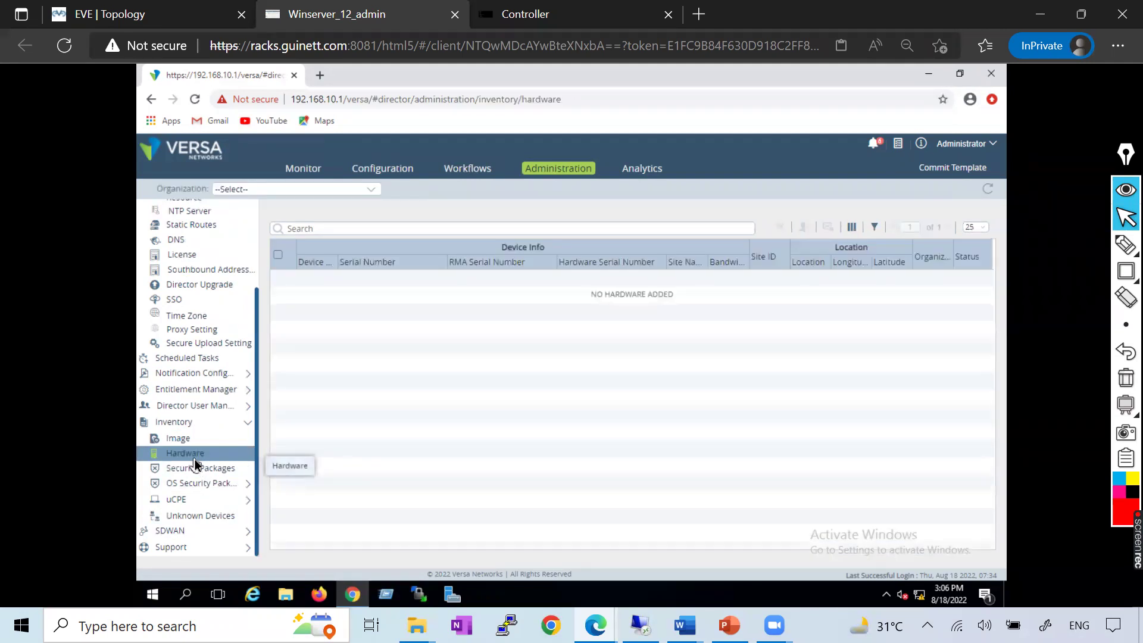
left_click(187, 444)
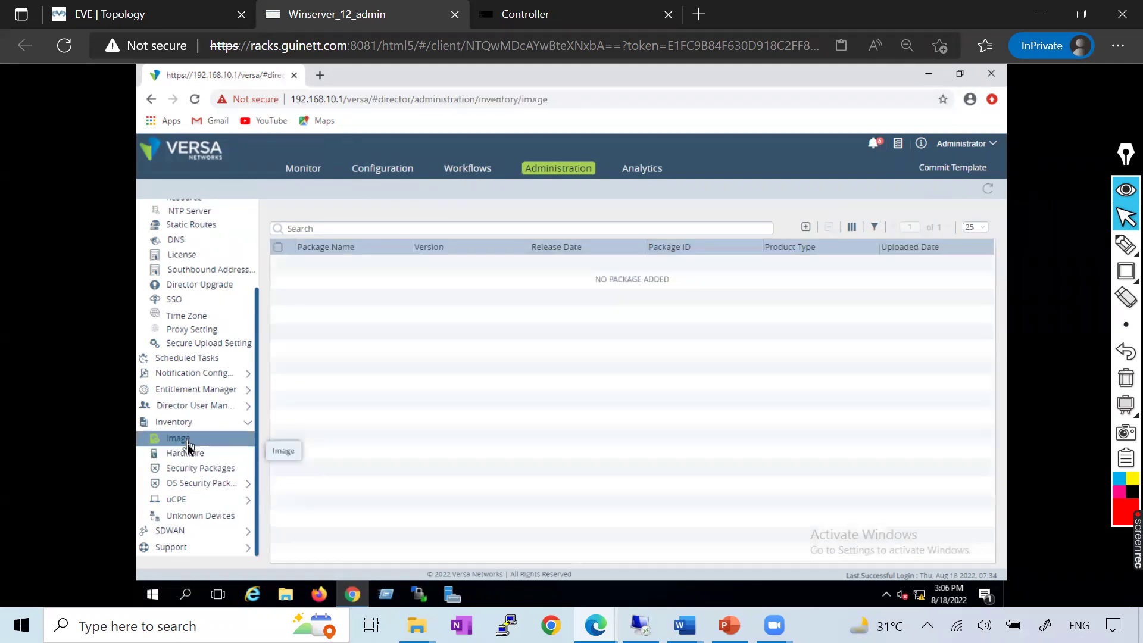
left_click(192, 457)
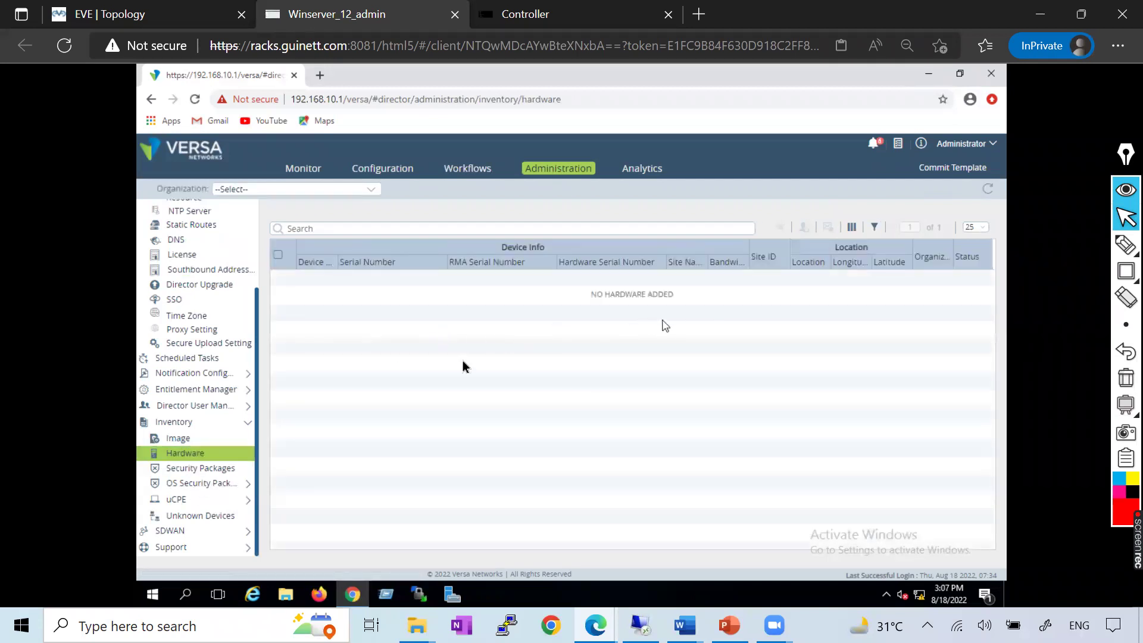
Check the uCPE Vendor Catalog and the empty Security Packages page, then return to the EVE topology
left_click(191, 503)
left_click(193, 514)
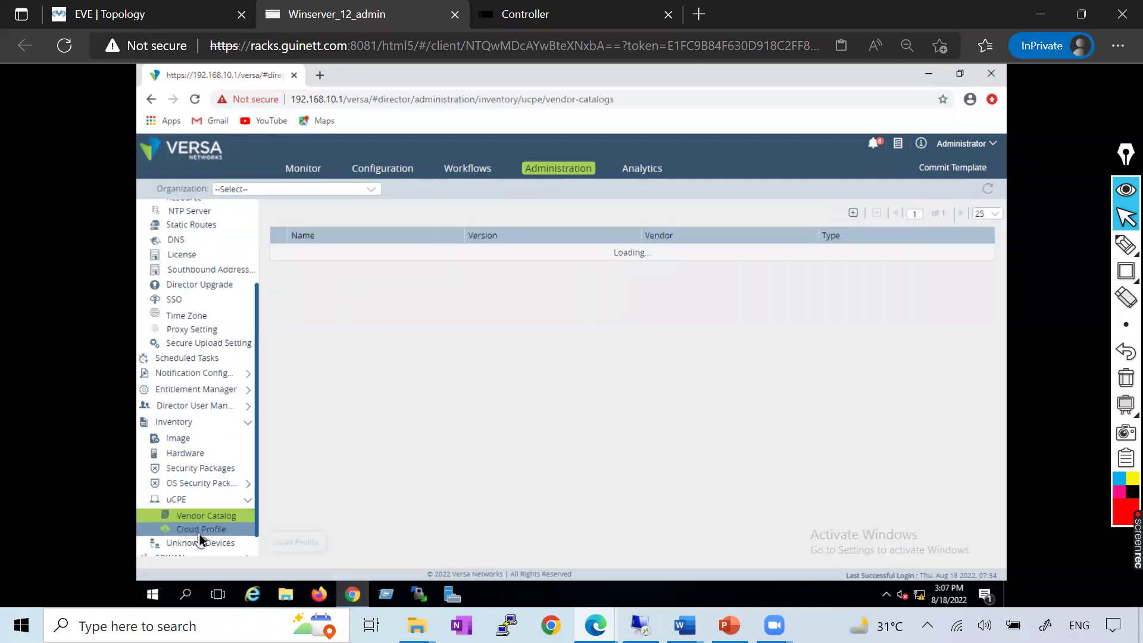
left_click(193, 473)
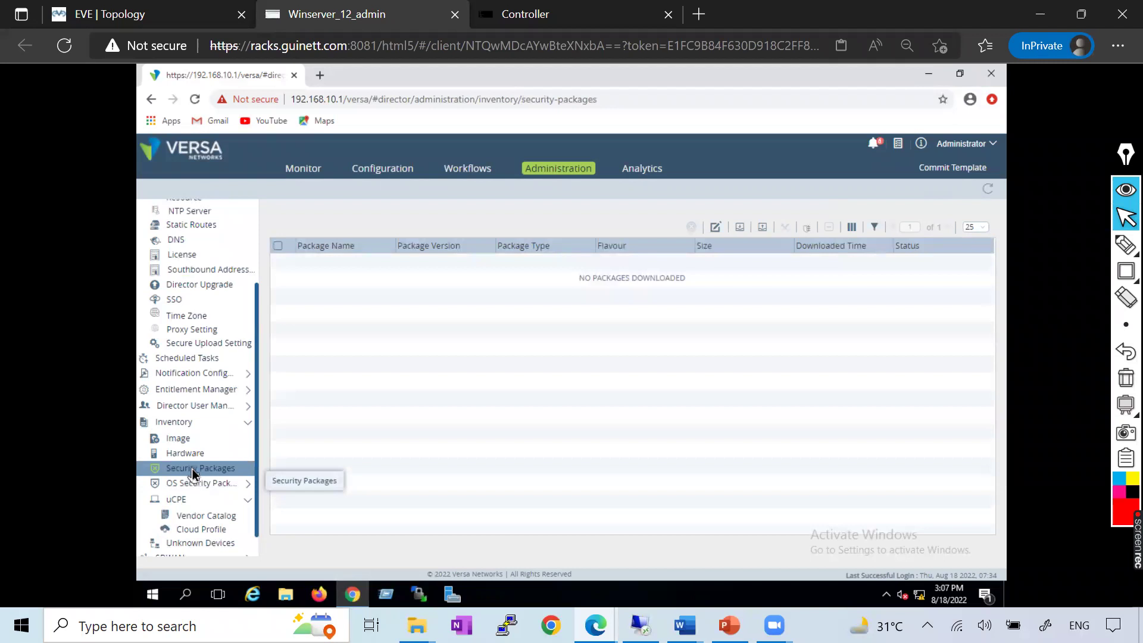
left_click(175, 423)
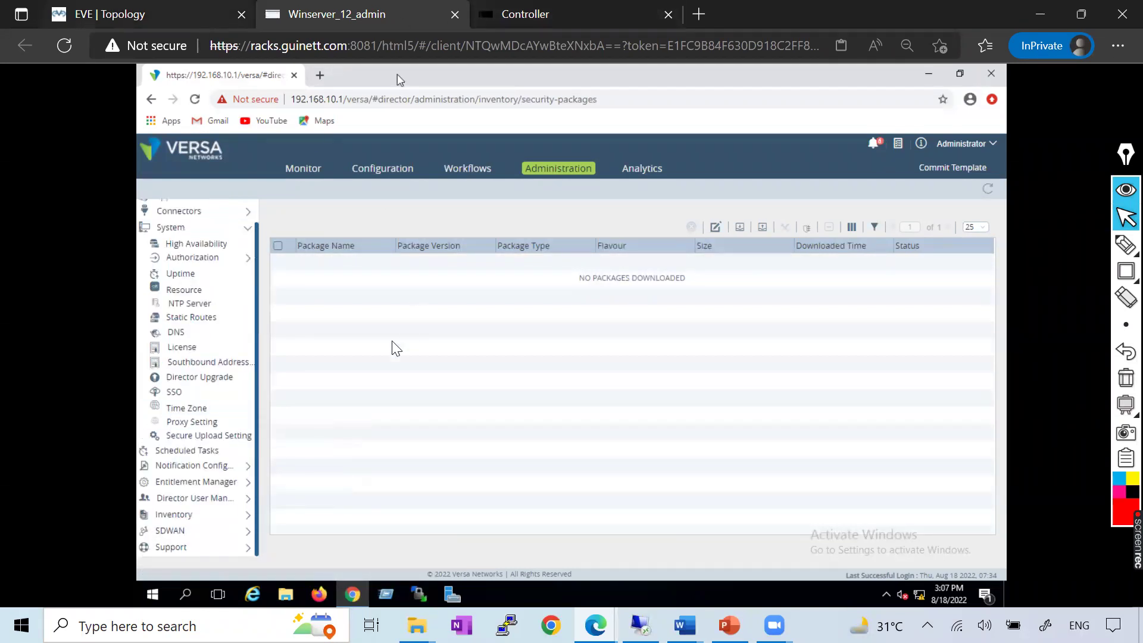
key("ctrl+1")
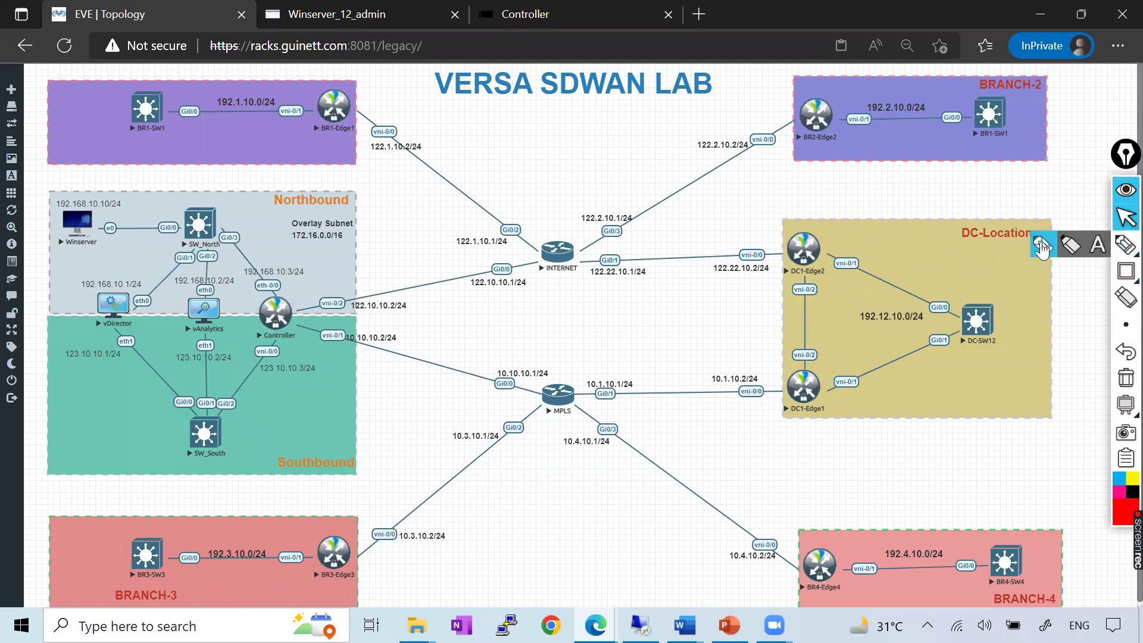
Trace in red the Controller's links to INTERNET and MPLS and on to BR4-Edge4, BR1-Edge1, DC1-Edge1
left_click(1125, 244)
mouse_move(255, 314)
left_mouse_down()
mouse_move(372, 318)
mouse_move(550, 276)
mouse_move(481, 292)
left_mouse_up()
mouse_move(301, 325)
left_mouse_down()
mouse_move(545, 390)
mouse_move(566, 402)
mouse_move(536, 393)
mouse_move(583, 412)
mouse_move(543, 409)
mouse_move(348, 547)
left_mouse_up()
left_click_drag(597, 428, 794, 563)
mouse_move(550, 255)
left_mouse_down()
mouse_move(338, 107)
mouse_move(694, 198)
mouse_move(801, 122)
mouse_move(581, 271)
mouse_move(797, 262)
left_mouse_up()
mouse_move(556, 394)
left_mouse_down()
mouse_move(789, 398)
mouse_move(782, 380)
mouse_move(797, 389)
left_mouse_up()
Circle the interfaces beside DC1-Edge2, BR4-Edge4 and BR3-Edge3, and trace the BR1-SW1 to BR1-Edge1 link
mouse_move(785, 244)
left_mouse_down()
mouse_move(794, 275)
mouse_move(769, 238)
left_mouse_up()
mouse_move(788, 551)
left_mouse_down()
mouse_move(786, 572)
mouse_move(808, 562)
mouse_move(774, 545)
left_mouse_up()
left_click_drag(347, 547, 351, 550)
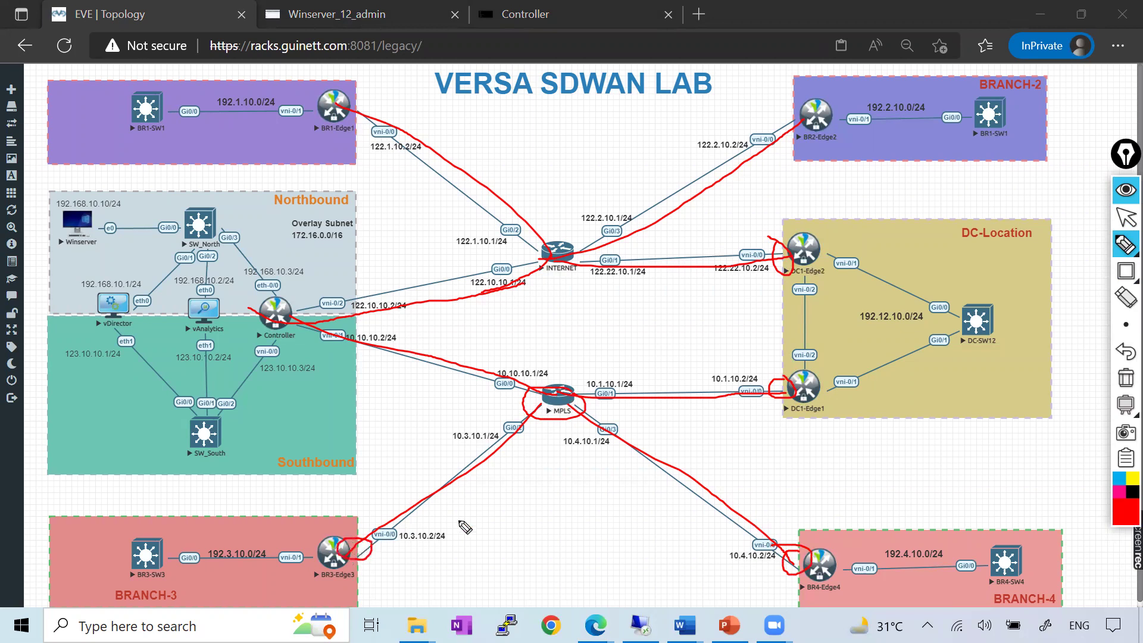
mouse_move(147, 110)
left_mouse_down()
mouse_move(331, 108)
mouse_move(355, 140)
left_mouse_up()
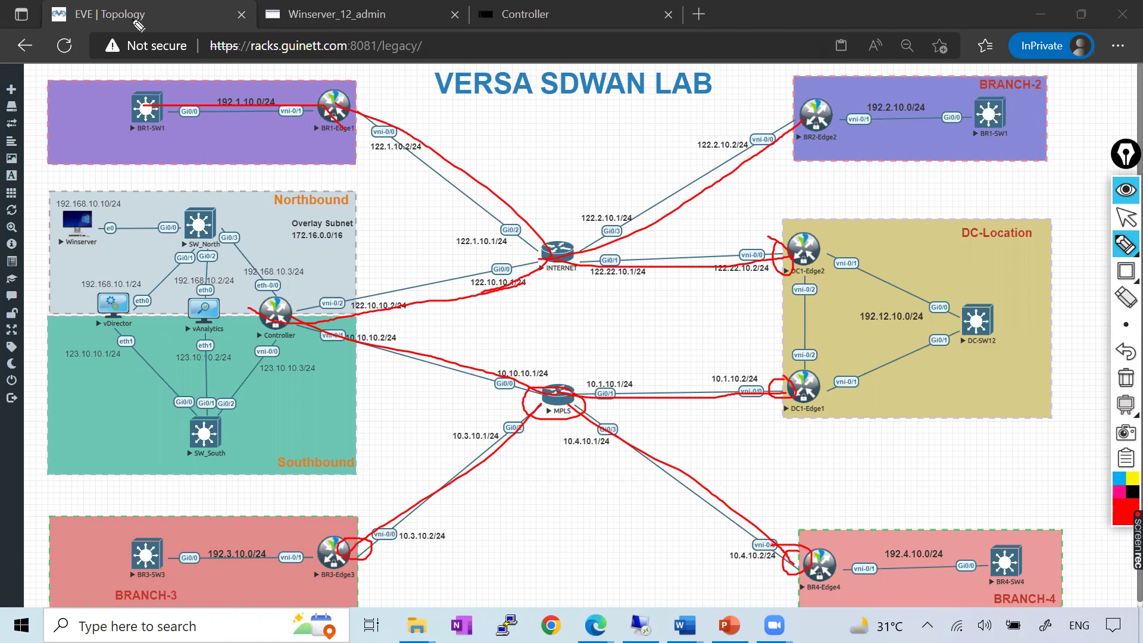
left_click(1125, 218)
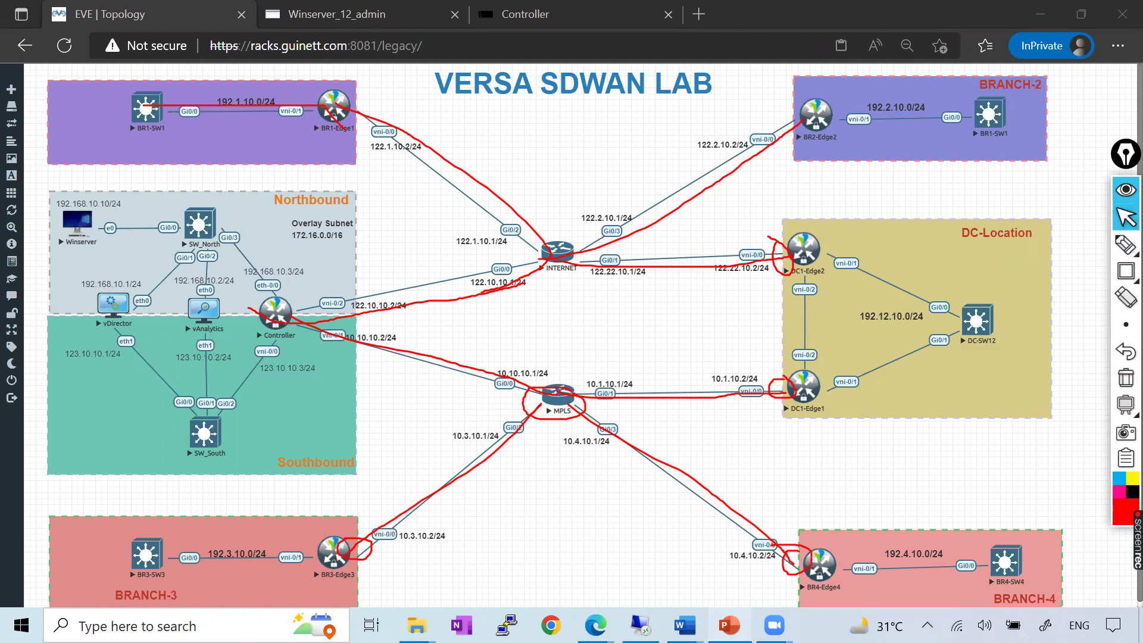
key("alt+Tab")
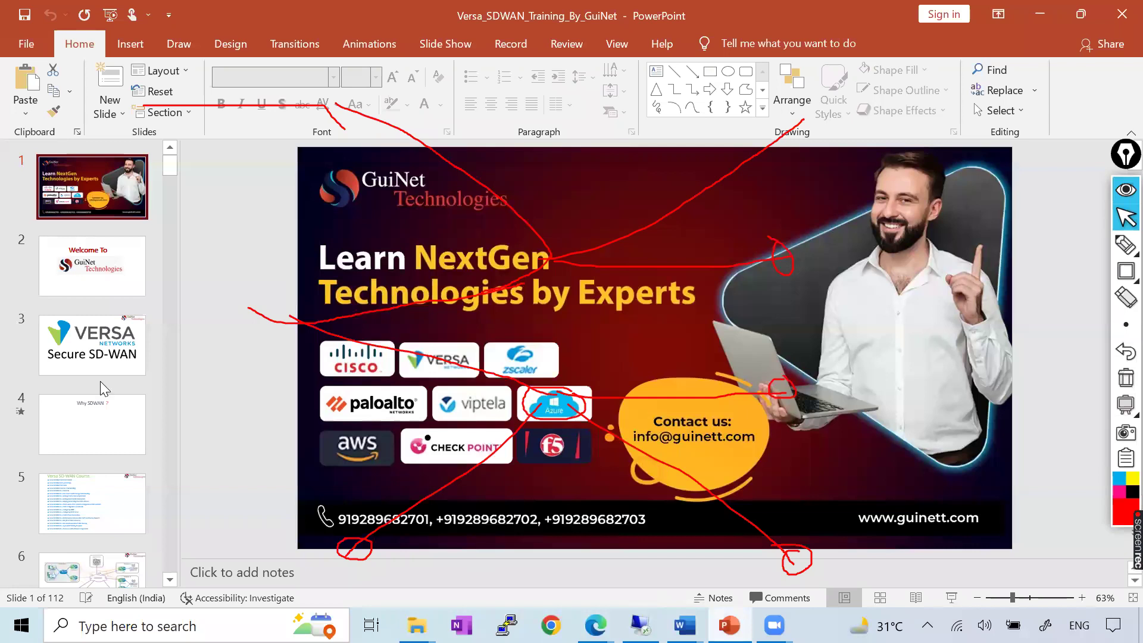
Go to slide 5 and pen-tick Course Introduction, Theory and Design, and Course Labs
scroll(100, 380, "down", 3)
left_click(83, 379)
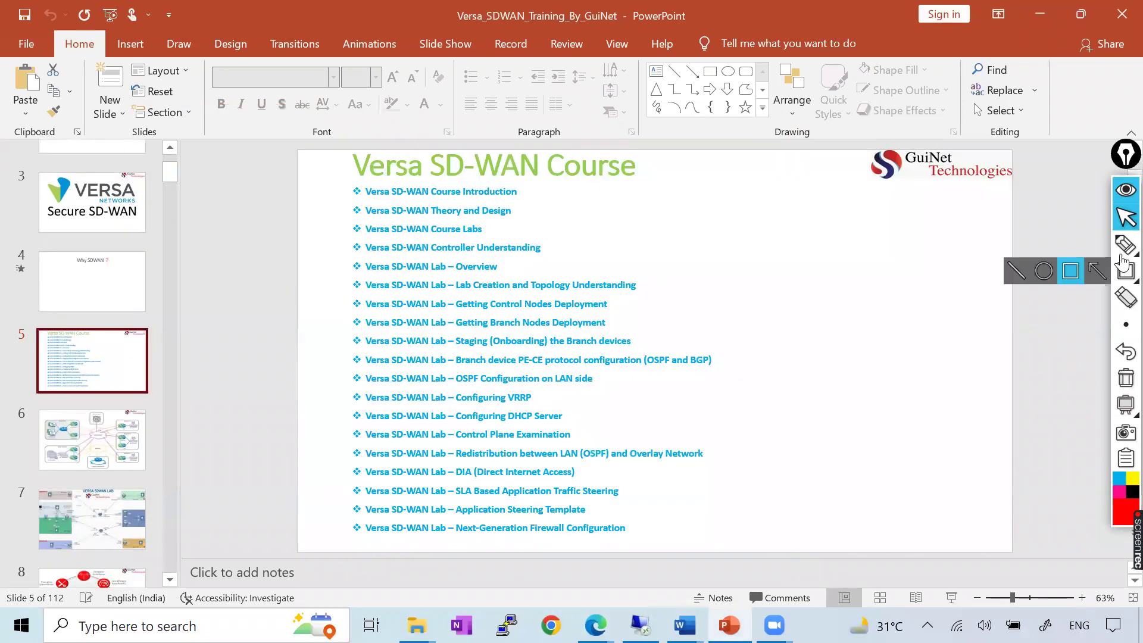
left_click(1125, 244)
left_click_drag(513, 192, 565, 158)
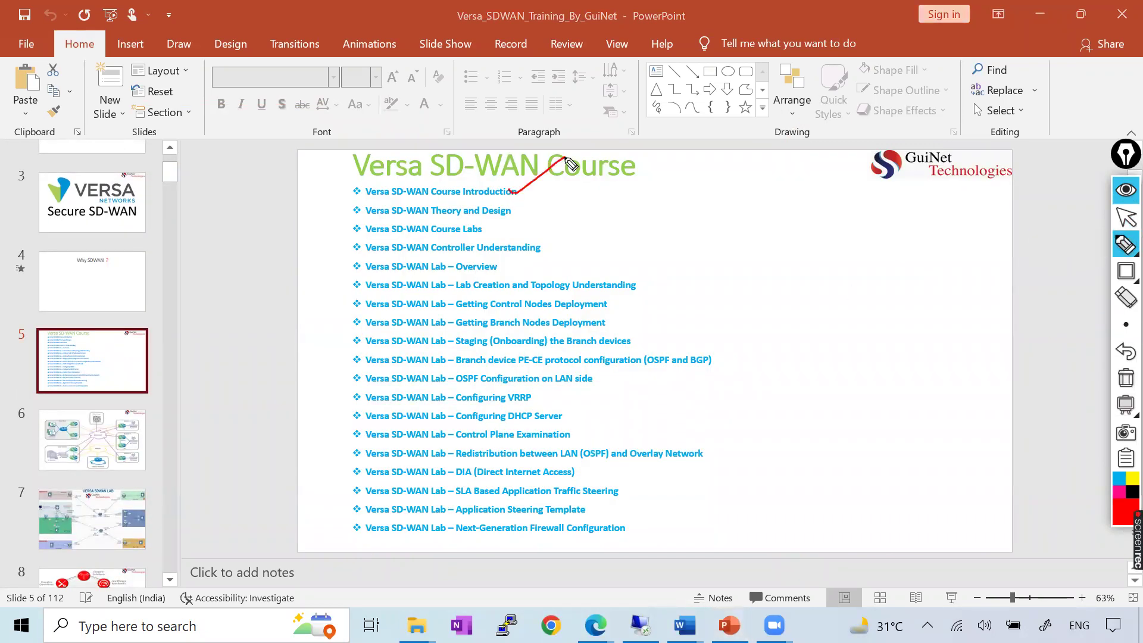
mouse_move(481, 230)
left_mouse_down()
mouse_move(554, 191)
mouse_move(524, 213)
left_mouse_up()
Tick Controller Understanding, Lab – Overview, Lab Creation and Getting Control Nodes with the pen
left_click(1126, 218)
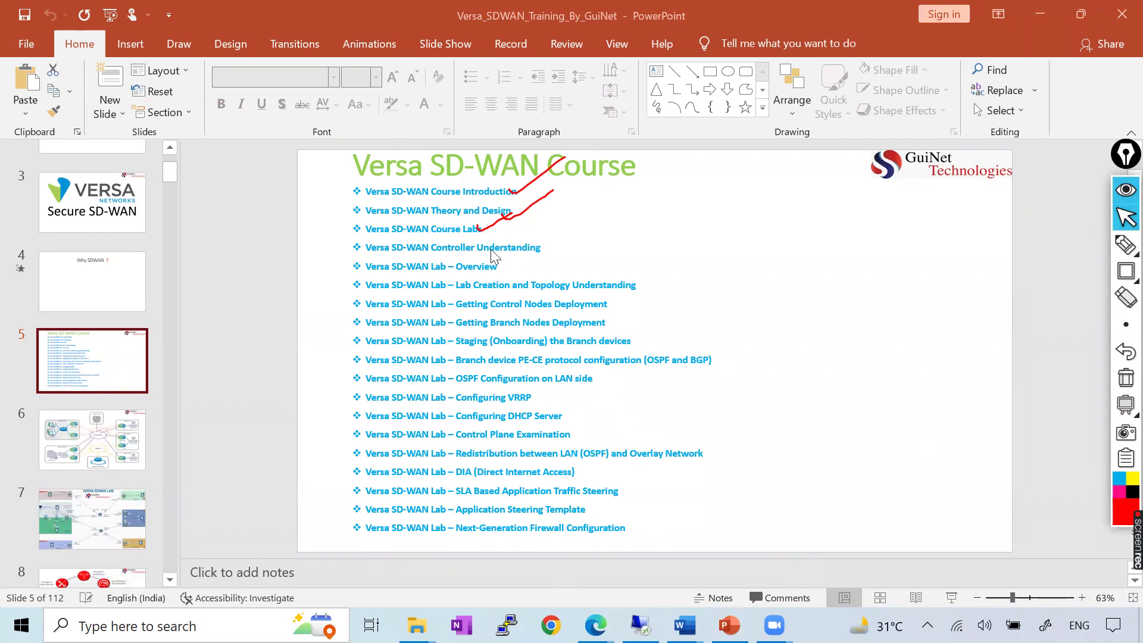
left_click(1125, 244)
left_click_drag(543, 254, 585, 230)
left_click_drag(486, 268, 538, 254)
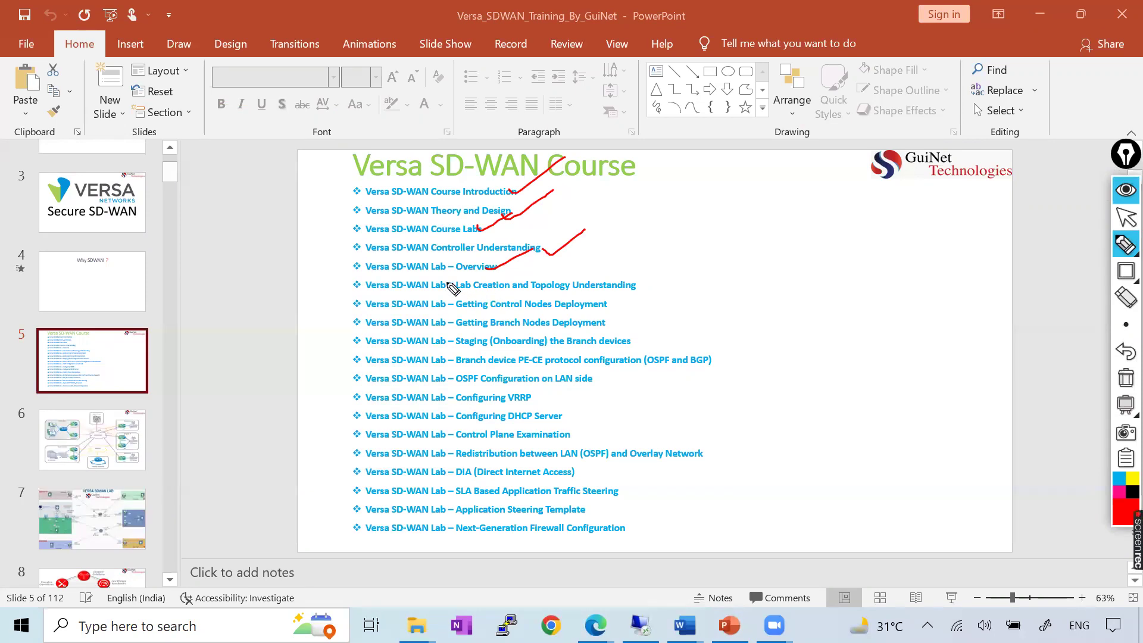
left_click_drag(438, 284, 533, 250)
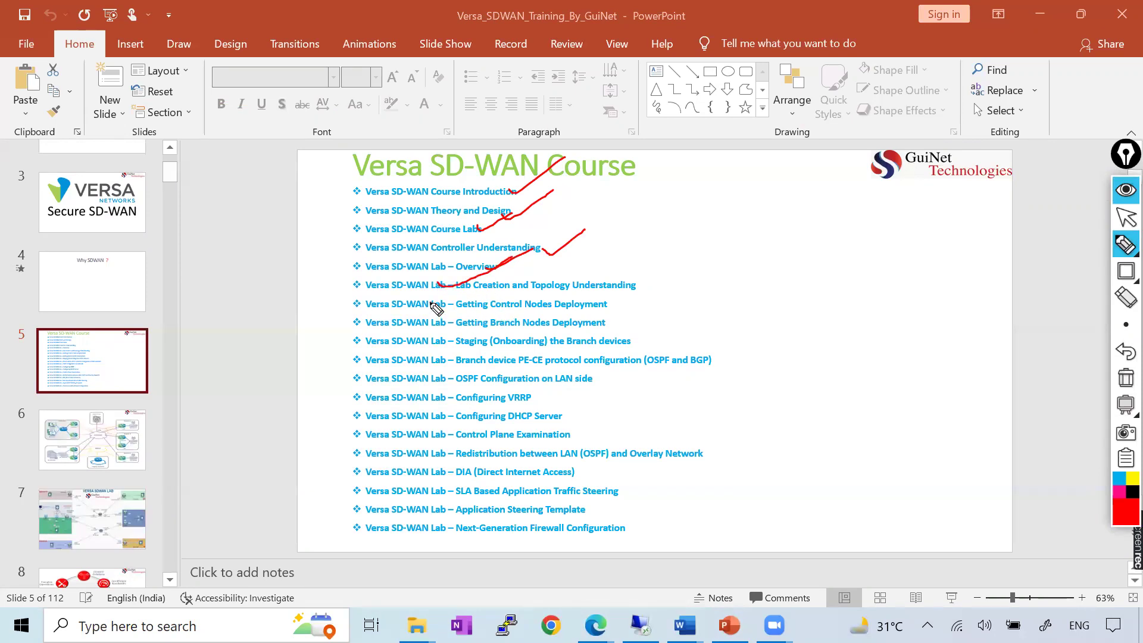